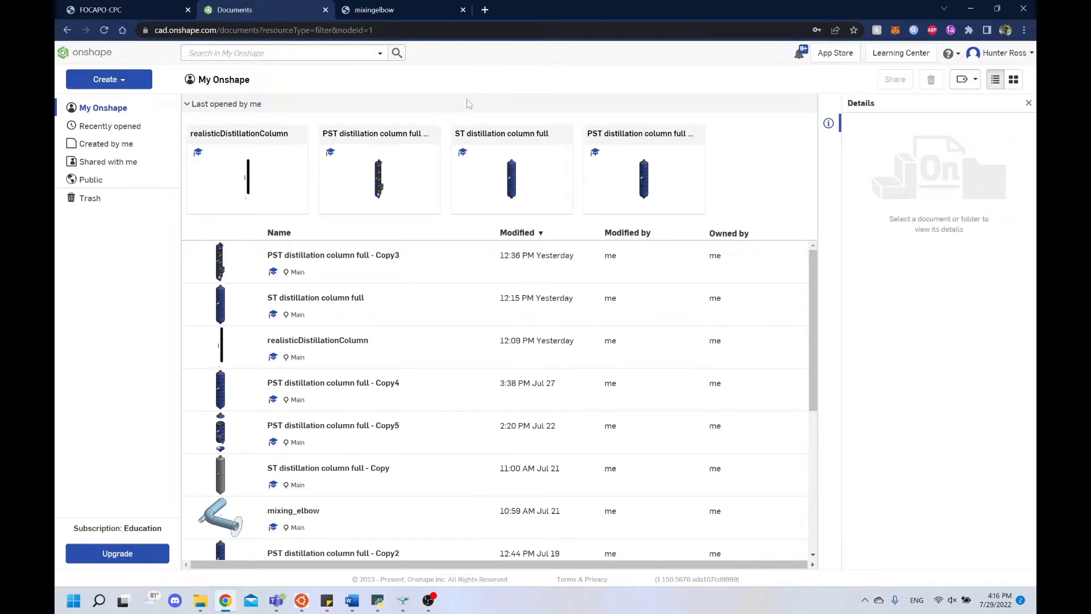
{"action": "left_click", "coordinate": [101, 54]}
{"action": "scroll", "coordinate": [333, 382], "scroll_direction": "down", "scroll_amount": 3}
{"action": "scroll", "coordinate": [332, 382], "scroll_direction": "down", "scroll_amount": 3}
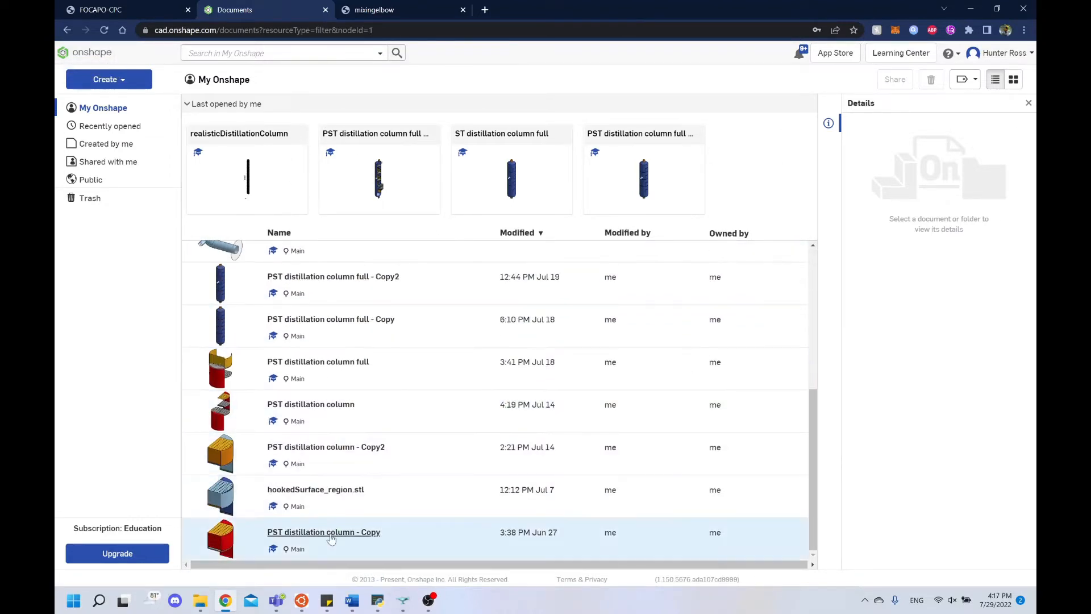
{"action": "scroll", "coordinate": [318, 318], "scroll_direction": "up", "scroll_amount": 6}
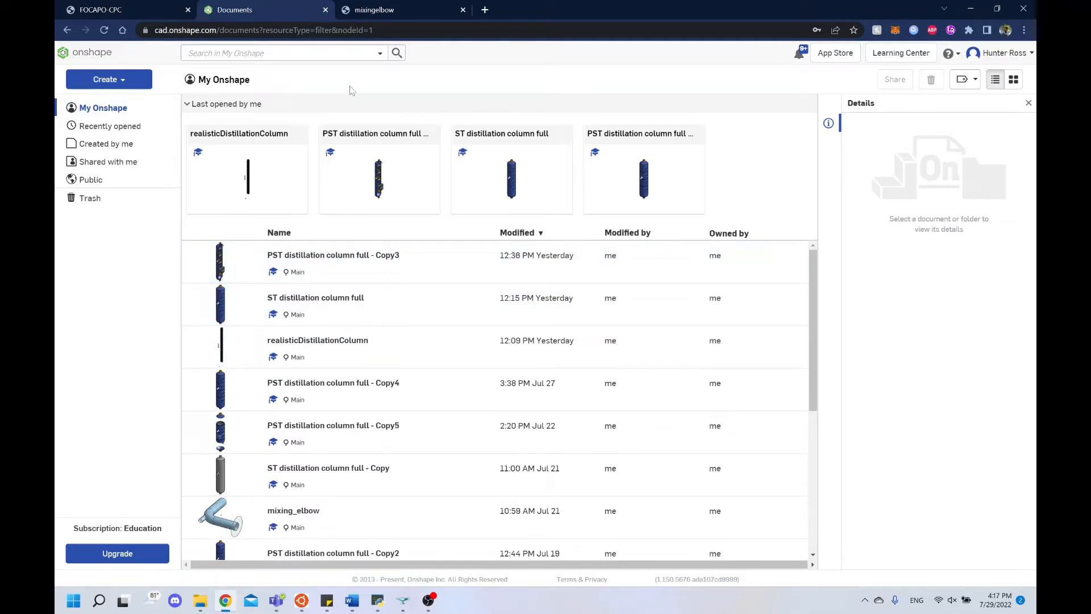
Create a new document named "tutorial"
{"action": "left_click", "coordinate": [126, 82]}
{"action": "left_click", "coordinate": [108, 101]}
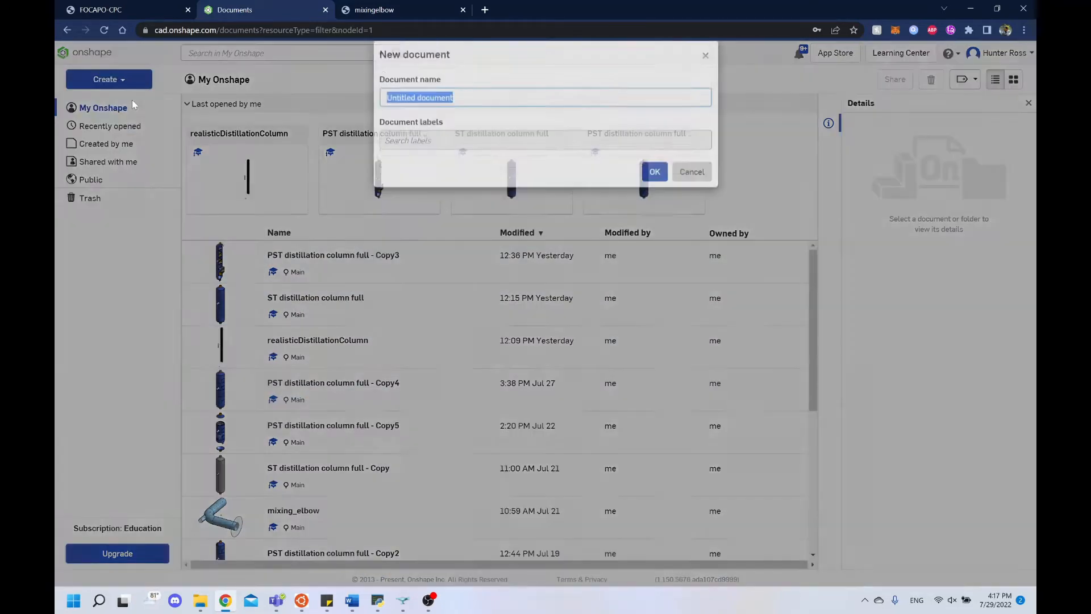
{"action": "type", "text": "tut"}
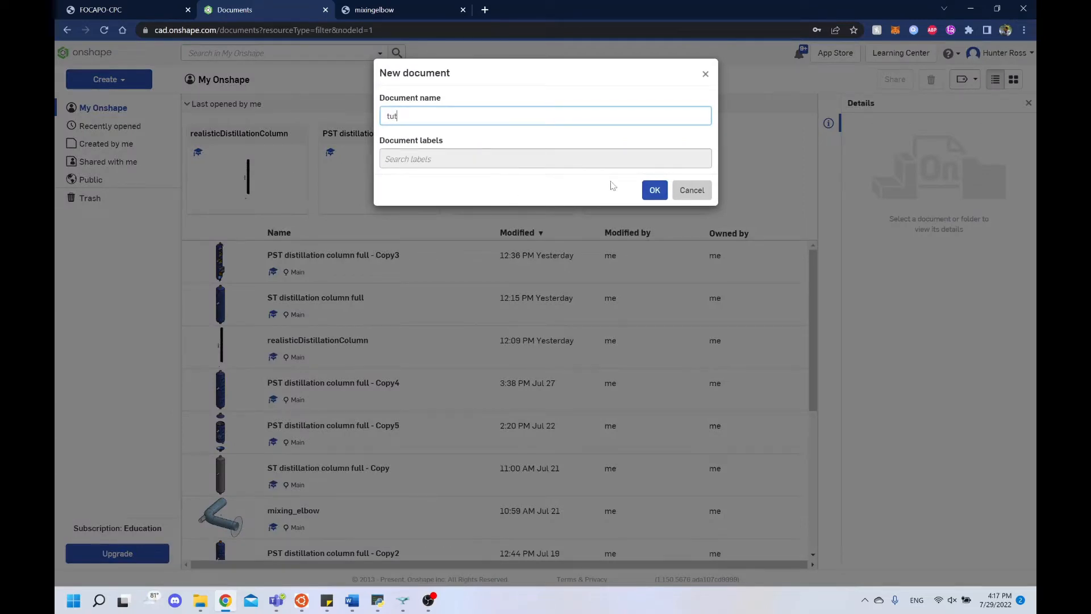
{"action": "type", "text": "orial"}
{"action": "key", "text": "Return"}
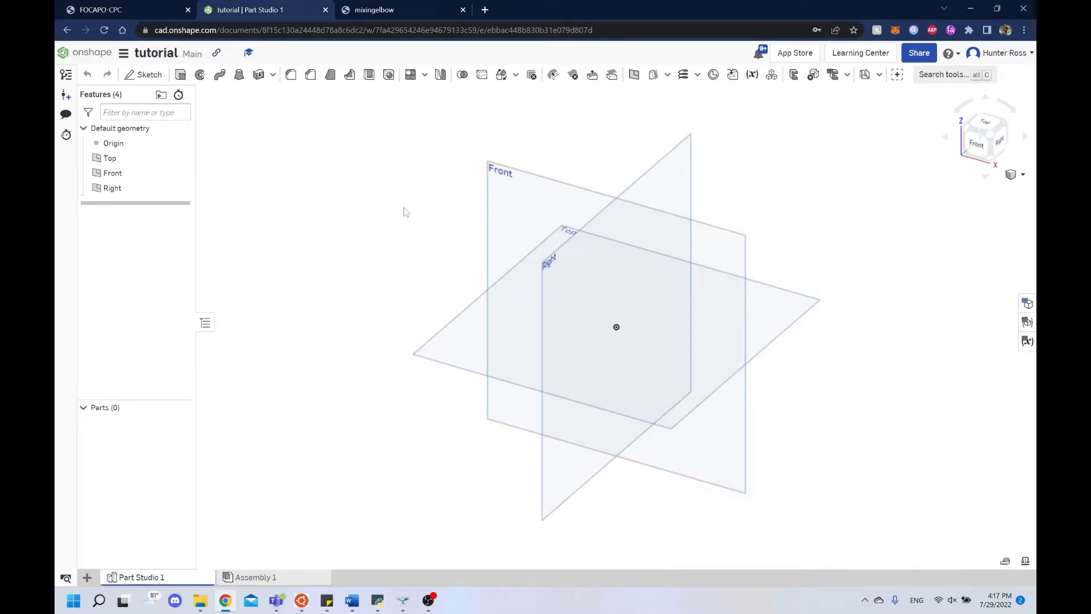
Examine the three default planes around the origin at closer and wider zoom levels
{"action": "scroll", "coordinate": [612, 178], "scroll_direction": "down", "scroll_amount": 3}
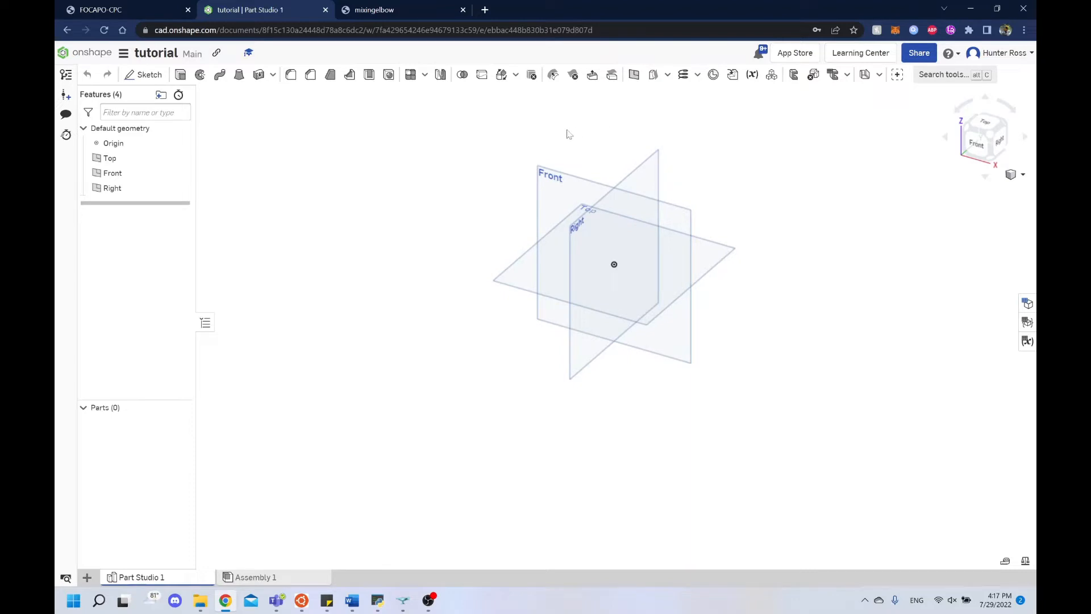
{"action": "scroll", "coordinate": [602, 228], "scroll_direction": "up", "scroll_amount": 5}
{"action": "scroll", "coordinate": [616, 253], "scroll_direction": "down", "scroll_amount": 8}
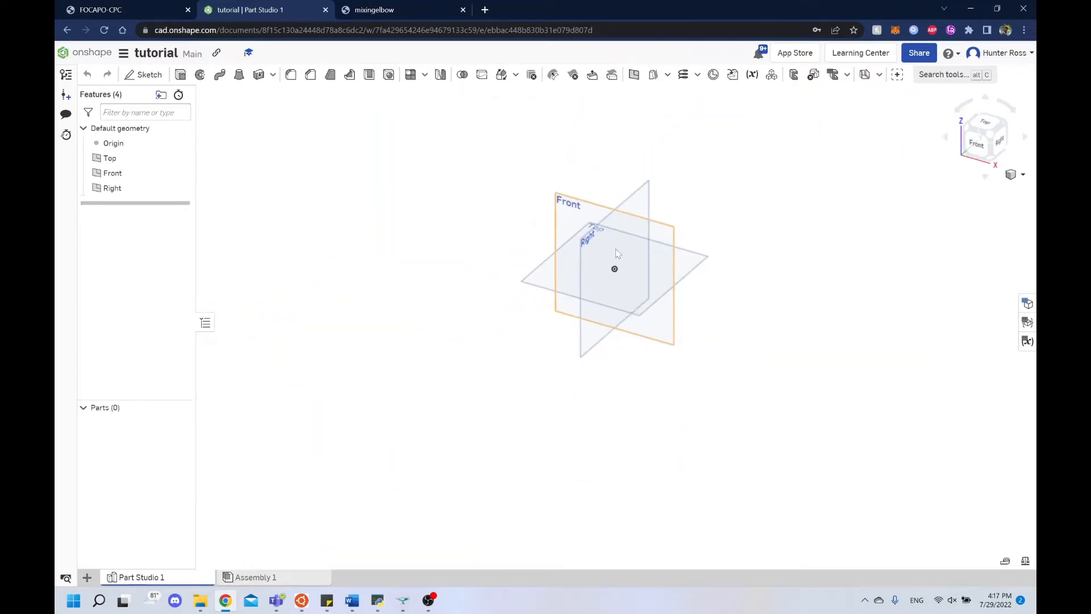
{"action": "scroll", "coordinate": [618, 253], "scroll_direction": "up", "scroll_amount": 4}
{"action": "scroll", "coordinate": [618, 253], "scroll_direction": "down", "scroll_amount": 5}
{"action": "scroll", "coordinate": [614, 261], "scroll_direction": "up", "scroll_amount": 8}
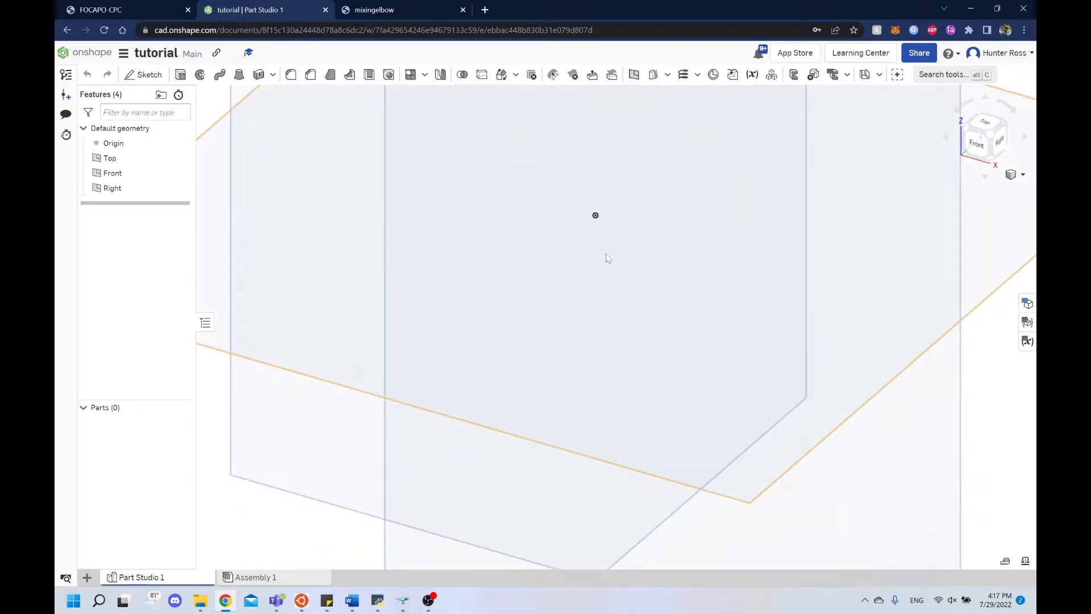
{"action": "scroll", "coordinate": [606, 254], "scroll_direction": "down", "scroll_amount": 3}
{"action": "scroll", "coordinate": [602, 246], "scroll_direction": "down", "scroll_amount": 2}
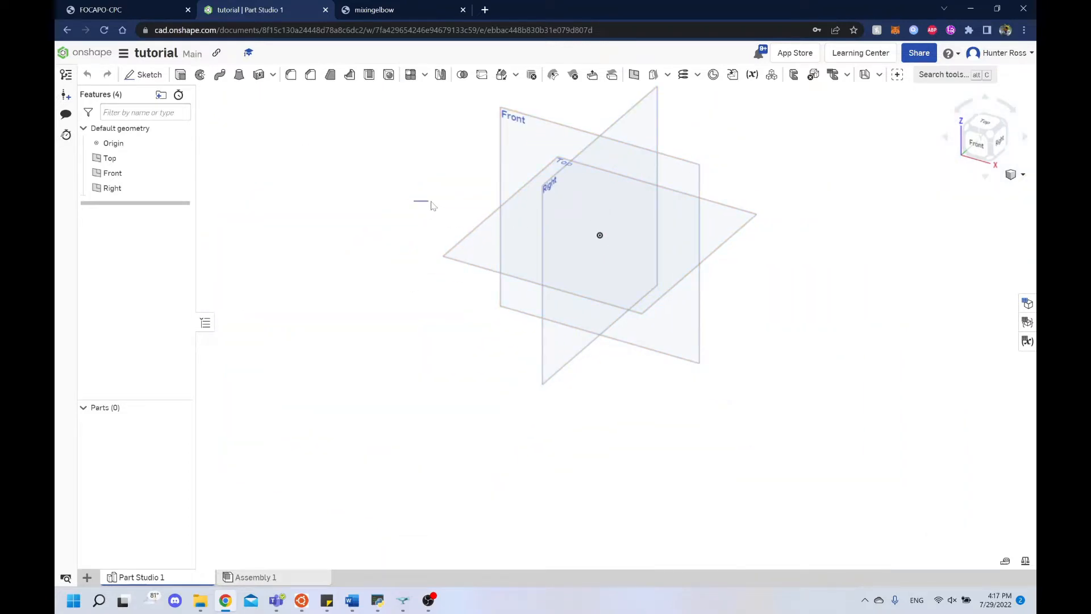
Examine the default planes from different angles by rotating and panning the 3D view
{"action": "left_click_drag", "start_coordinate": [379, 197], "coordinate": [642, 434]}
{"action": "left_click_drag", "start_coordinate": [324, 154], "coordinate": [775, 411]}
{"action": "left_click_drag", "start_coordinate": [368, 94], "coordinate": [345, 107]}
{"action": "key", "text": "shift+3"}
{"action": "right_click_drag", "start_coordinate": [467, 187], "coordinate": [793, 268]}
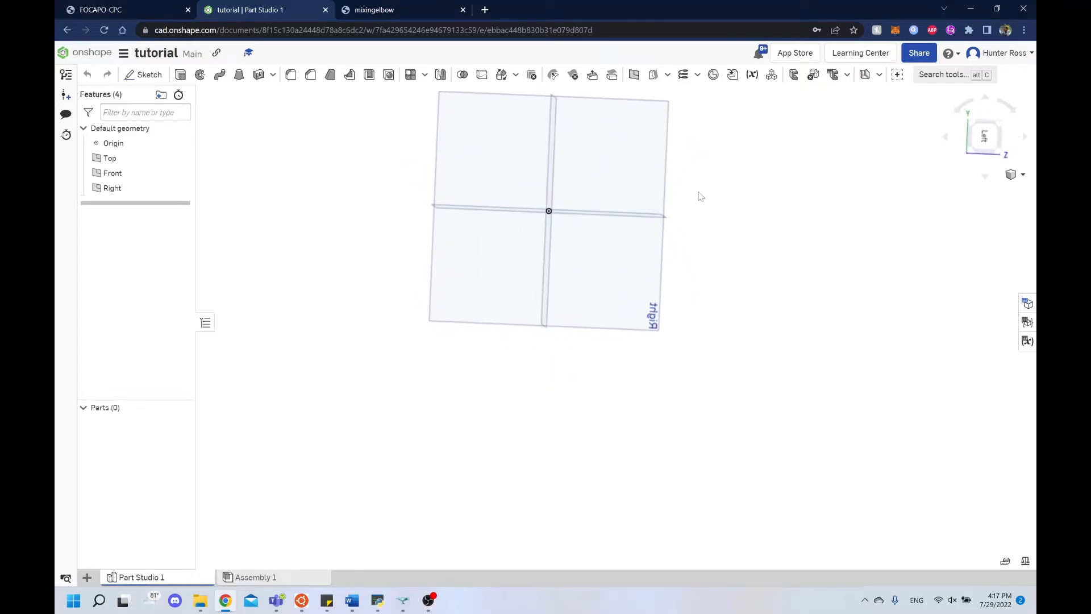
{"action": "right_click_drag", "start_coordinate": [714, 198], "coordinate": [715, 189]}
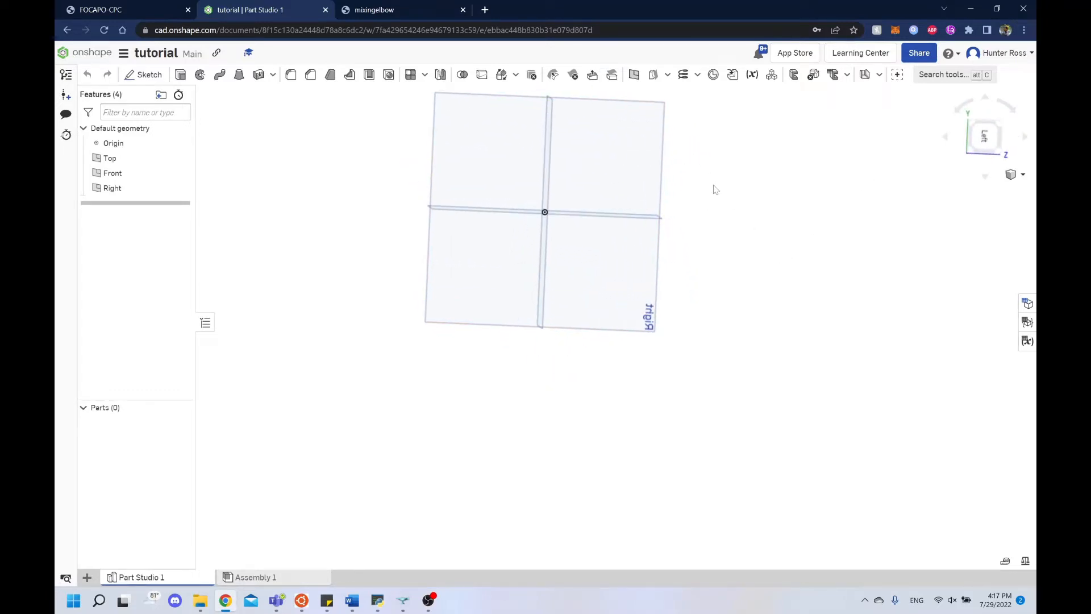
{"action": "middle_click_drag", "start_coordinate": [715, 190], "coordinate": [733, 574]}
{"action": "middle_click_drag", "start_coordinate": [677, 298], "coordinate": [789, 330]}
{"action": "right_click_drag", "start_coordinate": [789, 329], "coordinate": [733, 238]}
{"action": "right_click_drag", "start_coordinate": [421, 195], "coordinate": [438, 170]}
Consult the mixing elbow PDF drawing and return to the tutorial part studio
{"action": "left_click", "coordinate": [391, 11]}
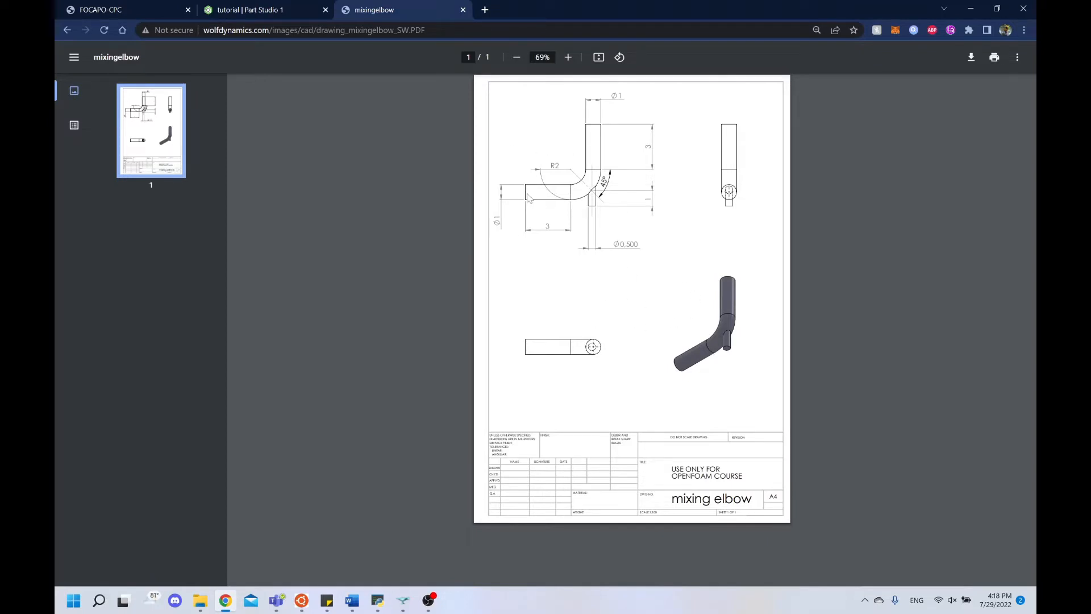
{"action": "left_click", "coordinate": [276, 5]}
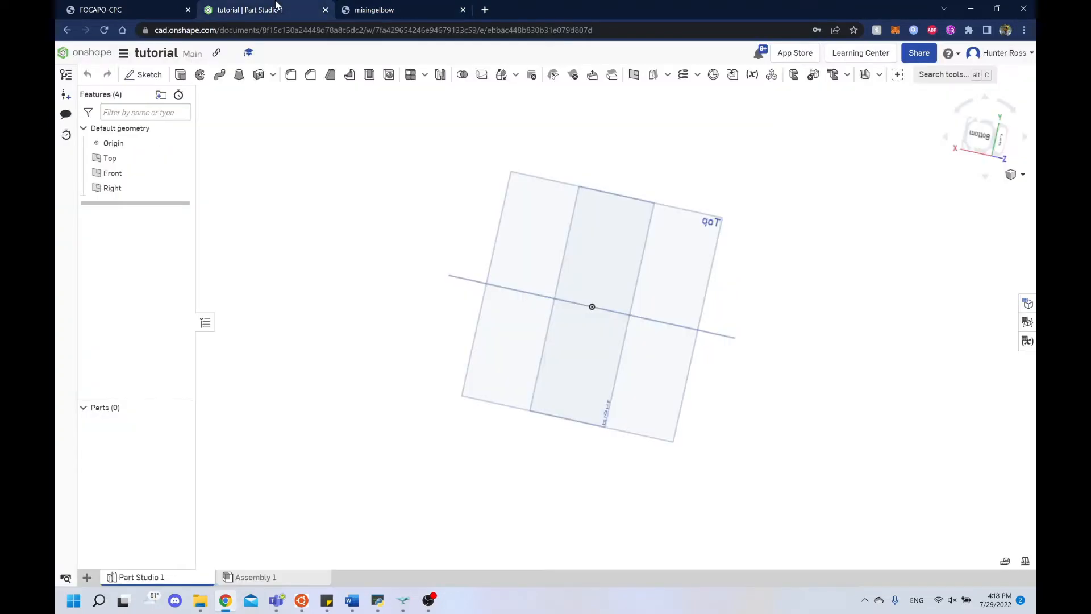
Examine the default planes in the standard orthographic views, including Right, Front and Left, finishing in the Top view
{"action": "right_click_drag", "start_coordinate": [418, 215], "coordinate": [717, 303]}
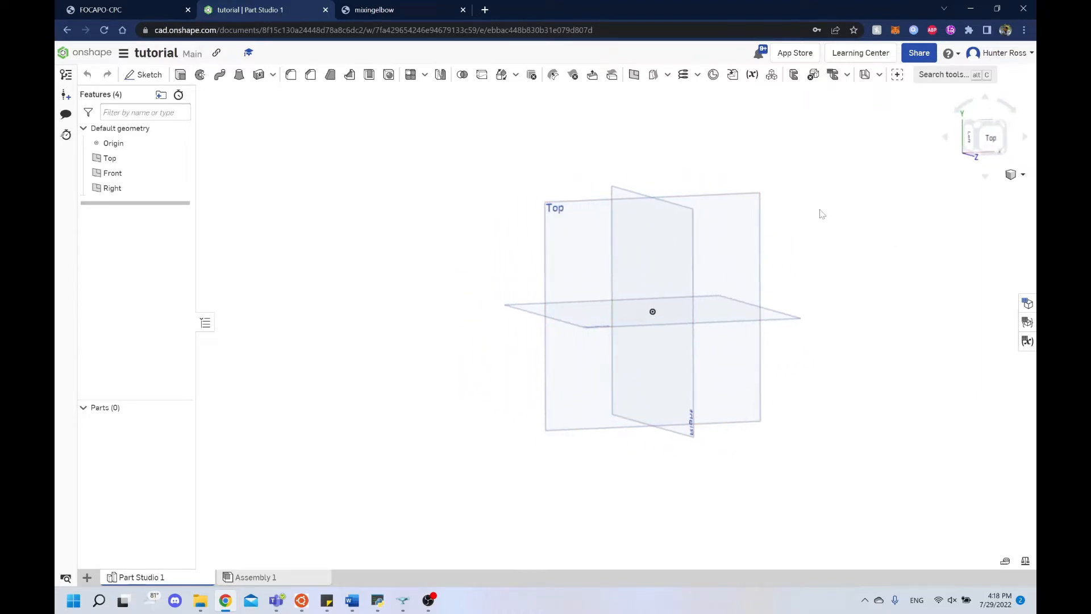
{"action": "right_click_drag", "start_coordinate": [819, 214], "coordinate": [782, 205]}
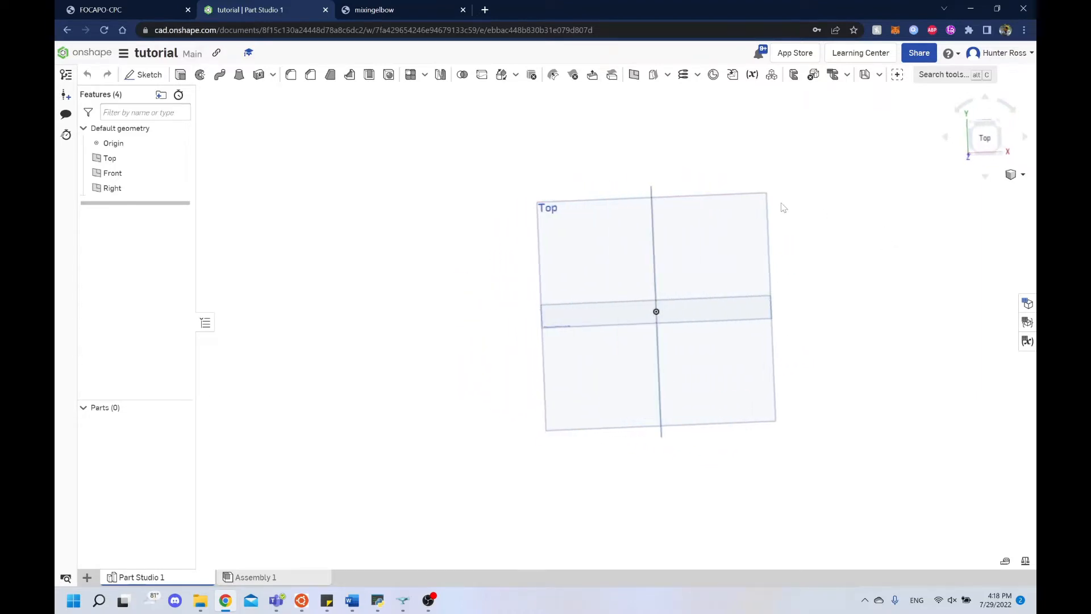
{"action": "left_click", "coordinate": [989, 143]}
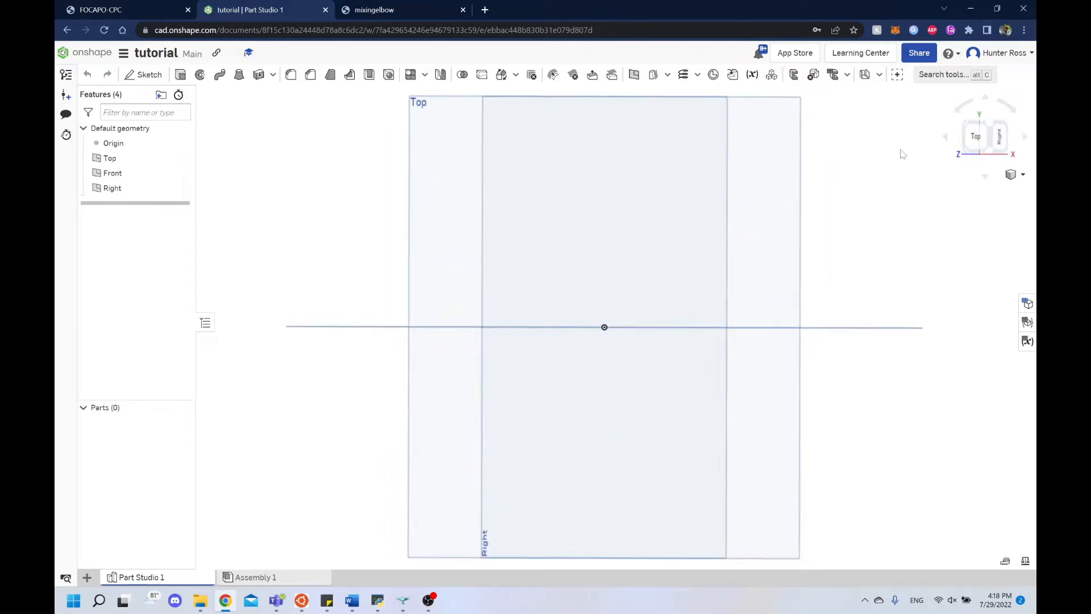
{"action": "left_click", "coordinate": [1000, 139]}
{"action": "left_click", "coordinate": [964, 155]}
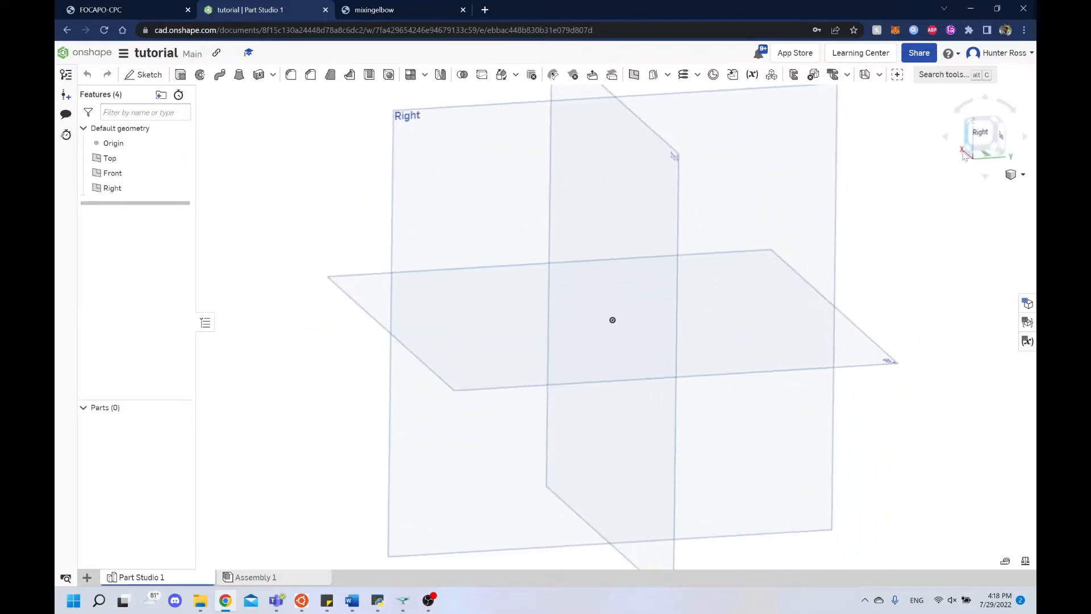
{"action": "left_click", "coordinate": [983, 153]}
{"action": "right_click_drag", "start_coordinate": [898, 136], "coordinate": [913, 180]}
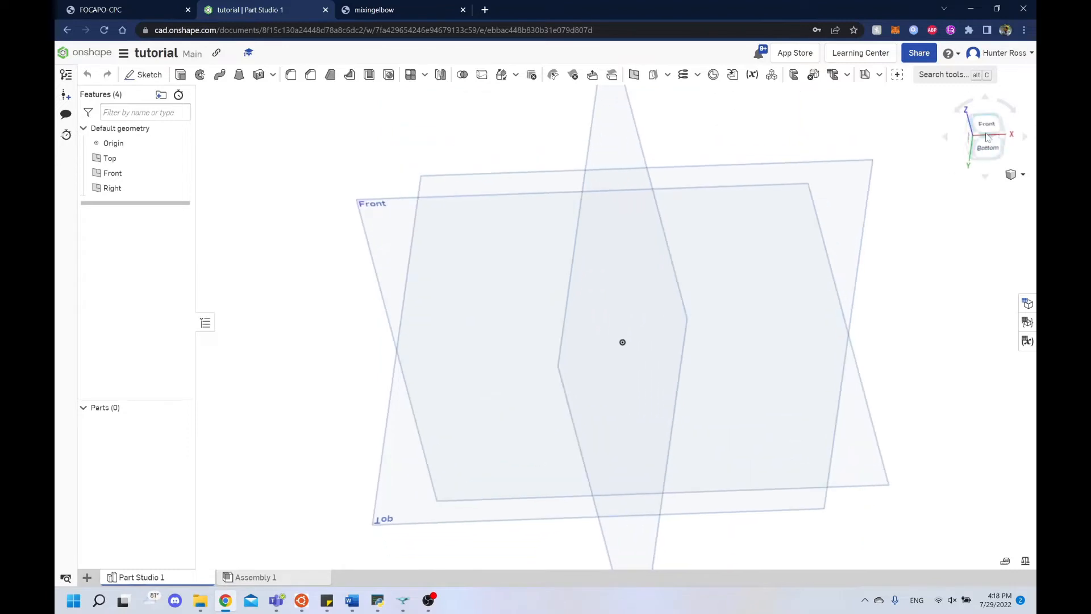
{"action": "left_click", "coordinate": [984, 125]}
{"action": "right_click_drag", "start_coordinate": [796, 152], "coordinate": [892, 167]}
{"action": "left_click", "coordinate": [986, 139]}
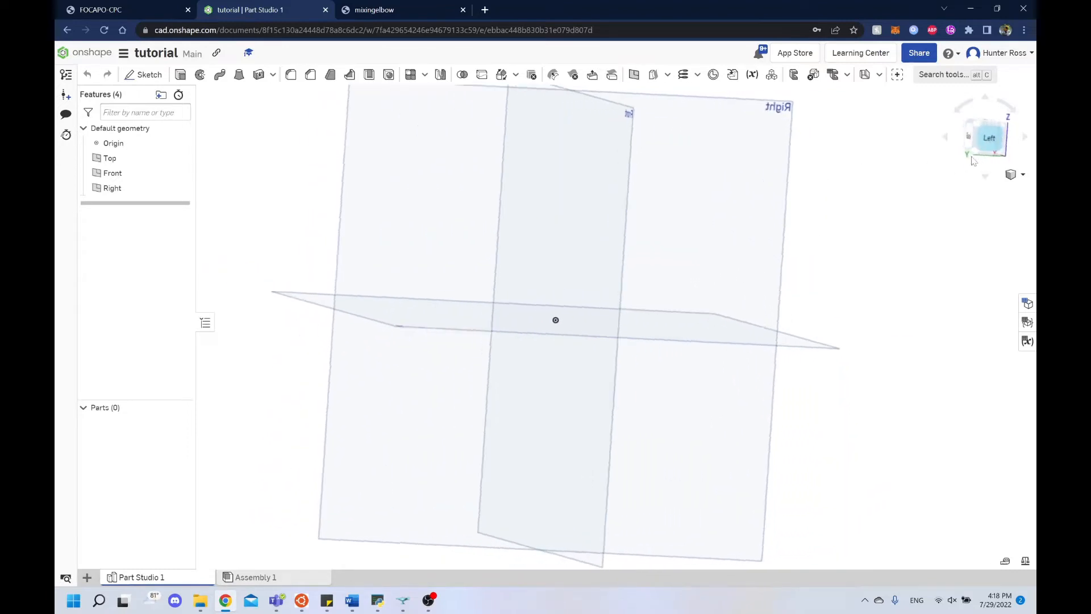
{"action": "left_click", "coordinate": [983, 119]}
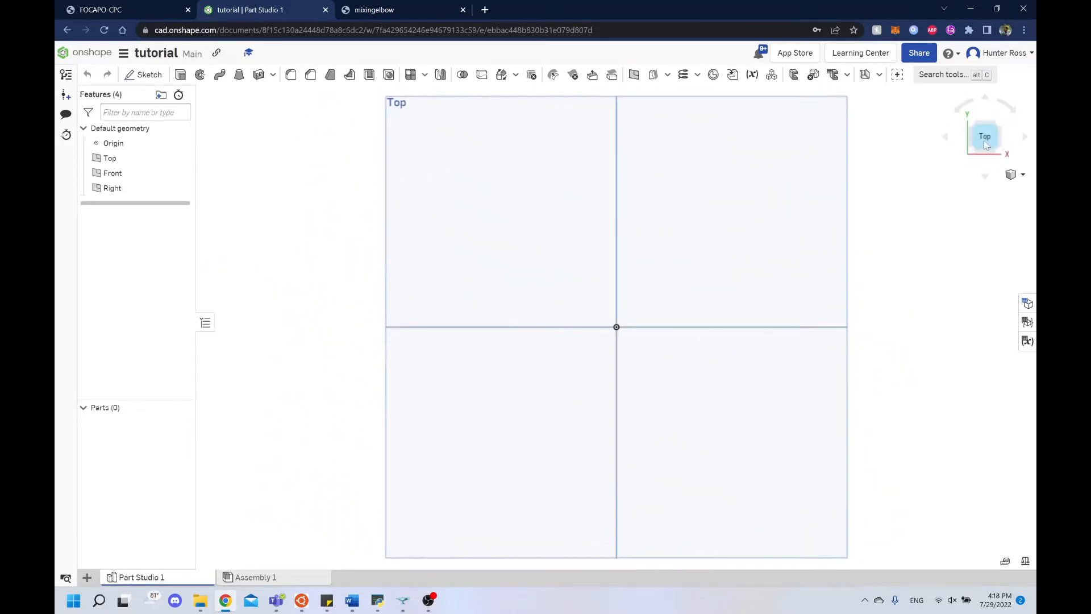
Examine the default planes in stepwise rotated views, the Front view and the isometric corner views
{"action": "left_click", "coordinate": [1027, 138]}
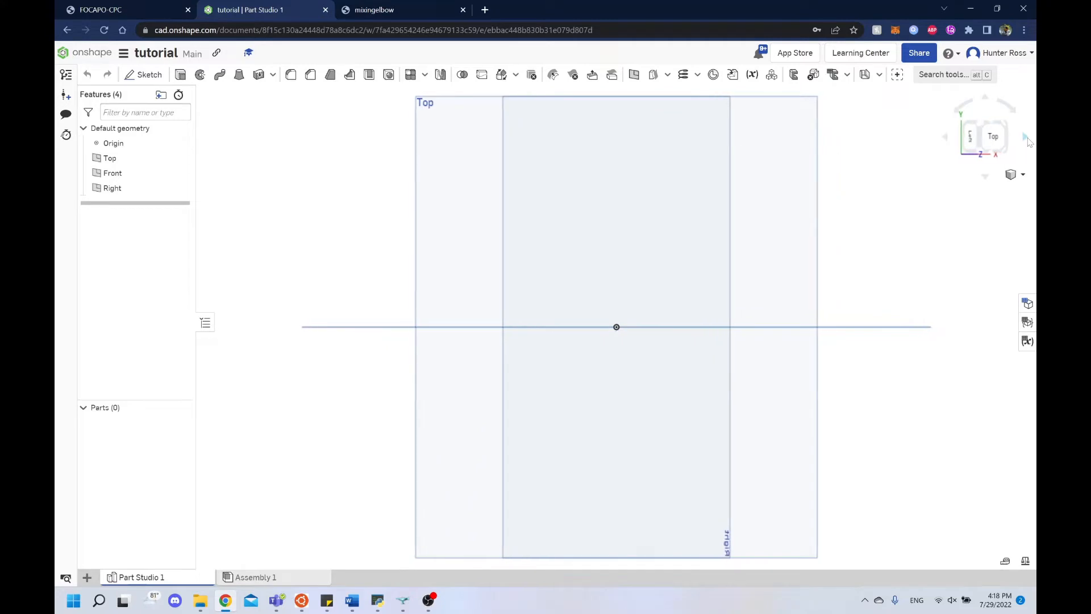
{"action": "left_click", "coordinate": [947, 139]}
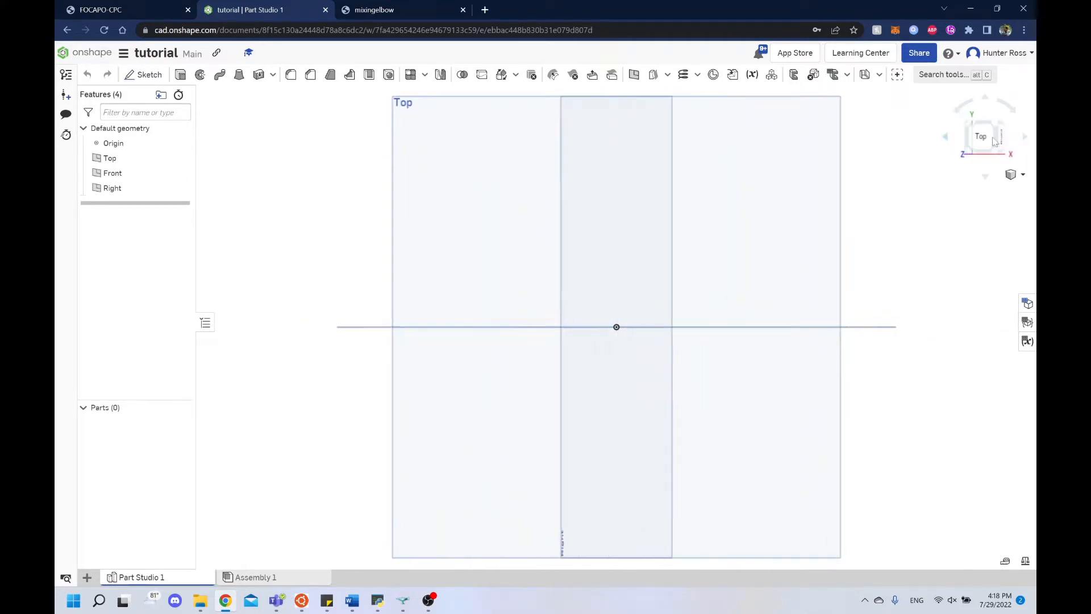
{"action": "left_click", "coordinate": [987, 101]}
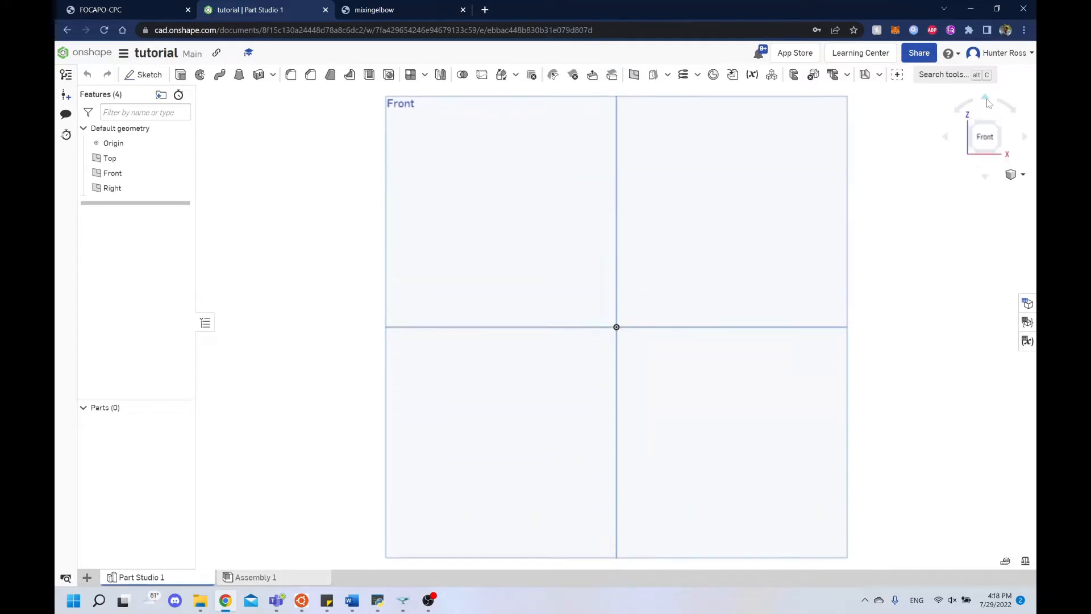
{"action": "right_click_drag", "start_coordinate": [445, 202], "coordinate": [647, 215]}
{"action": "scroll", "coordinate": [659, 219], "scroll_direction": "up", "scroll_amount": 3}
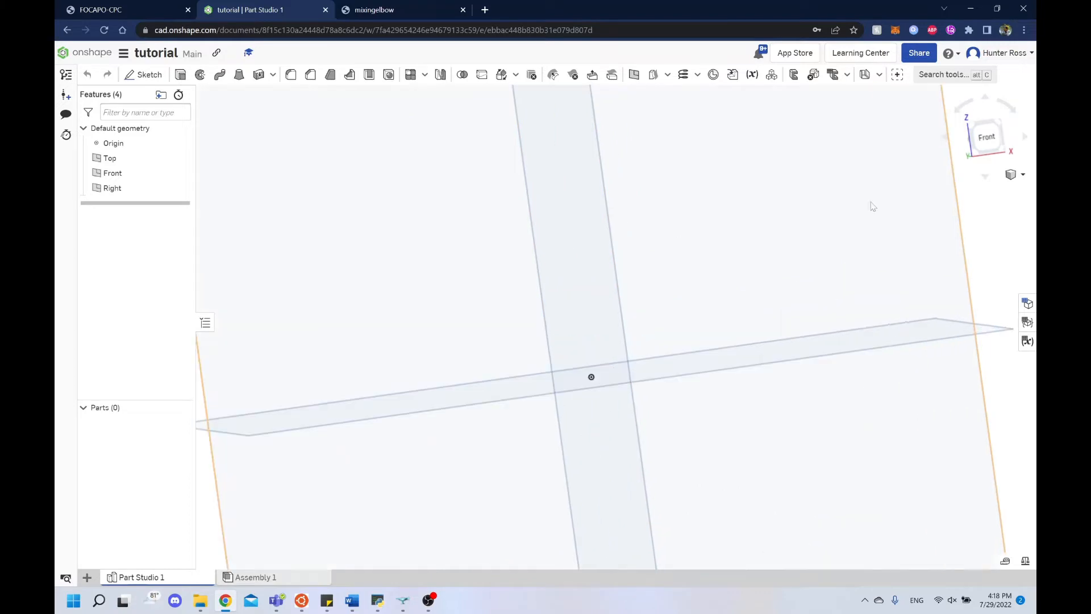
{"action": "scroll", "coordinate": [878, 203], "scroll_direction": "down", "scroll_amount": 4}
{"action": "left_click", "coordinate": [987, 138]}
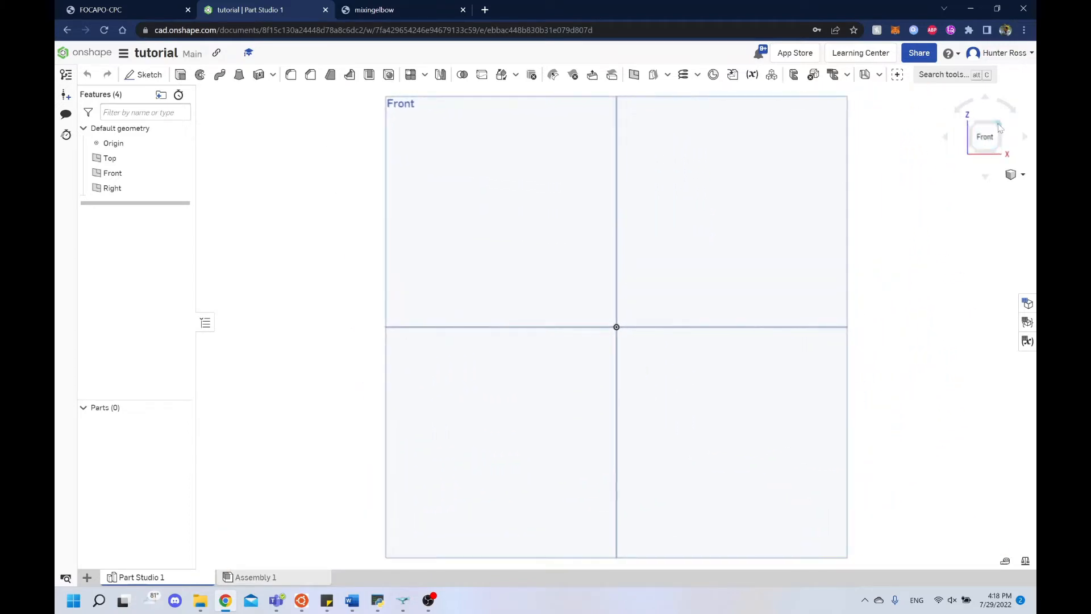
{"action": "left_click", "coordinate": [1001, 127]}
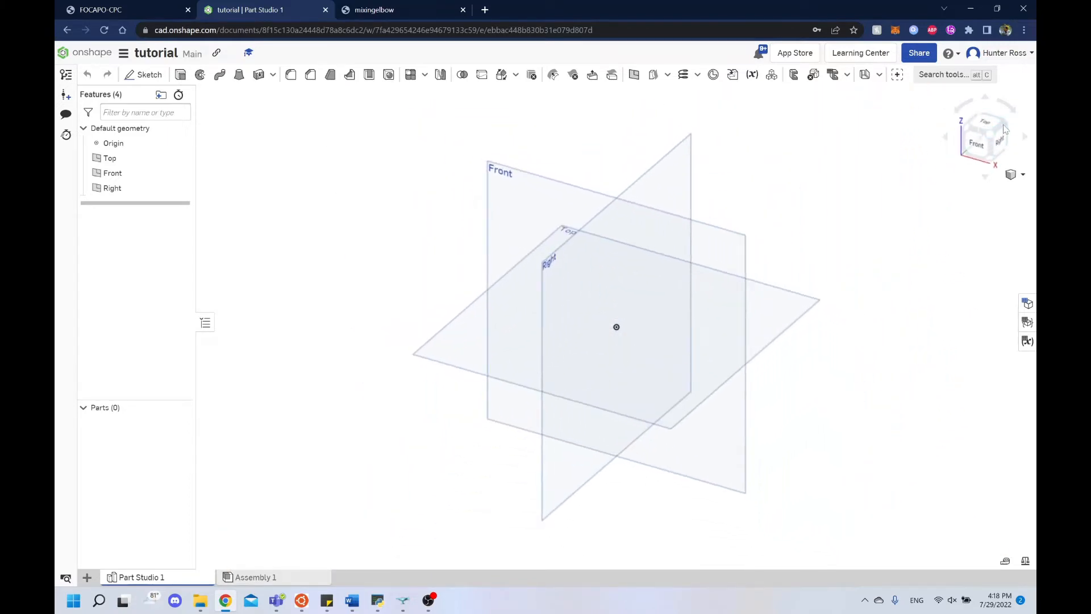
{"action": "left_click", "coordinate": [993, 157]}
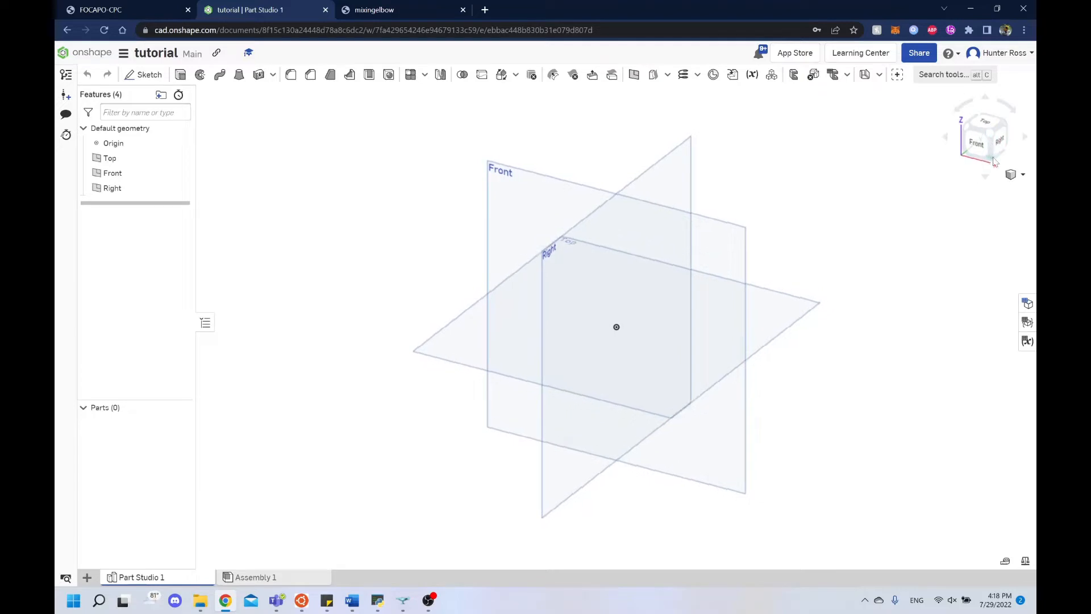
{"action": "right_click_drag", "start_coordinate": [883, 192], "coordinate": [926, 143]}
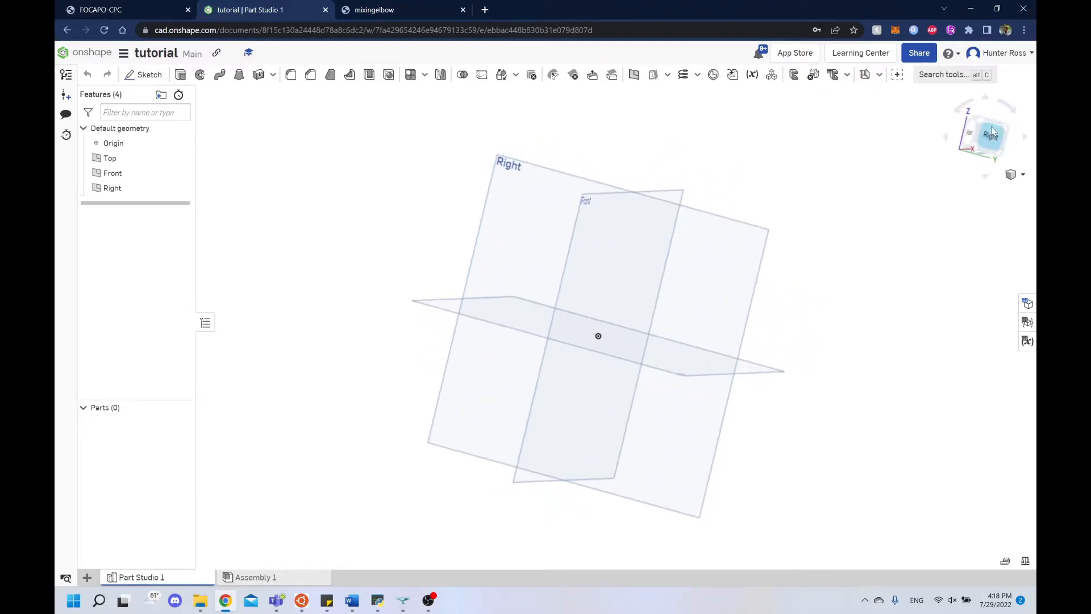
{"action": "left_click", "coordinate": [1001, 127]}
{"action": "right_click_drag", "start_coordinate": [503, 169], "coordinate": [533, 272]}
Review the dimensions in the mixing elbow PDF drawing and return to the tutorial part studio
{"action": "left_click", "coordinate": [392, 8]}
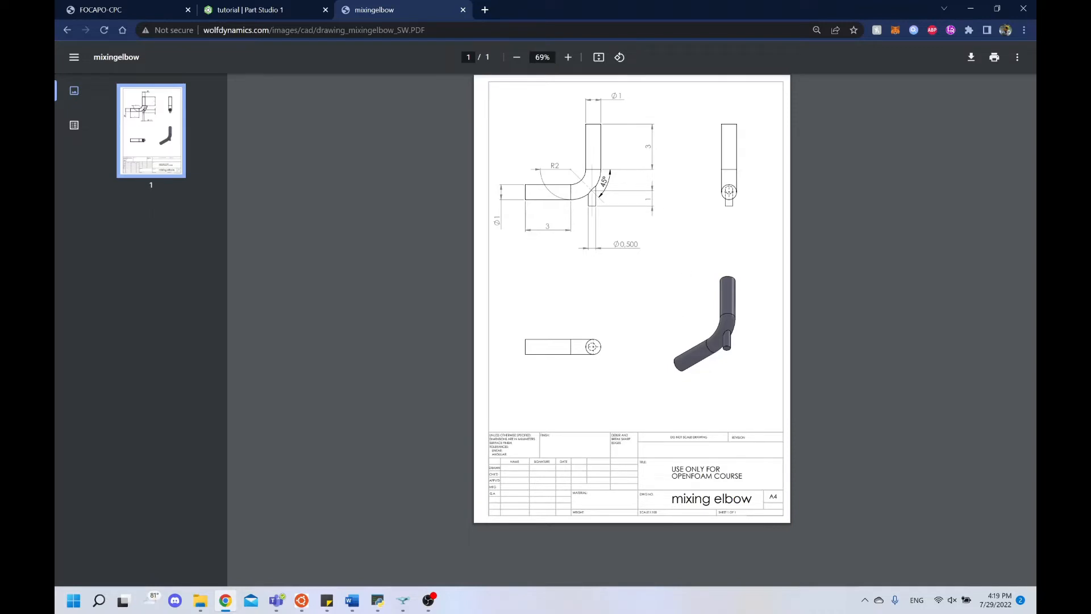
{"action": "left_click_drag", "start_coordinate": [620, 244], "coordinate": [638, 244]}
{"action": "left_click", "coordinate": [571, 235]}
{"action": "left_click", "coordinate": [292, 5]}
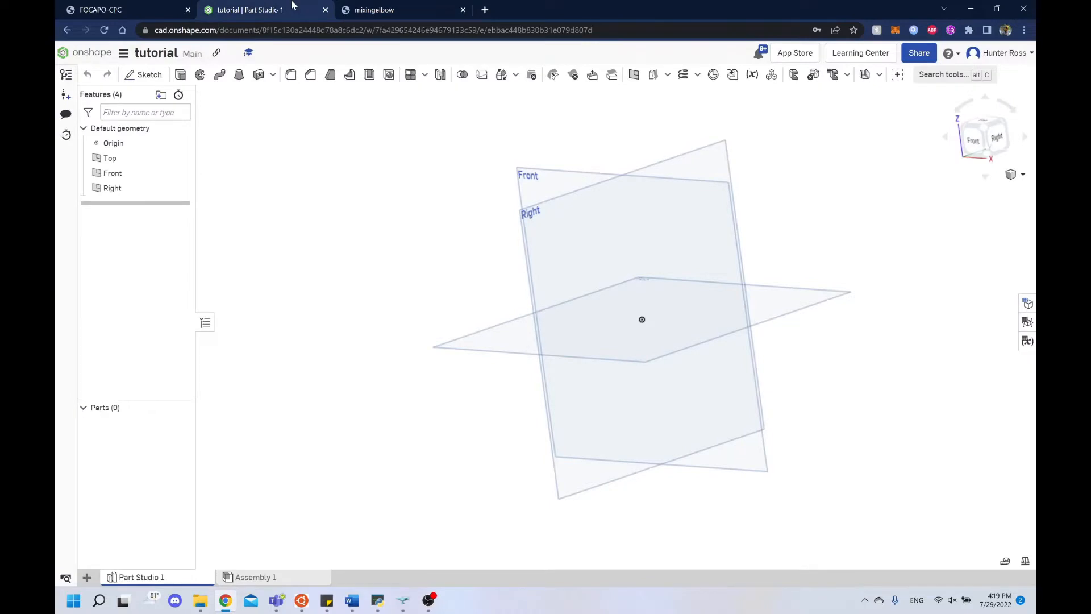
Review the default length unit options in the workspace units and accept the settings with Meter kept
{"action": "right_click_drag", "start_coordinate": [762, 260], "coordinate": [789, 246]}
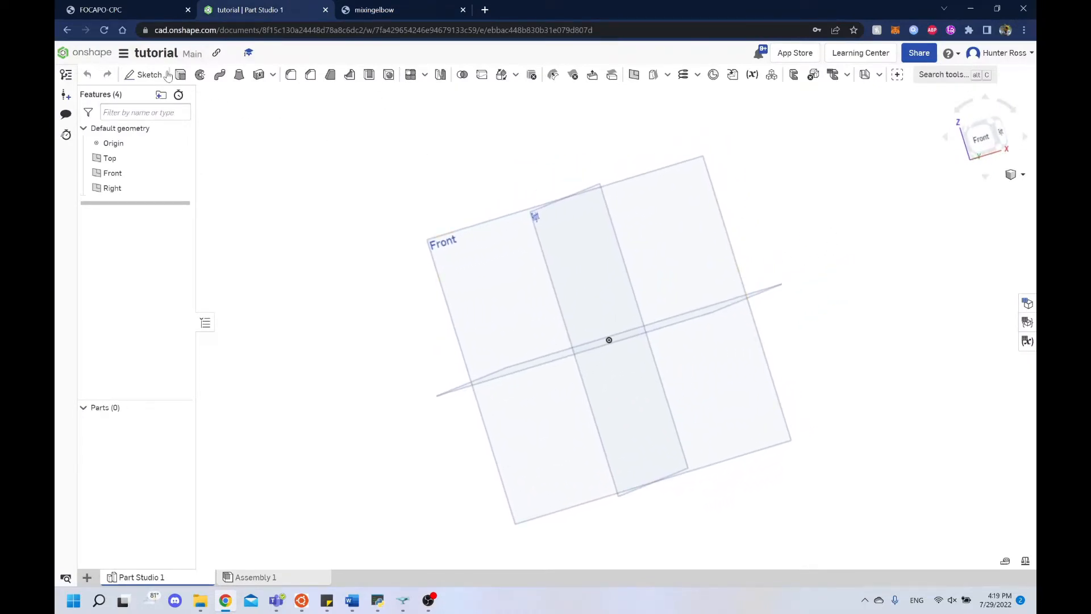
{"action": "left_click", "coordinate": [124, 54]}
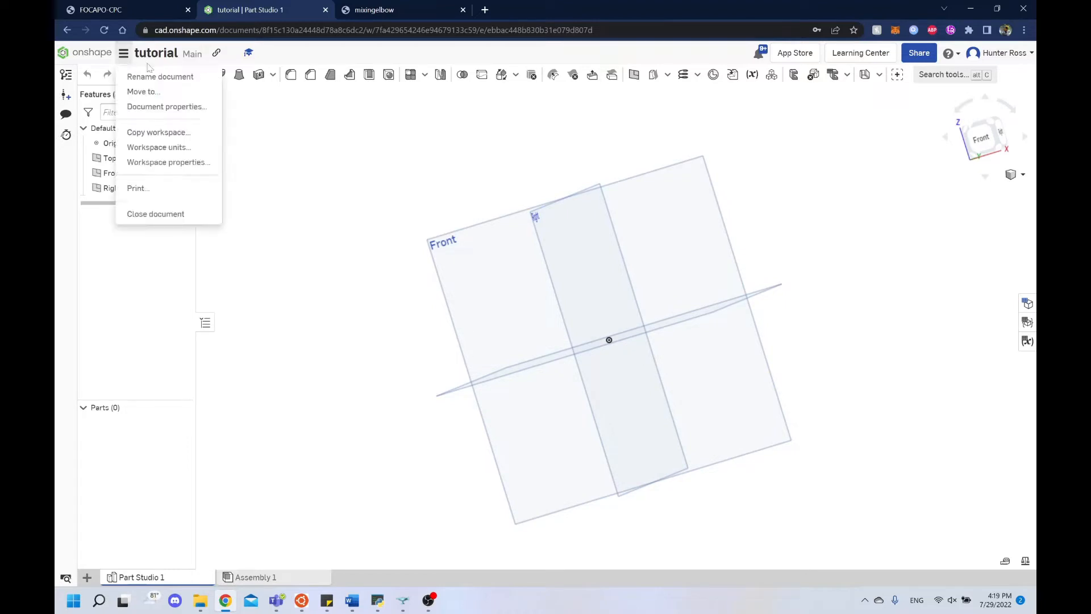
{"action": "left_click", "coordinate": [172, 149]}
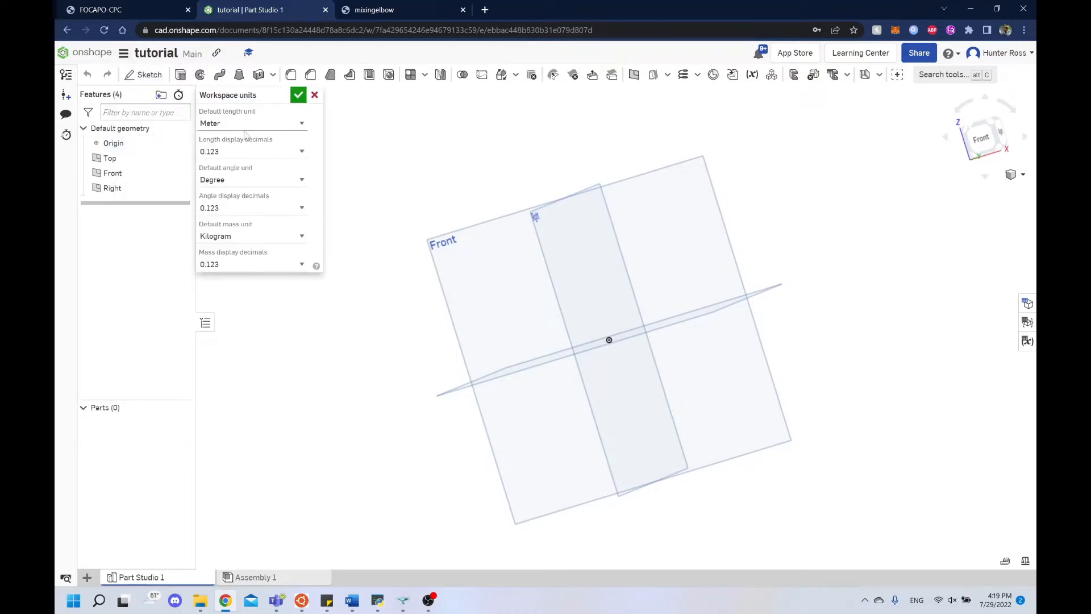
{"action": "left_click", "coordinate": [240, 124]}
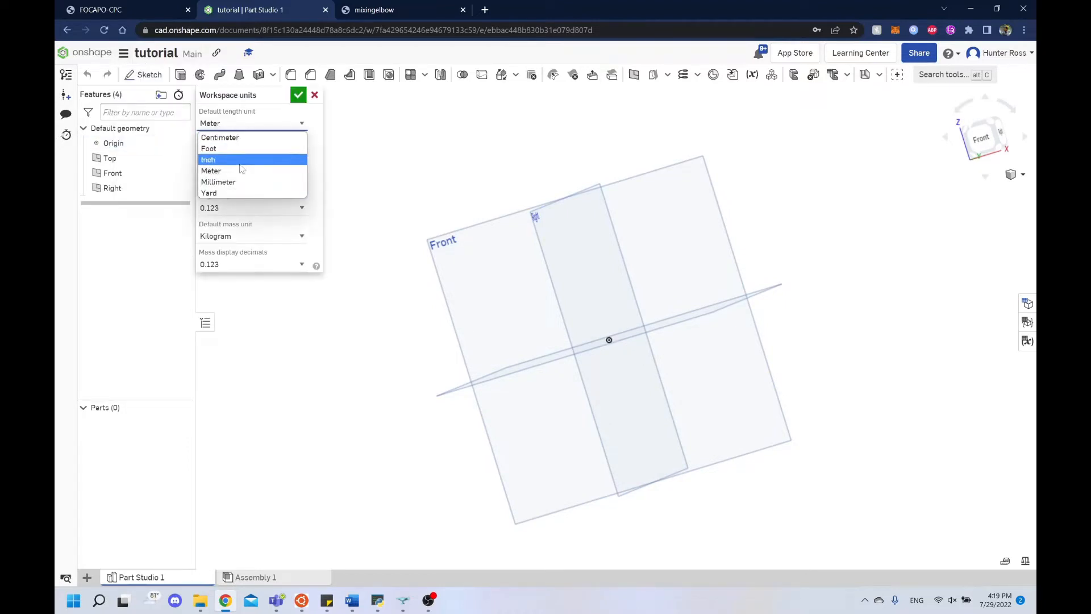
{"action": "left_click", "coordinate": [252, 123]}
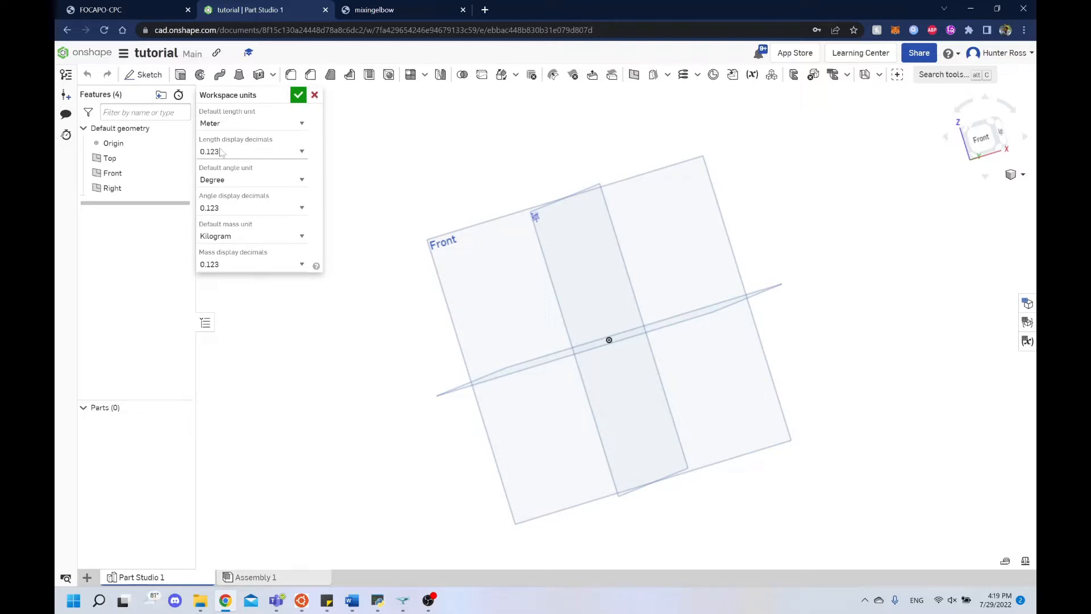
{"action": "left_click", "coordinate": [216, 126]}
{"action": "left_click", "coordinate": [222, 127]}
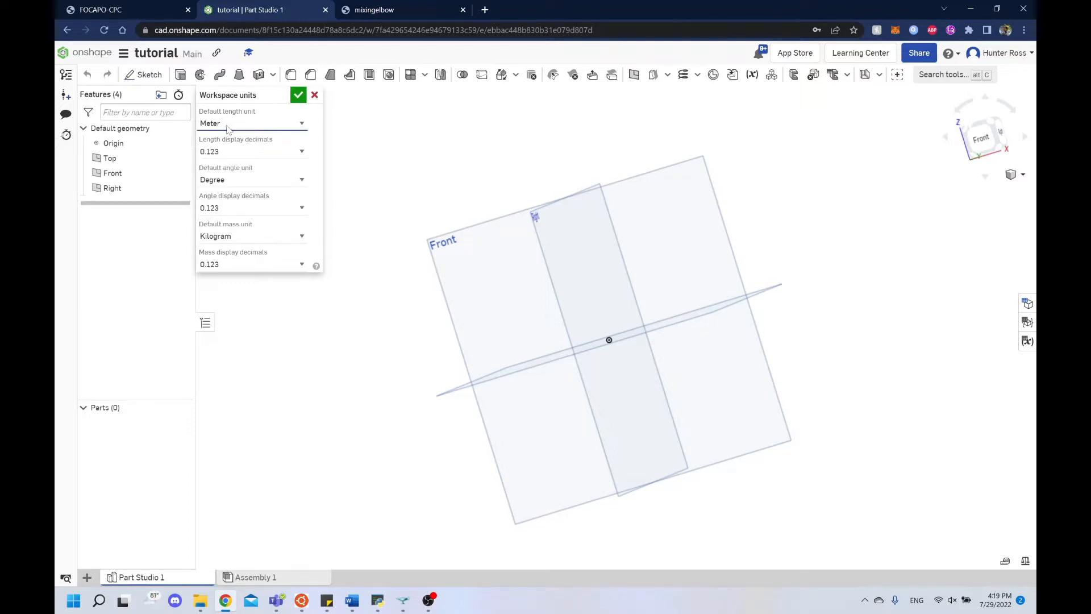
{"action": "left_click", "coordinate": [299, 96]}
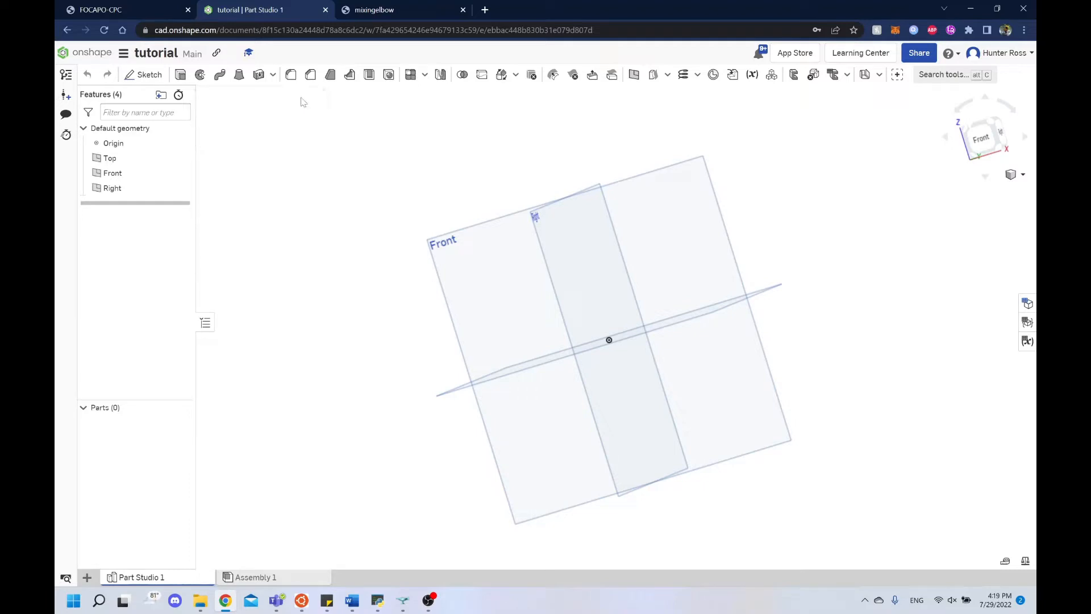
Recheck the length, angle and mass units in the workspace units and close the settings
{"action": "left_click", "coordinate": [123, 53]}
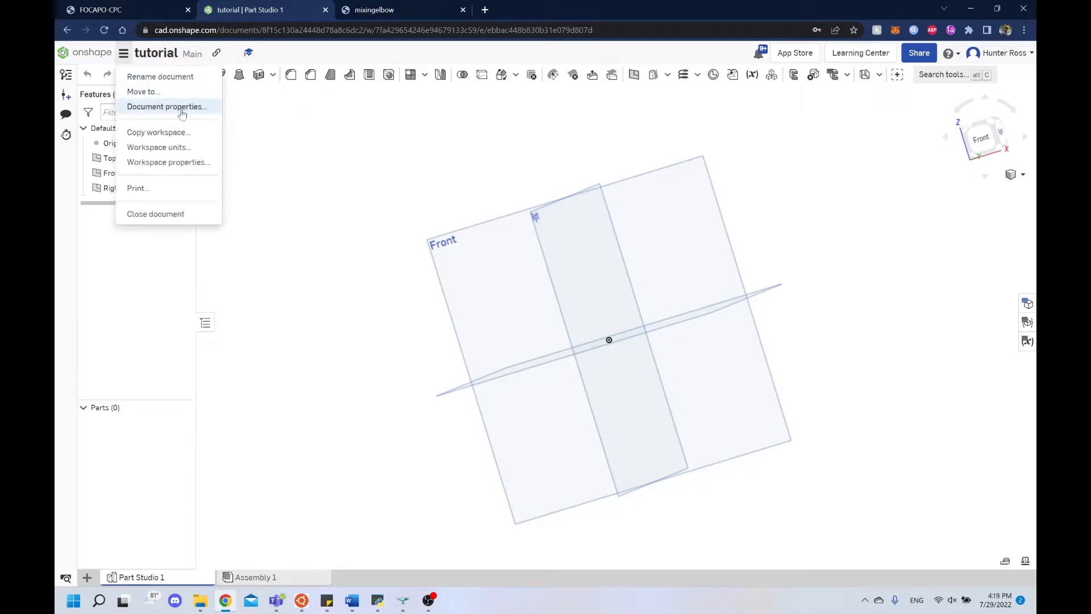
{"action": "left_click", "coordinate": [161, 148]}
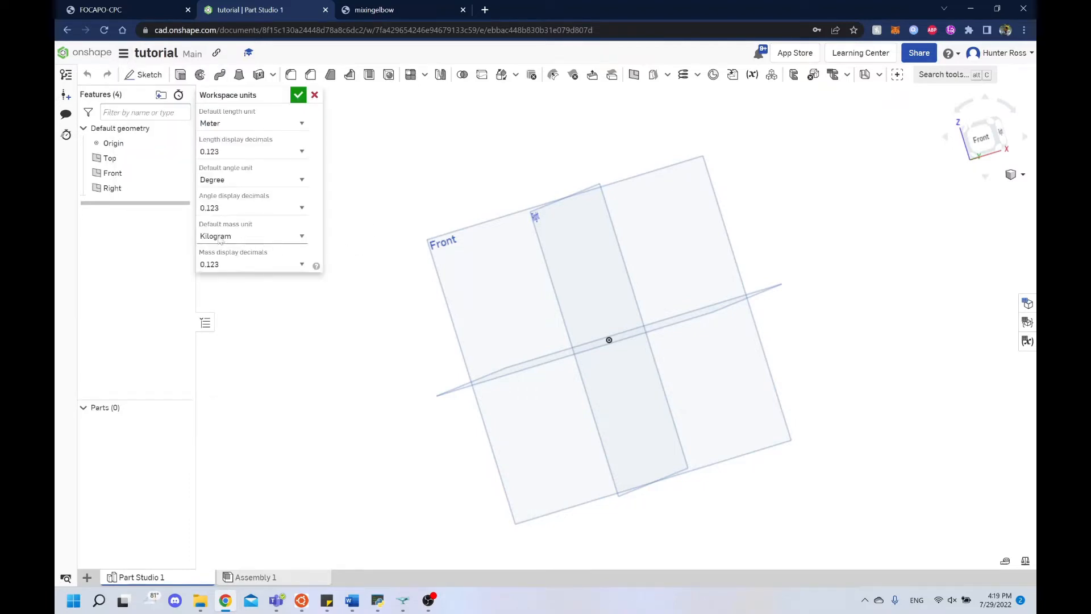
{"action": "left_click", "coordinate": [299, 95]}
{"action": "right_click_drag", "start_coordinate": [353, 105], "coordinate": [782, 225]}
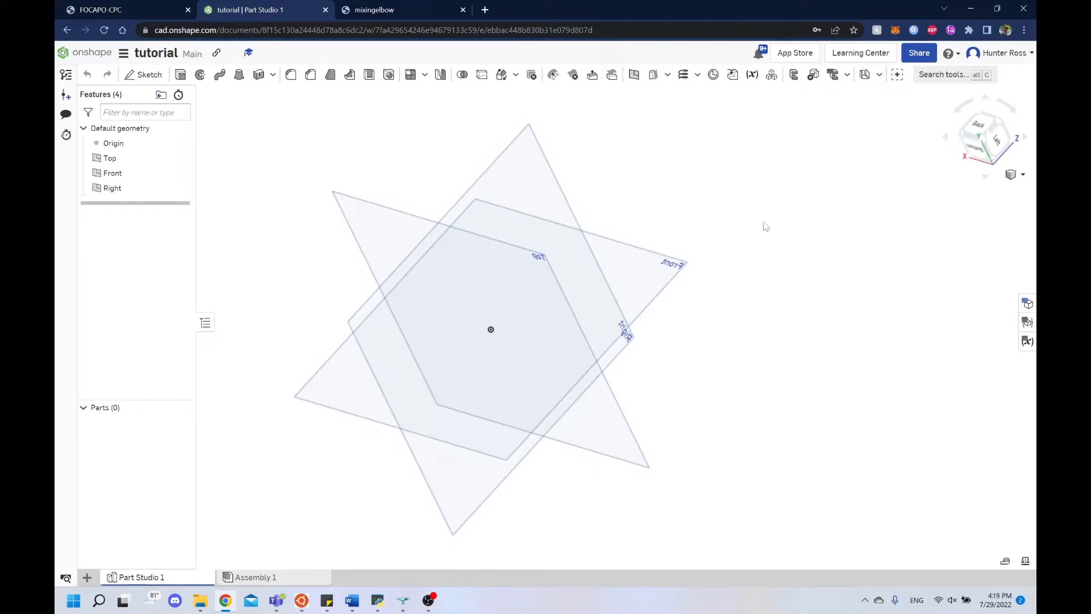
{"action": "right_click_drag", "start_coordinate": [650, 166], "coordinate": [528, 263]}
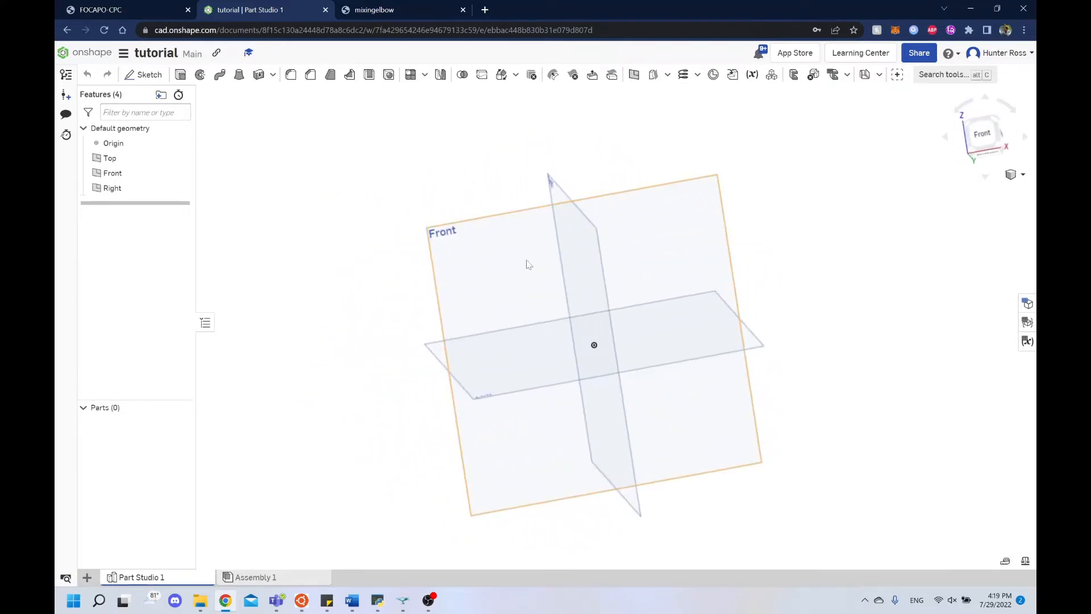
Consult the mixing elbow PDF drawing, return to the part studio and examine the default planes from the back and left
{"action": "left_click", "coordinate": [390, 9]}
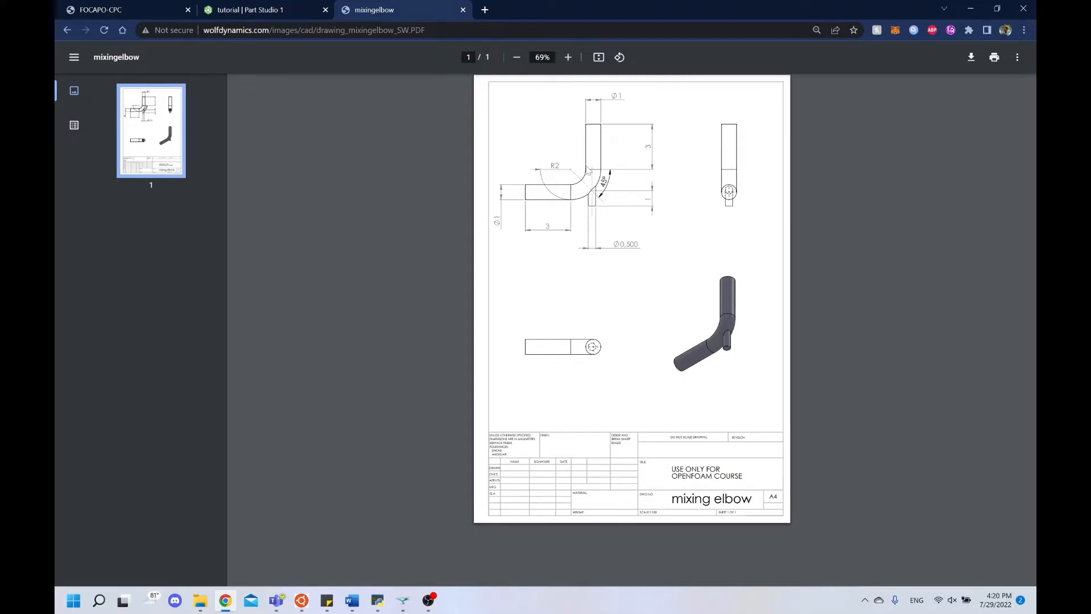
{"action": "left_click", "coordinate": [278, 11]}
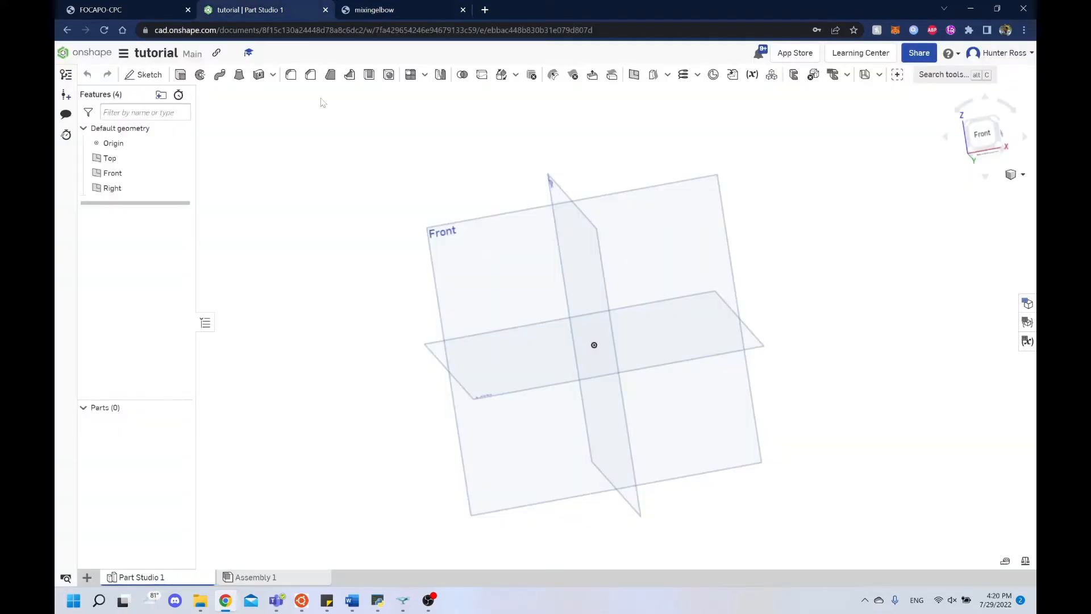
{"action": "right_click_drag", "start_coordinate": [487, 226], "coordinate": [544, 294]}
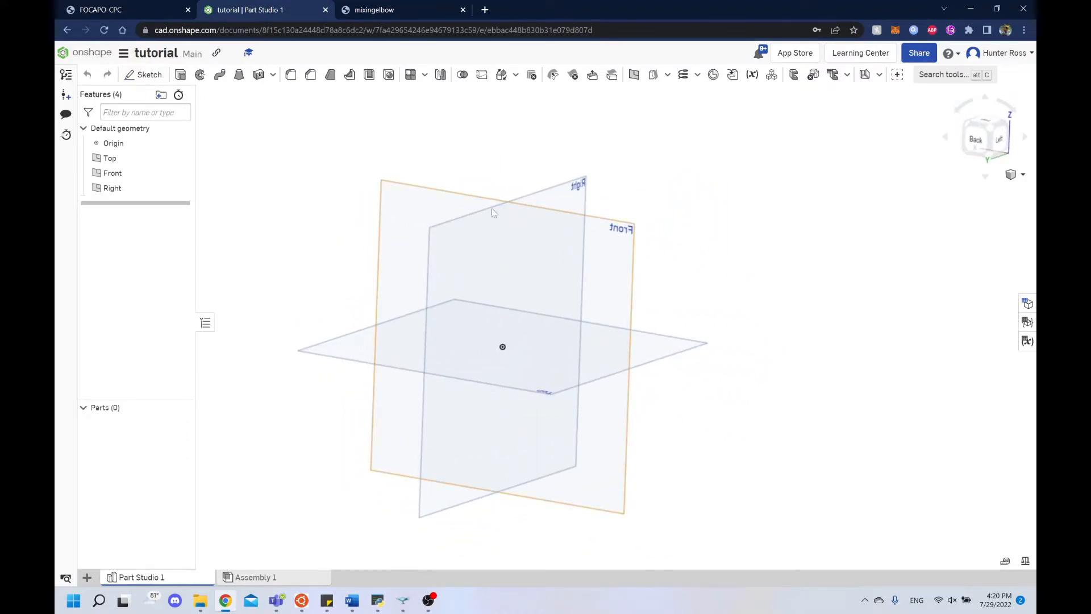
{"action": "right_click_drag", "start_coordinate": [671, 173], "coordinate": [489, 140]}
Start a new sketch on the Front plane, checking its orientation against the mixing elbow PDF drawing
{"action": "left_click", "coordinate": [145, 75]}
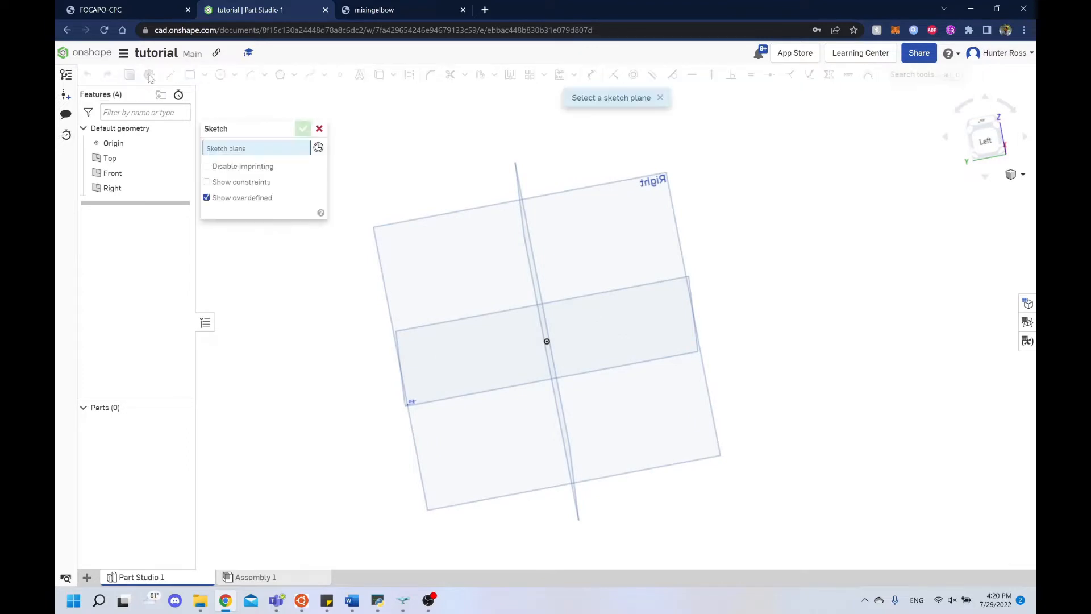
{"action": "mouse_move", "coordinate": [409, 151]}
{"action": "right_mouse_down"}
{"action": "mouse_move", "coordinate": [438, 129]}
{"action": "mouse_move", "coordinate": [591, 134]}
{"action": "right_mouse_up"}
{"action": "right_click_drag", "start_coordinate": [752, 249], "coordinate": [854, 239]}
{"action": "key", "text": "ctrl+Tab"}
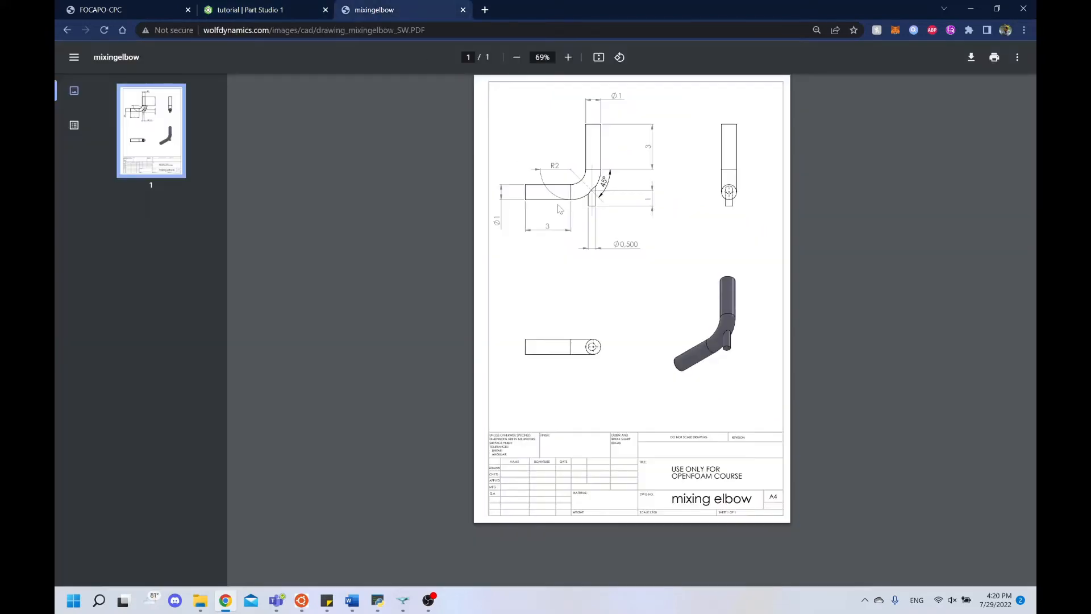
{"action": "left_click", "coordinate": [295, 6]}
{"action": "right_click_drag", "start_coordinate": [542, 170], "coordinate": [564, 142]}
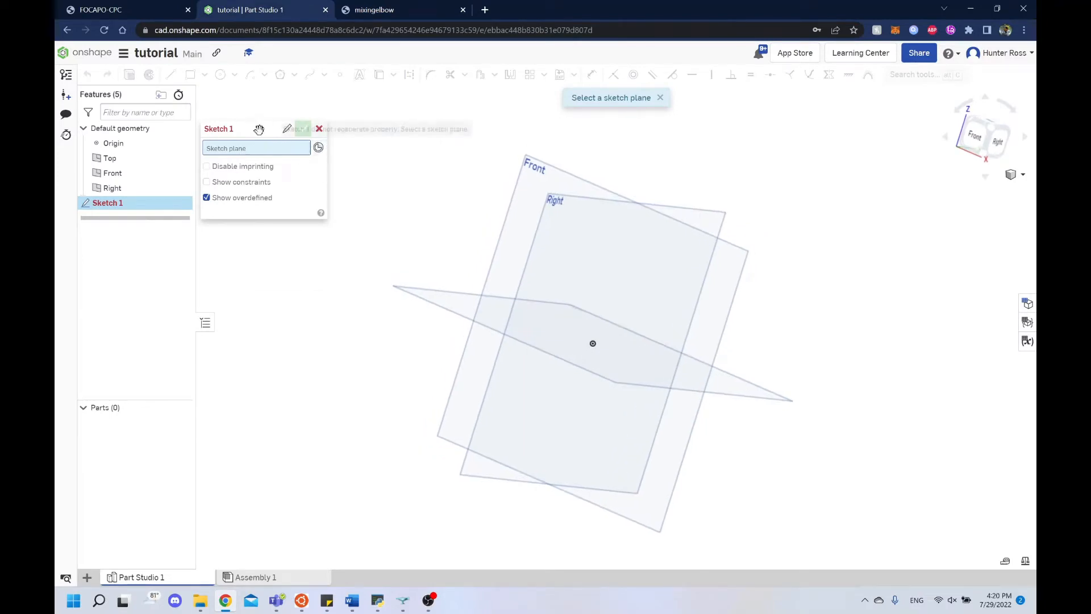
{"action": "mouse_move", "coordinate": [487, 139]}
{"action": "right_mouse_down"}
{"action": "mouse_move", "coordinate": [443, 118]}
{"action": "mouse_move", "coordinate": [458, 149]}
{"action": "mouse_move", "coordinate": [496, 142]}
{"action": "mouse_move", "coordinate": [488, 151]}
{"action": "mouse_move", "coordinate": [449, 144]}
{"action": "mouse_move", "coordinate": [462, 147]}
{"action": "right_mouse_up"}
{"action": "left_click", "coordinate": [679, 254]}
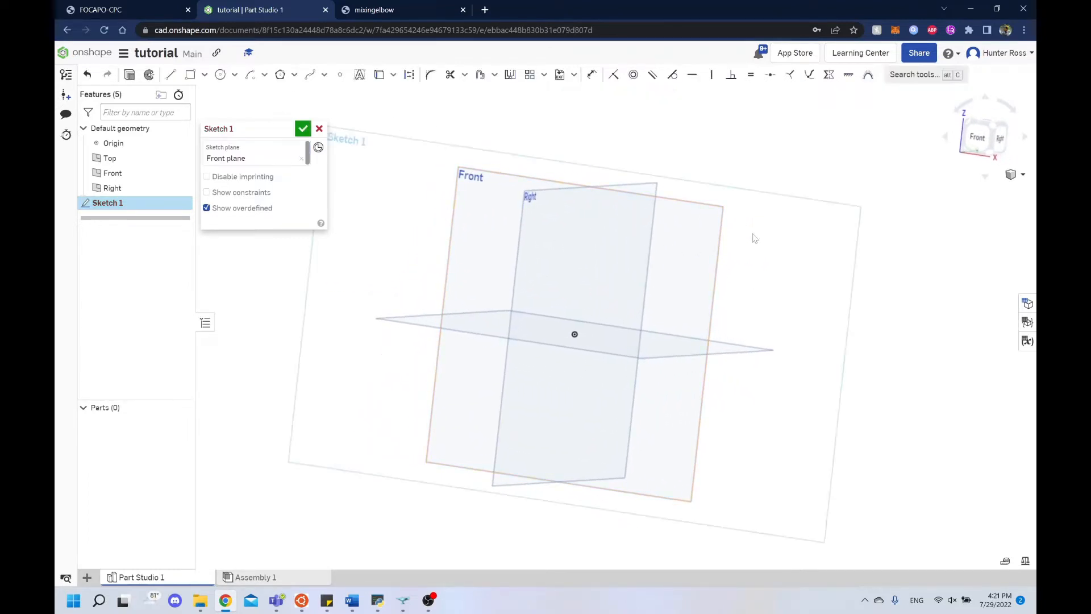
Examine the sketch plane and the default planes from the right, front and oblique angles
{"action": "left_click", "coordinate": [985, 136]}
{"action": "right_click_drag", "start_coordinate": [915, 232], "coordinate": [874, 236]}
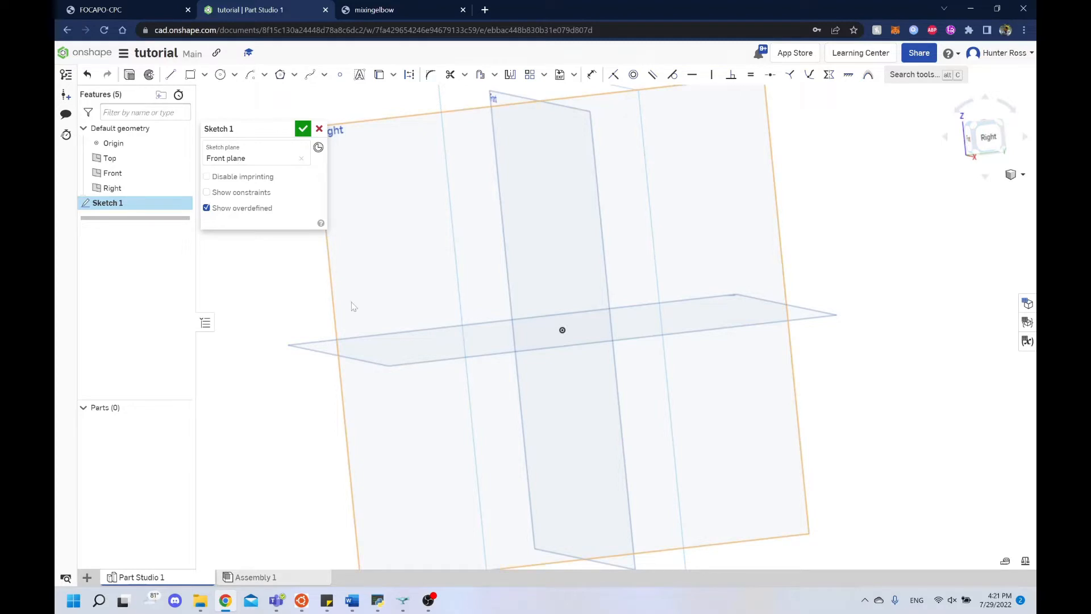
{"action": "right_click_drag", "start_coordinate": [213, 350], "coordinate": [285, 353]}
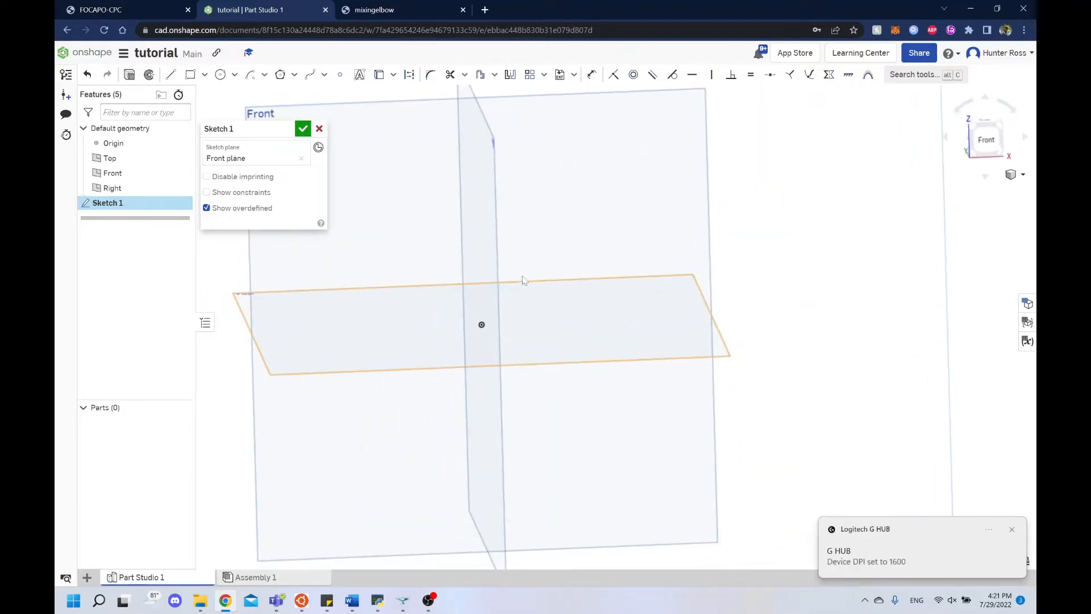
{"action": "scroll", "coordinate": [483, 250], "scroll_direction": "up", "scroll_amount": 2}
{"action": "scroll", "coordinate": [478, 244], "scroll_direction": "down", "scroll_amount": 5}
{"action": "scroll", "coordinate": [719, 126], "scroll_direction": "down", "scroll_amount": 2}
{"action": "right_click_drag", "start_coordinate": [709, 134], "coordinate": [678, 136]}
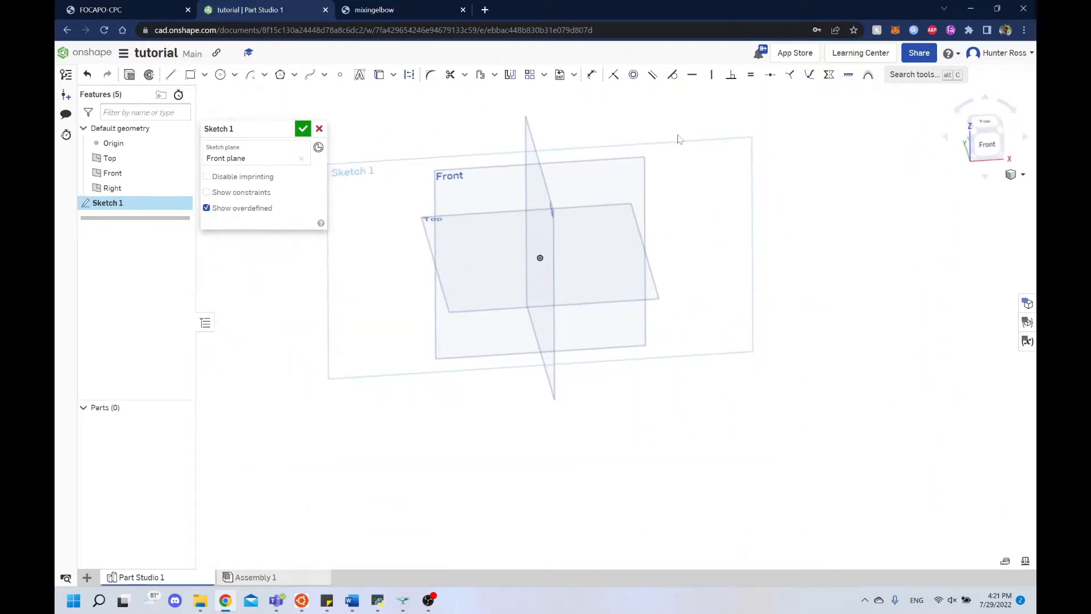
{"action": "middle_click_drag", "start_coordinate": [678, 135], "coordinate": [672, 160]}
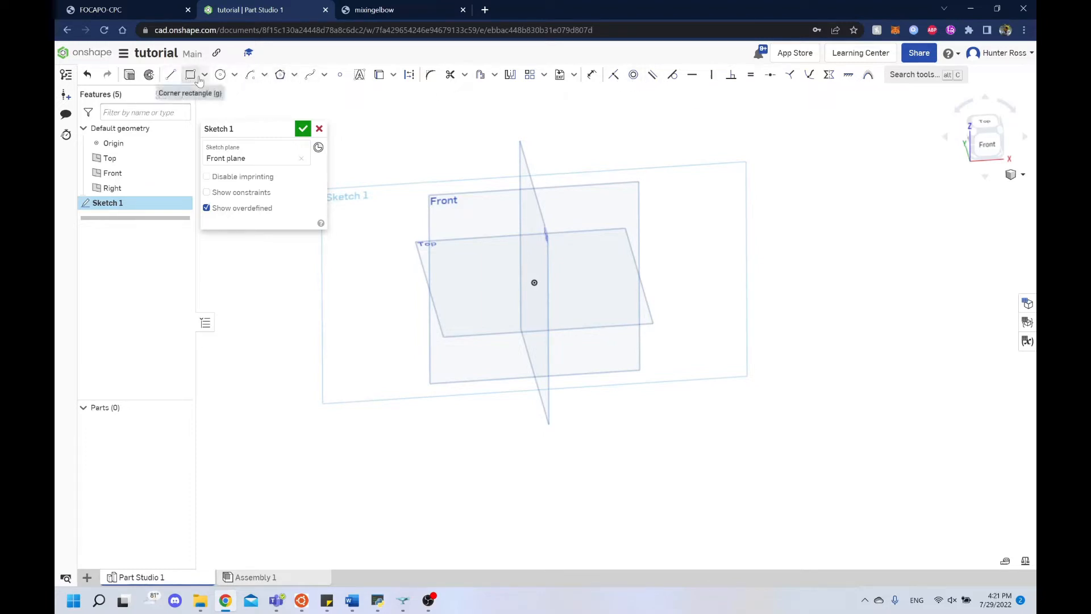
Sketch a center point circle about 0.279 m in diameter, centered on the origin and viewed normal to the Front plane
{"action": "left_click", "coordinate": [235, 76]}
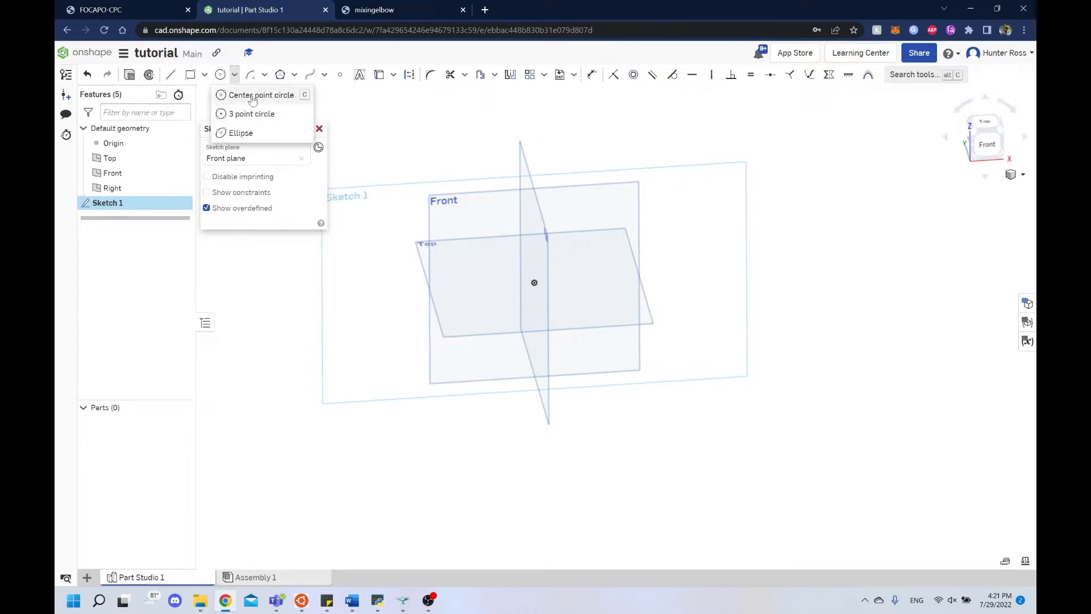
{"action": "left_click", "coordinate": [253, 97]}
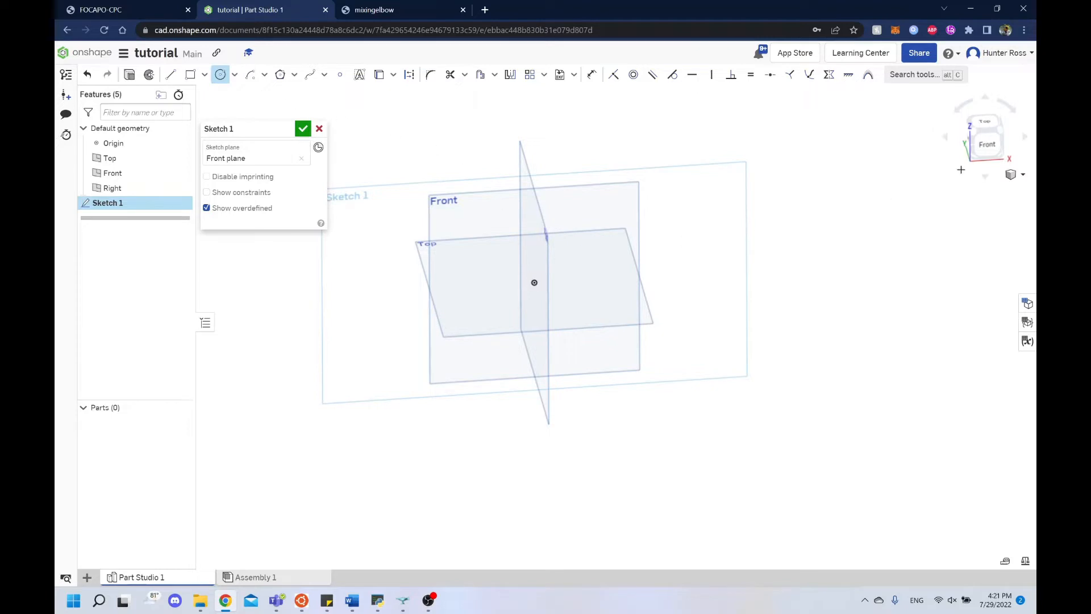
{"action": "key", "text": "n"}
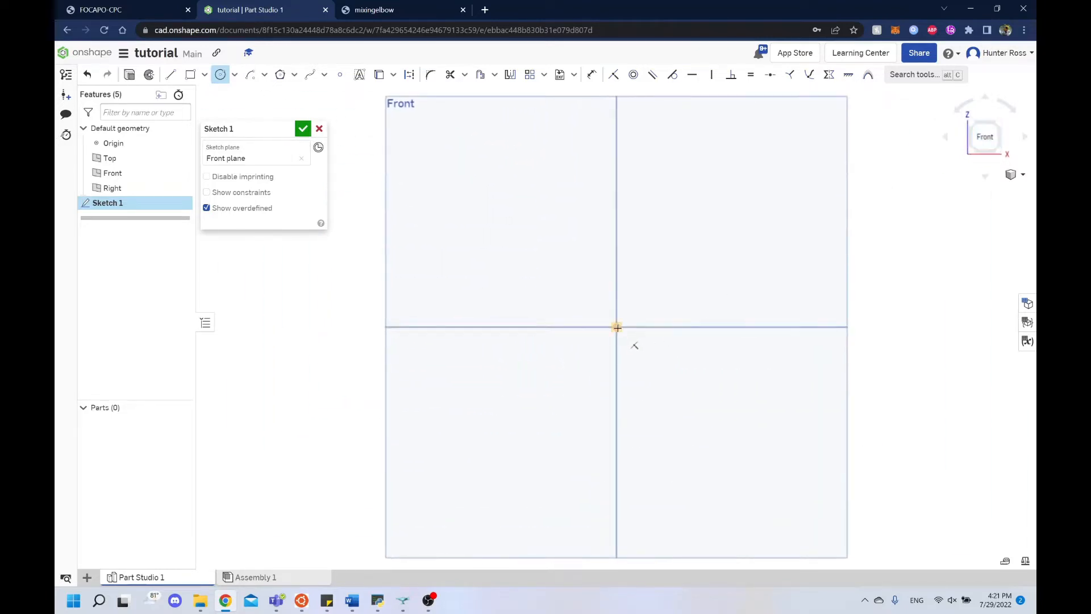
{"action": "left_click", "coordinate": [618, 328]}
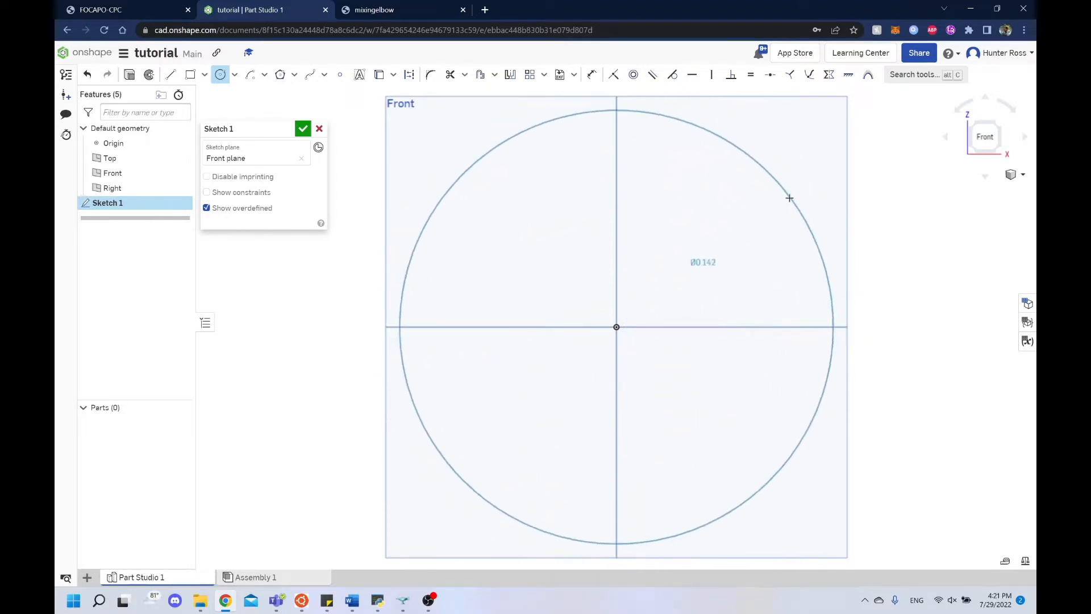
{"action": "scroll", "coordinate": [786, 205], "scroll_direction": "down", "scroll_amount": 4}
{"action": "scroll", "coordinate": [786, 205], "scroll_direction": "down", "scroll_amount": 3}
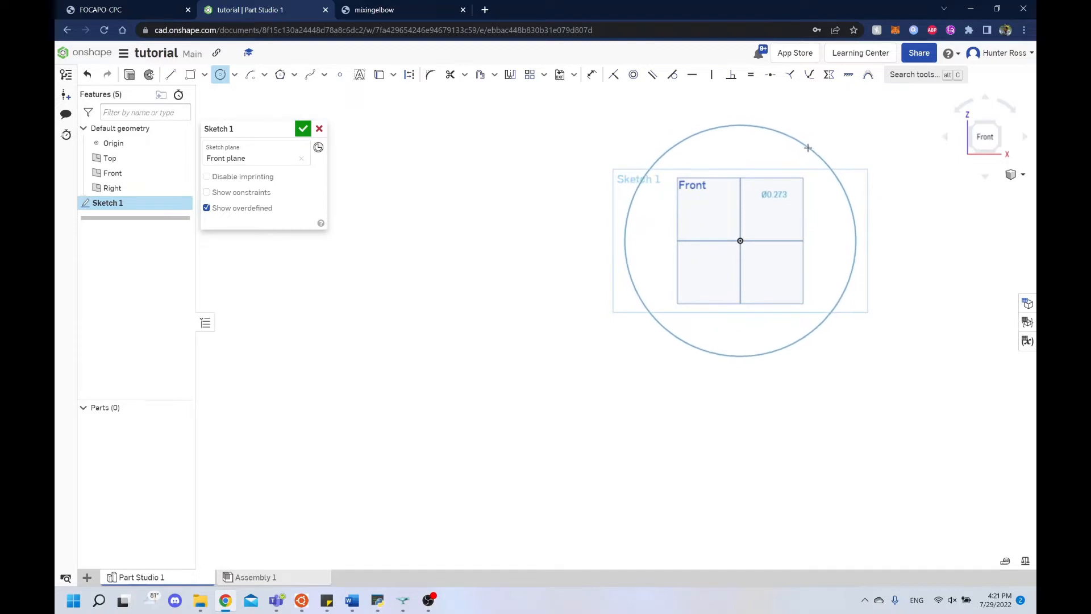
{"action": "left_click", "coordinate": [784, 132]}
{"action": "middle_click_drag", "start_coordinate": [805, 109], "coordinate": [638, 150]}
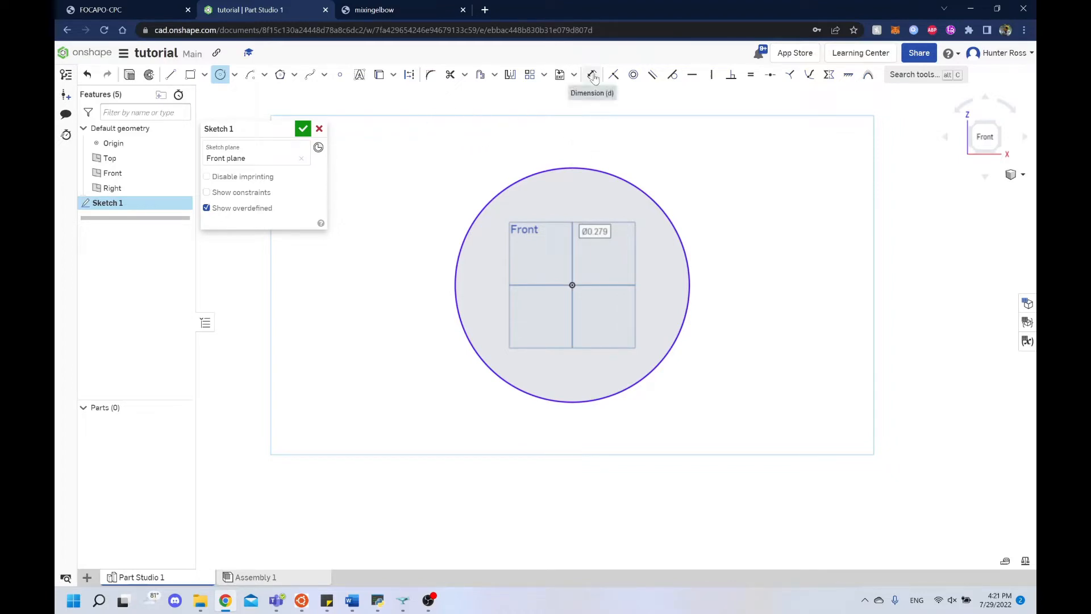
Dimension the circle's diameter to 1 m and finish the sketch
{"action": "key", "text": "d"}
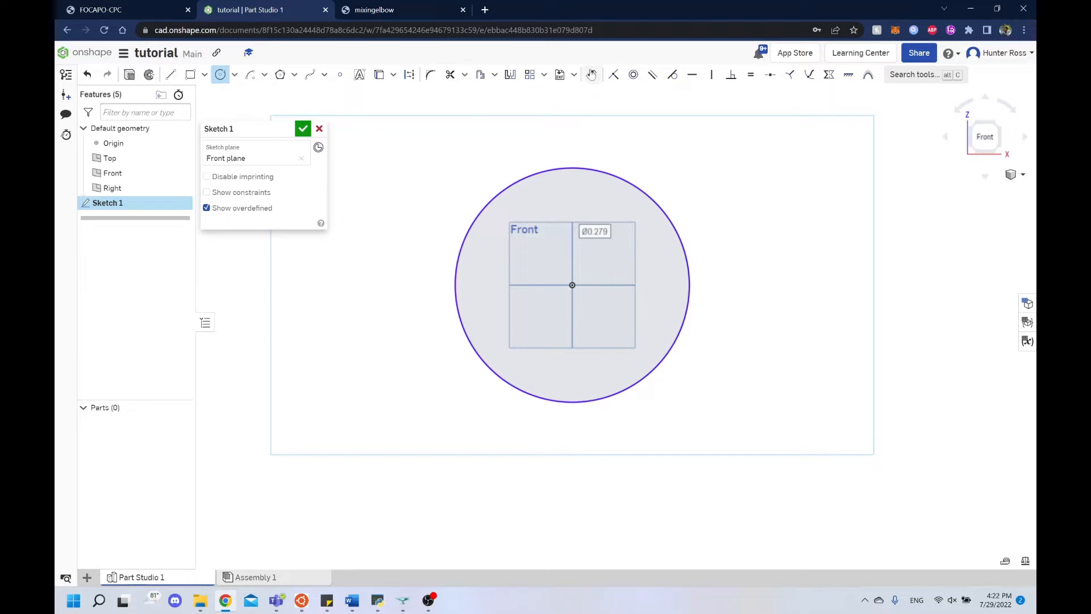
{"action": "left_click", "coordinate": [575, 167]}
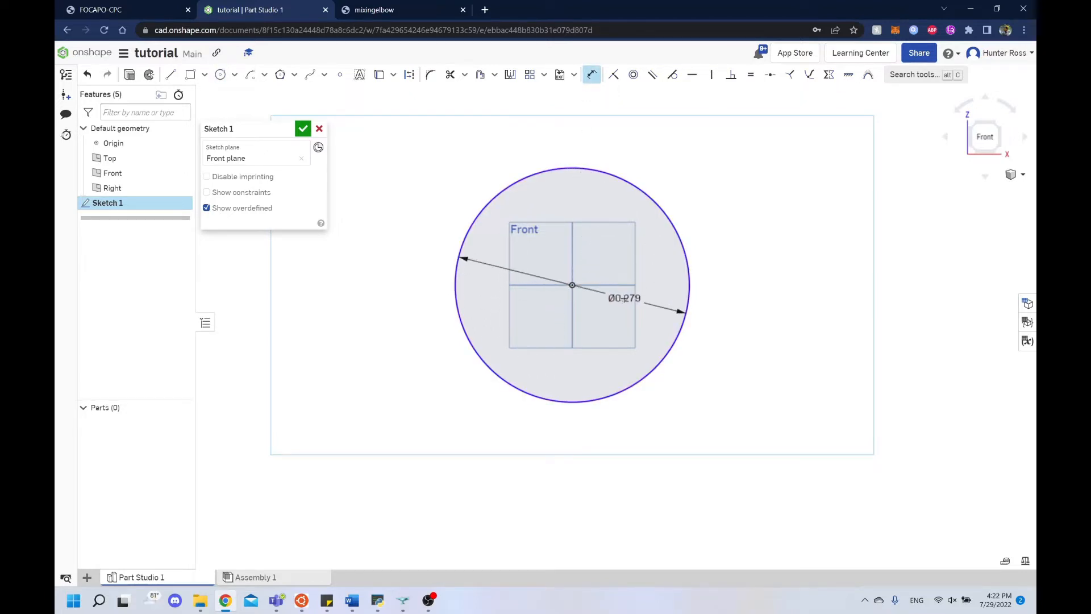
{"action": "left_click", "coordinate": [625, 298]}
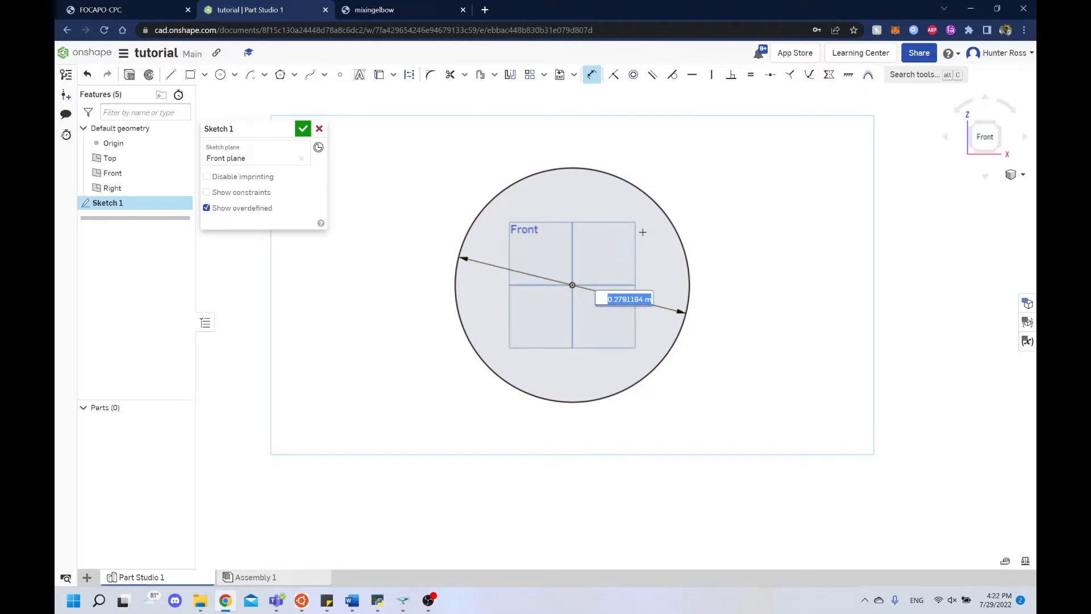
{"action": "type", "text": "1"}
{"action": "key", "text": "Return"}
{"action": "scroll", "coordinate": [636, 238], "scroll_direction": "down", "scroll_amount": 5}
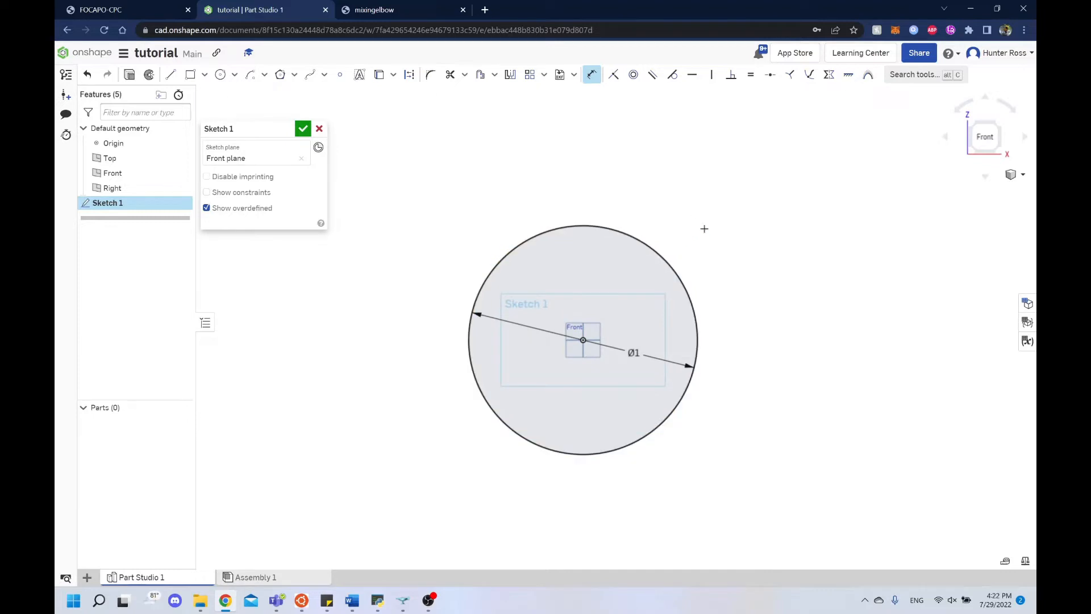
{"action": "right_click_drag", "start_coordinate": [772, 245], "coordinate": [987, 140]}
{"action": "left_click", "coordinate": [988, 140]}
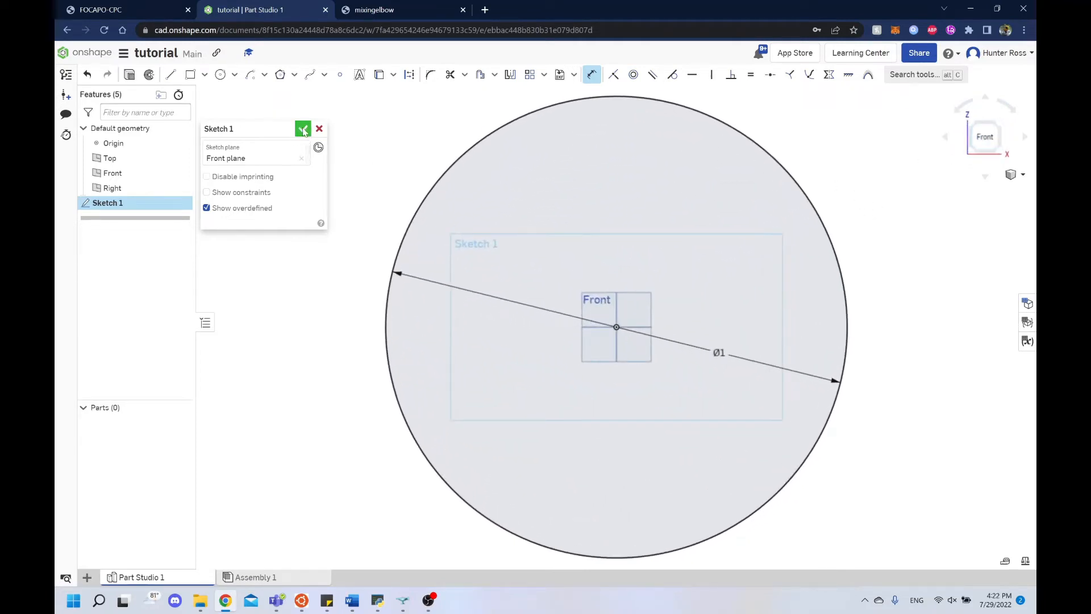
{"action": "left_click", "coordinate": [303, 130]}
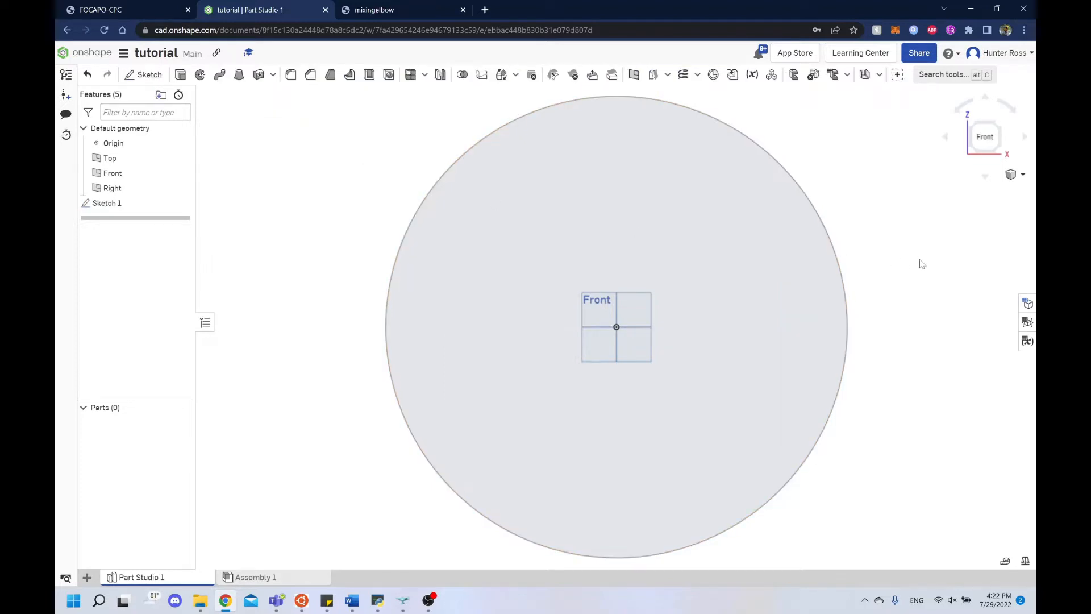
Examine the finished circle sketch from the side in a zoomed-out view
{"action": "mouse_move", "coordinate": [919, 264]}
{"action": "right_mouse_down"}
{"action": "mouse_move", "coordinate": [796, 251]}
{"action": "mouse_move", "coordinate": [811, 273]}
{"action": "mouse_move", "coordinate": [846, 275]}
{"action": "right_mouse_up"}
{"action": "scroll", "coordinate": [758, 242], "scroll_direction": "up", "scroll_amount": 3}
{"action": "middle_click_drag", "start_coordinate": [843, 270], "coordinate": [638, 294]}
{"action": "scroll", "coordinate": [757, 242], "scroll_direction": "down", "scroll_amount": 4}
{"action": "scroll", "coordinate": [664, 273], "scroll_direction": "down", "scroll_amount": 4}
{"action": "right_click_drag", "start_coordinate": [639, 295], "coordinate": [679, 261]}
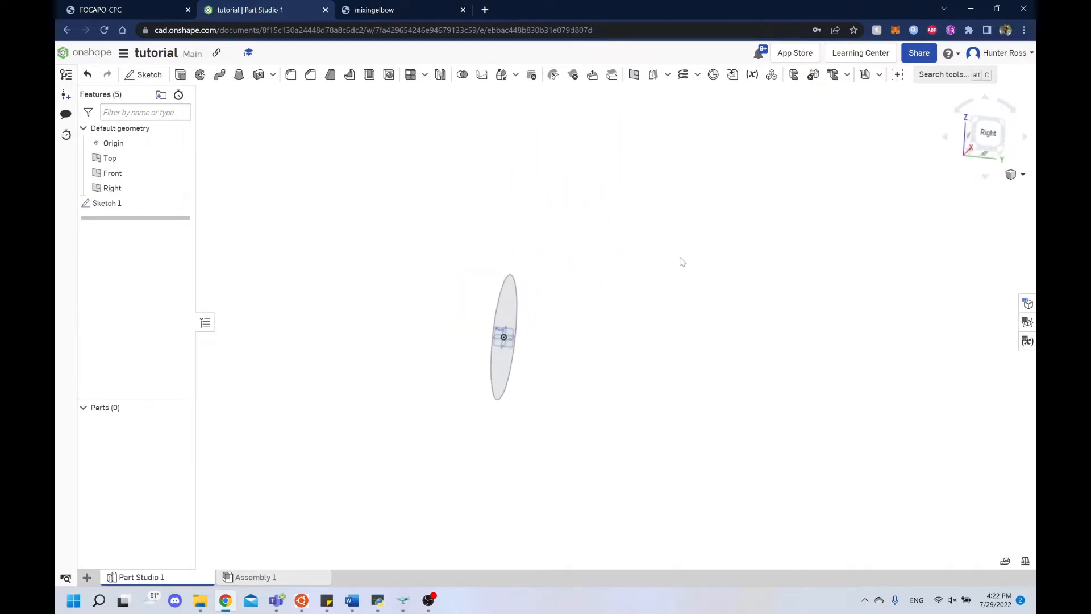
Check the mixingelbow PDF drawing and start a second sketch on the Right plane of the part studio
{"action": "left_click", "coordinate": [985, 135]}
{"action": "middle_click_drag", "start_coordinate": [869, 267], "coordinate": [762, 251]}
{"action": "scroll", "coordinate": [756, 258], "scroll_direction": "down", "scroll_amount": 4}
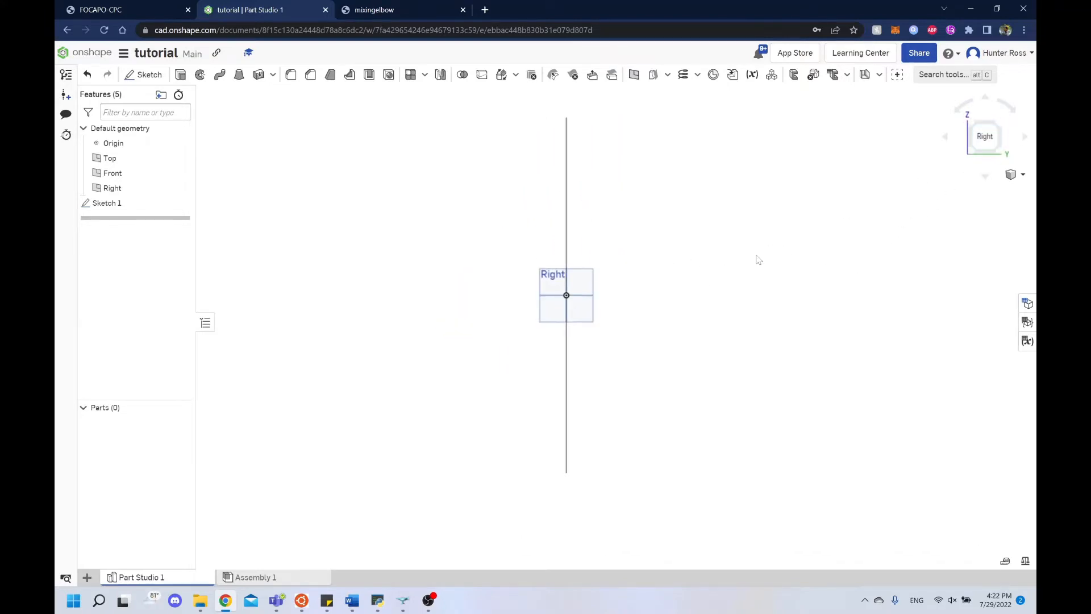
{"action": "middle_click_drag", "start_coordinate": [798, 195], "coordinate": [544, 283]}
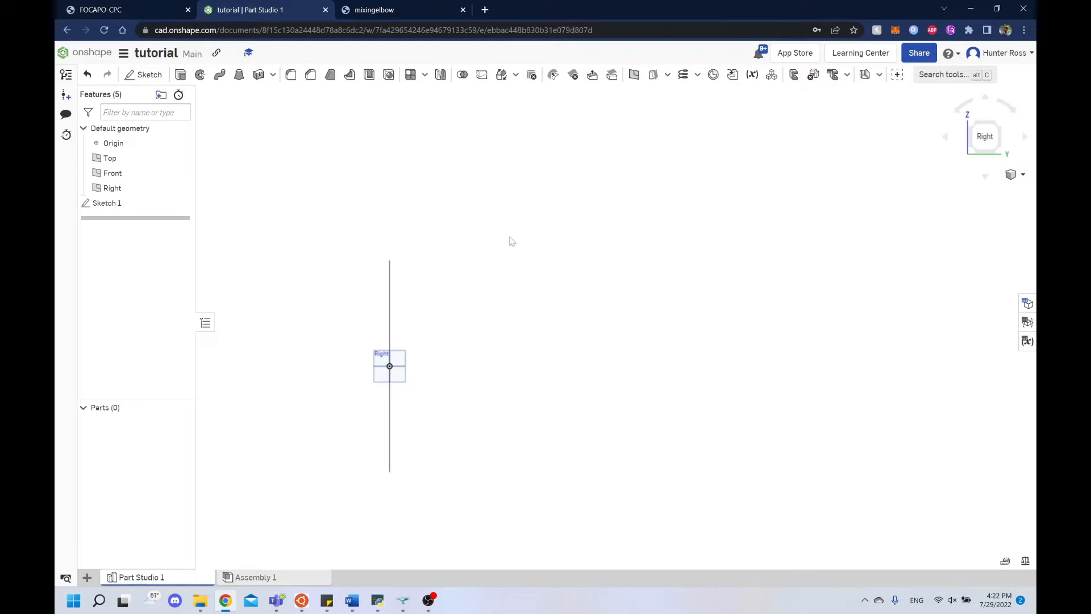
{"action": "left_click", "coordinate": [142, 79]}
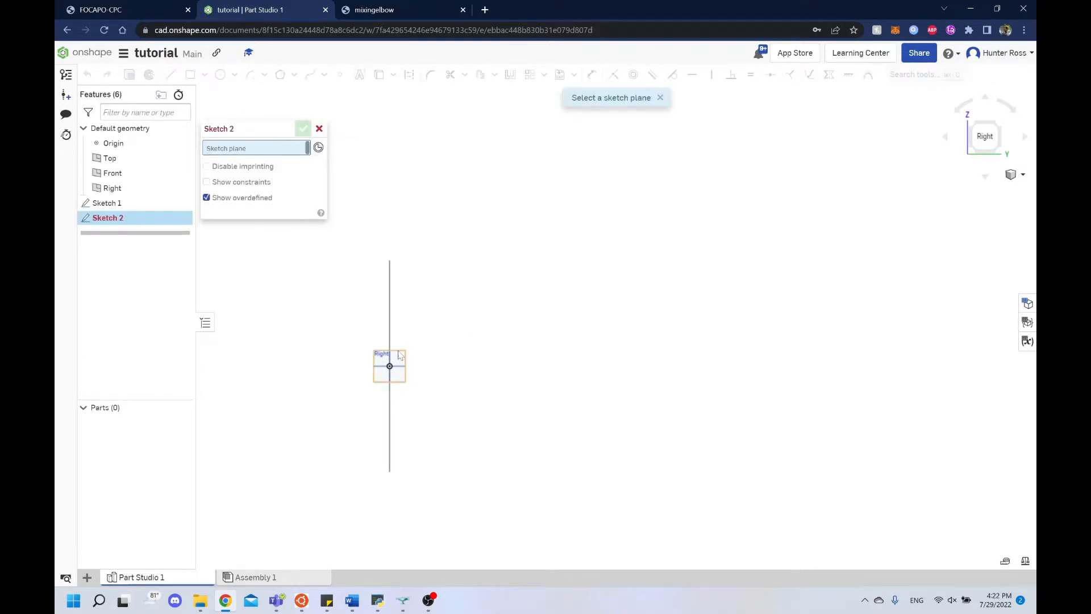
{"action": "left_click", "coordinate": [372, 11]}
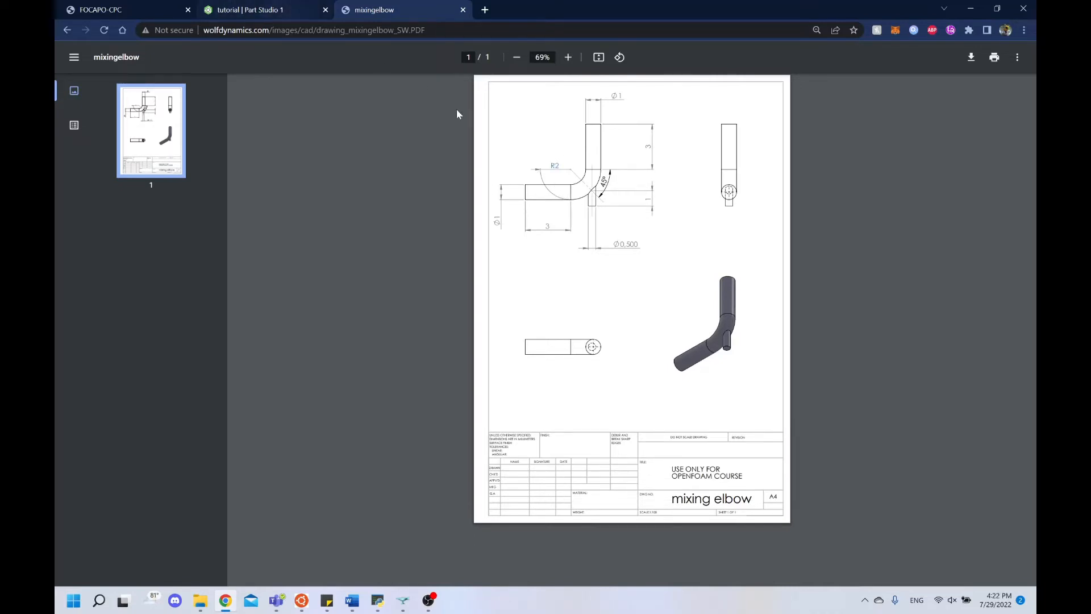
{"action": "left_click", "coordinate": [250, 10]}
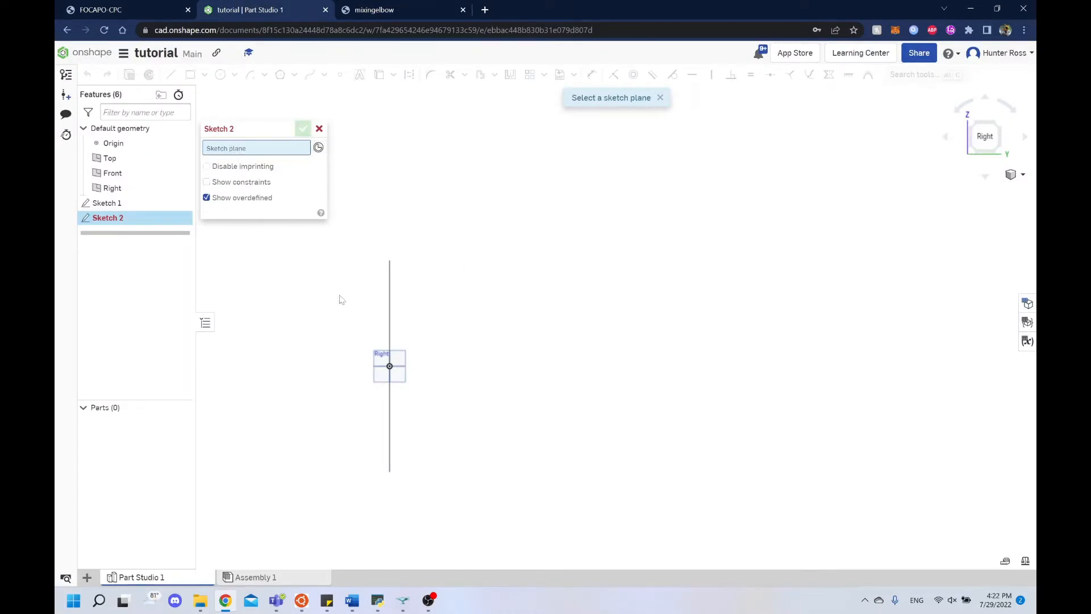
{"action": "scroll", "coordinate": [341, 297], "scroll_direction": "up", "scroll_amount": 3}
{"action": "left_click", "coordinate": [403, 402]}
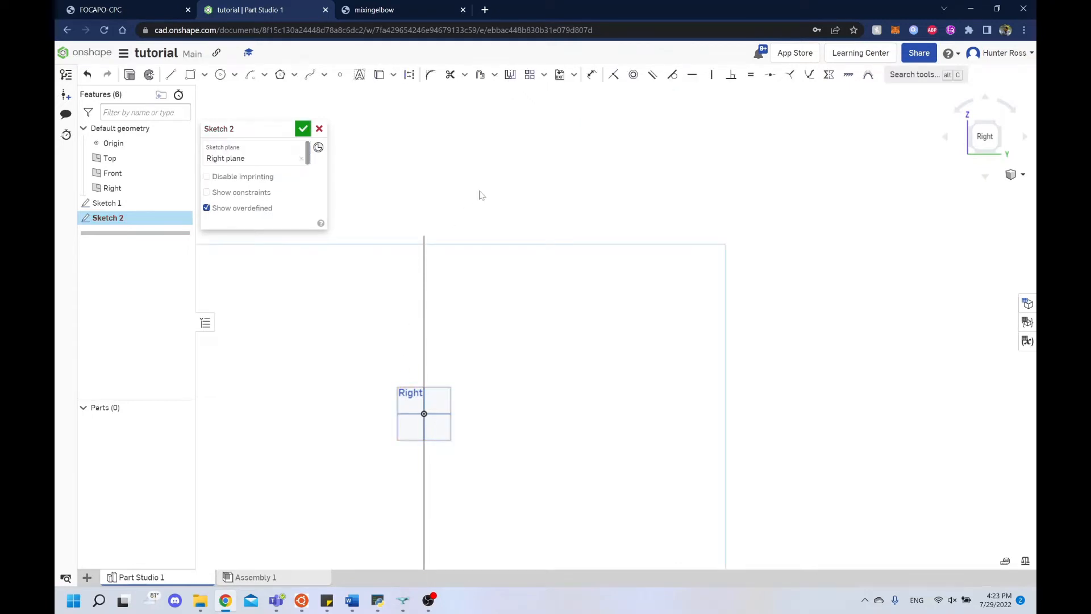
Sketch a horizontal line about 0.574 m long from the origin along the positive Y direction
{"action": "middle_click_drag", "start_coordinate": [425, 414], "coordinate": [424, 382]}
{"action": "right_click_drag", "start_coordinate": [831, 279], "coordinate": [859, 272]}
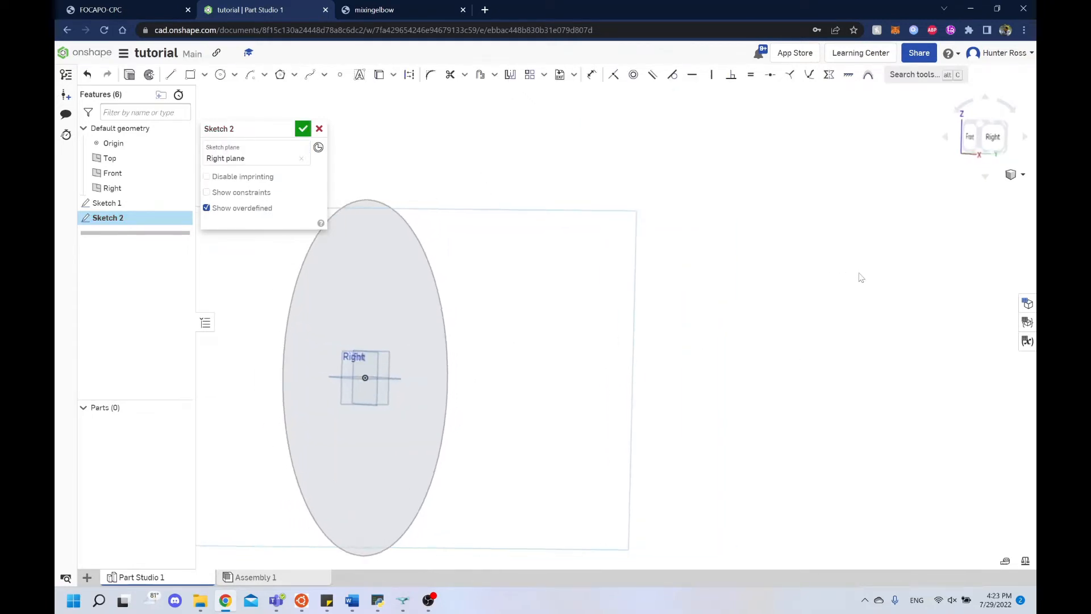
{"action": "left_click", "coordinate": [1004, 147]}
{"action": "scroll", "coordinate": [702, 243], "scroll_direction": "down", "scroll_amount": 4}
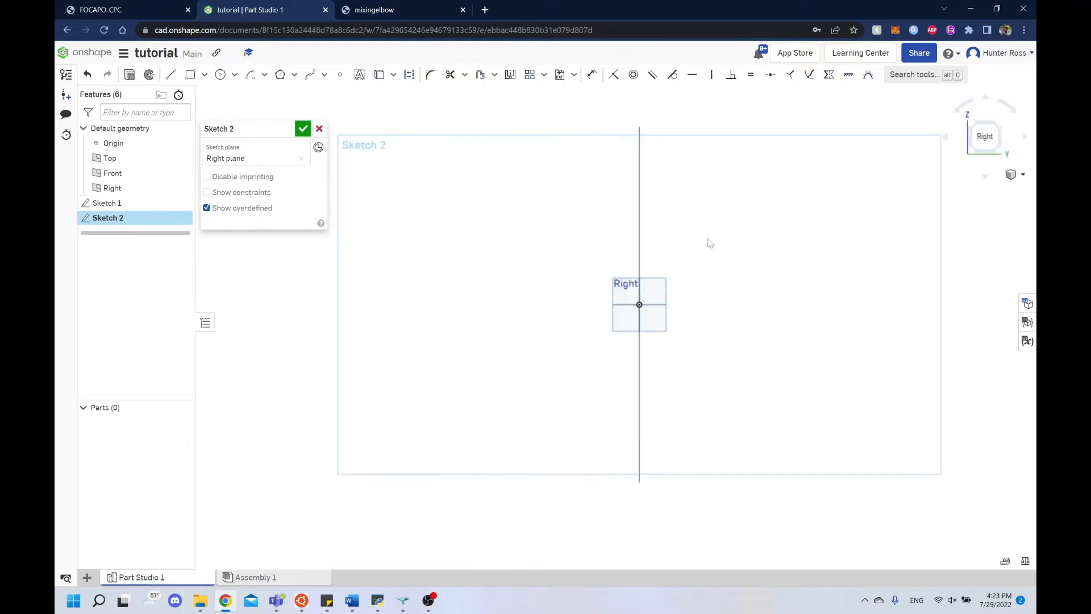
{"action": "mouse_move", "coordinate": [619, 164]}
{"action": "middle_mouse_down"}
{"action": "mouse_move", "coordinate": [513, 165]}
{"action": "mouse_move", "coordinate": [481, 226]}
{"action": "middle_mouse_up"}
{"action": "left_click", "coordinate": [171, 75]}
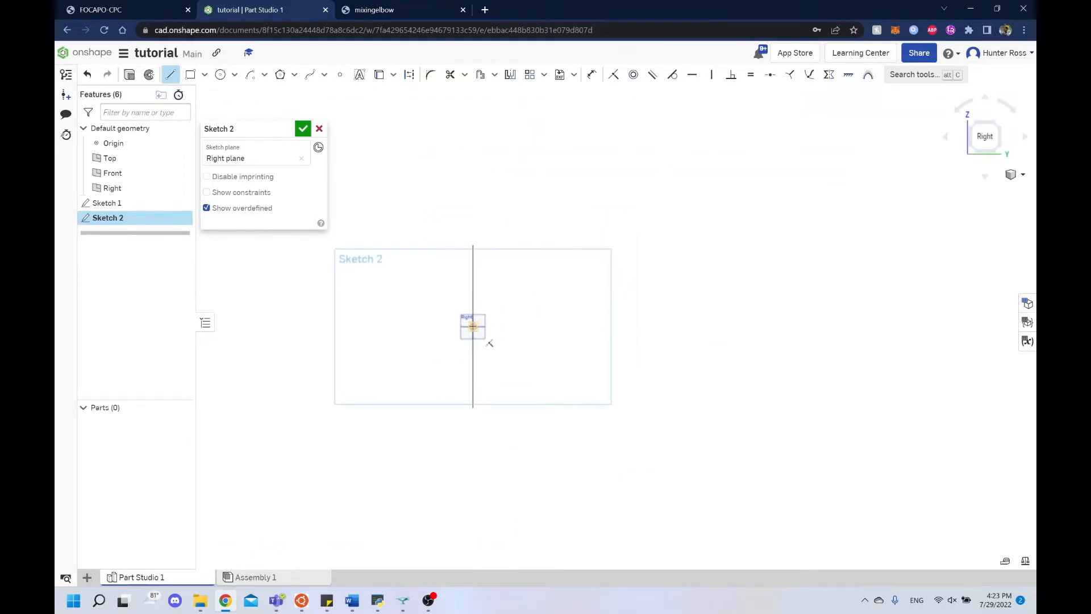
{"action": "scroll", "coordinate": [473, 326], "scroll_direction": "up", "scroll_amount": 4}
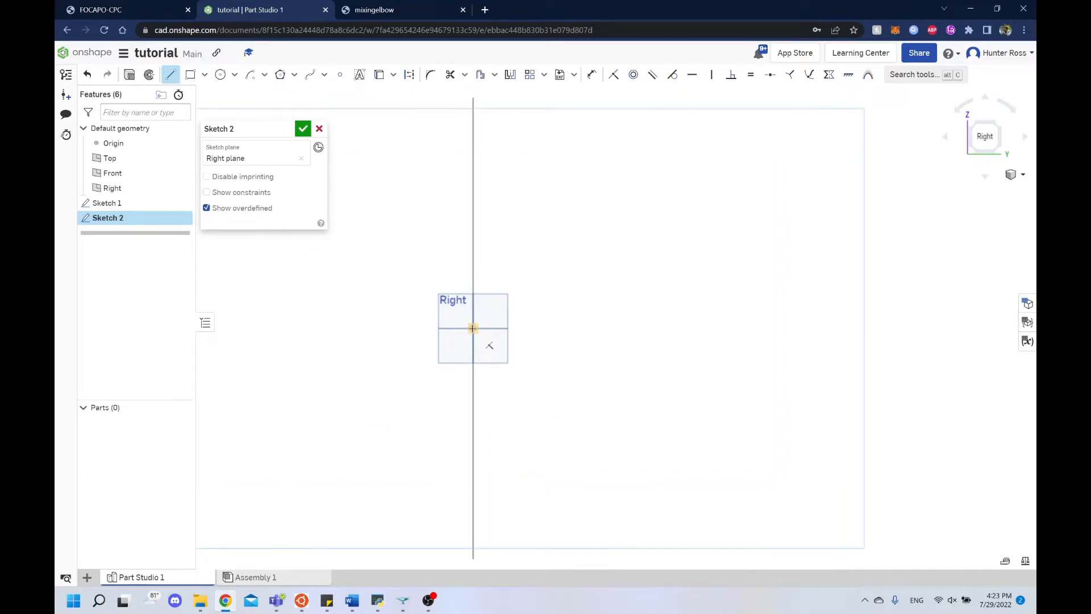
{"action": "left_click", "coordinate": [473, 329]}
{"action": "left_click", "coordinate": [738, 328]}
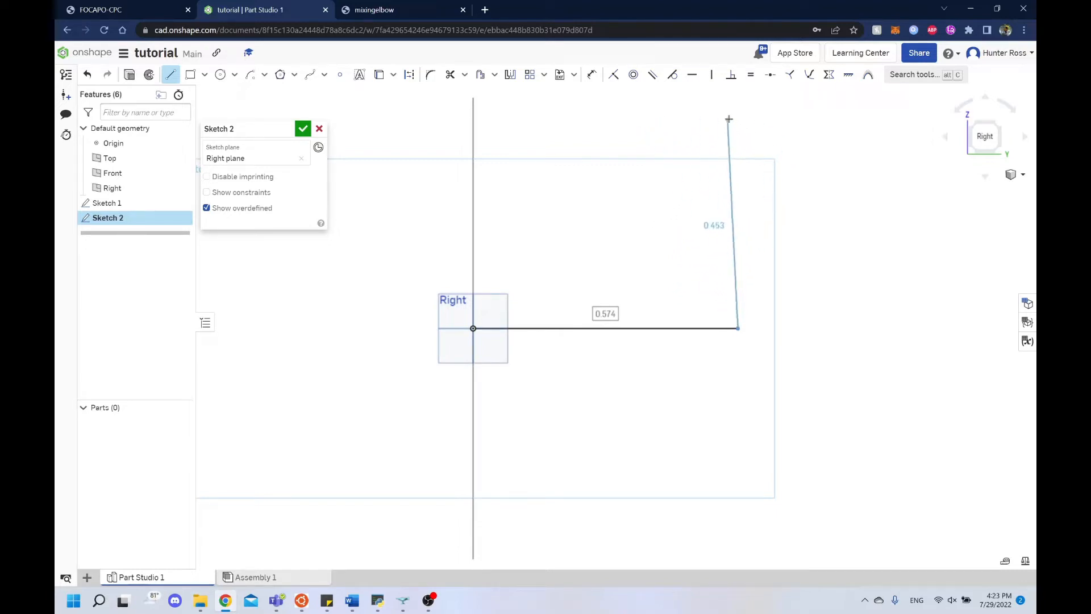
{"action": "key", "text": "Escape"}
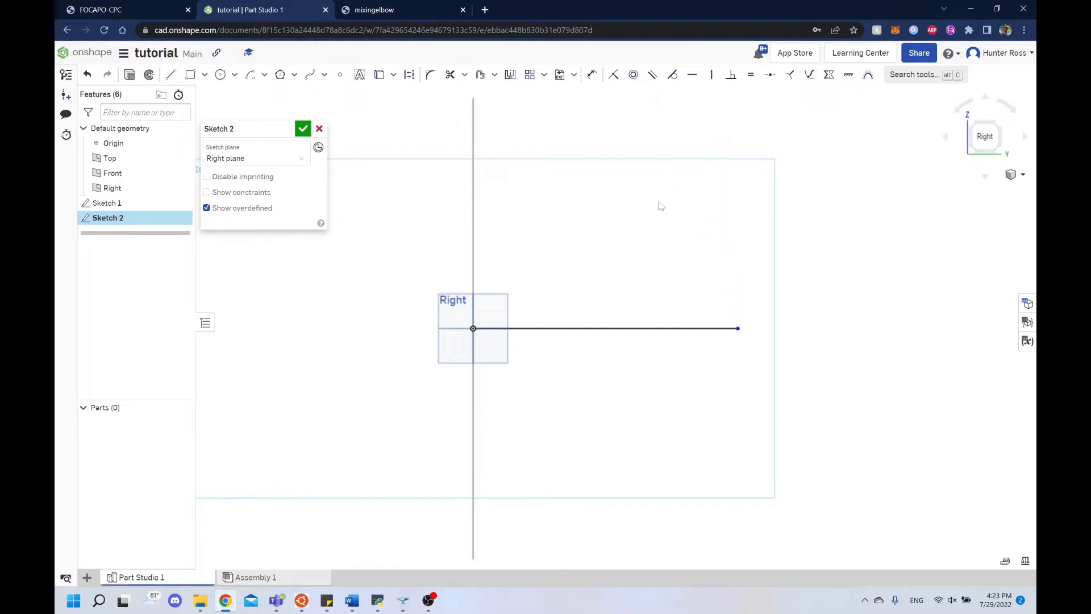
Dimension the horizontal line's length to 3 m and finish the sketch
{"action": "left_click", "coordinate": [591, 74]}
{"action": "left_click", "coordinate": [574, 328]}
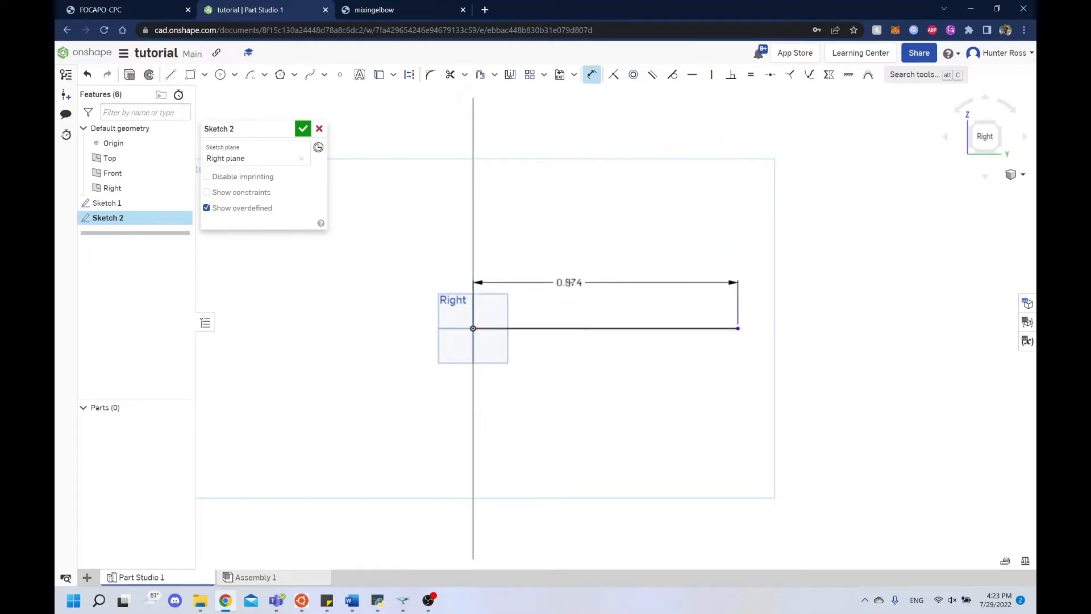
{"action": "left_click", "coordinate": [570, 282]}
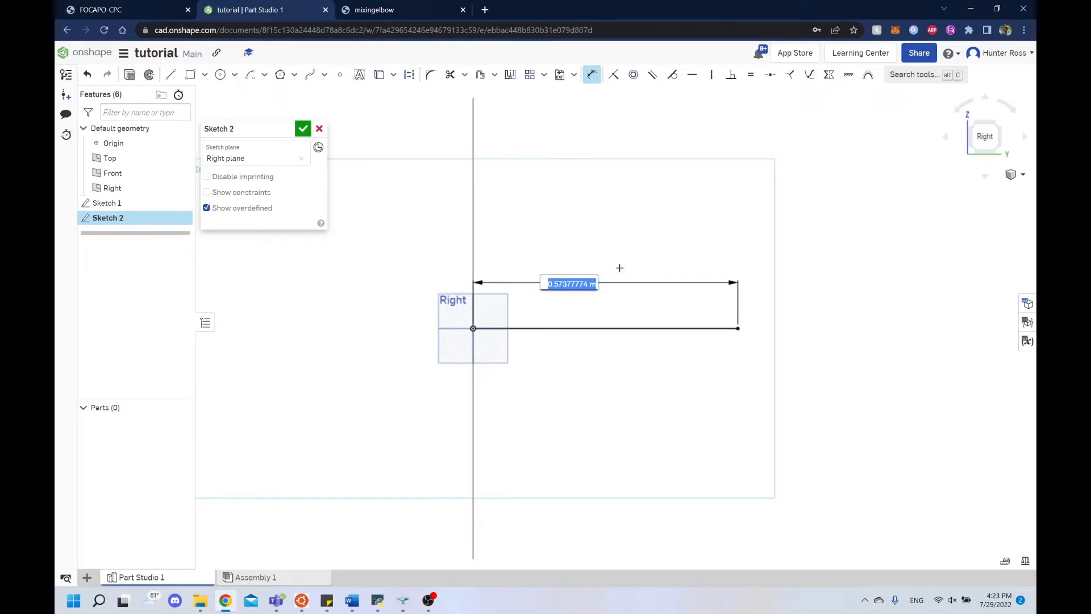
{"action": "type", "text": "3"}
{"action": "key", "text": "Return"}
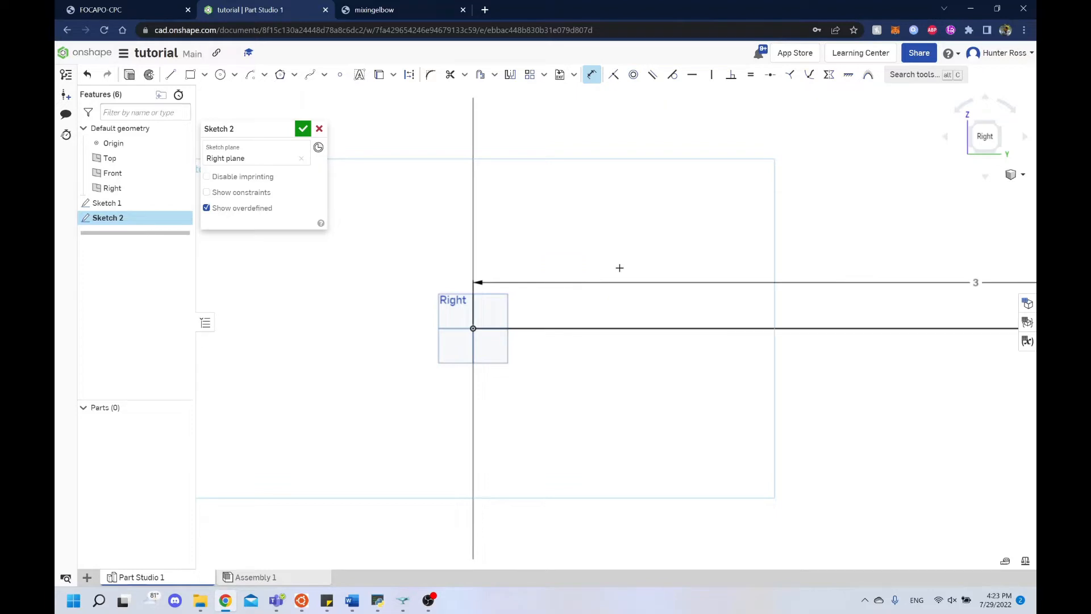
{"action": "scroll", "coordinate": [619, 266], "scroll_direction": "down", "scroll_amount": 5}
{"action": "right_click_drag", "start_coordinate": [470, 275], "coordinate": [521, 280]}
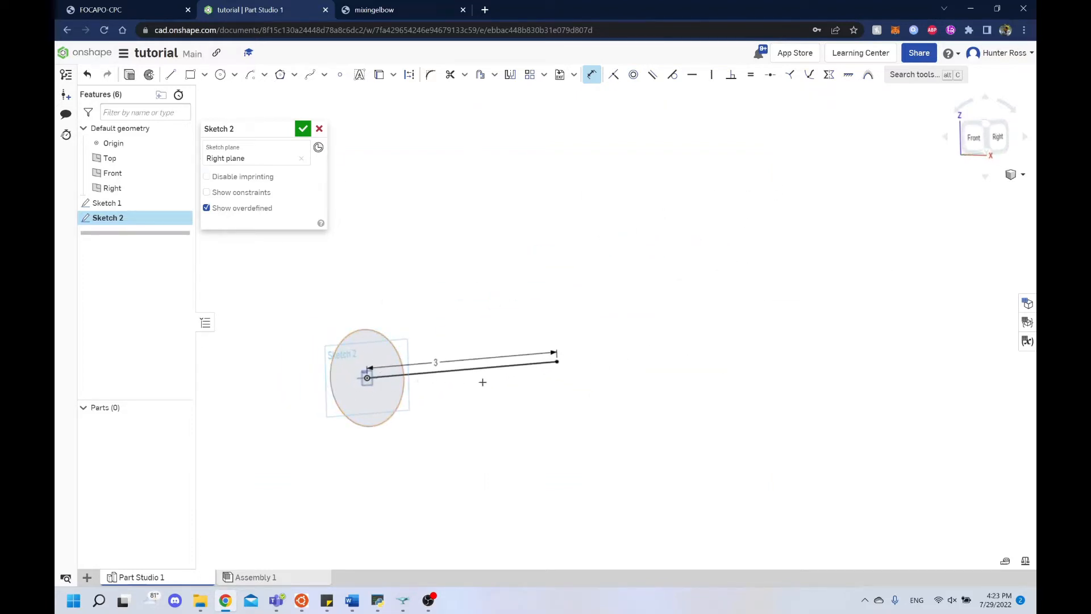
{"action": "left_click", "coordinate": [301, 130]}
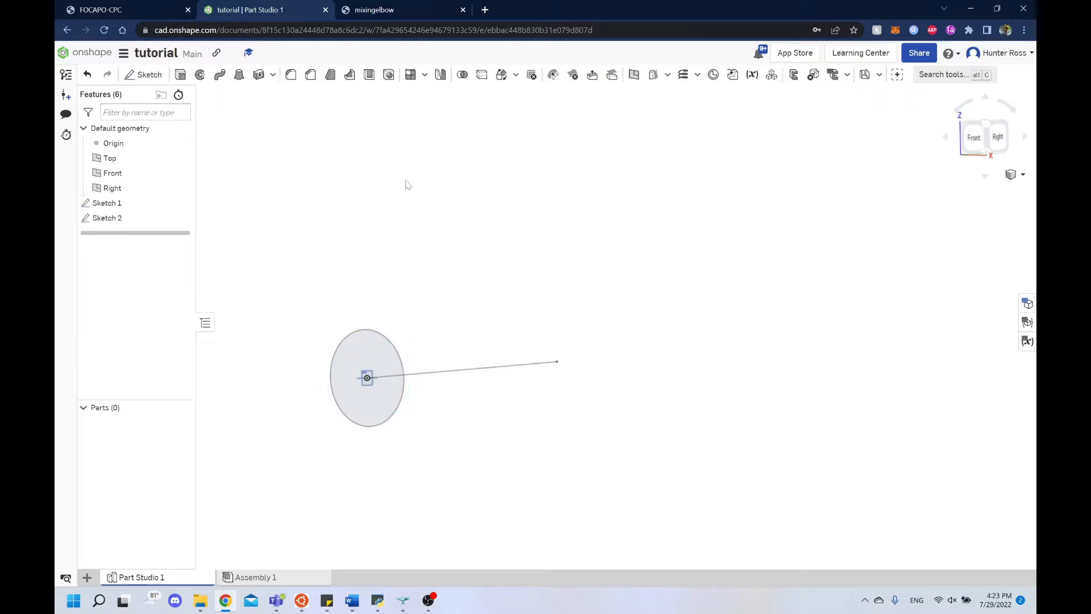
Try a solid Sweep of the circle's face along the 3 m line and inspect the preview
{"action": "mouse_move", "coordinate": [407, 183]}
{"action": "right_mouse_down"}
{"action": "mouse_move", "coordinate": [509, 224]}
{"action": "mouse_move", "coordinate": [543, 273]}
{"action": "mouse_move", "coordinate": [546, 298]}
{"action": "mouse_move", "coordinate": [589, 249]}
{"action": "mouse_move", "coordinate": [431, 307]}
{"action": "mouse_move", "coordinate": [477, 307]}
{"action": "mouse_move", "coordinate": [382, 334]}
{"action": "right_mouse_up"}
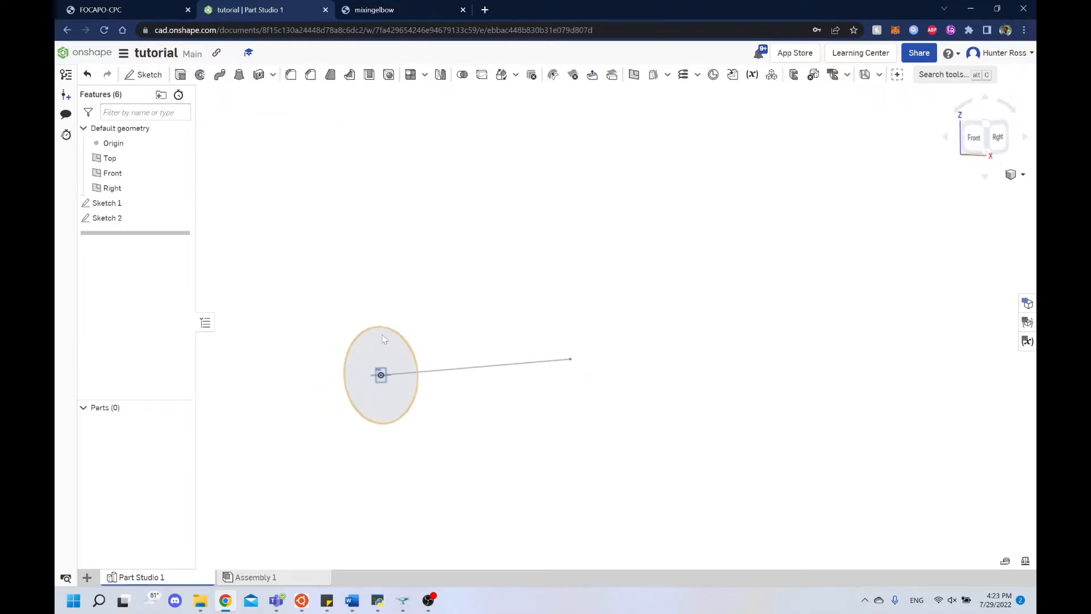
{"action": "left_click", "coordinate": [381, 334]}
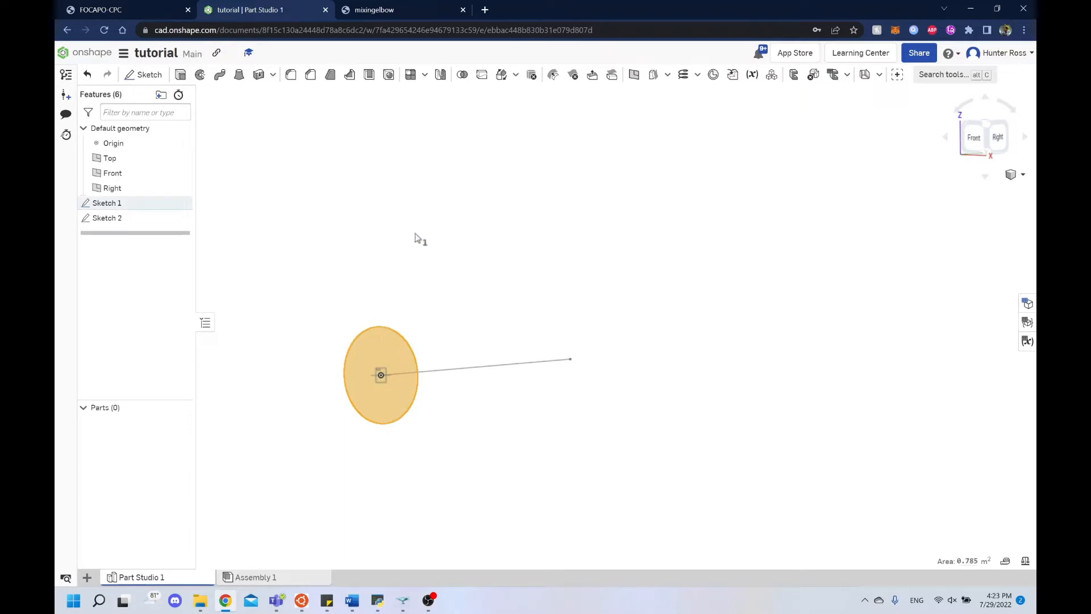
{"action": "left_click", "coordinate": [219, 75]}
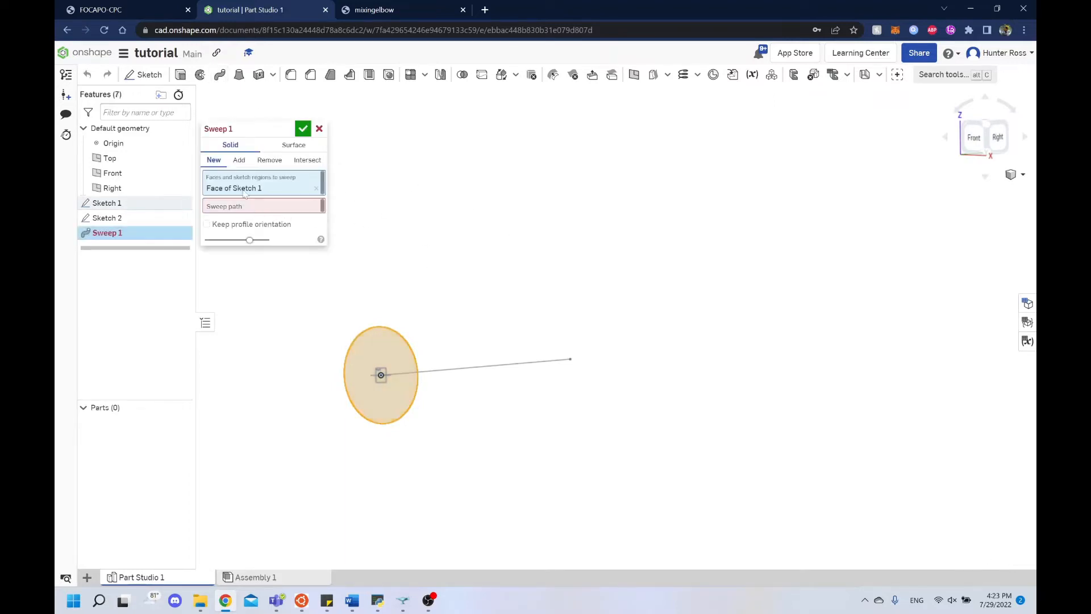
{"action": "left_click", "coordinate": [401, 341]}
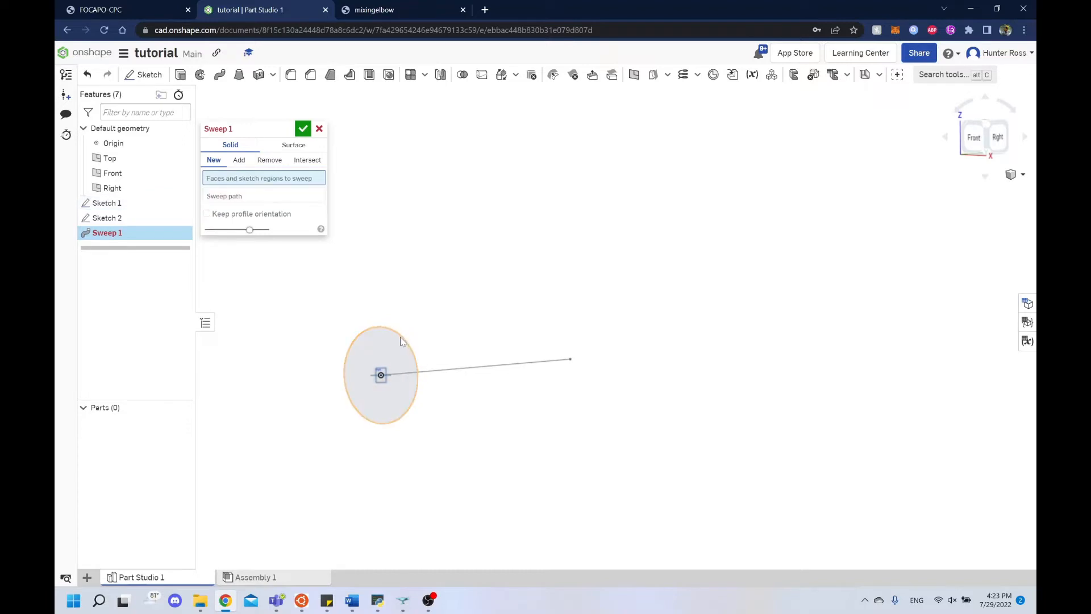
{"action": "left_click", "coordinate": [406, 352]}
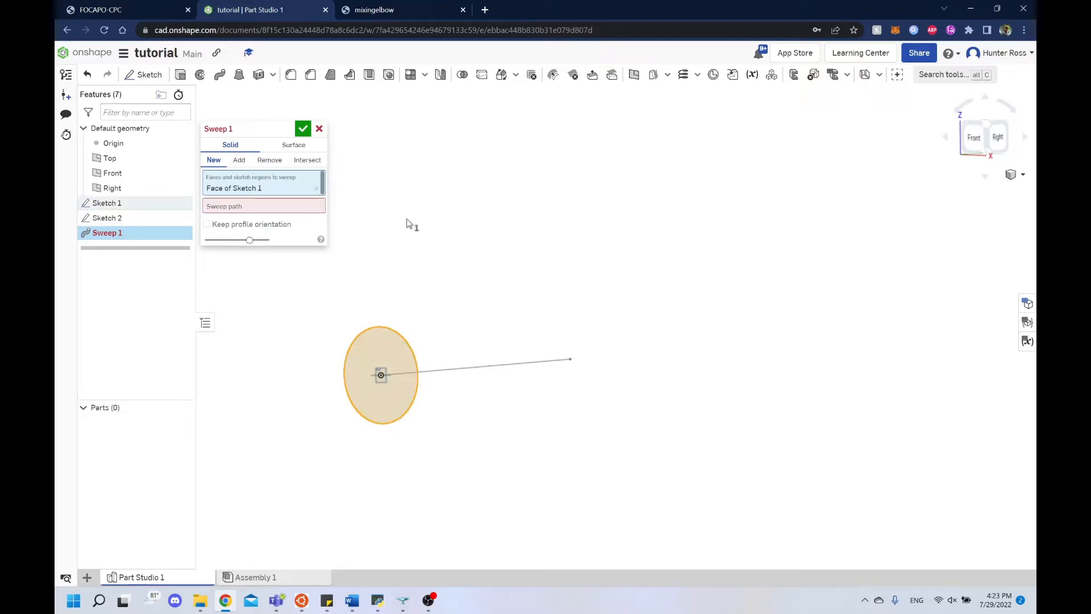
{"action": "right_click_drag", "start_coordinate": [407, 224], "coordinate": [431, 236]}
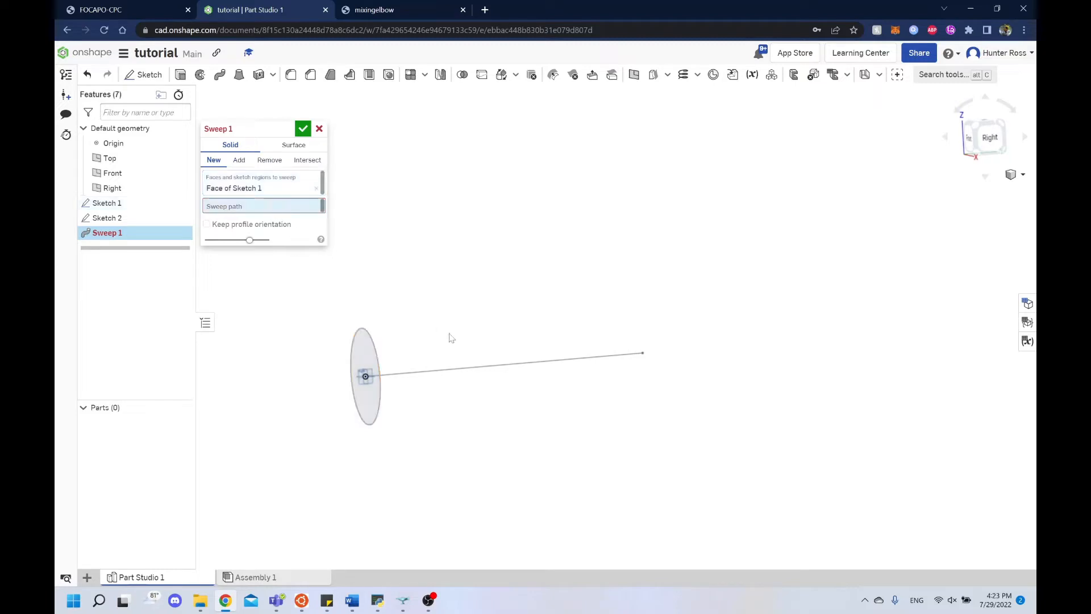
{"action": "left_click", "coordinate": [444, 370]}
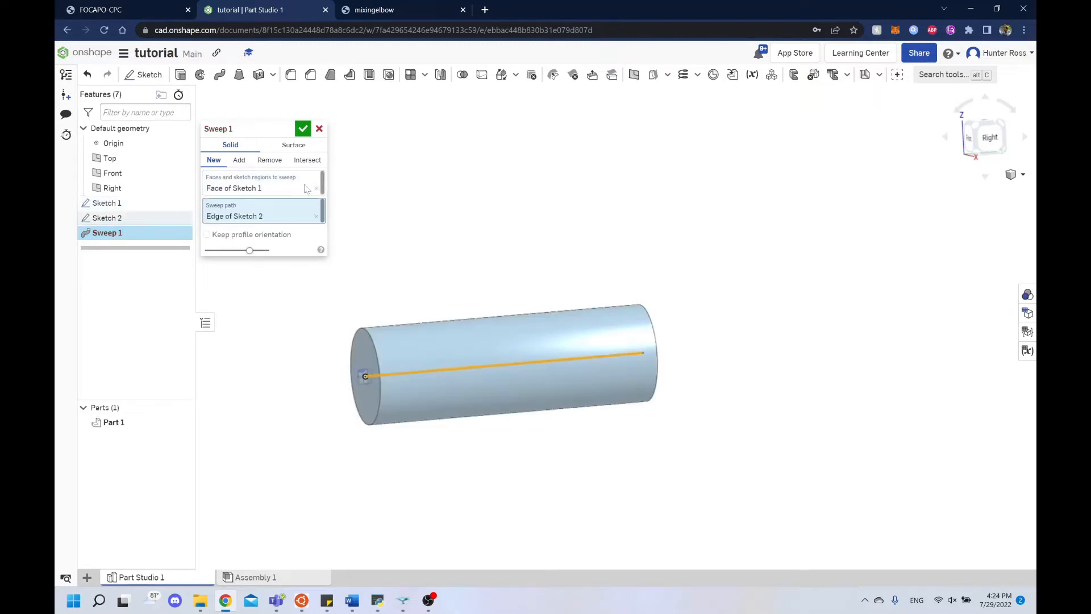
{"action": "right_click_drag", "start_coordinate": [527, 263], "coordinate": [561, 277]}
Try the Sweep as a surface using the circle's edge along the line, inspect the hollow tube, and cancel the feature
{"action": "left_click", "coordinate": [291, 145]}
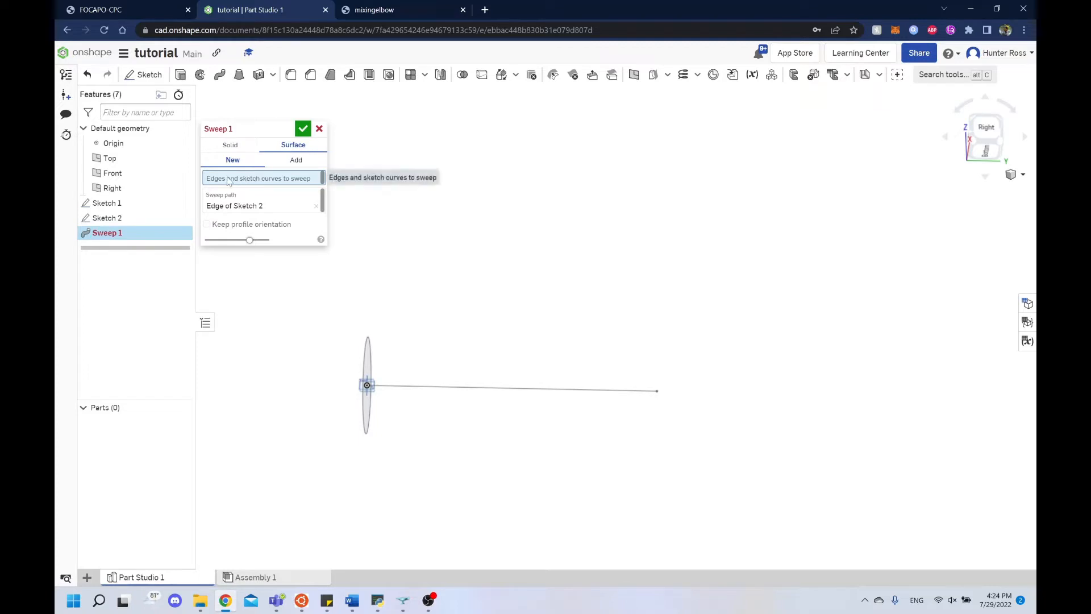
{"action": "right_click_drag", "start_coordinate": [397, 309], "coordinate": [419, 333]}
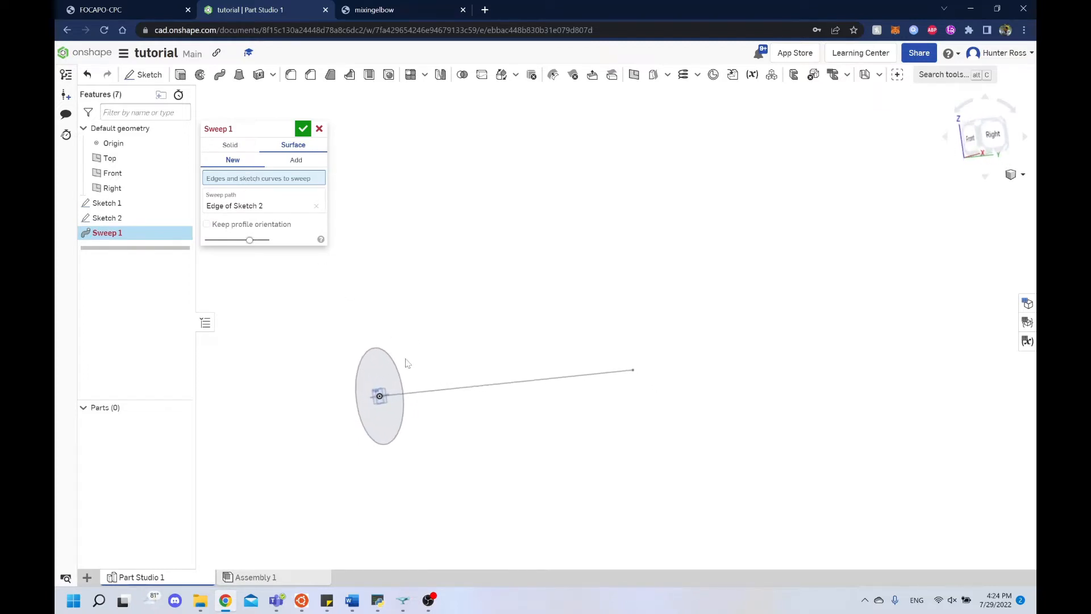
{"action": "left_click", "coordinate": [397, 367]}
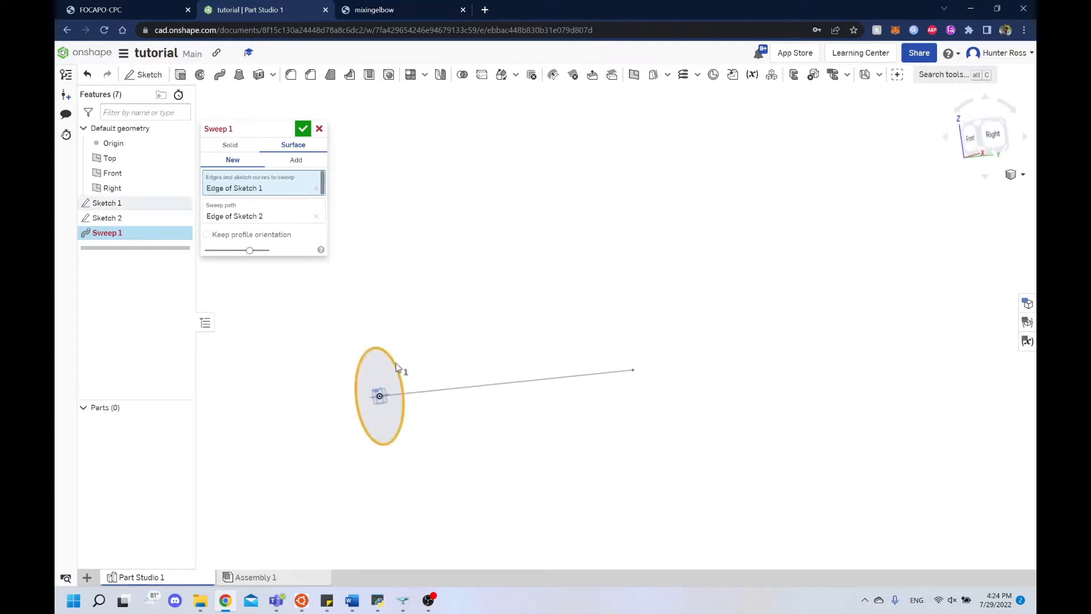
{"action": "mouse_move", "coordinate": [482, 280]}
{"action": "right_mouse_down"}
{"action": "mouse_move", "coordinate": [524, 274]}
{"action": "mouse_move", "coordinate": [470, 277]}
{"action": "mouse_move", "coordinate": [387, 258]}
{"action": "mouse_move", "coordinate": [427, 277]}
{"action": "mouse_move", "coordinate": [511, 285]}
{"action": "mouse_move", "coordinate": [416, 225]}
{"action": "right_mouse_up"}
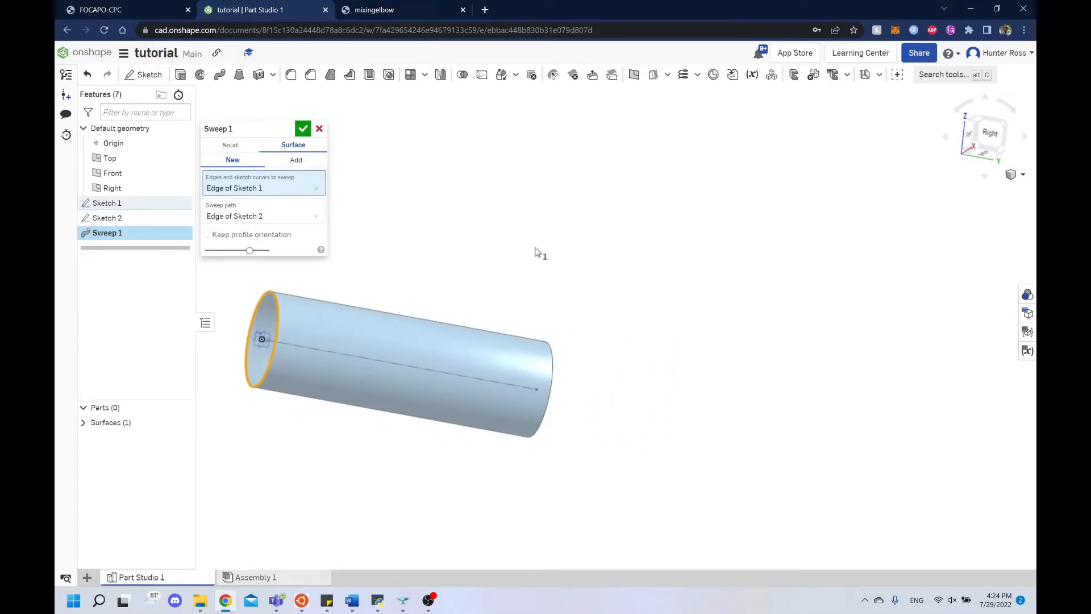
{"action": "mouse_move", "coordinate": [585, 288]}
{"action": "right_mouse_down"}
{"action": "mouse_move", "coordinate": [592, 260]}
{"action": "mouse_move", "coordinate": [648, 292]}
{"action": "mouse_move", "coordinate": [648, 280]}
{"action": "mouse_move", "coordinate": [601, 306]}
{"action": "mouse_move", "coordinate": [555, 297]}
{"action": "mouse_move", "coordinate": [594, 297]}
{"action": "right_mouse_up"}
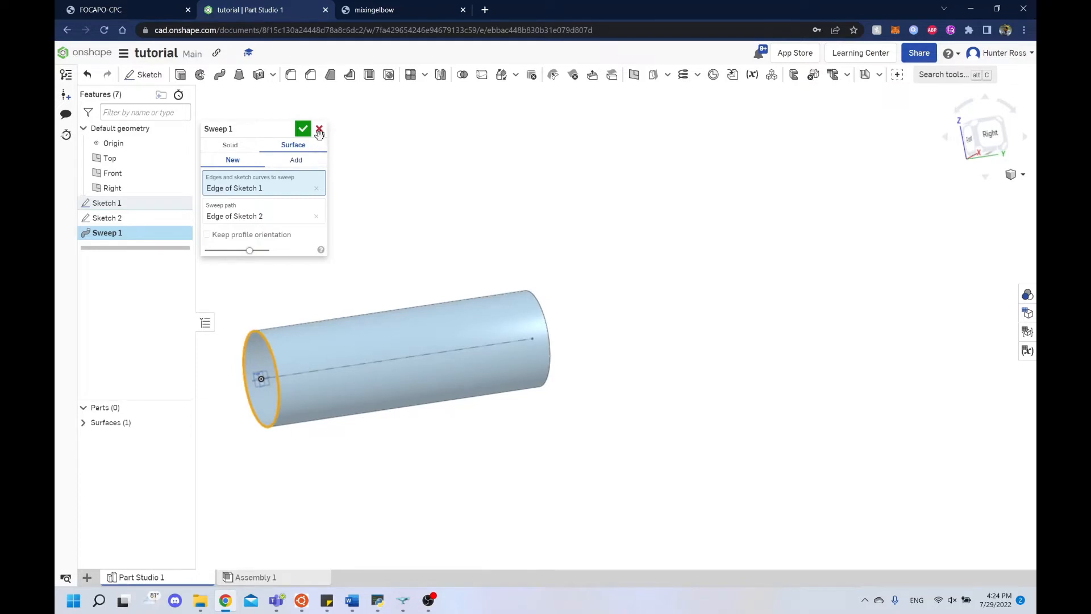
{"action": "left_click", "coordinate": [320, 130]}
Start a third sketch on the Right plane, viewed from the right with the 3 m line in sight
{"action": "right_click_drag", "start_coordinate": [532, 249], "coordinate": [571, 248]}
{"action": "left_click", "coordinate": [984, 138]}
{"action": "scroll", "coordinate": [819, 240], "scroll_direction": "up", "scroll_amount": 2}
{"action": "scroll", "coordinate": [819, 241], "scroll_direction": "down", "scroll_amount": 6}
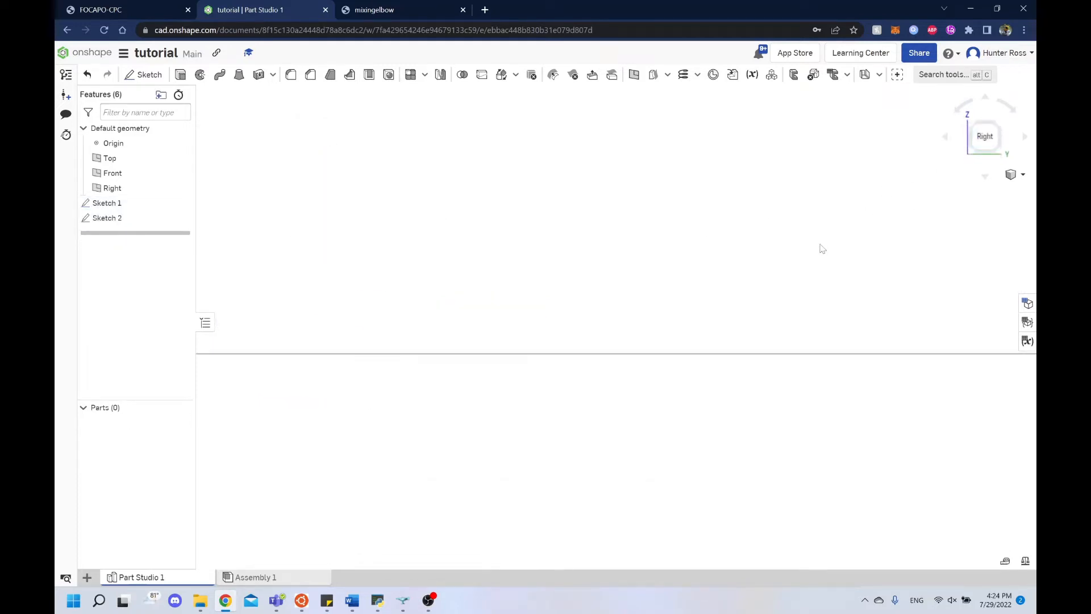
{"action": "mouse_move", "coordinate": [895, 193]}
{"action": "middle_mouse_down"}
{"action": "mouse_move", "coordinate": [524, 263]}
{"action": "mouse_move", "coordinate": [455, 293]}
{"action": "mouse_move", "coordinate": [452, 305]}
{"action": "middle_mouse_up"}
{"action": "scroll", "coordinate": [528, 263], "scroll_direction": "down", "scroll_amount": 2}
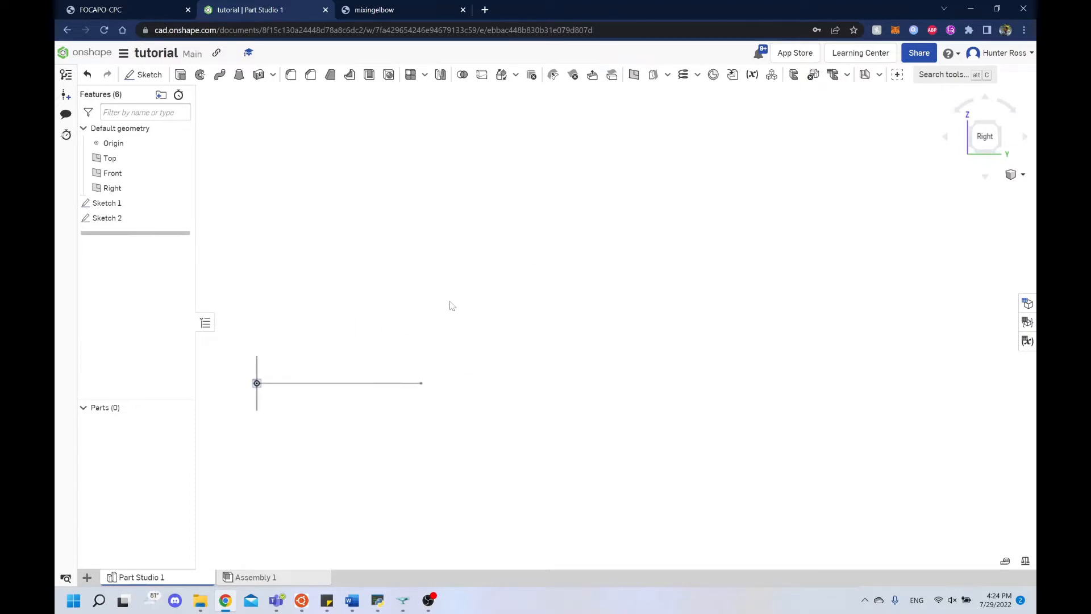
{"action": "left_click", "coordinate": [179, 77]}
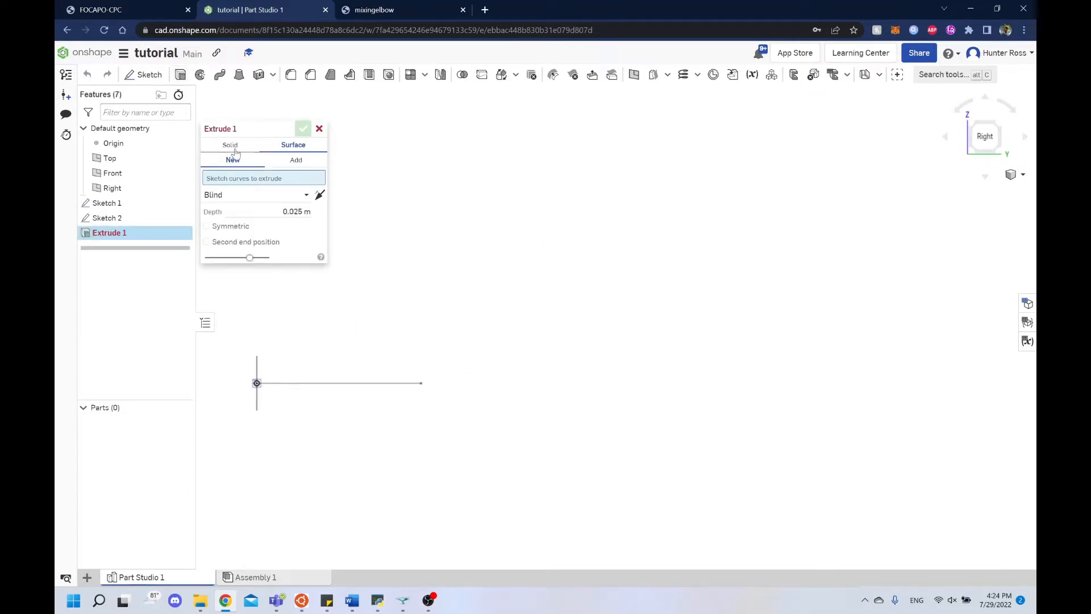
{"action": "left_click", "coordinate": [319, 128]}
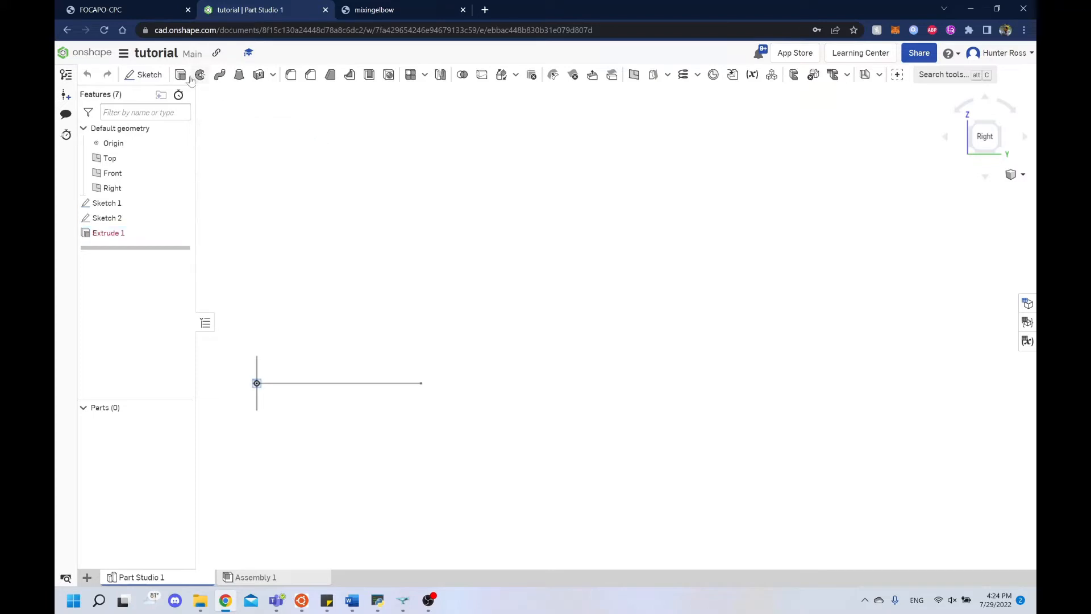
{"action": "left_click", "coordinate": [143, 75]}
{"action": "scroll", "coordinate": [285, 347], "scroll_direction": "up", "scroll_amount": 7}
{"action": "middle_click_drag", "start_coordinate": [281, 360], "coordinate": [513, 272]}
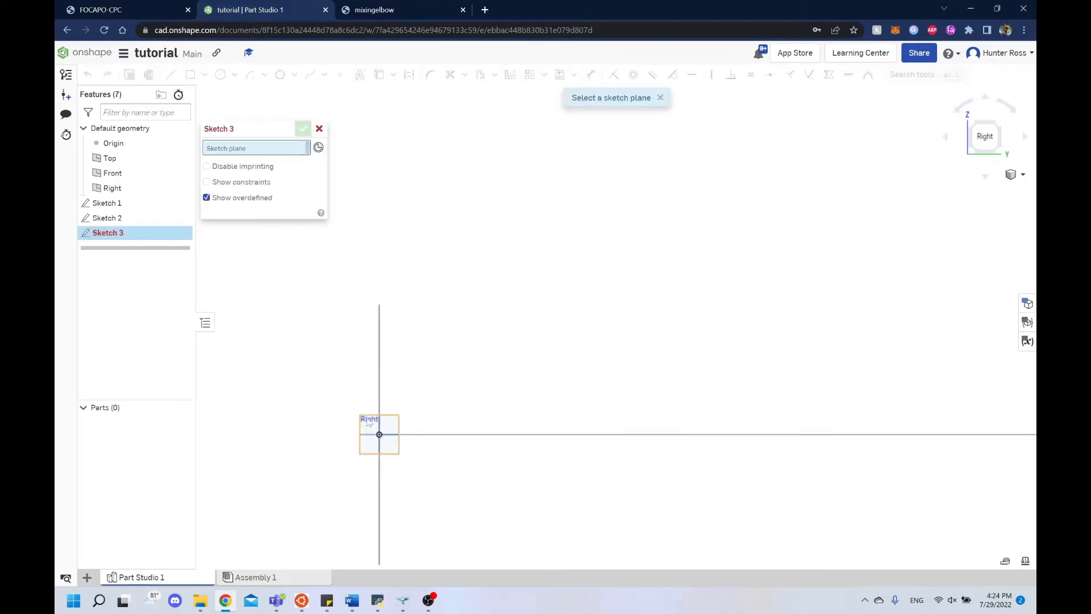
{"action": "left_click", "coordinate": [390, 426]}
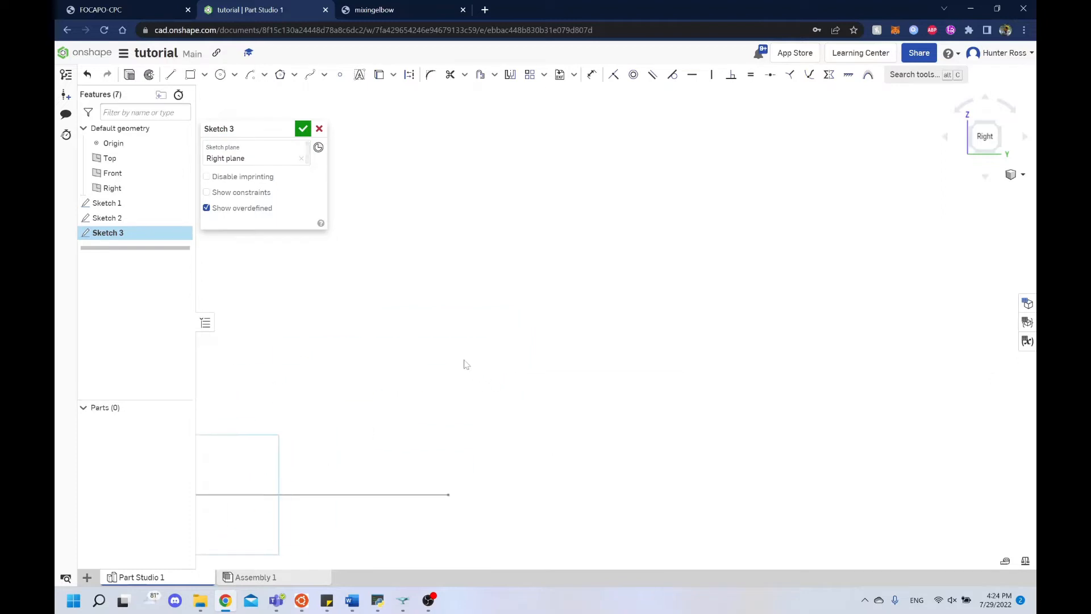
Consult the mixingelbow PDF drawing and sketch a vertical line about 2 m long up from the 3 m line's free end
{"action": "left_click", "coordinate": [362, 5]}
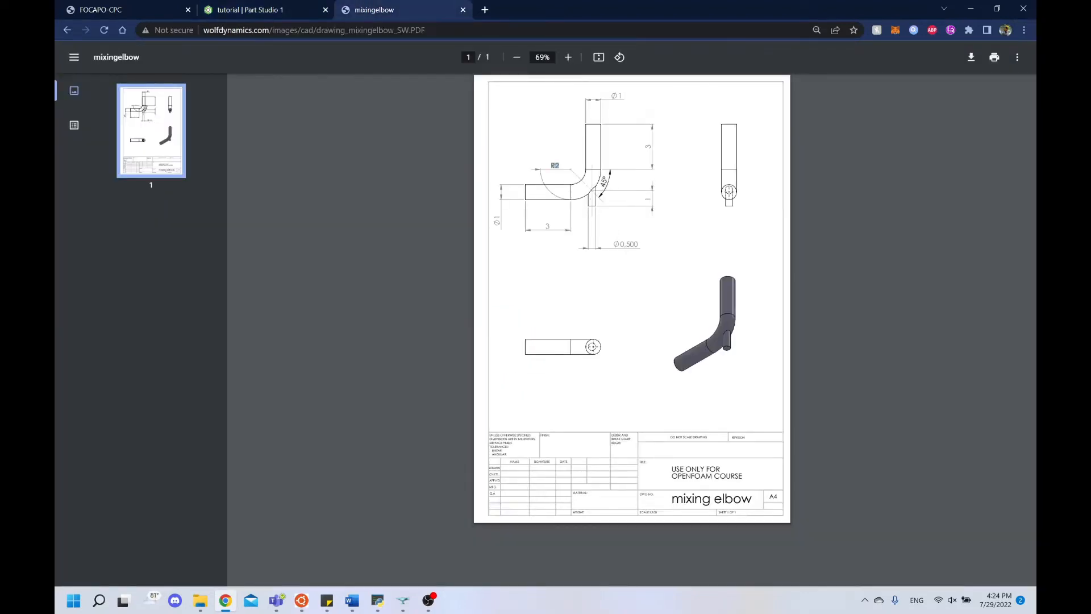
{"action": "left_click", "coordinate": [248, 7]}
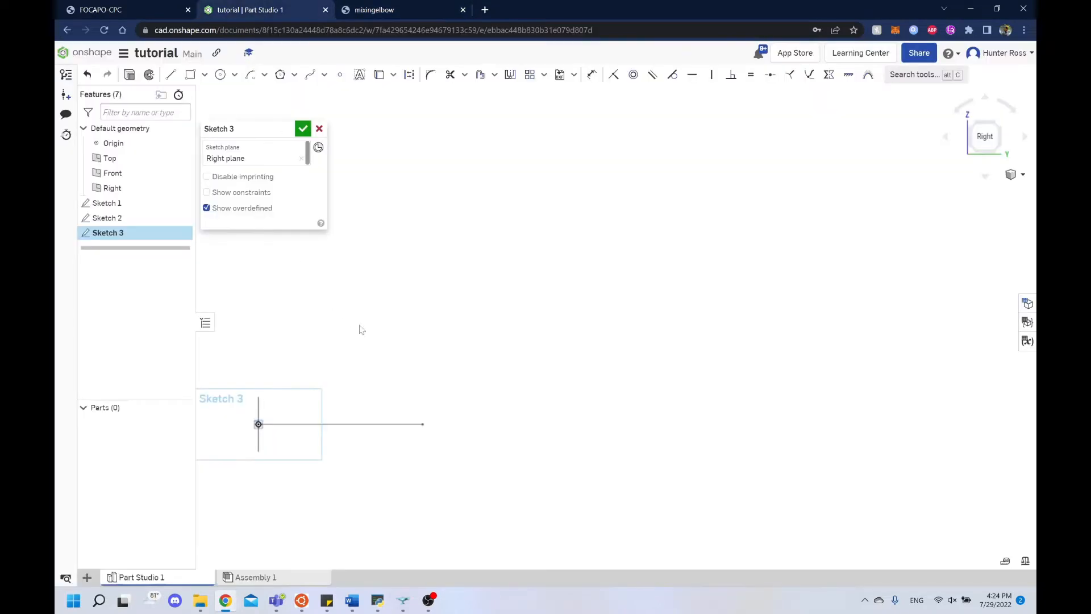
{"action": "middle_click_drag", "start_coordinate": [359, 330], "coordinate": [441, 331]}
{"action": "left_click", "coordinate": [170, 74]}
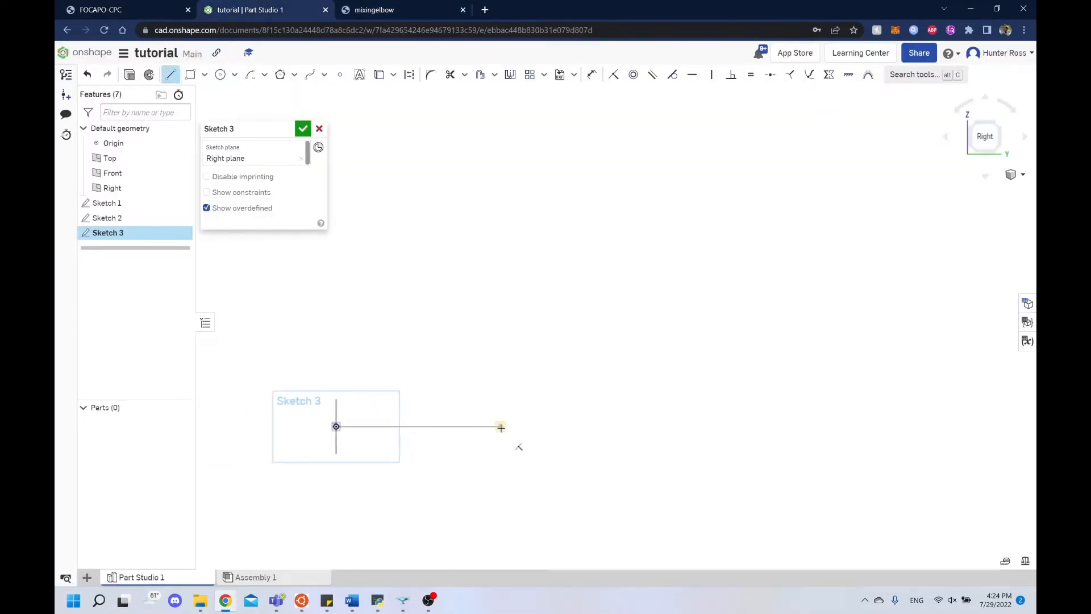
{"action": "left_click", "coordinate": [499, 317]}
{"action": "key", "text": "Escape"}
Dimension the vertical line's length to 2 m
{"action": "key", "text": "d"}
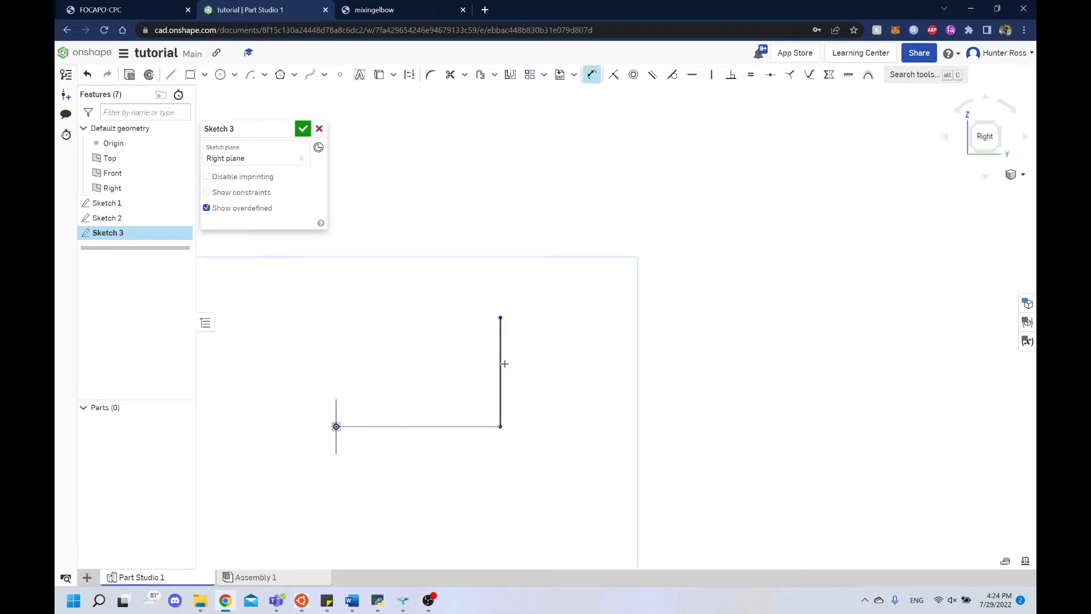
{"action": "left_click", "coordinate": [508, 366]}
{"action": "left_click", "coordinate": [518, 368]}
{"action": "type", "text": "2"}
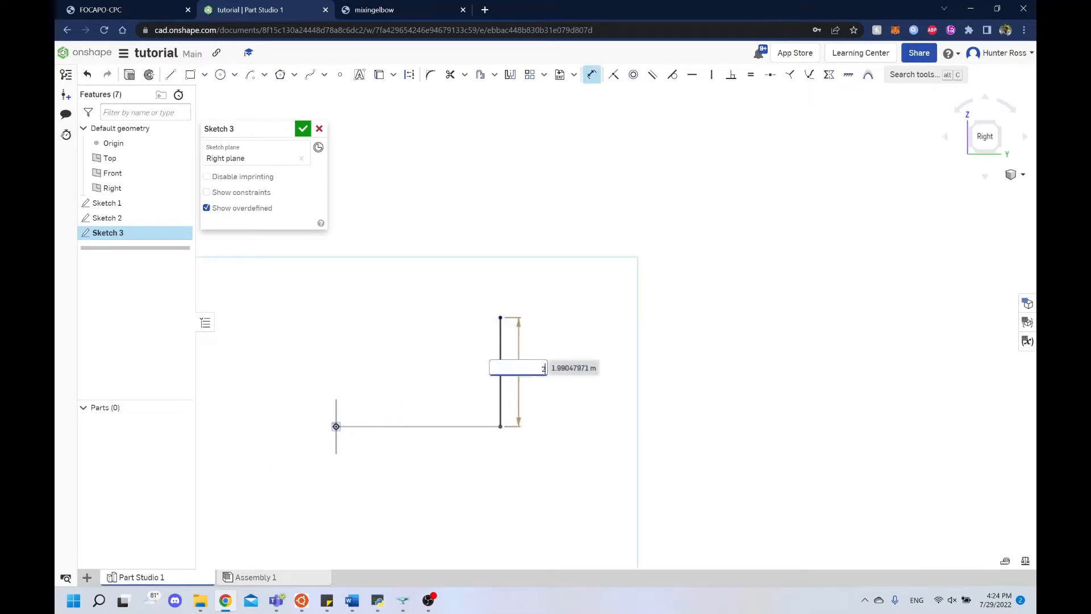
{"action": "key", "text": "Return"}
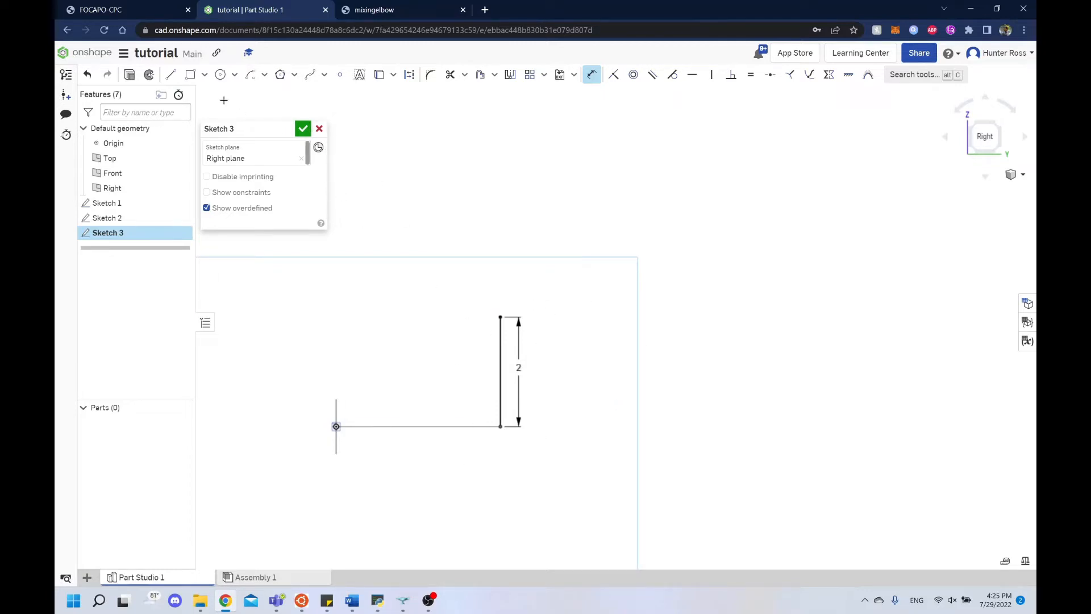
Sketch a horizontal line about 2.04 m long from the vertical line's upper end, heading away from the origin
{"action": "left_click", "coordinate": [170, 74]}
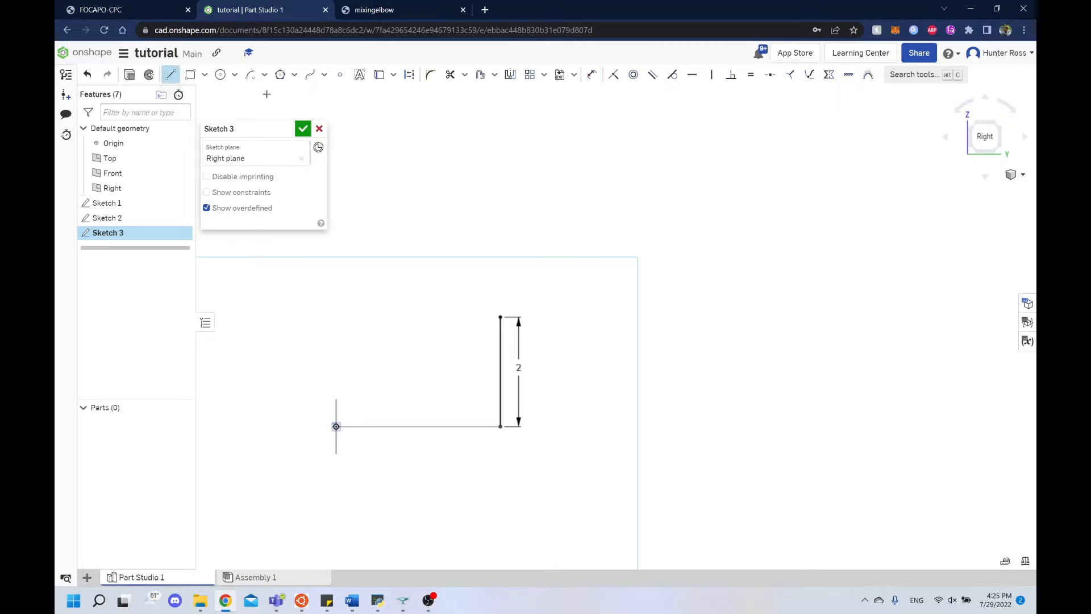
{"action": "left_click", "coordinate": [499, 316]}
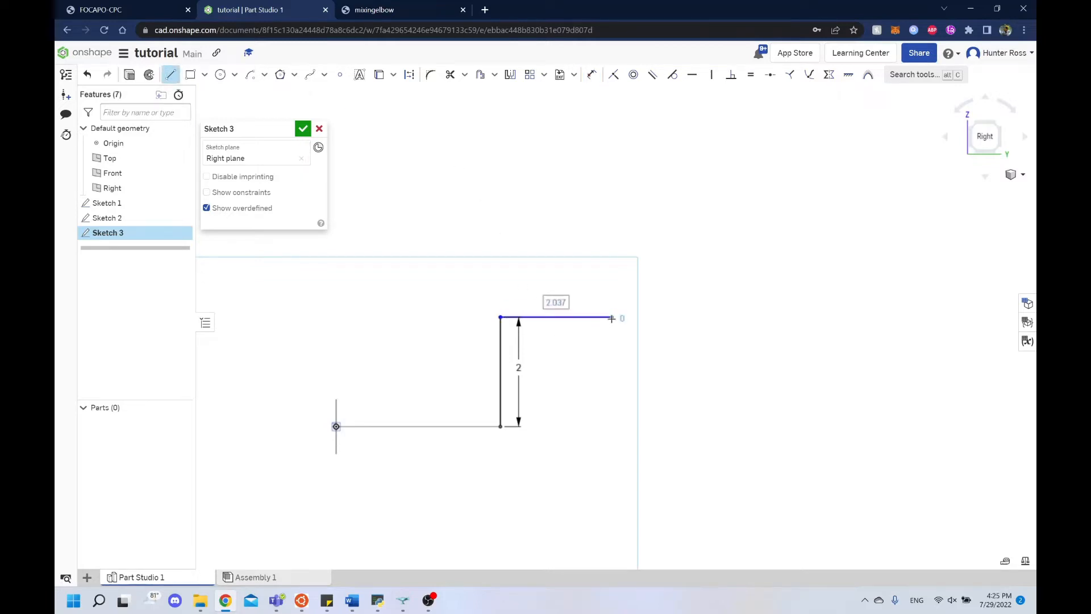
{"action": "left_click", "coordinate": [612, 317]}
{"action": "key", "text": "Escape"}
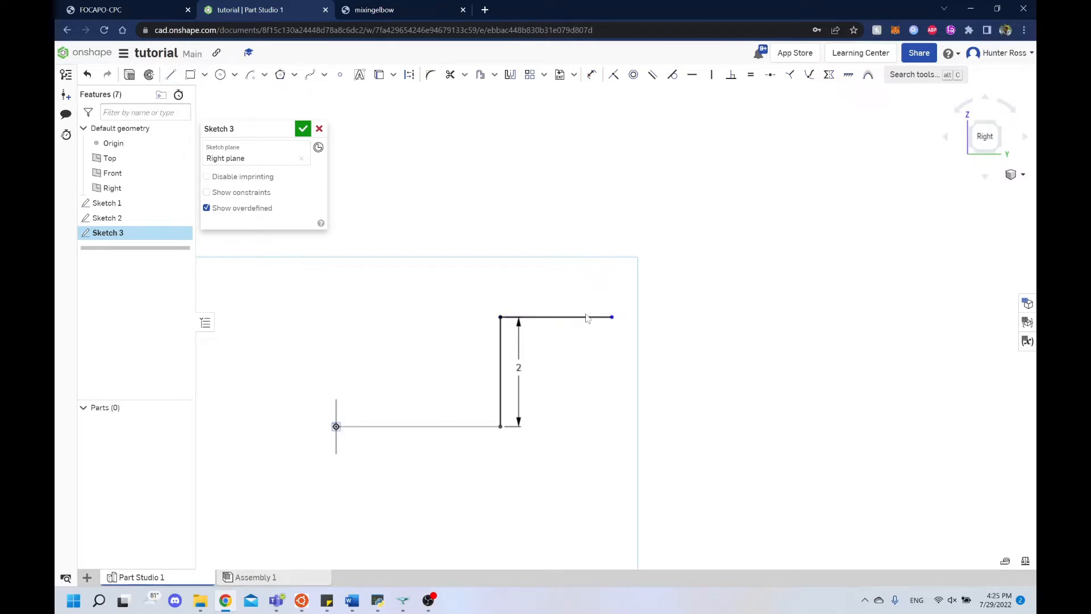
Dimension the upper horizontal line's length to 2 m and finish the sketch
{"action": "key", "text": "d"}
{"action": "left_click", "coordinate": [574, 316]}
{"action": "left_click", "coordinate": [568, 299]}
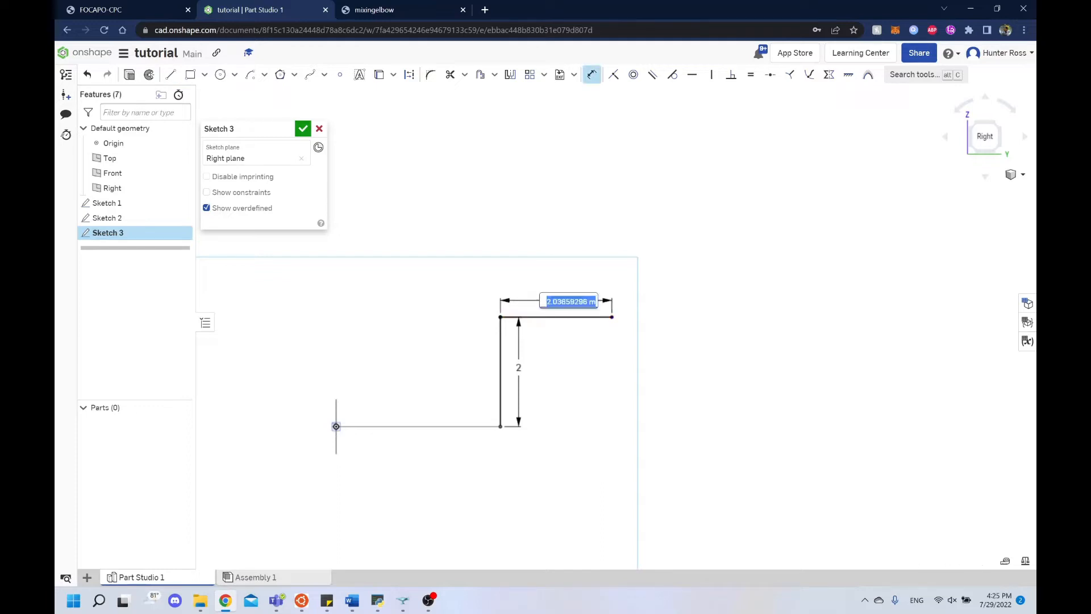
{"action": "type", "text": "2"}
{"action": "key", "text": "Return"}
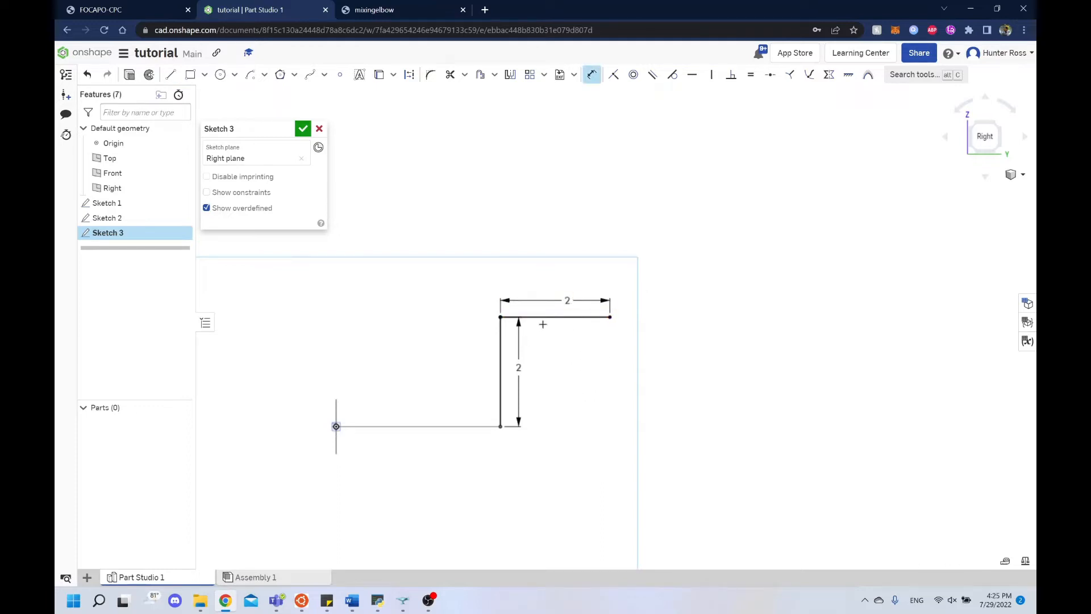
{"action": "left_click", "coordinate": [303, 128]}
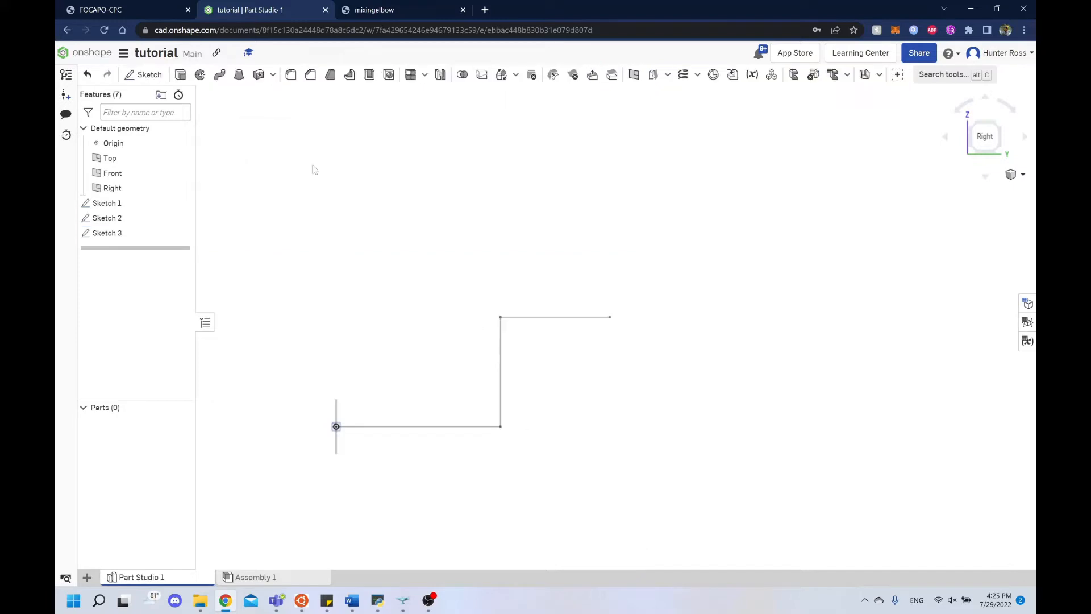
Start a fourth sketch on the Right plane
{"action": "left_click", "coordinate": [143, 74]}
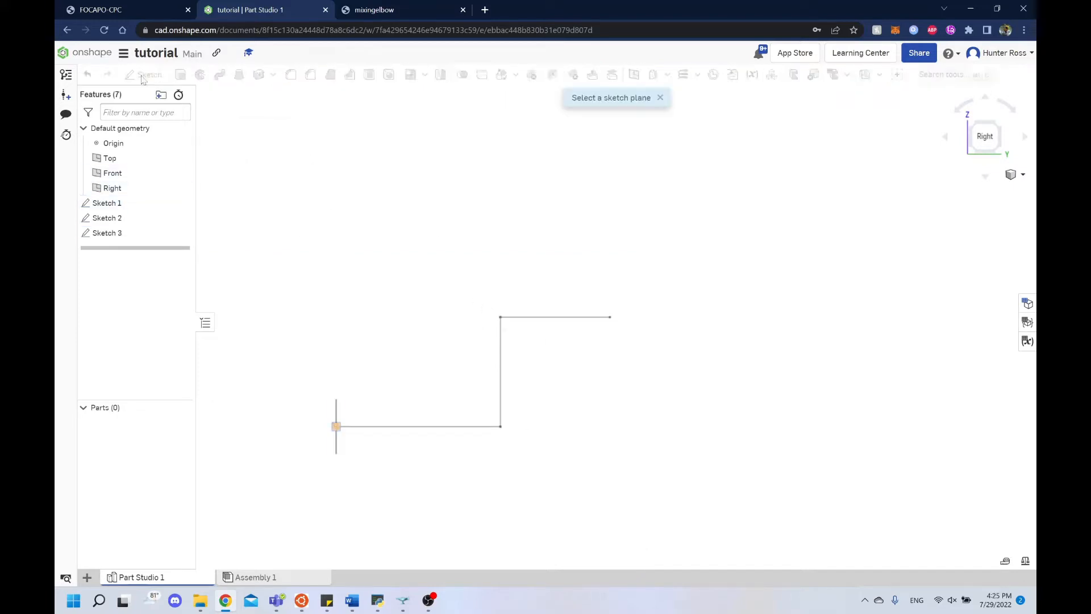
{"action": "scroll", "coordinate": [324, 446], "scroll_direction": "up", "scroll_amount": 5}
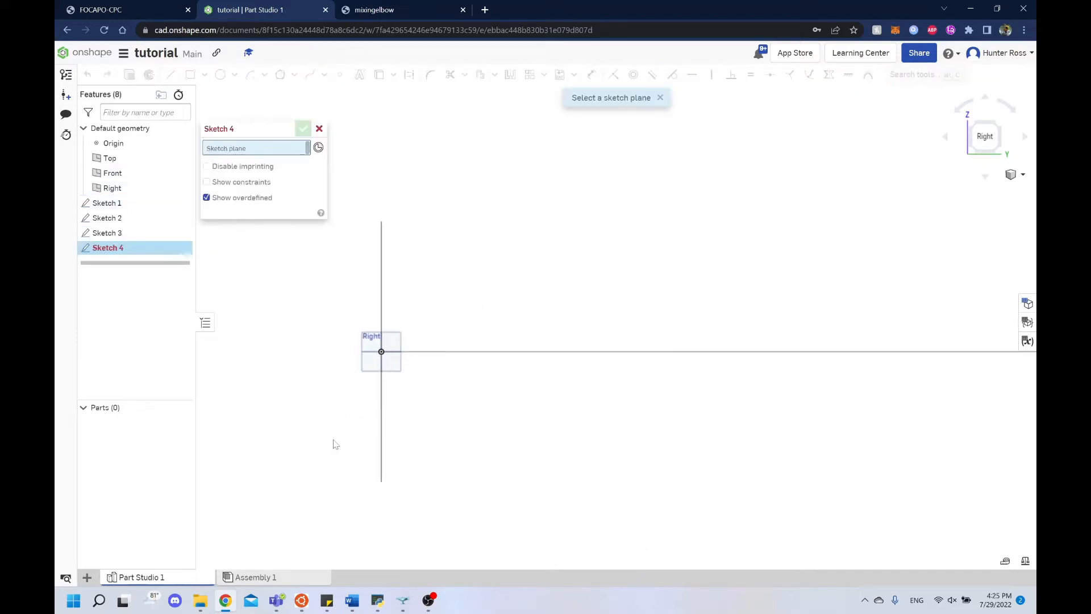
{"action": "left_click", "coordinate": [382, 344]}
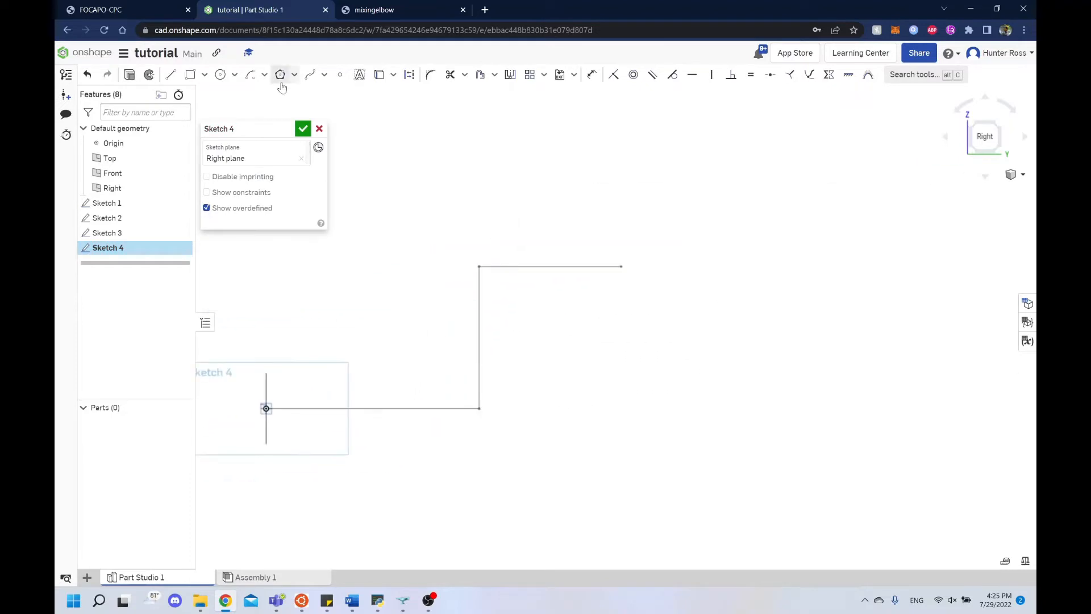
Draw a center-point quarter arc about the construction corner, from the 2 m horizontal line's end to the 3 m line's end, and finish the sketch
{"action": "left_click", "coordinate": [251, 75]}
{"action": "left_click", "coordinate": [480, 266]}
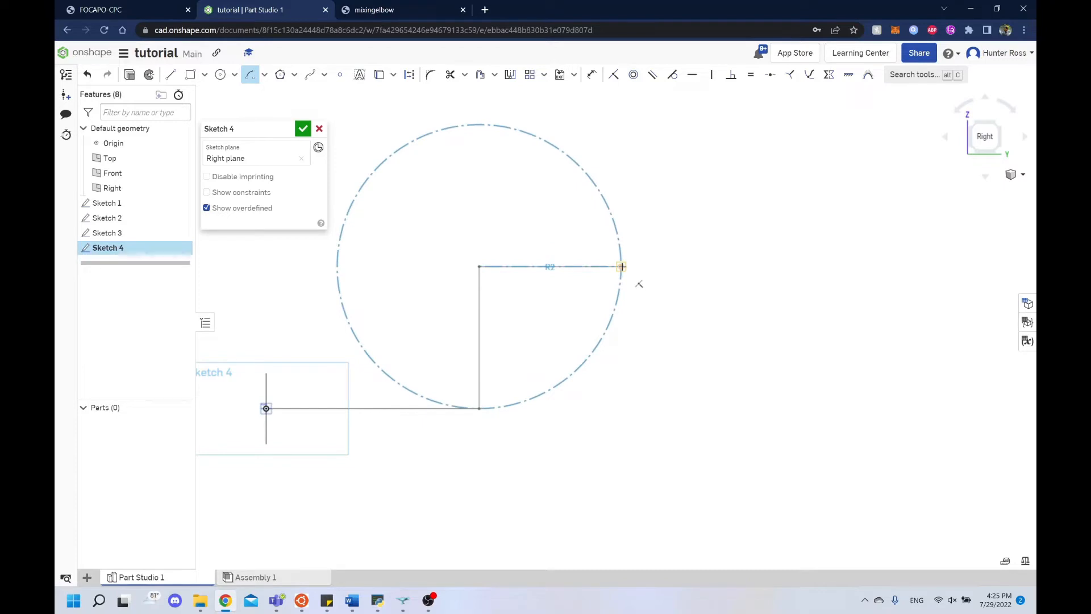
{"action": "left_click", "coordinate": [622, 266]}
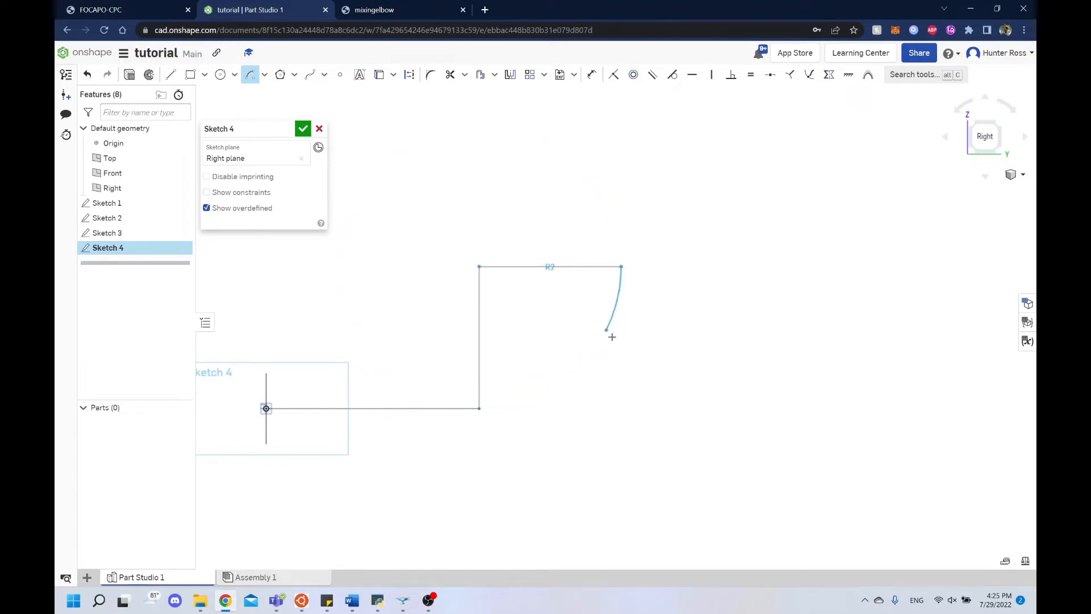
{"action": "left_click", "coordinate": [478, 409]}
{"action": "mouse_move", "coordinate": [643, 422]}
{"action": "middle_mouse_down"}
{"action": "mouse_move", "coordinate": [753, 415]}
{"action": "mouse_move", "coordinate": [741, 333]}
{"action": "middle_mouse_up"}
{"action": "scroll", "coordinate": [638, 211], "scroll_direction": "down", "scroll_amount": 1}
{"action": "scroll", "coordinate": [634, 227], "scroll_direction": "up", "scroll_amount": 4}
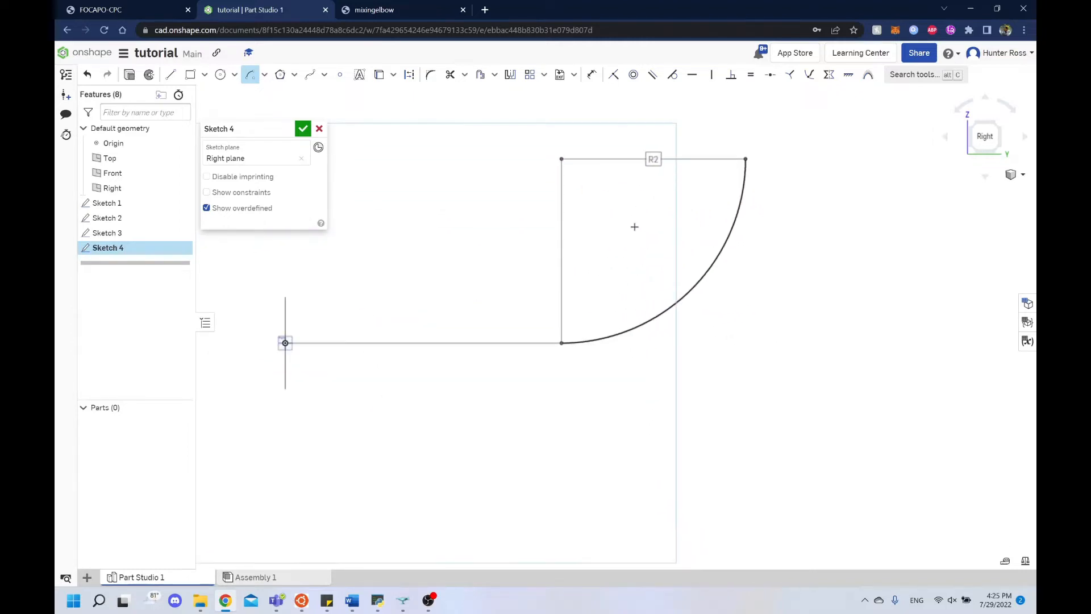
{"action": "middle_click_drag", "start_coordinate": [631, 230], "coordinate": [572, 300]}
{"action": "scroll", "coordinate": [613, 255], "scroll_direction": "down", "scroll_amount": 2}
{"action": "scroll", "coordinate": [577, 290], "scroll_direction": "down", "scroll_amount": 1}
{"action": "mouse_move", "coordinate": [626, 194]}
{"action": "middle_mouse_down"}
{"action": "mouse_move", "coordinate": [677, 253]}
{"action": "mouse_move", "coordinate": [657, 224]}
{"action": "middle_mouse_up"}
{"action": "scroll", "coordinate": [658, 224], "scroll_direction": "down", "scroll_amount": 1}
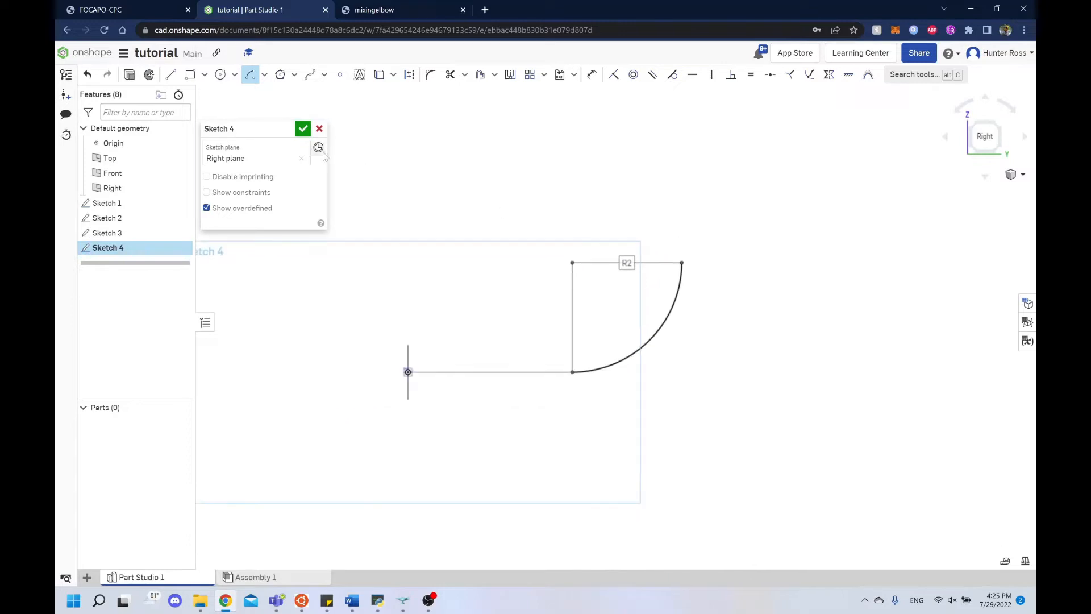
{"action": "left_click", "coordinate": [303, 130]}
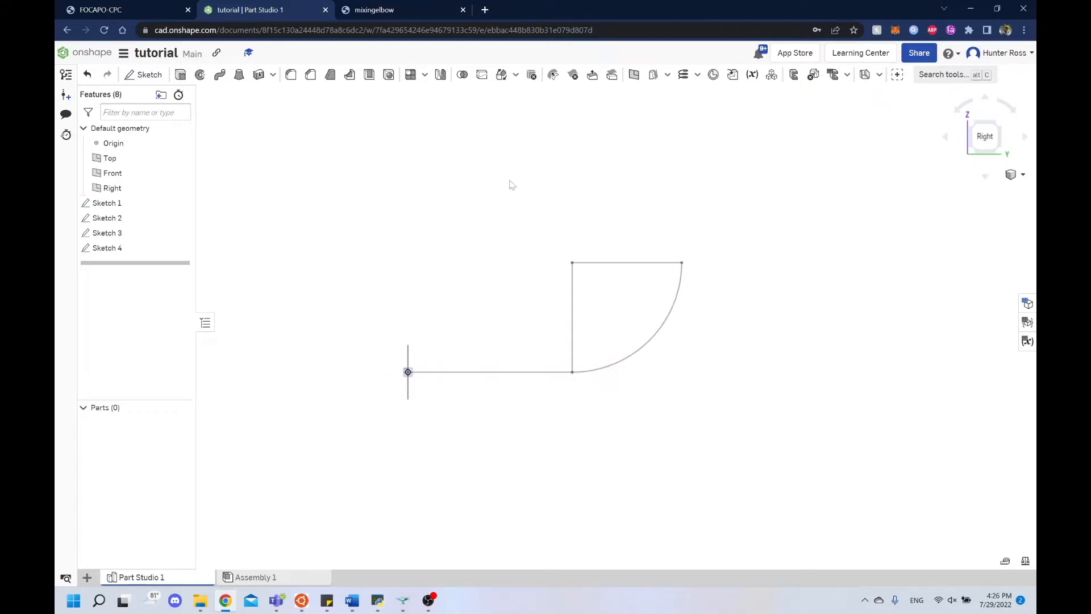
{"action": "left_click", "coordinate": [144, 75]}
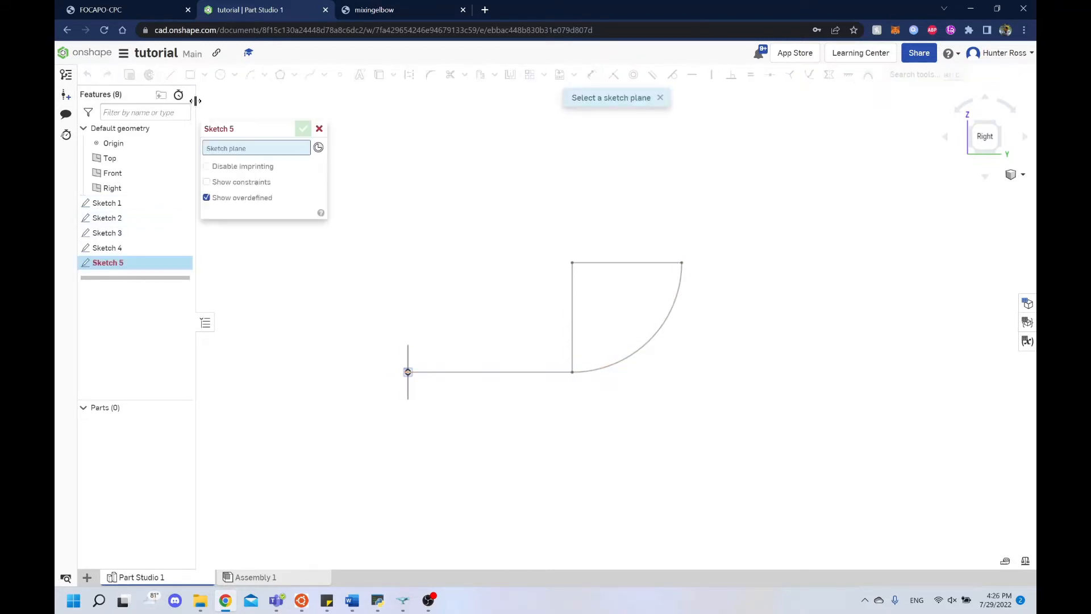
{"action": "left_click", "coordinate": [319, 128]}
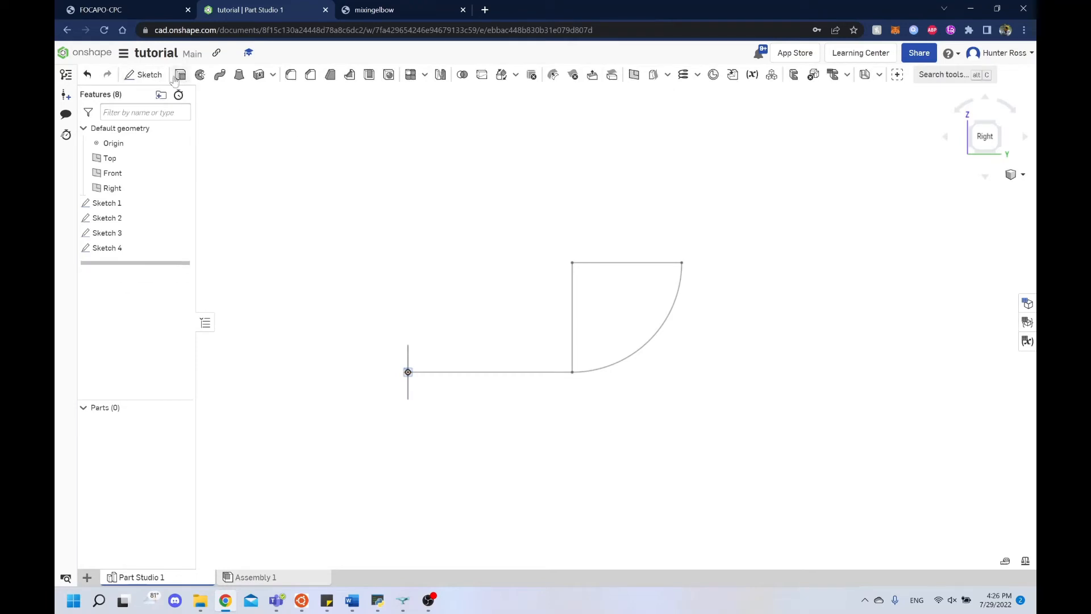
{"action": "left_click", "coordinate": [200, 75]}
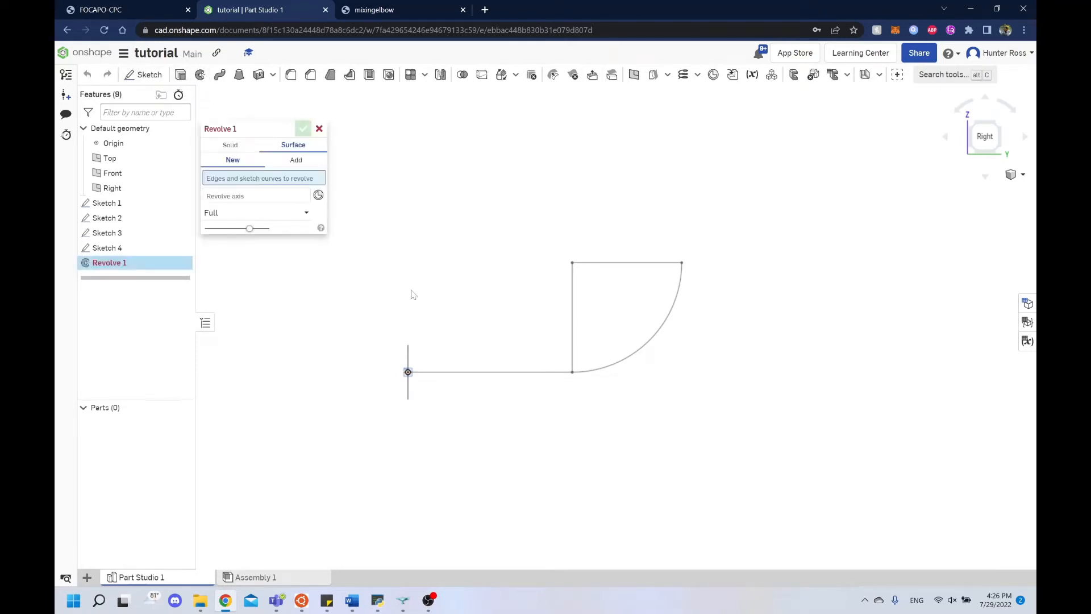
{"action": "right_click_drag", "start_coordinate": [413, 293], "coordinate": [463, 292]}
{"action": "left_click", "coordinate": [319, 128]}
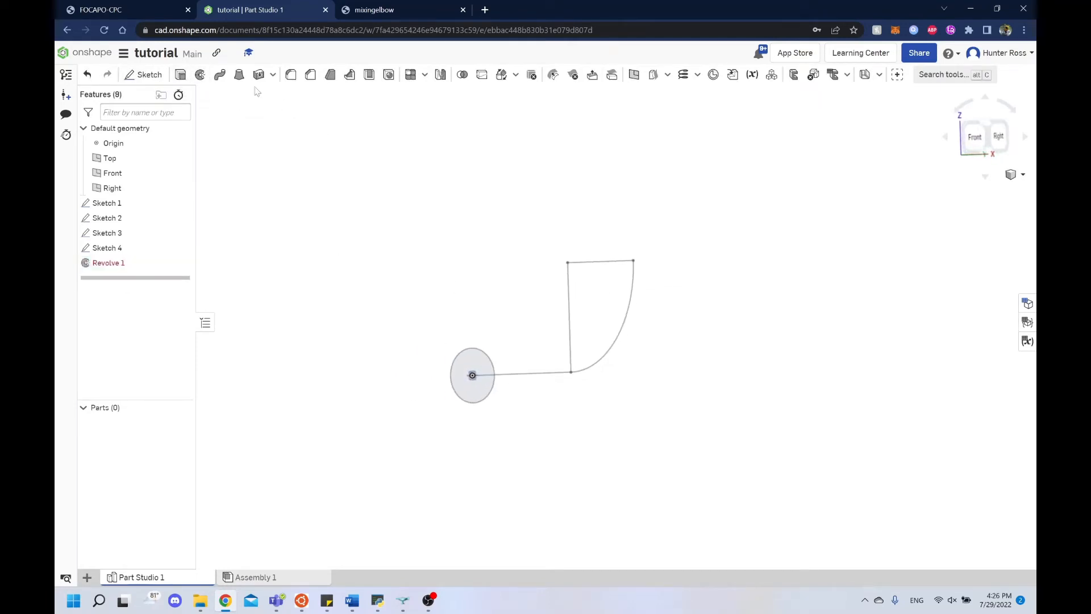
Sweep the circle's edge as a new surface along the 3 m line and the quarter arc, inspect the tube, and accept the feature
{"action": "left_click", "coordinate": [219, 75]}
{"action": "scroll", "coordinate": [429, 291], "scroll_direction": "up", "scroll_amount": 2}
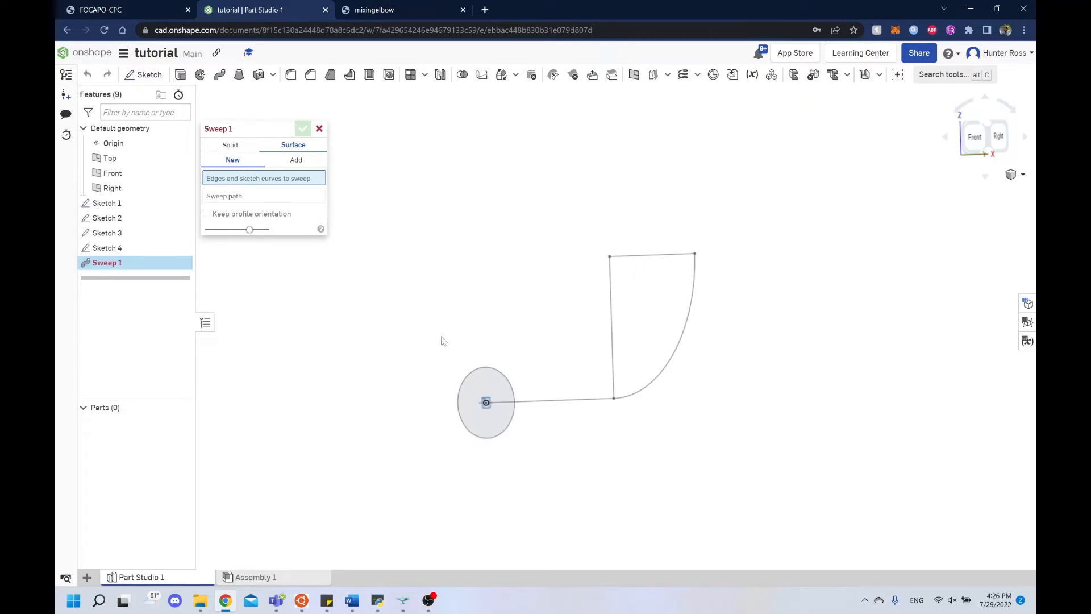
{"action": "left_click", "coordinate": [499, 371]}
{"action": "mouse_move", "coordinate": [499, 372]}
{"action": "right_mouse_down"}
{"action": "mouse_move", "coordinate": [492, 333]}
{"action": "mouse_move", "coordinate": [402, 329]}
{"action": "right_mouse_up"}
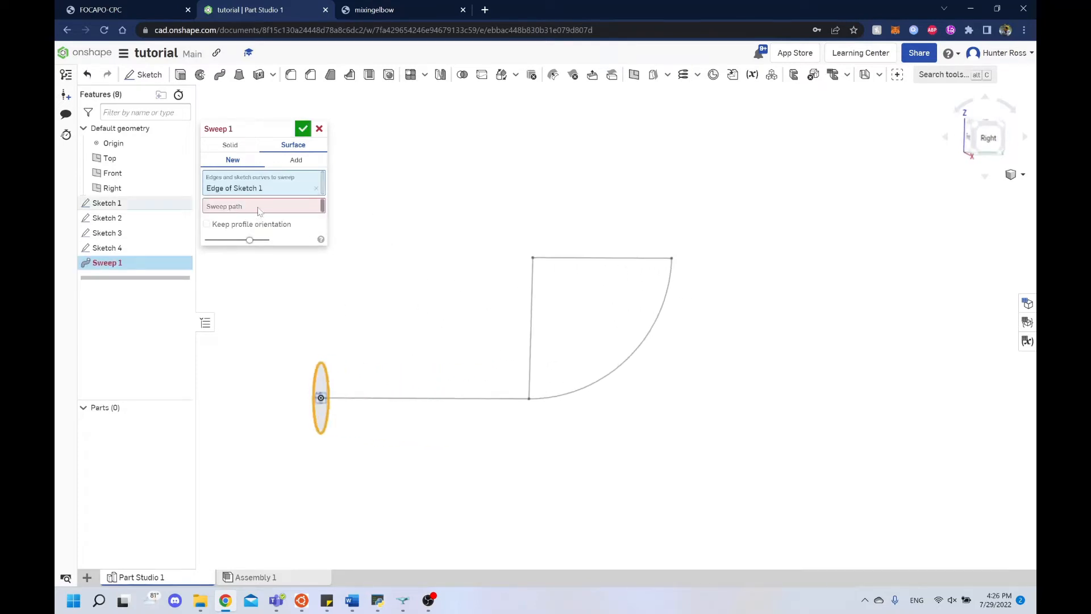
{"action": "left_click", "coordinate": [416, 398]}
{"action": "left_click", "coordinate": [641, 360]}
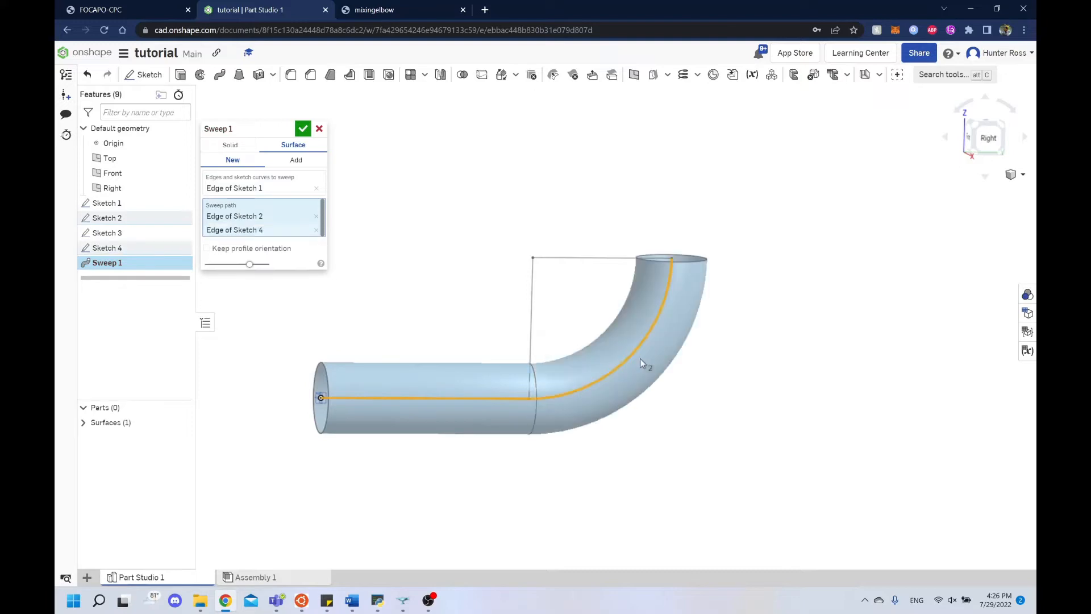
{"action": "right_click_drag", "start_coordinate": [731, 214], "coordinate": [562, 214]}
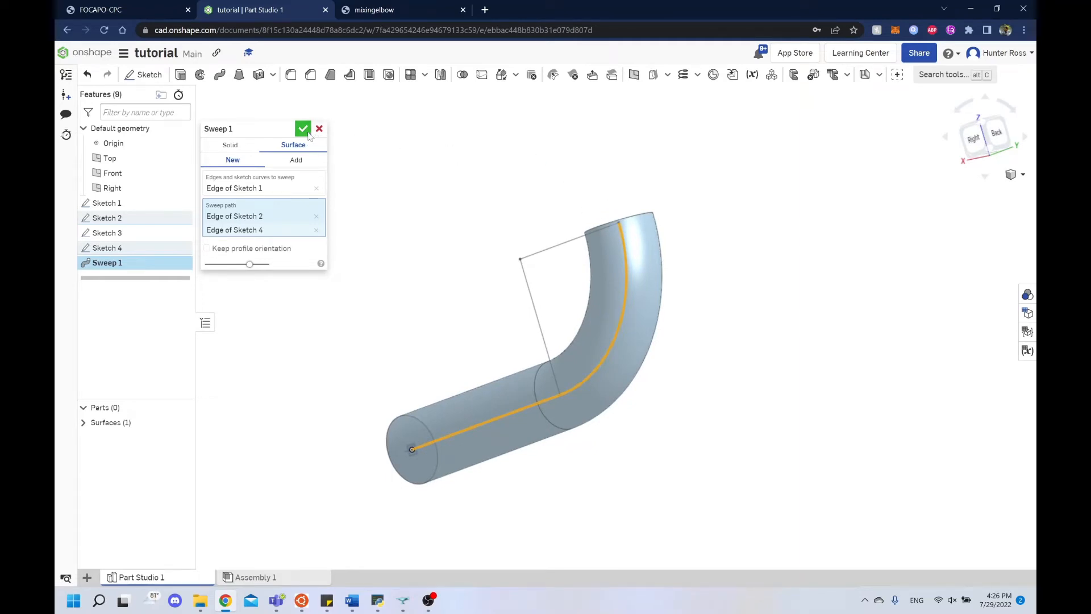
{"action": "right_click_drag", "start_coordinate": [501, 140], "coordinate": [560, 159]}
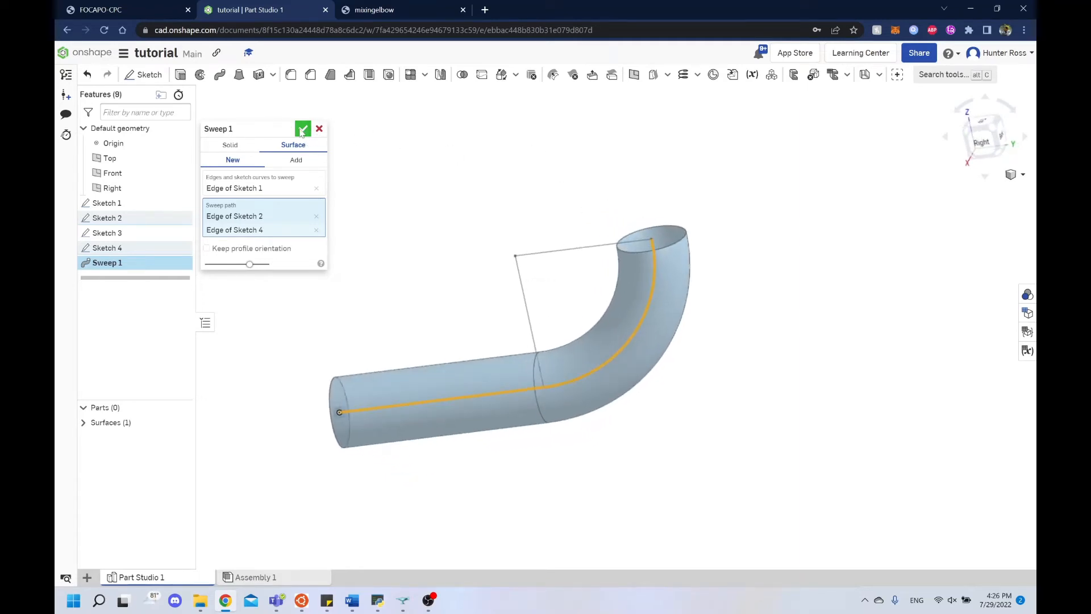
{"action": "left_click", "coordinate": [302, 129]}
Start a fifth sketch on the Right plane, viewed from the right with the whole swept elbow in sight
{"action": "left_click", "coordinate": [983, 142]}
{"action": "scroll", "coordinate": [688, 258], "scroll_direction": "down", "scroll_amount": 4}
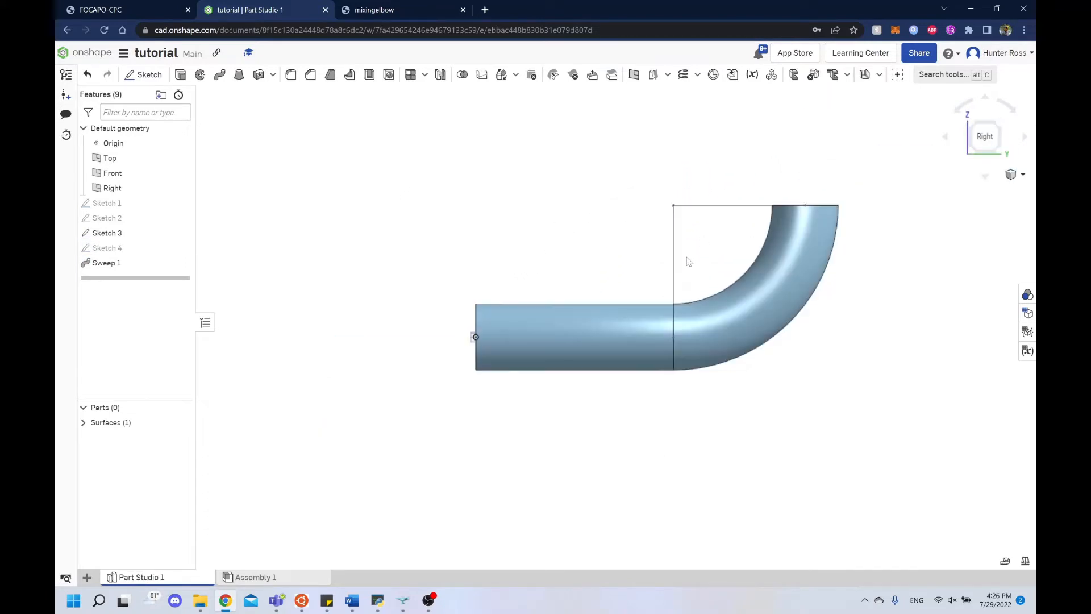
{"action": "middle_click_drag", "start_coordinate": [718, 140], "coordinate": [477, 269]}
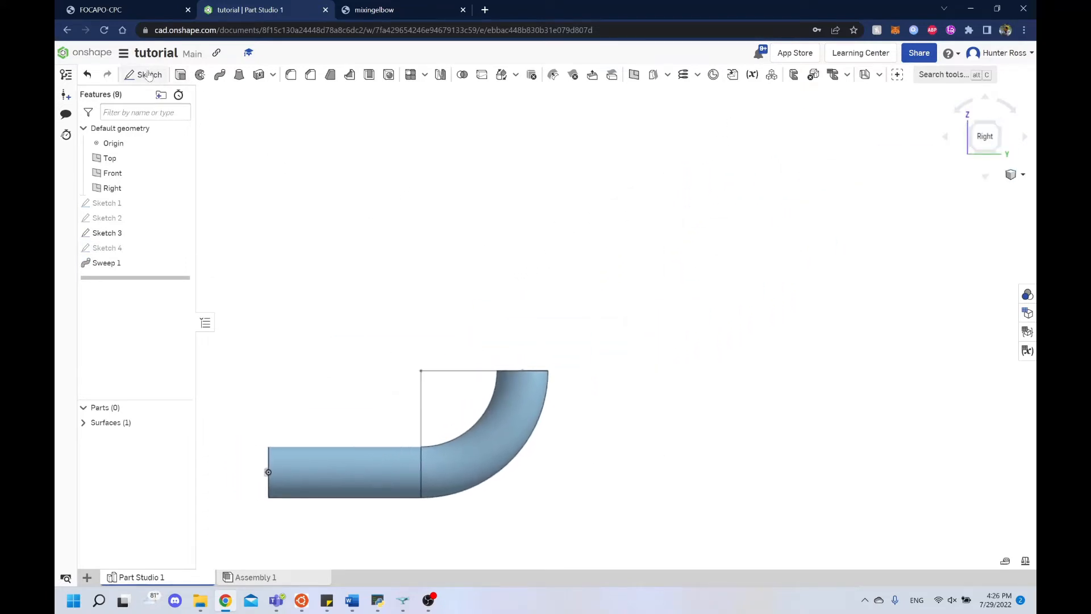
{"action": "left_click", "coordinate": [144, 75]}
{"action": "scroll", "coordinate": [268, 461], "scroll_direction": "up", "scroll_amount": 6}
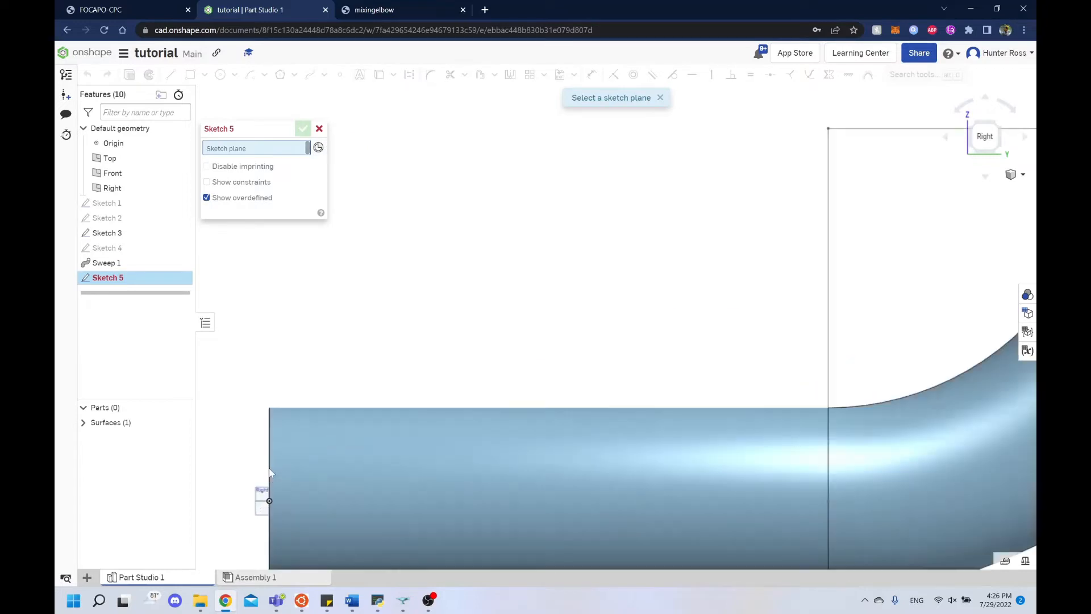
{"action": "left_click", "coordinate": [265, 497]}
{"action": "scroll", "coordinate": [616, 261], "scroll_direction": "down", "scroll_amount": 4}
{"action": "mouse_move", "coordinate": [656, 188]}
{"action": "middle_mouse_down"}
{"action": "mouse_move", "coordinate": [555, 240]}
{"action": "mouse_move", "coordinate": [359, 291]}
{"action": "middle_mouse_up"}
{"action": "scroll", "coordinate": [360, 291], "scroll_direction": "down", "scroll_amount": 2}
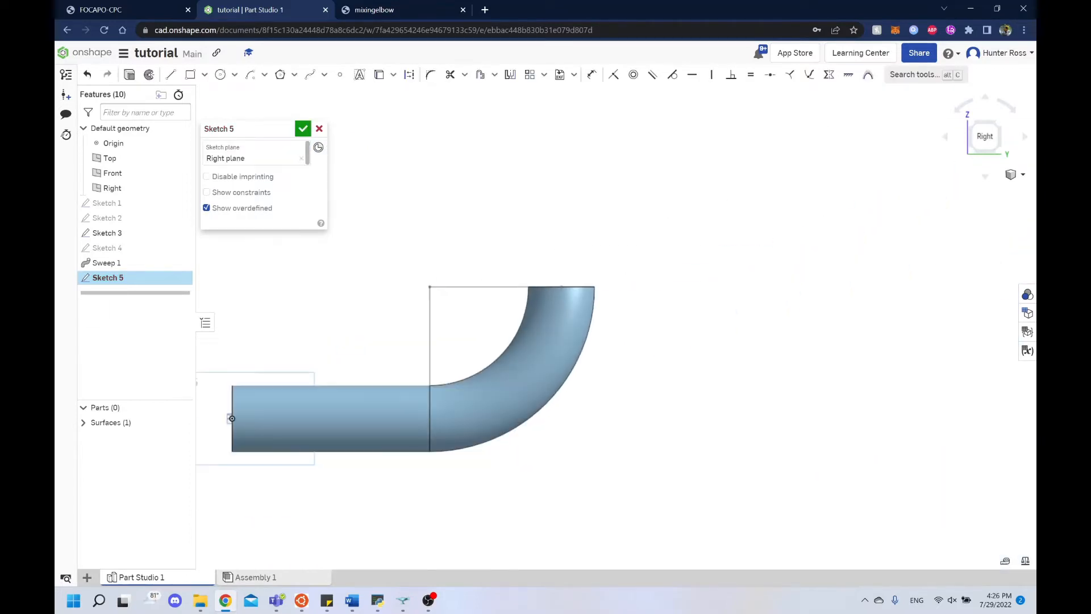
Draw a vertical line about 2.7 m long upward from the centre of the bend's open upper end
{"action": "left_click", "coordinate": [170, 76]}
{"action": "middle_click_drag", "start_coordinate": [546, 245], "coordinate": [561, 332]}
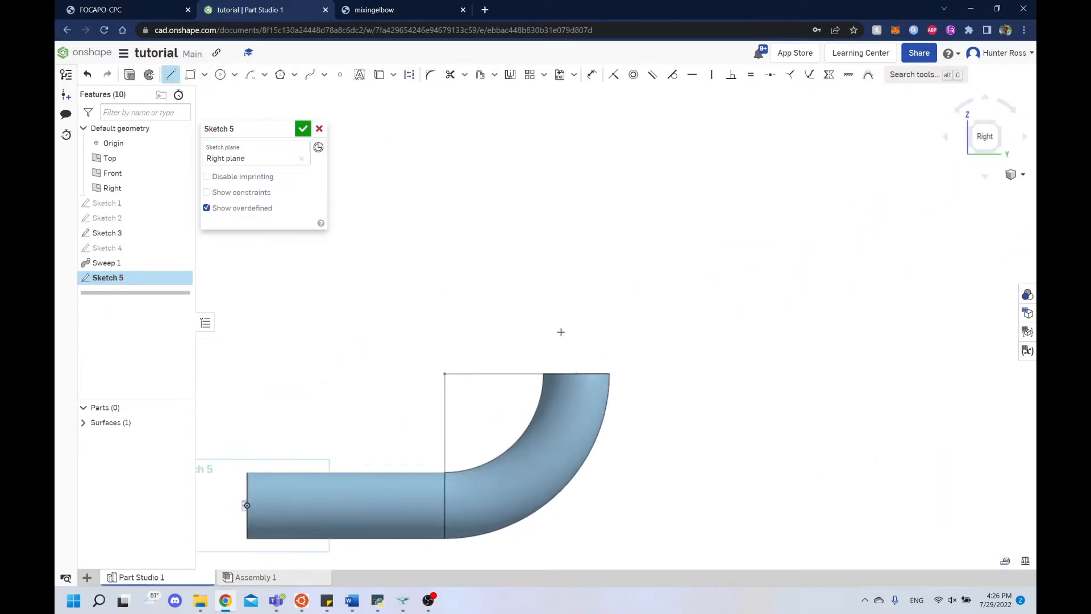
{"action": "left_click", "coordinate": [577, 374]}
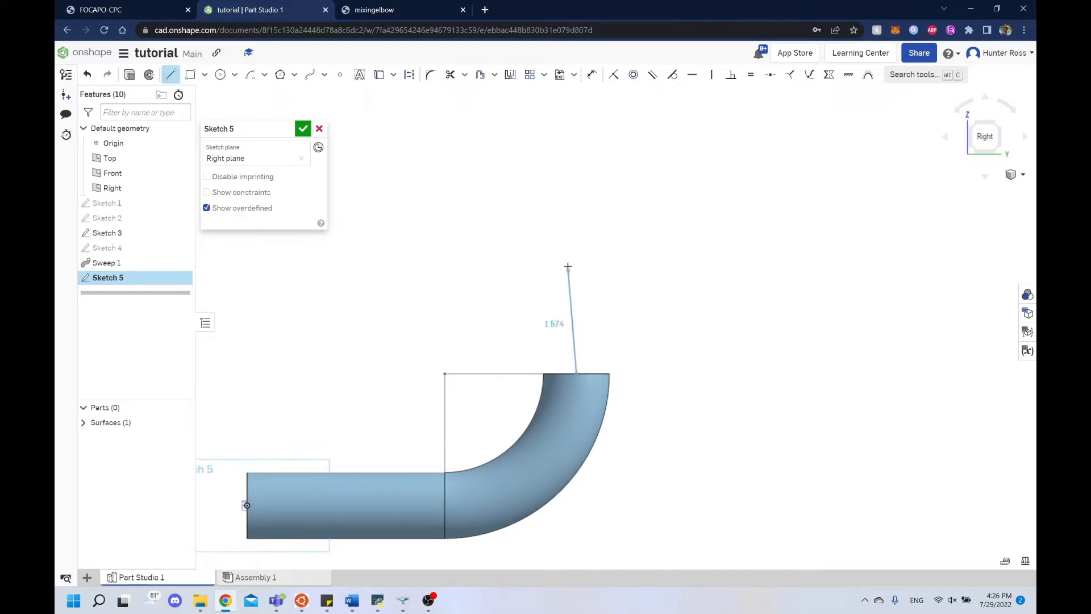
{"action": "left_click", "coordinate": [576, 194]}
{"action": "key", "text": "Escape"}
Dimension the vertical line's length at 3 m and finish the sketch
{"action": "key", "text": "d"}
{"action": "double_click", "coordinate": [595, 265]}
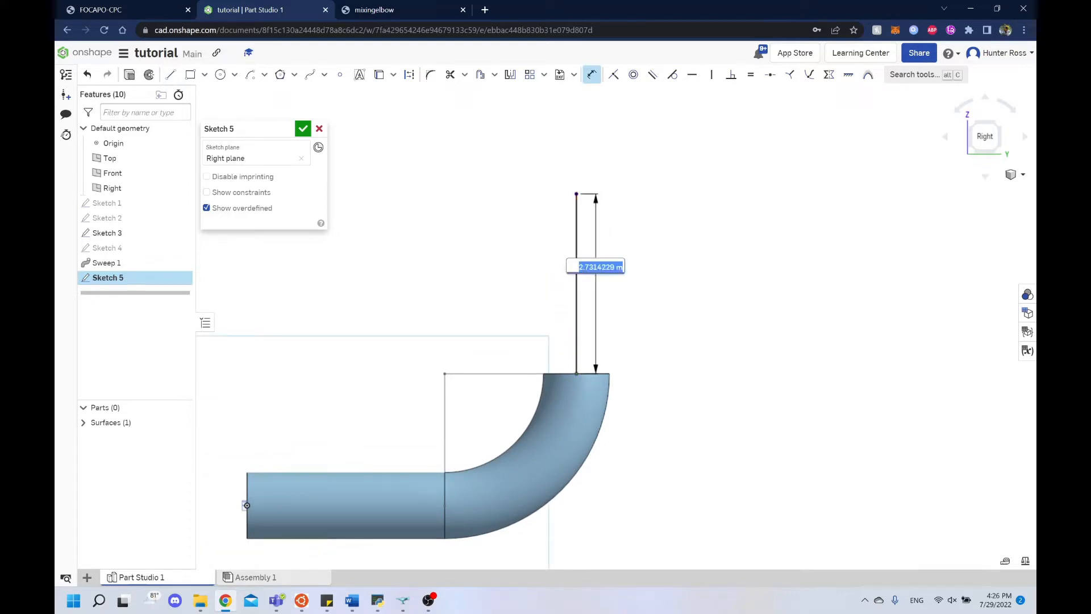
{"action": "type", "text": "3"}
{"action": "key", "text": "Return"}
{"action": "middle_click_drag", "start_coordinate": [770, 296], "coordinate": [776, 298]}
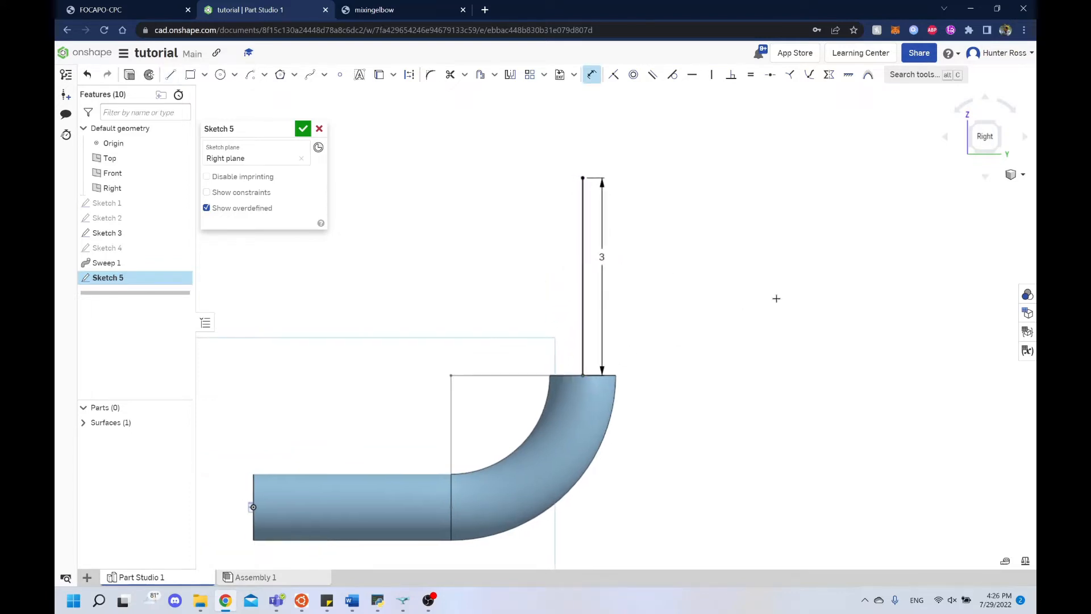
{"action": "left_click", "coordinate": [303, 128]}
{"action": "middle_click_drag", "start_coordinate": [462, 319], "coordinate": [495, 261]}
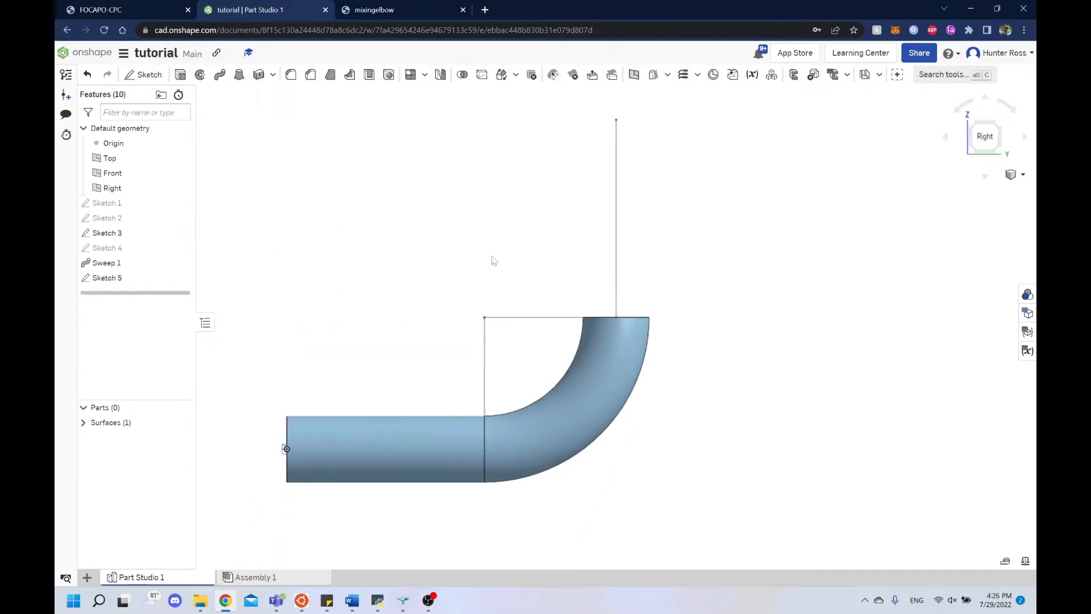
{"action": "right_click", "coordinate": [124, 267]}
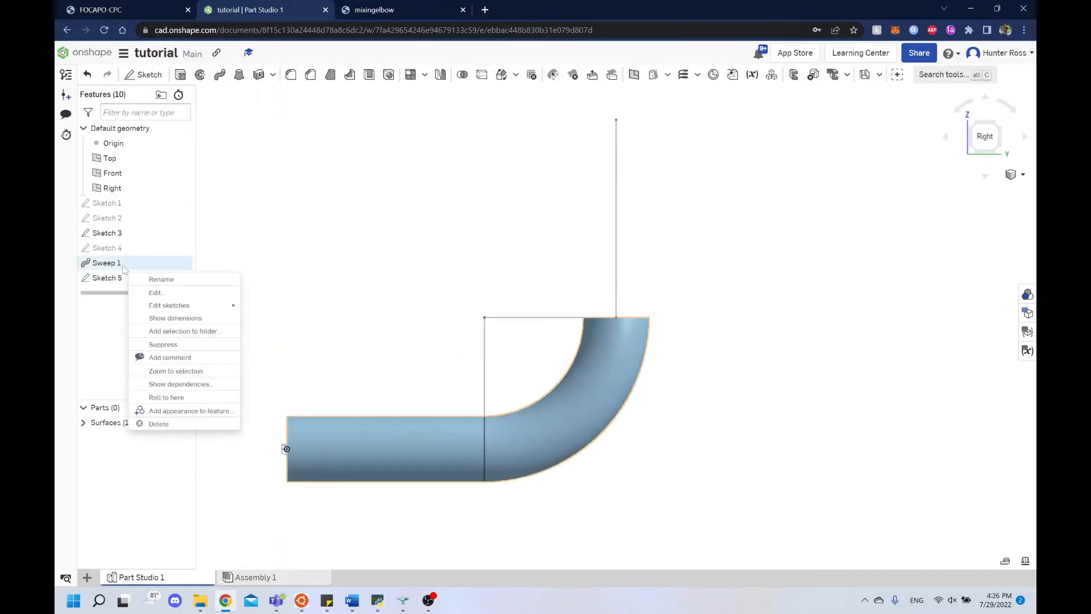
{"action": "left_click", "coordinate": [151, 292]}
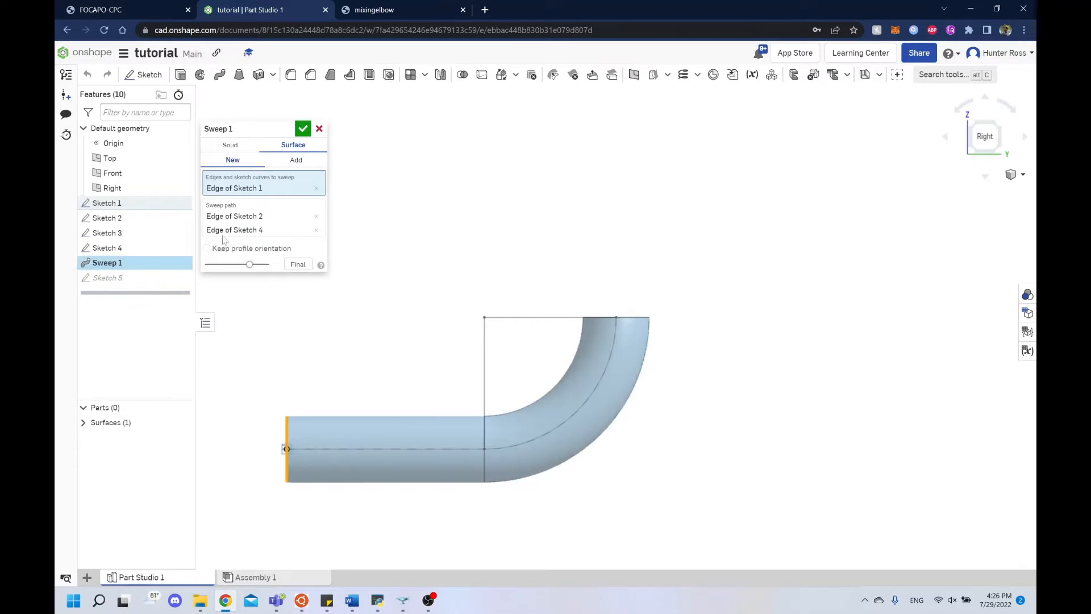
{"action": "left_click", "coordinate": [242, 209]}
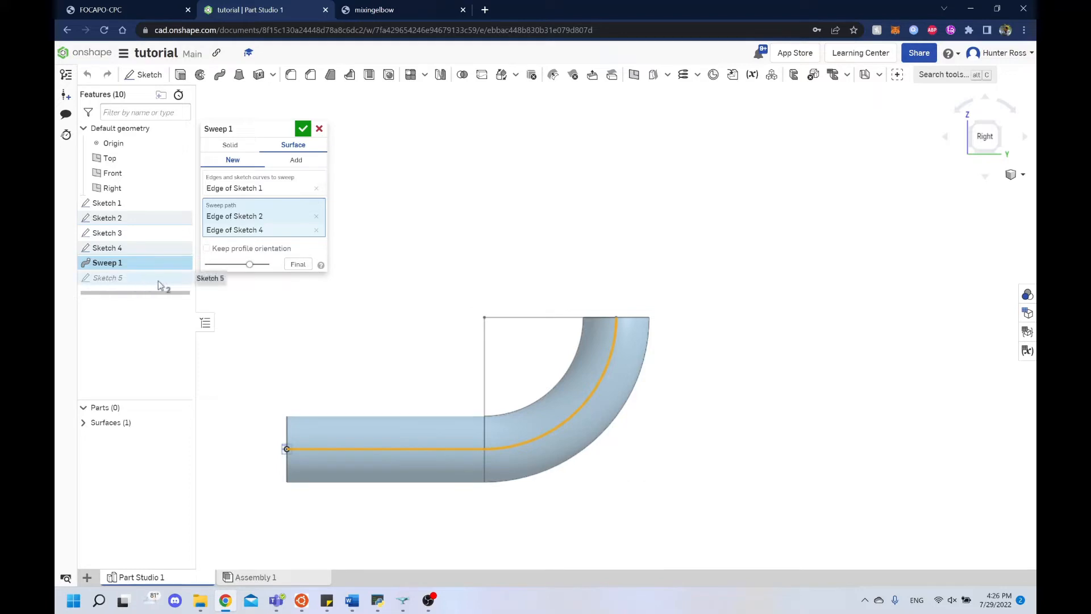
{"action": "double_click", "coordinate": [109, 278]}
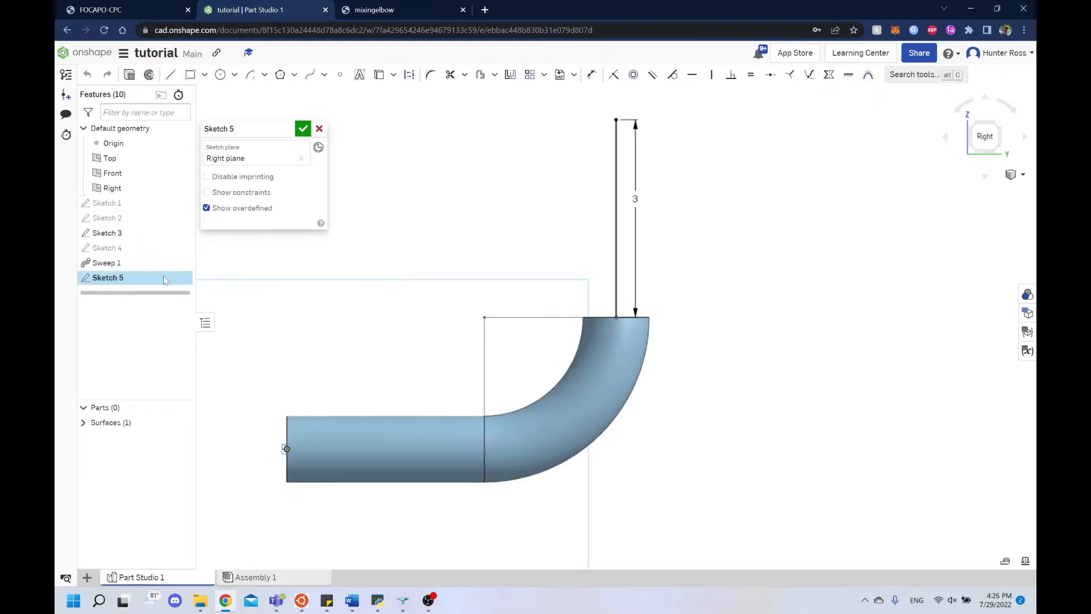
{"action": "left_click", "coordinate": [319, 129]}
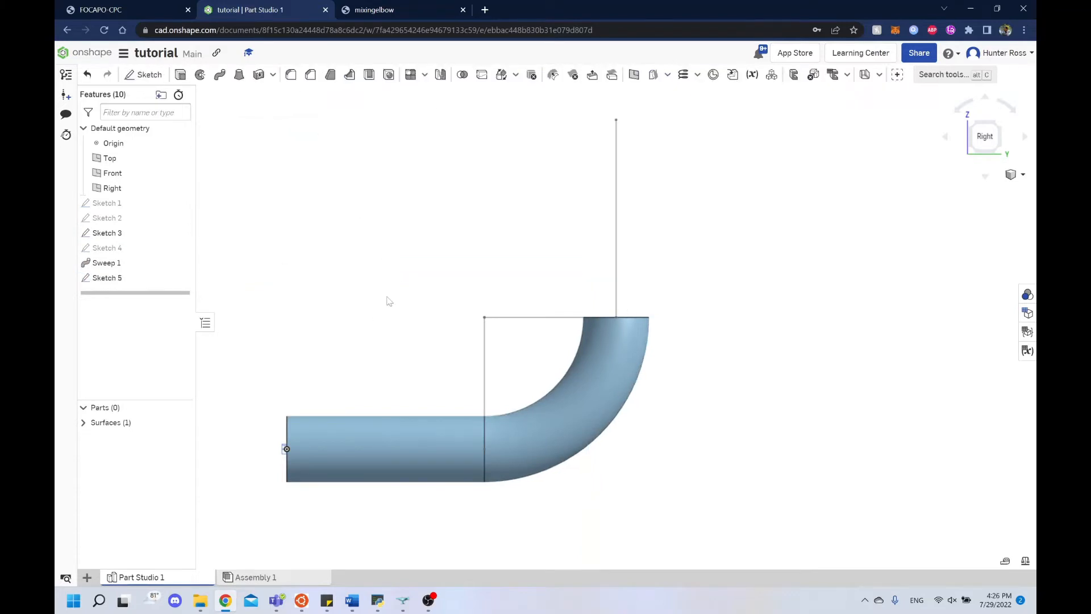
{"action": "right_click", "coordinate": [117, 266]}
{"action": "left_click", "coordinate": [162, 295]}
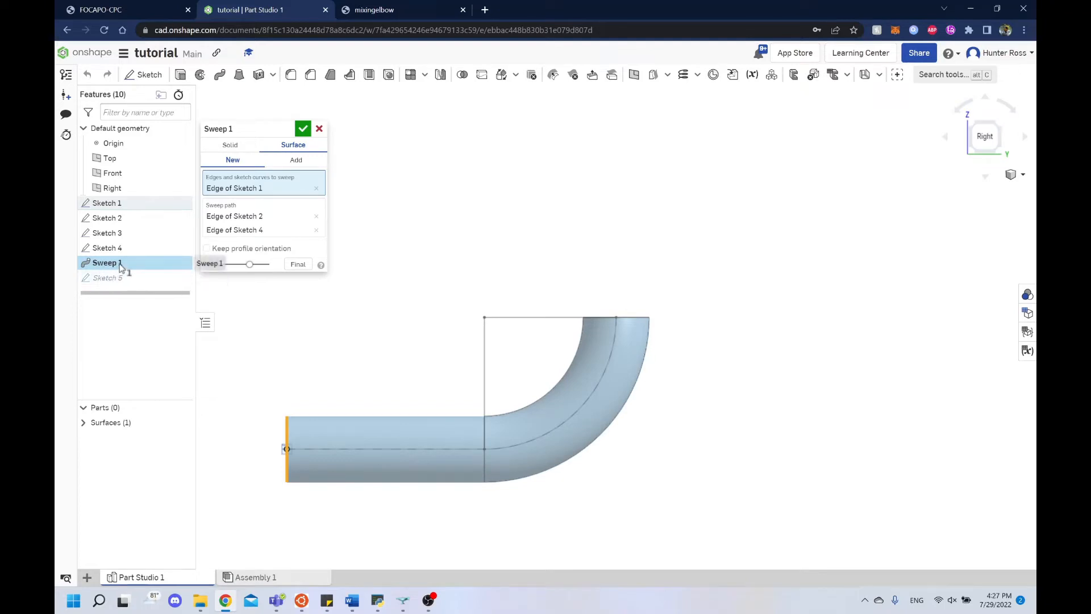
{"action": "left_click", "coordinate": [320, 129]}
Move Sweep 1 after Sketch 5 in the feature order and add the 3 m vertical line to its sweep path
{"action": "left_click_drag", "start_coordinate": [116, 264], "coordinate": [113, 290]}
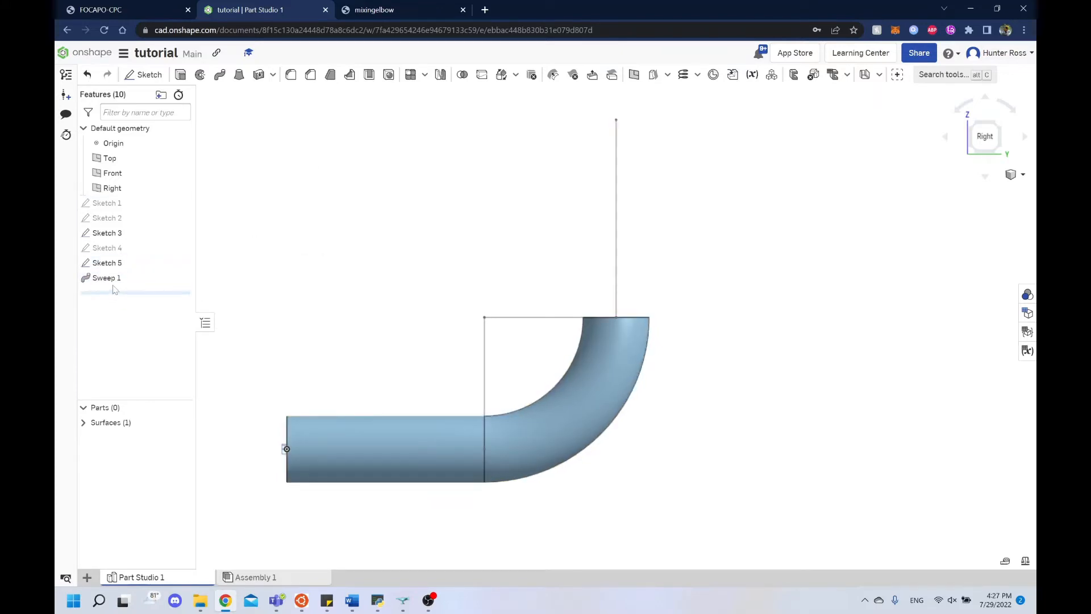
{"action": "right_click", "coordinate": [114, 277]}
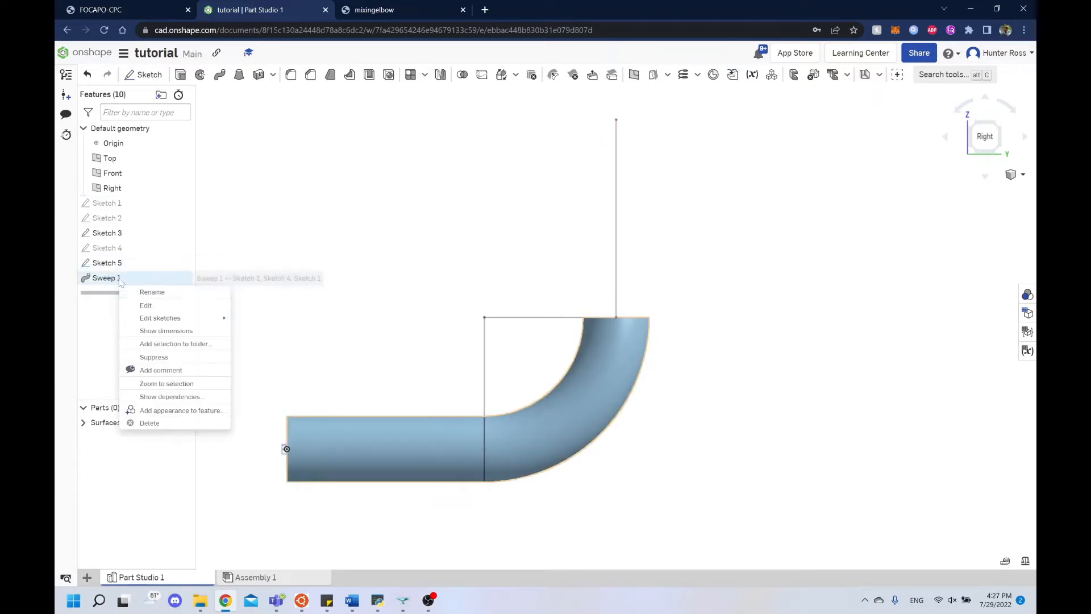
{"action": "left_click", "coordinate": [151, 304]}
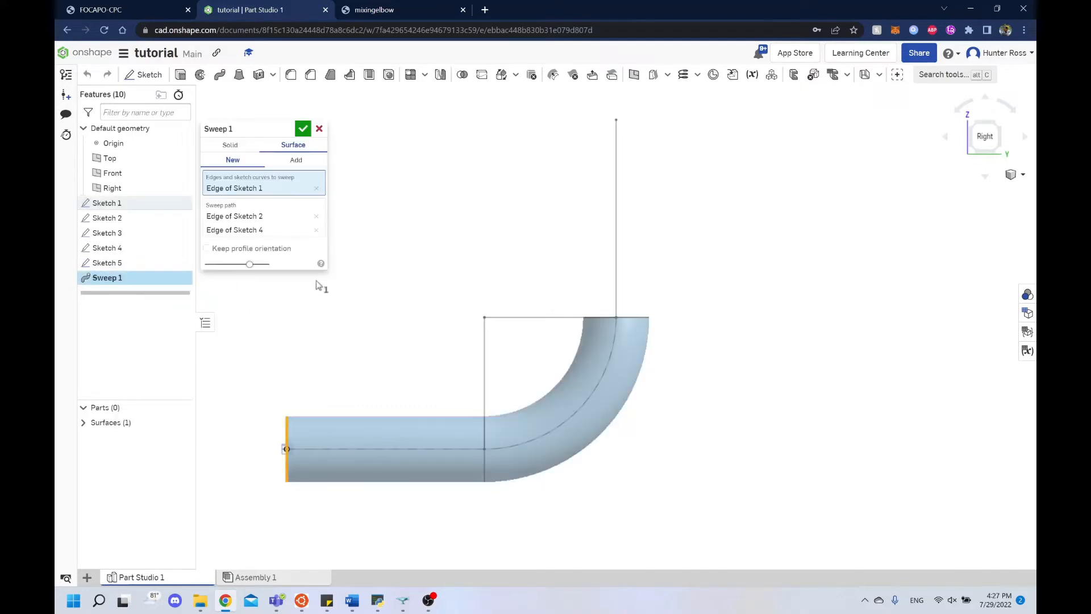
{"action": "left_click", "coordinate": [245, 212]}
{"action": "left_click", "coordinate": [616, 199]}
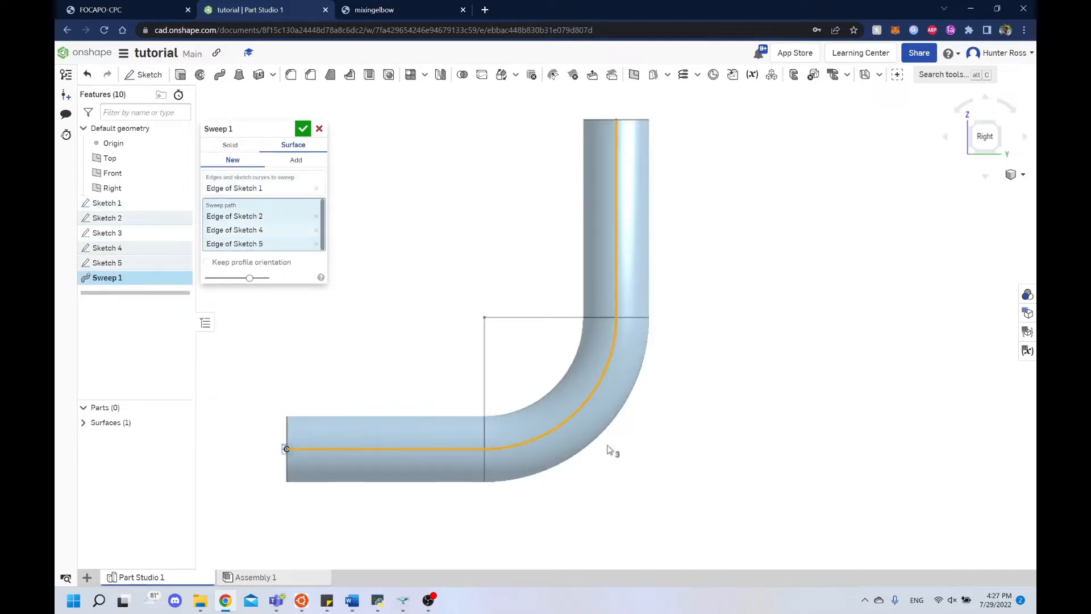
Check the extended pipe against the mixing elbow PDF drawing and accept the edited sweep
{"action": "mouse_move", "coordinate": [726, 343]}
{"action": "right_mouse_down"}
{"action": "mouse_move", "coordinate": [762, 360]}
{"action": "mouse_move", "coordinate": [767, 395]}
{"action": "mouse_move", "coordinate": [884, 343]}
{"action": "mouse_move", "coordinate": [845, 351]}
{"action": "mouse_move", "coordinate": [553, 173]}
{"action": "right_mouse_up"}
{"action": "left_click", "coordinate": [362, 7]}
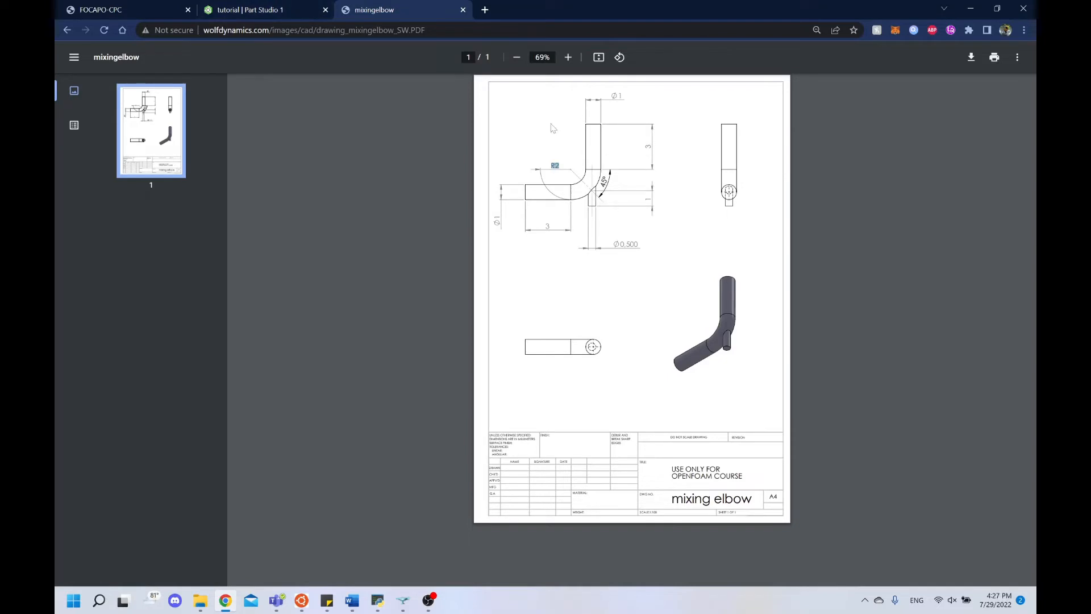
{"action": "left_click", "coordinate": [273, 7]}
{"action": "left_click", "coordinate": [298, 133]}
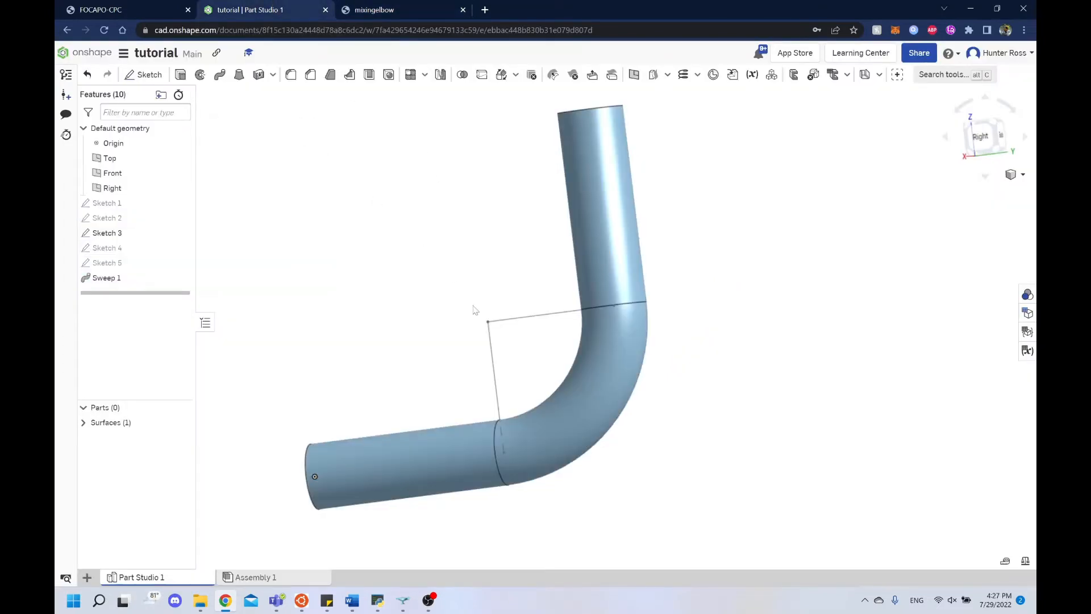
Start a sixth sketch on the Right plane, viewed from the right with the whole elbow in sight
{"action": "right_click_drag", "start_coordinate": [475, 309], "coordinate": [852, 163]}
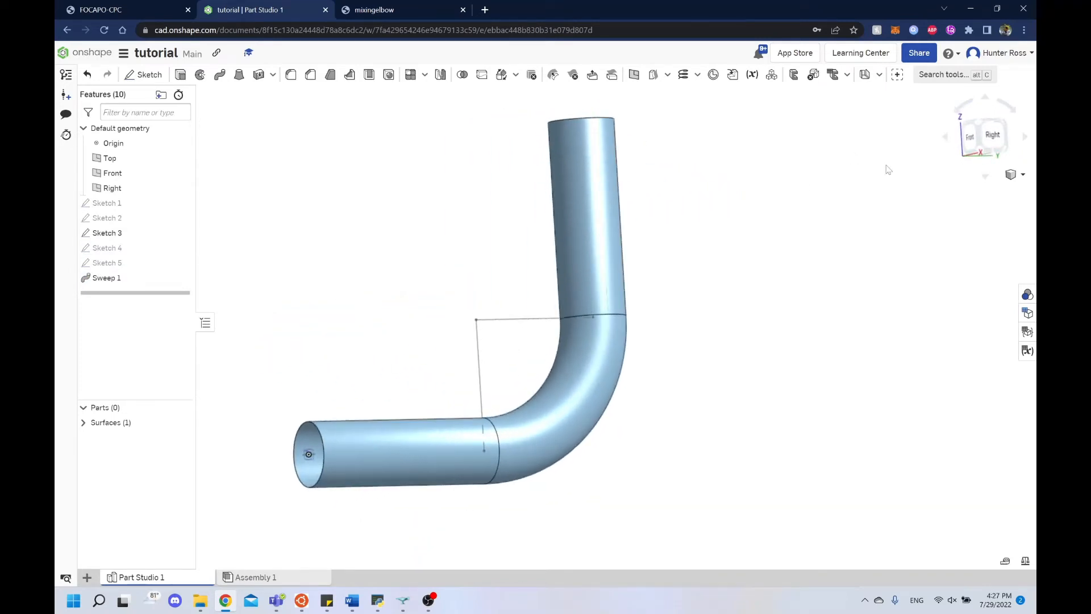
{"action": "left_click", "coordinate": [991, 135]}
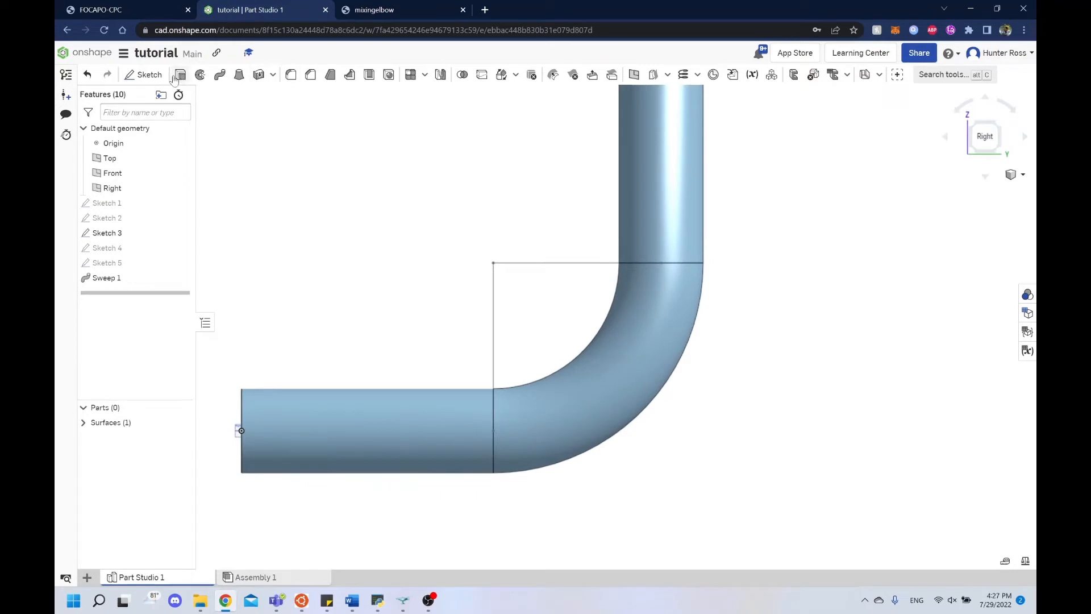
{"action": "left_click", "coordinate": [145, 74]}
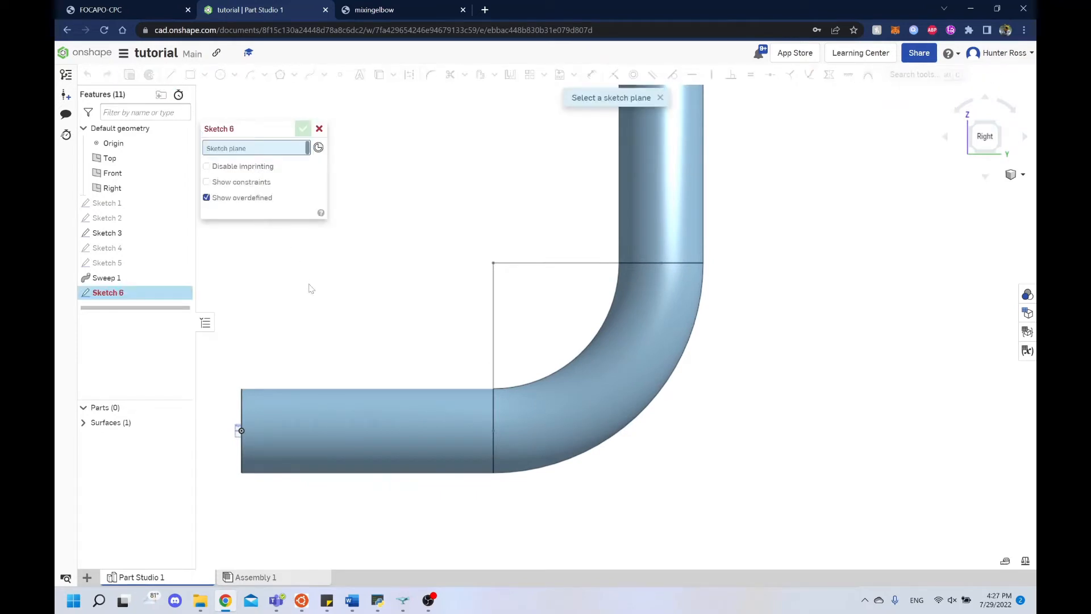
{"action": "scroll", "coordinate": [480, 264], "scroll_direction": "up", "scroll_amount": 10}
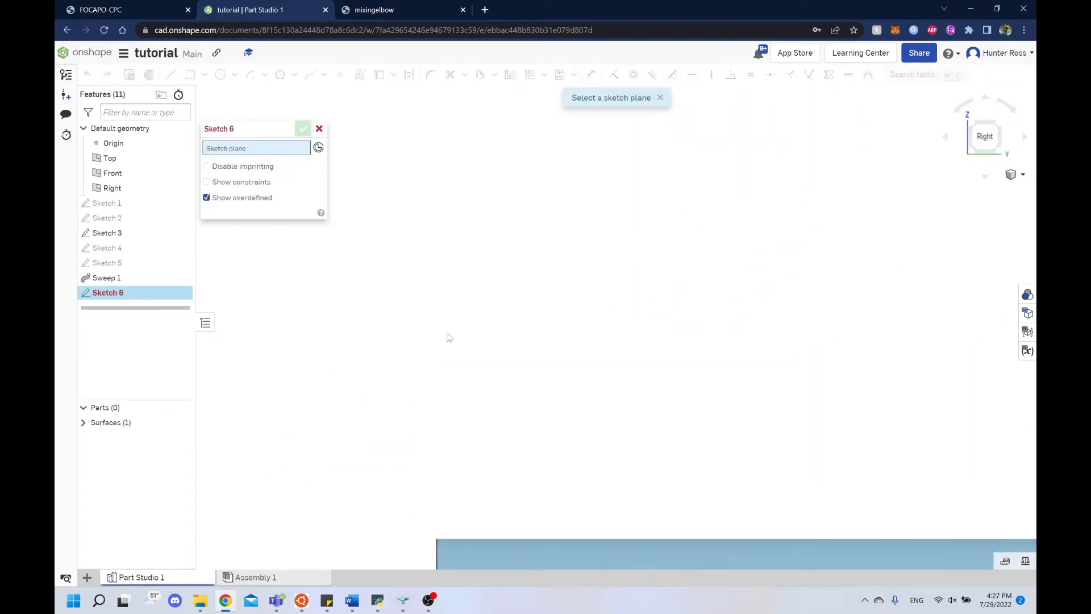
{"action": "left_click", "coordinate": [592, 487]}
{"action": "mouse_move", "coordinate": [737, 124]}
{"action": "middle_mouse_down"}
{"action": "mouse_move", "coordinate": [571, 122]}
{"action": "mouse_move", "coordinate": [256, 269]}
{"action": "middle_mouse_up"}
{"action": "scroll", "coordinate": [647, 185], "scroll_direction": "down", "scroll_amount": 6}
{"action": "scroll", "coordinate": [482, 227], "scroll_direction": "down", "scroll_amount": 4}
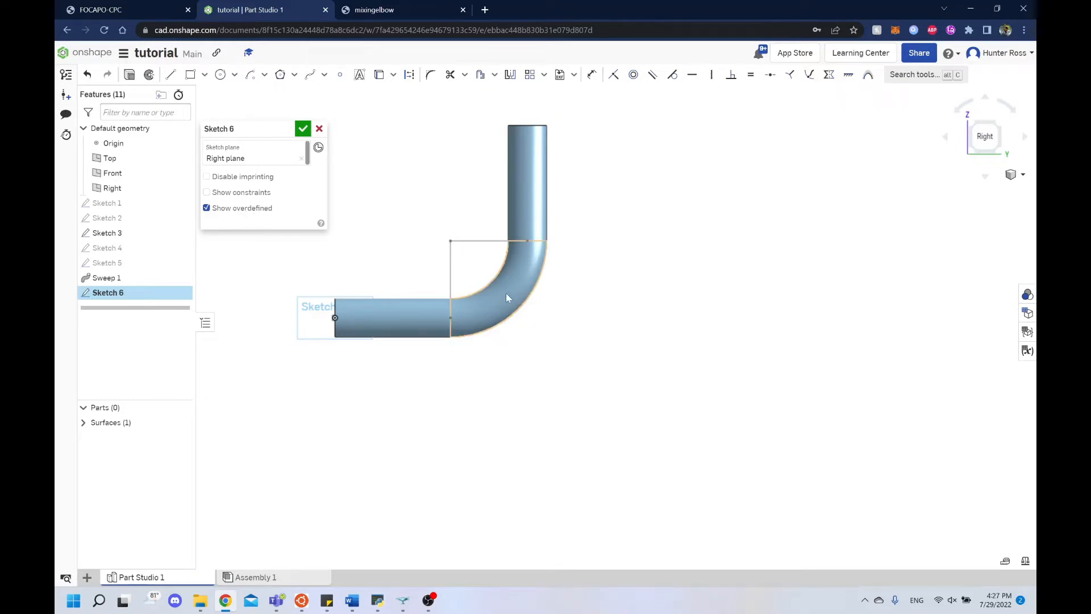
Examine the small branch pipe's position, angle and dimensions in the PDF drawing and compare them with the modelled bend
{"action": "scroll", "coordinate": [509, 298], "scroll_direction": "up", "scroll_amount": 5}
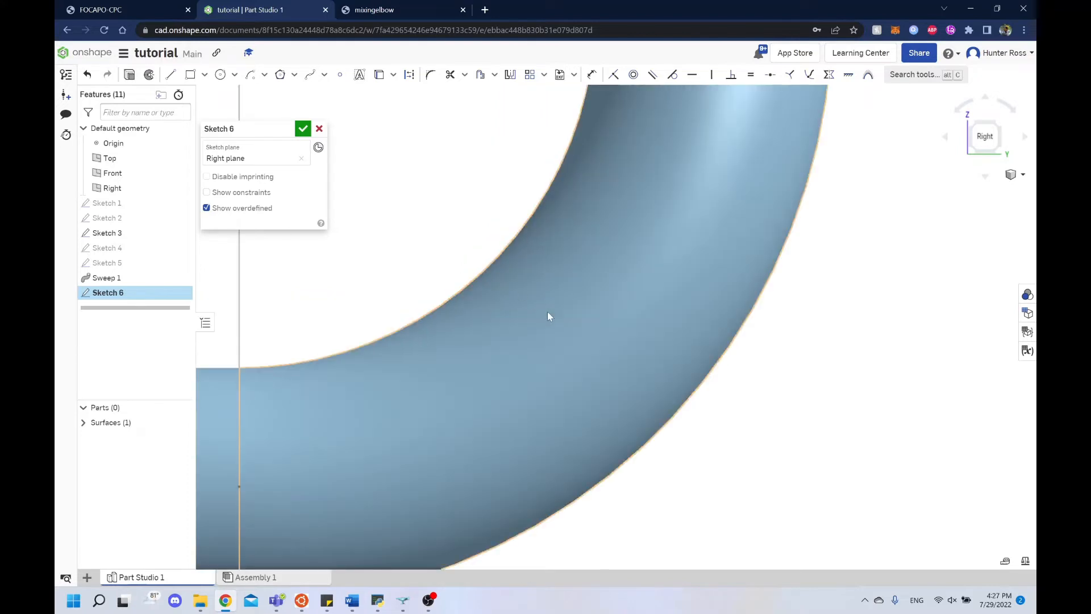
{"action": "scroll", "coordinate": [549, 316], "scroll_direction": "down", "scroll_amount": 5}
{"action": "key", "text": "ctrl+Tab"}
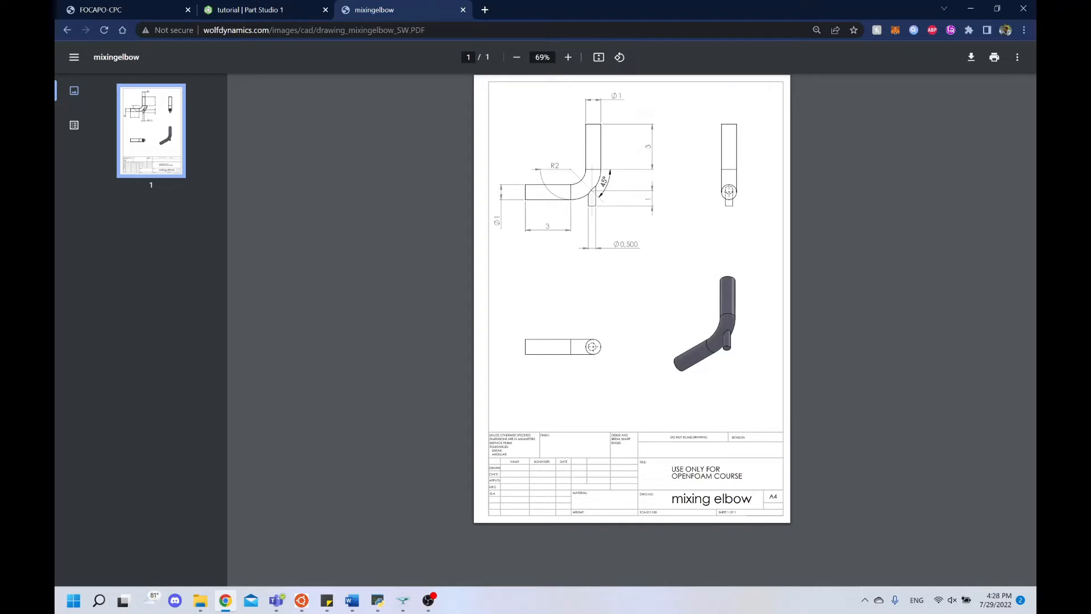
{"action": "left_click", "coordinate": [265, 6]}
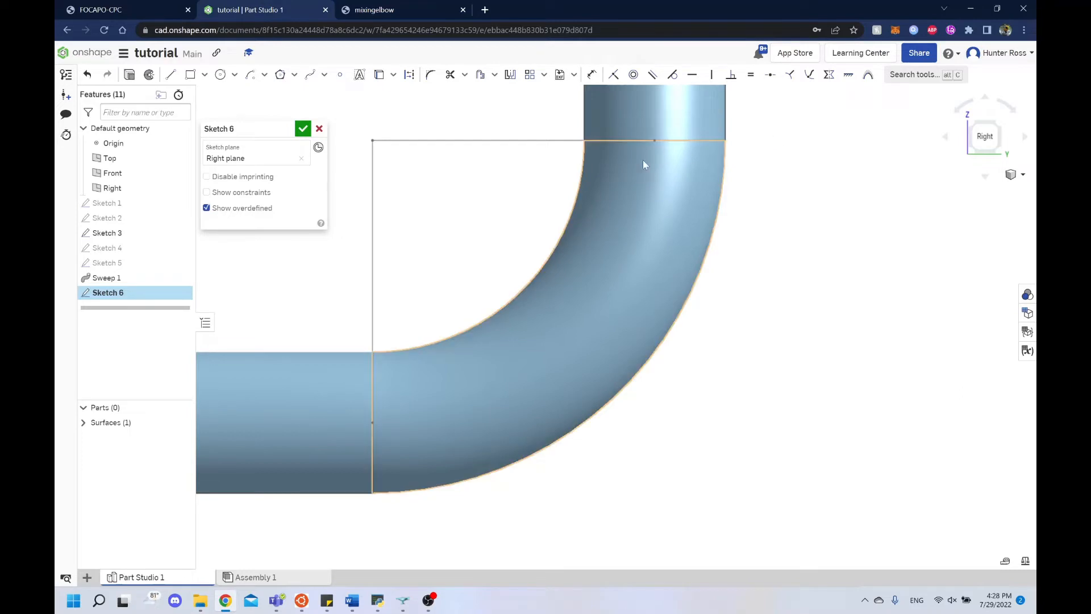
{"action": "scroll", "coordinate": [691, 286], "scroll_direction": "down", "scroll_amount": 5}
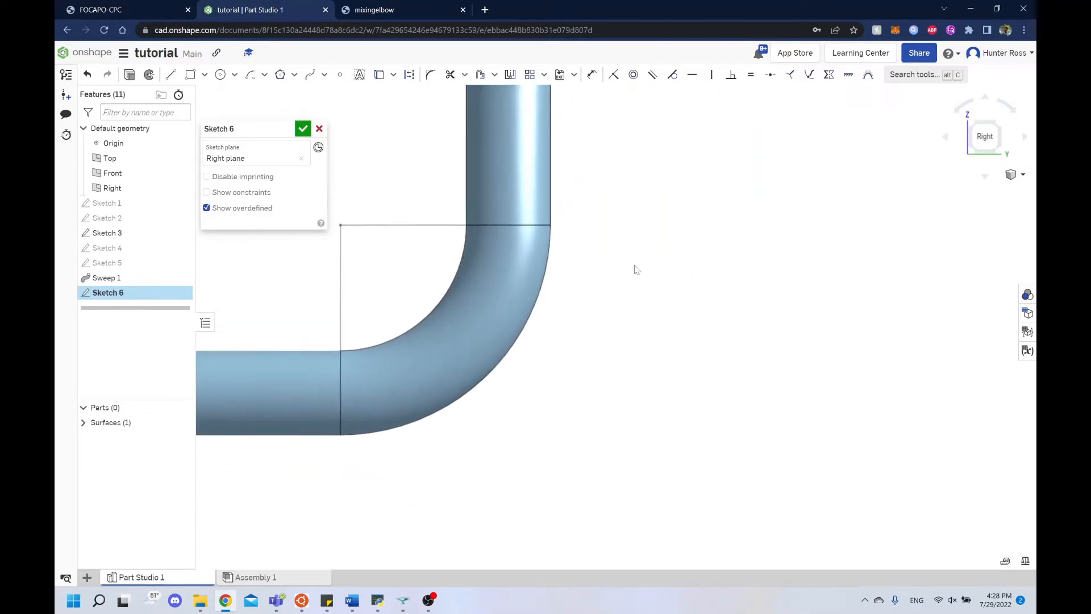
{"action": "scroll", "coordinate": [630, 262], "scroll_direction": "down", "scroll_amount": 2}
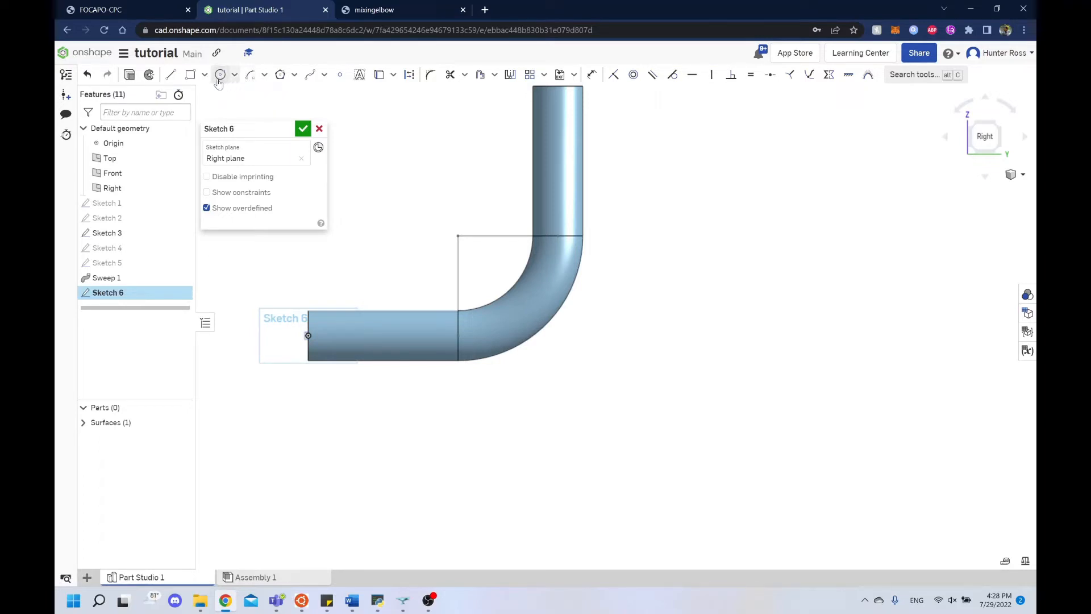
{"action": "left_click", "coordinate": [173, 78]}
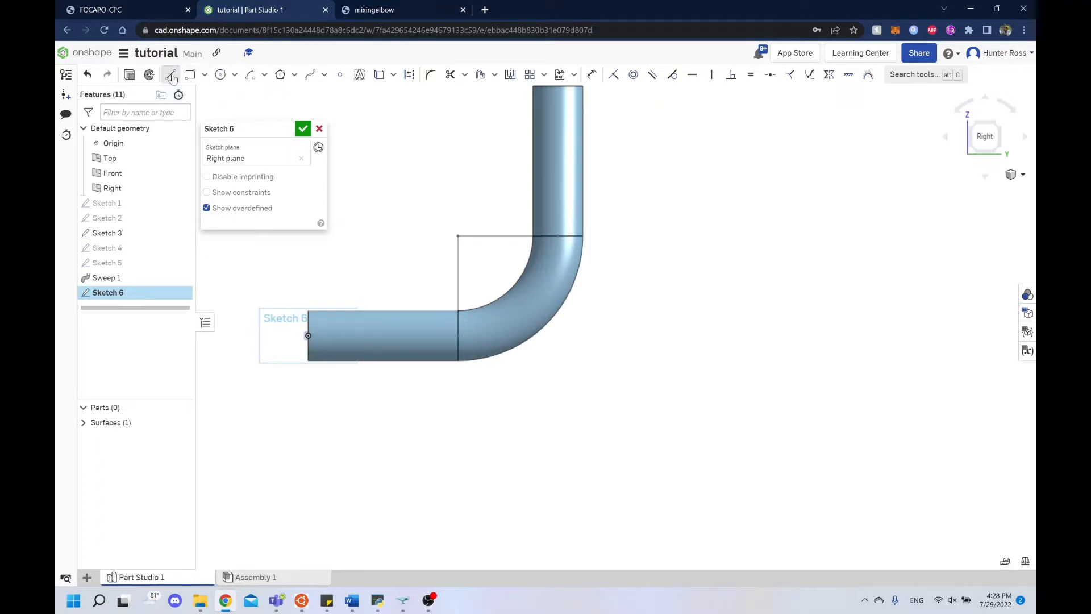
{"action": "left_click", "coordinate": [552, 322]}
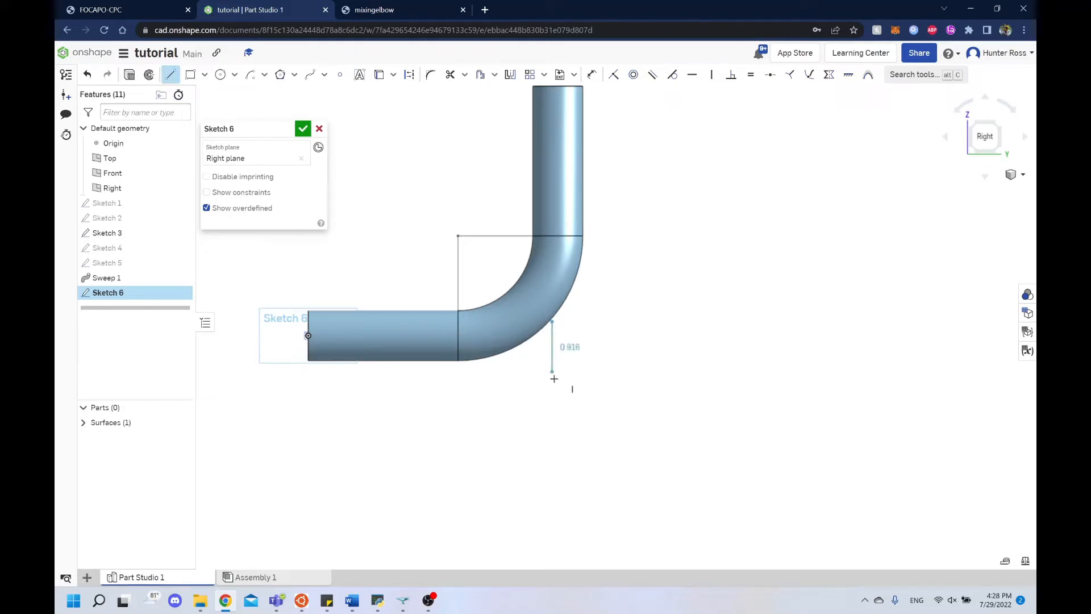
{"action": "key", "text": "Escape"}
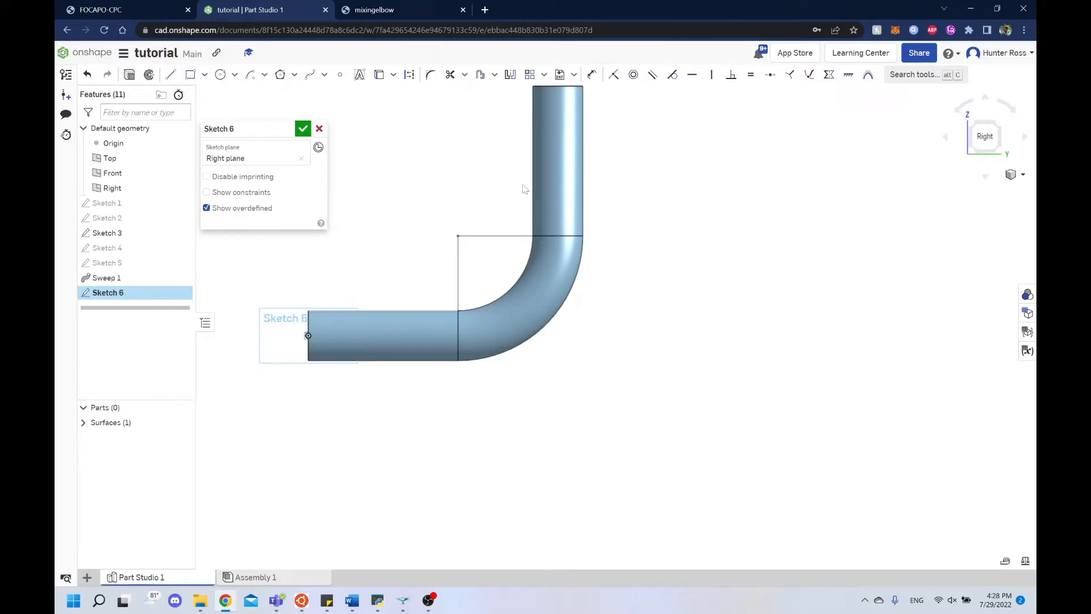
{"action": "left_click", "coordinate": [220, 74]}
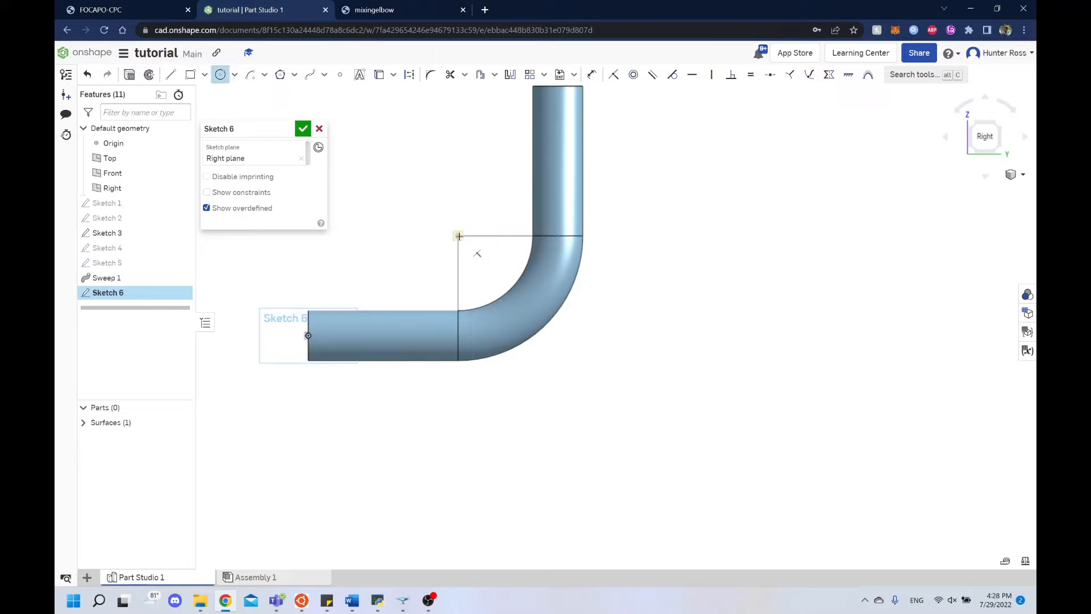
{"action": "left_click", "coordinate": [458, 235]}
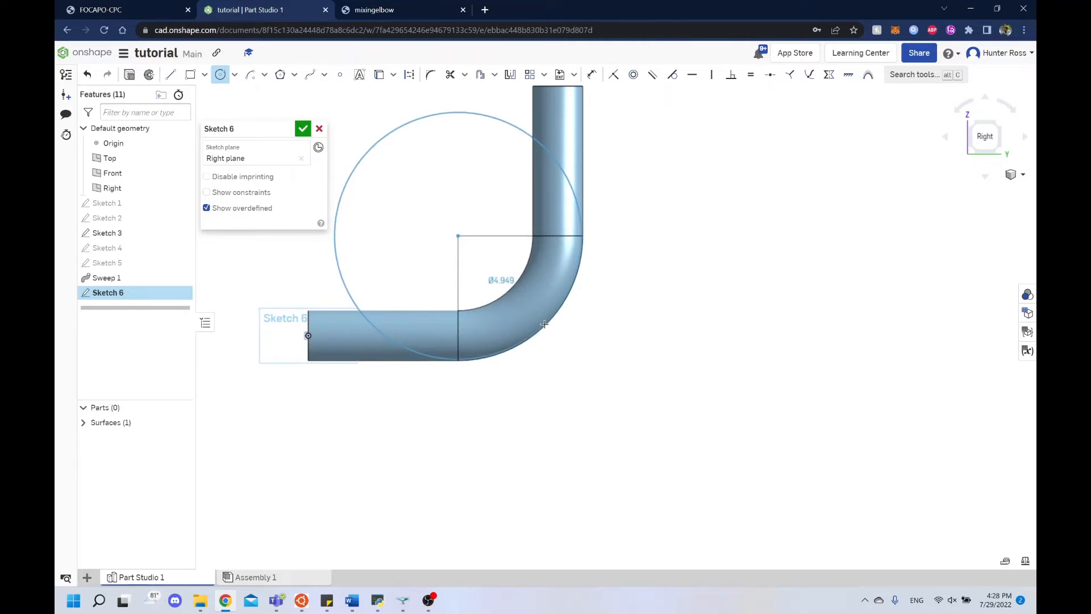
{"action": "key", "text": "Escape"}
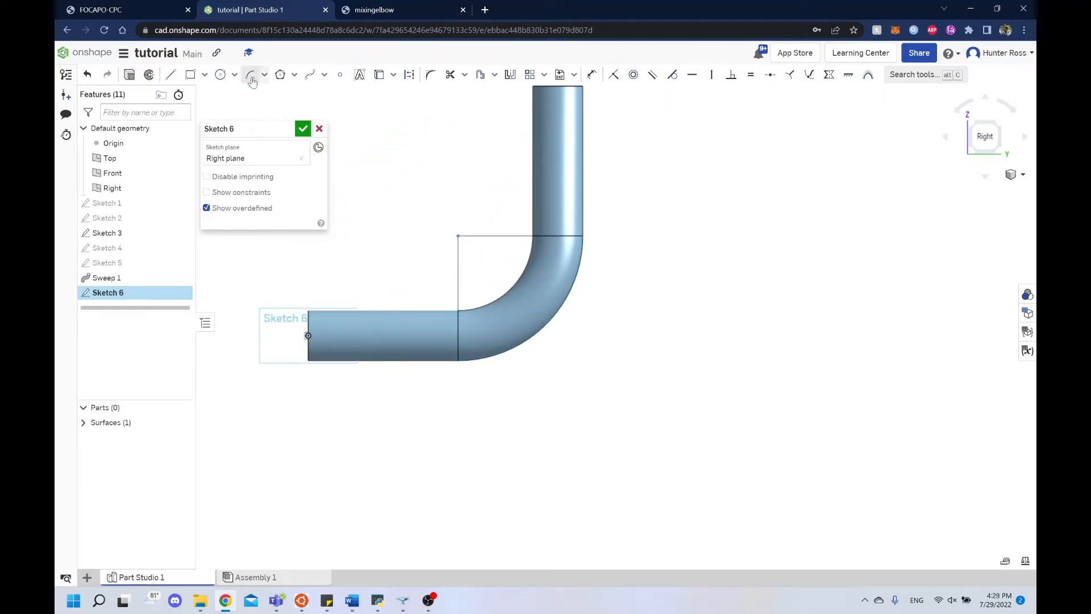
{"action": "left_click", "coordinate": [250, 74]}
{"action": "left_click", "coordinate": [457, 235]}
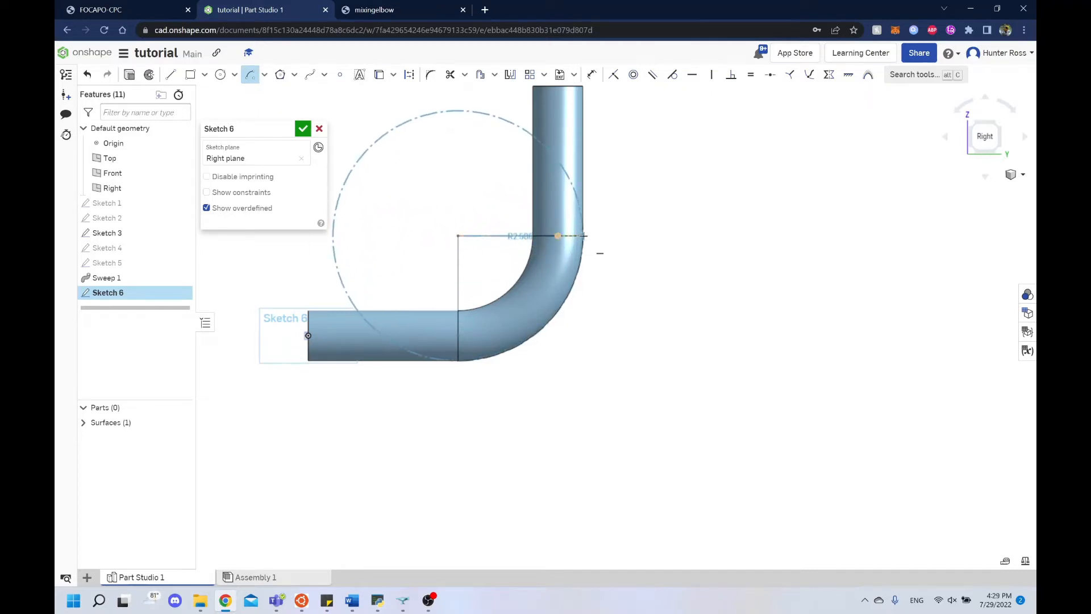
{"action": "scroll", "coordinate": [583, 237], "scroll_direction": "up", "scroll_amount": 5}
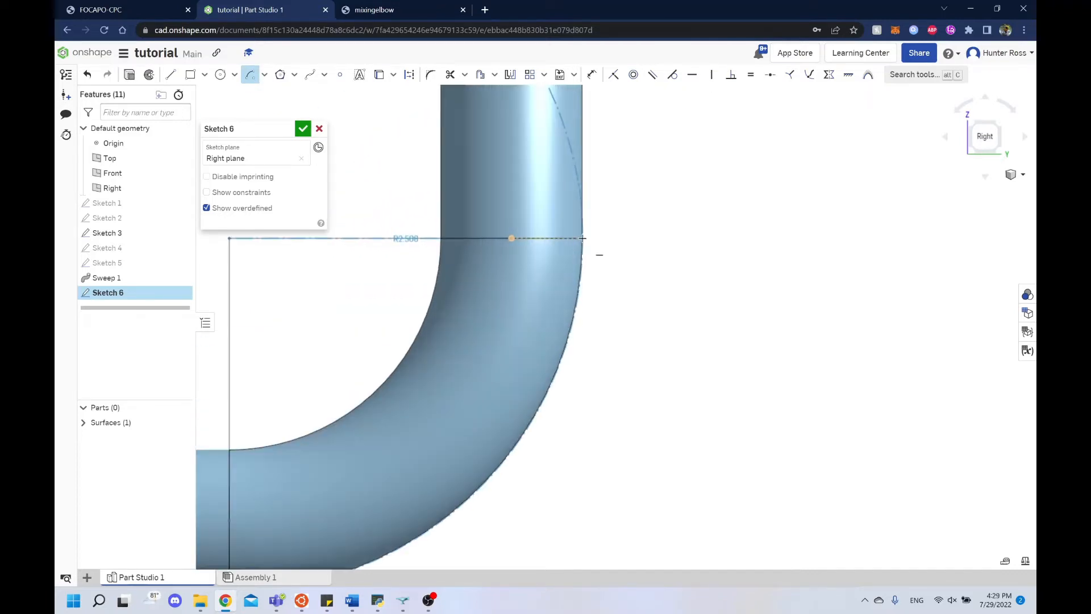
{"action": "scroll", "coordinate": [586, 238], "scroll_direction": "up", "scroll_amount": 2}
{"action": "scroll", "coordinate": [591, 238], "scroll_direction": "down", "scroll_amount": 5}
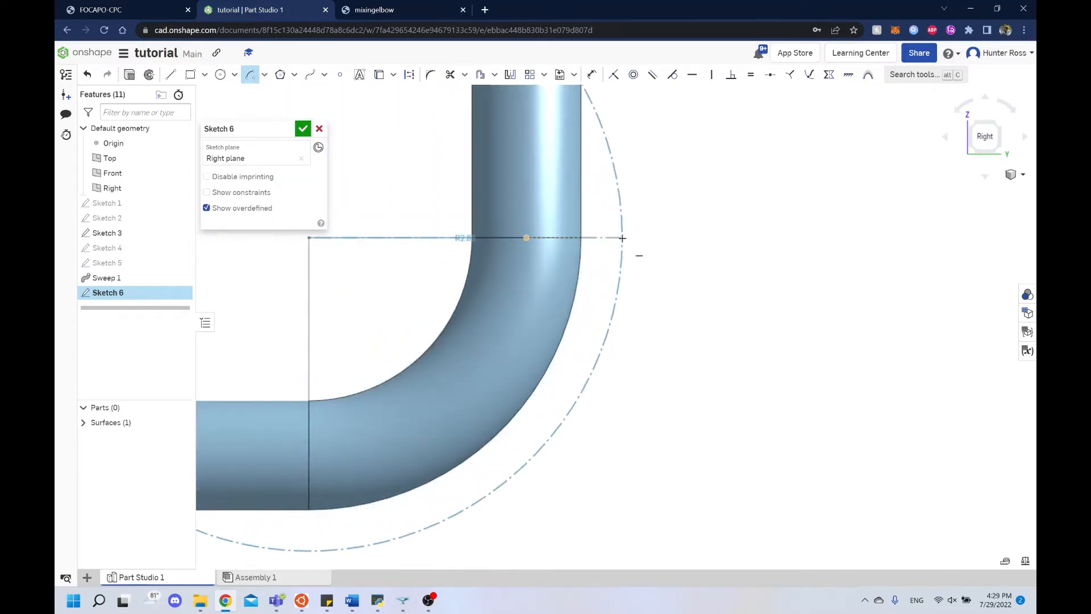
{"action": "left_click", "coordinate": [580, 238]}
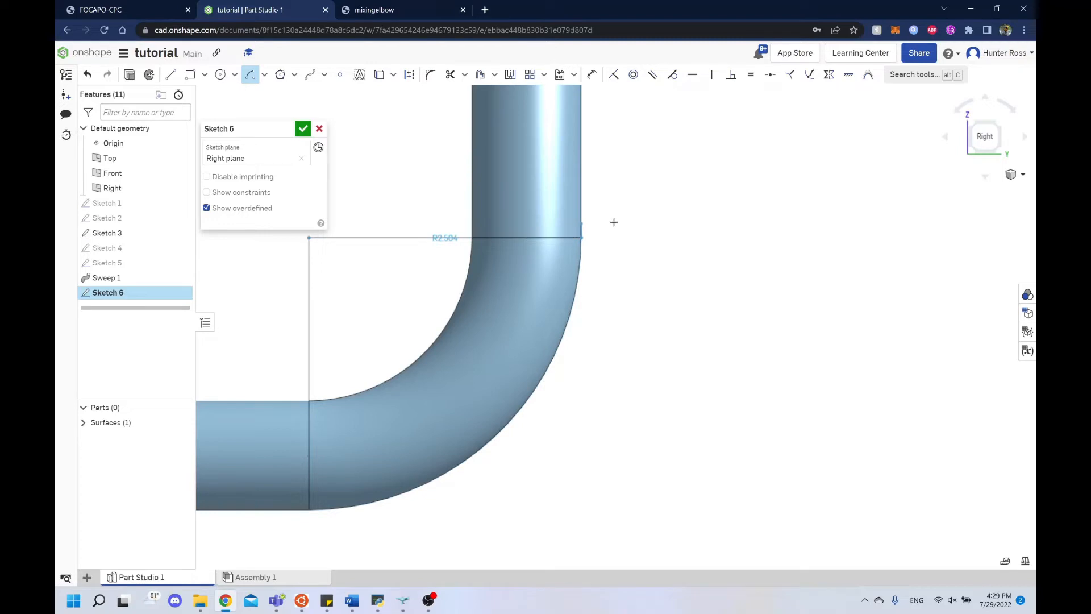
{"action": "key", "text": "Escape"}
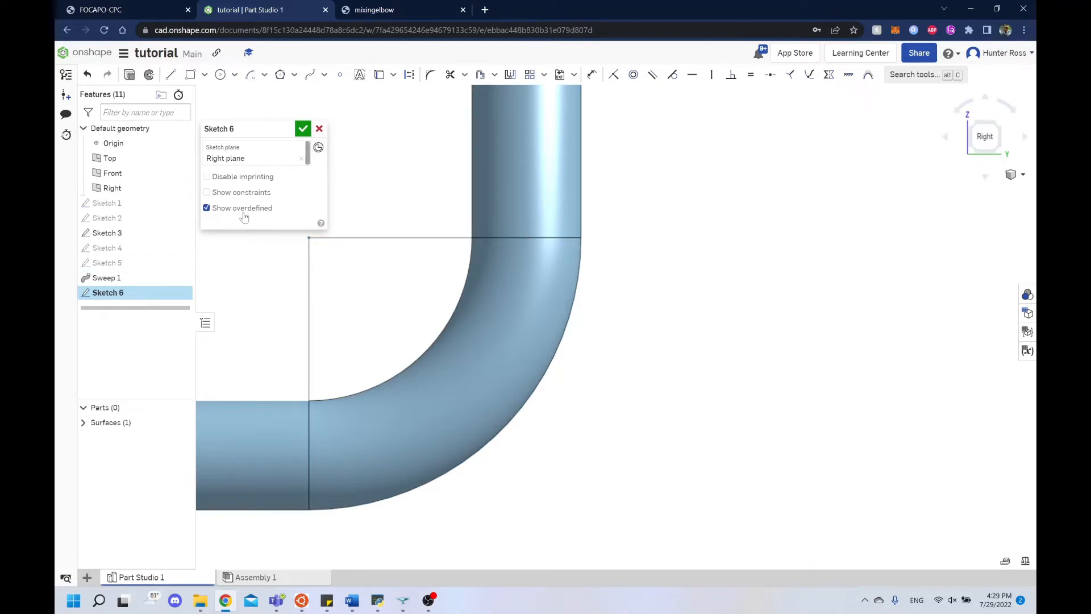
{"action": "left_click", "coordinate": [250, 75]}
{"action": "key", "text": "Escape"}
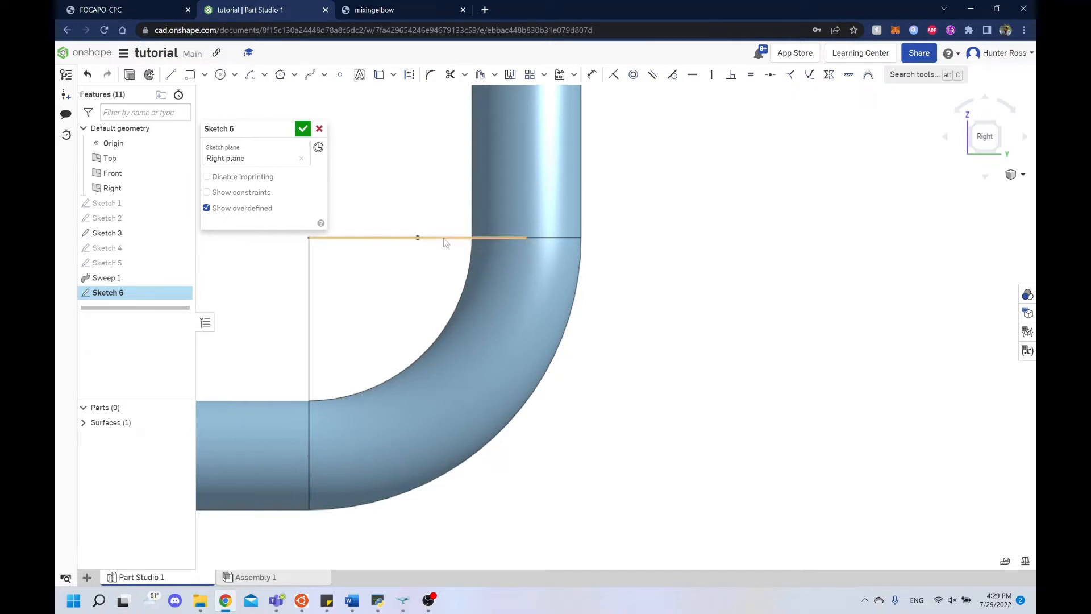
Sketch a centre-point arc of about 2.51 m radius around the bend's centre, partway along its outer edge, and accept the sketch
{"action": "left_click", "coordinate": [250, 75]}
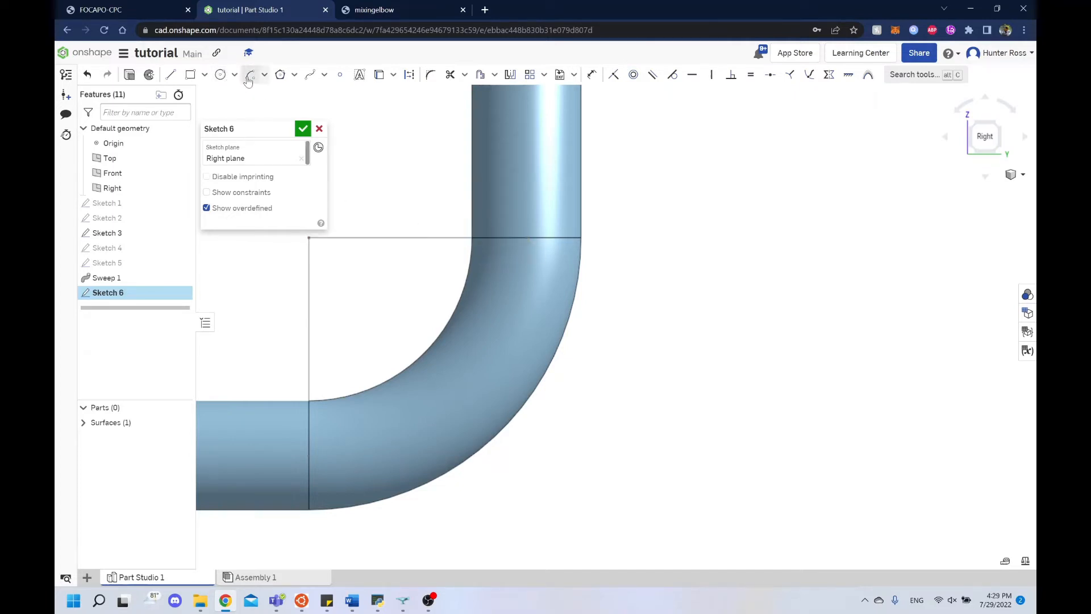
{"action": "left_click", "coordinate": [309, 238]}
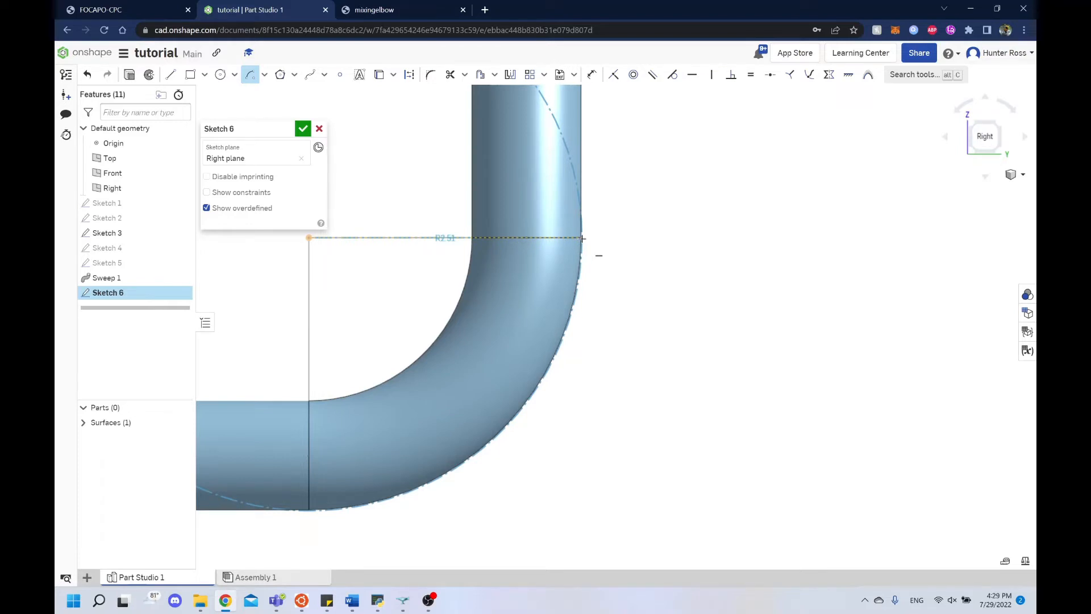
{"action": "left_click", "coordinate": [582, 238]}
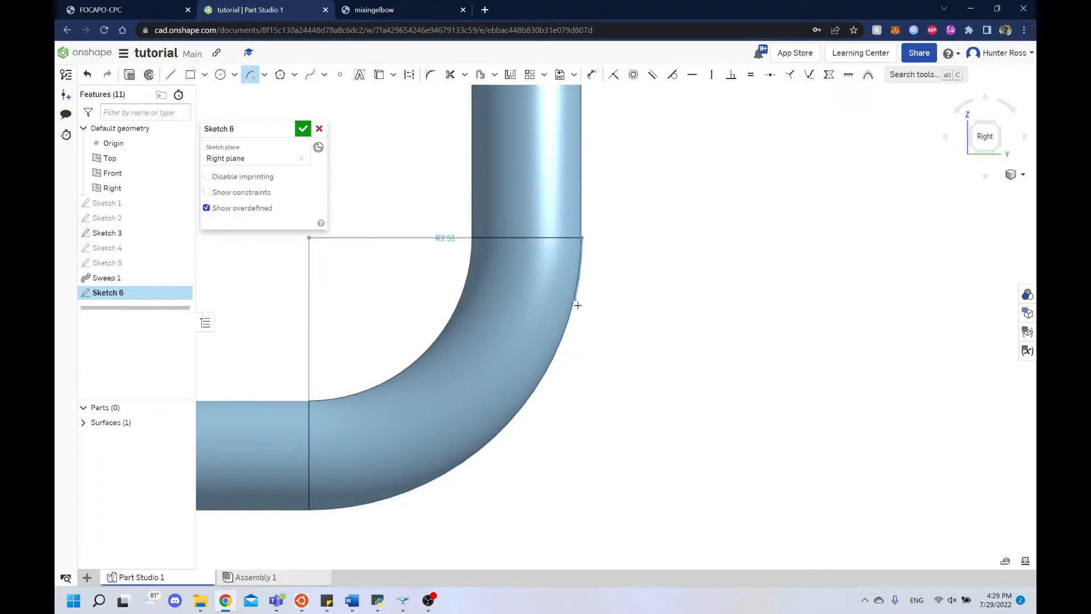
{"action": "left_click", "coordinate": [535, 428]}
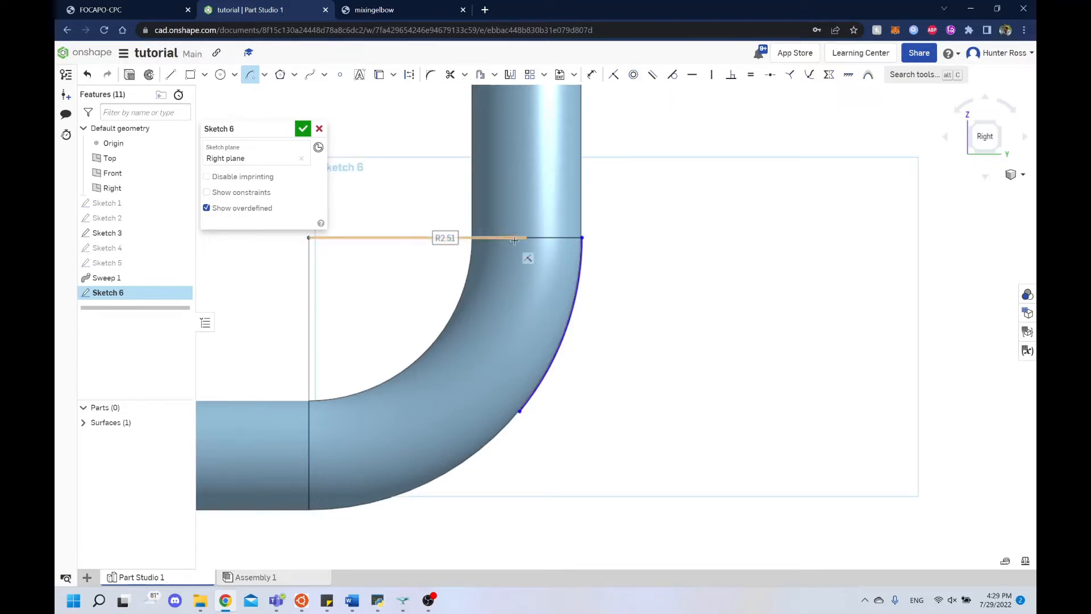
{"action": "left_click", "coordinate": [303, 130]}
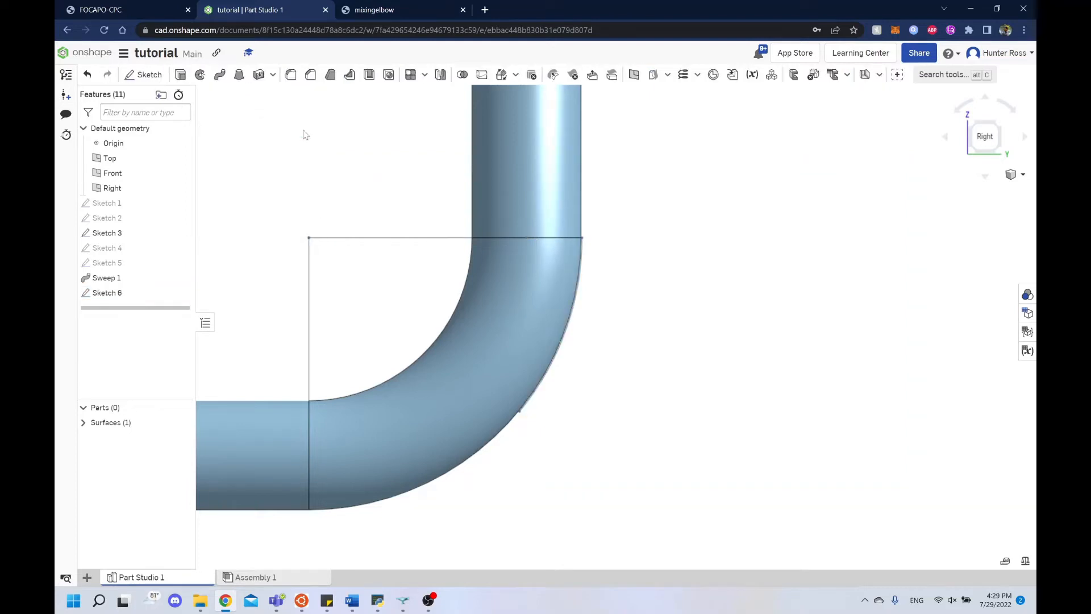
Reopen Sketch 6 for editing and set the outer arc's radius to 2.5 m
{"action": "right_click", "coordinate": [142, 297]}
{"action": "left_click", "coordinate": [170, 324]}
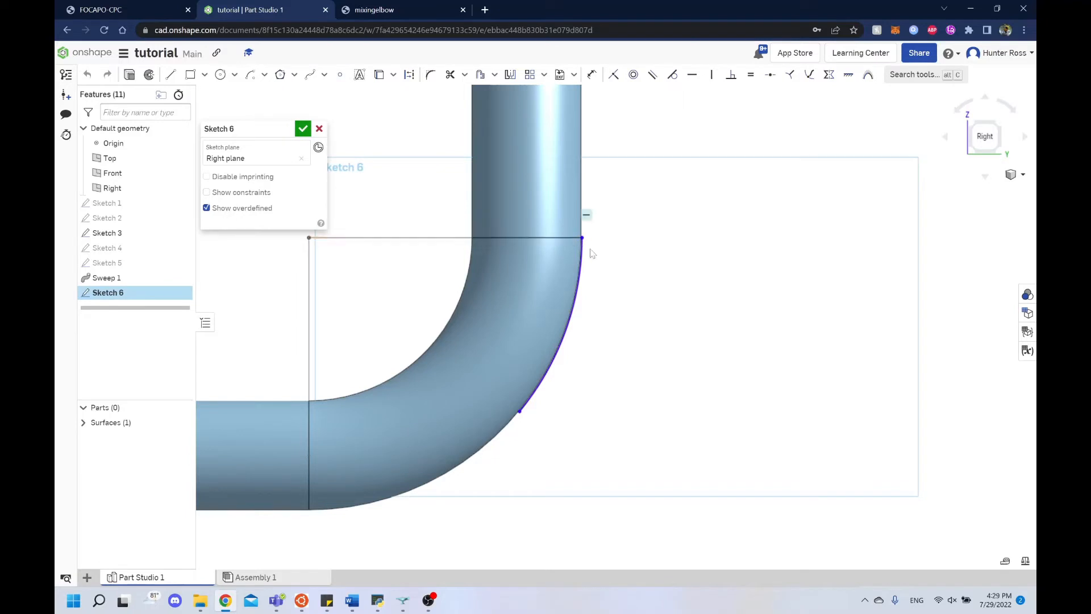
{"action": "key", "text": "d"}
{"action": "left_click", "coordinate": [581, 264]}
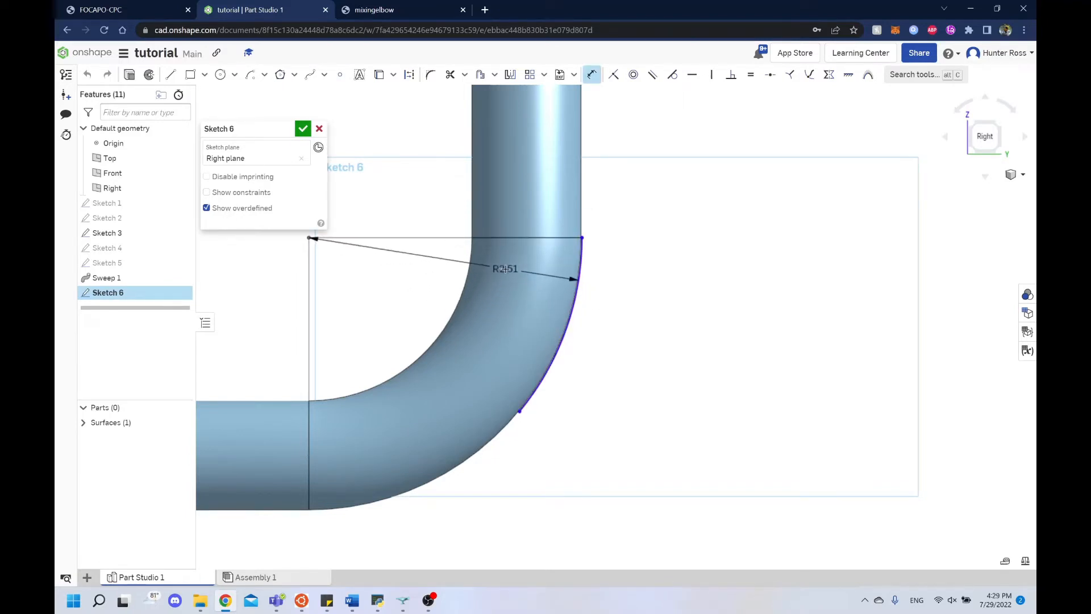
{"action": "left_click", "coordinate": [538, 269]}
{"action": "type", "text": "2.5"}
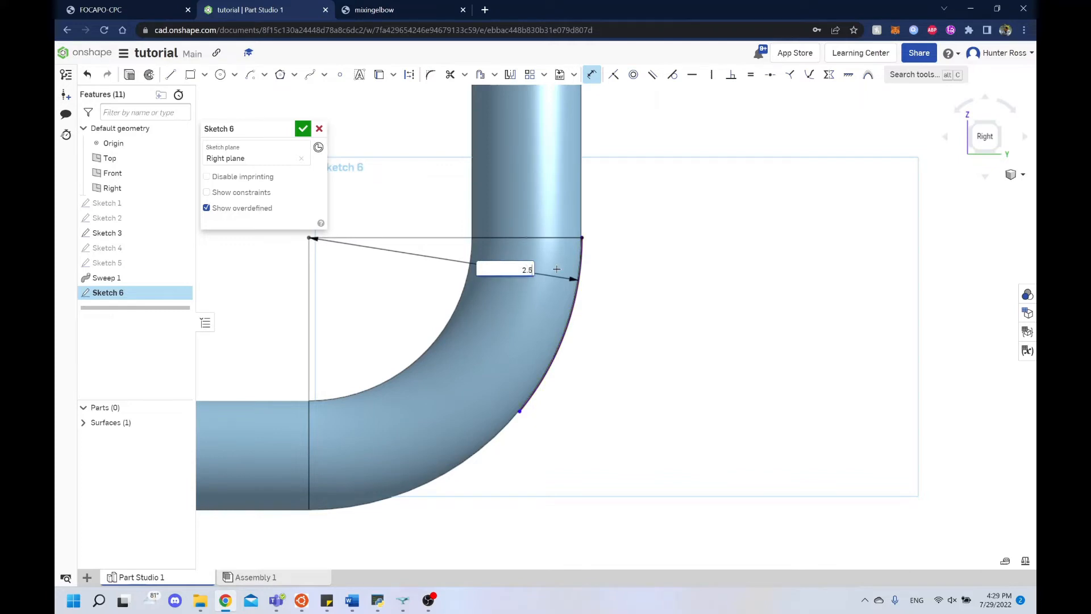
{"action": "key", "text": "Return"}
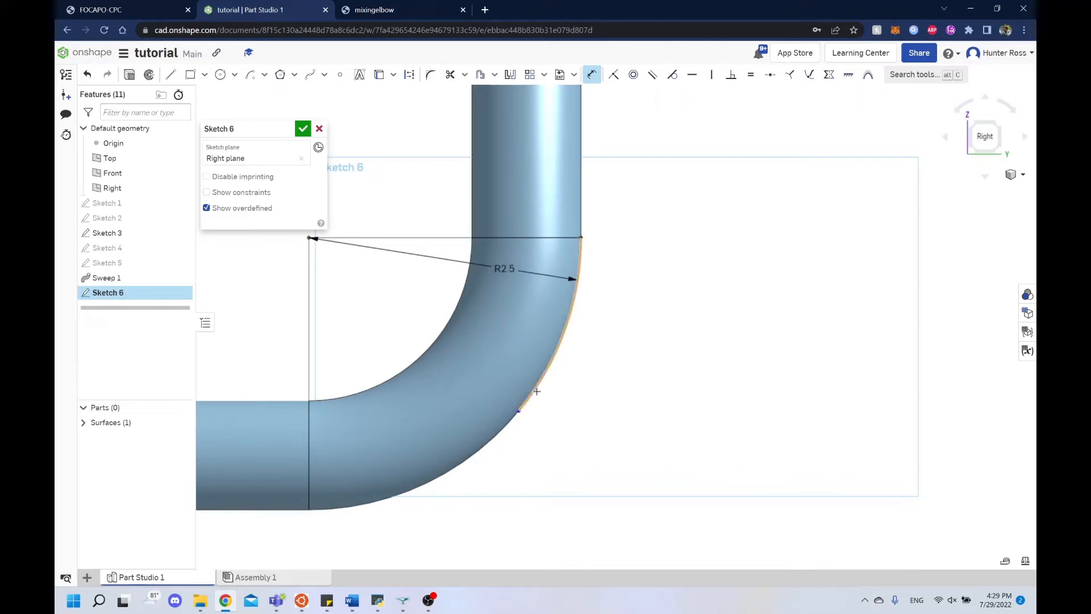
{"action": "key", "text": "Escape"}
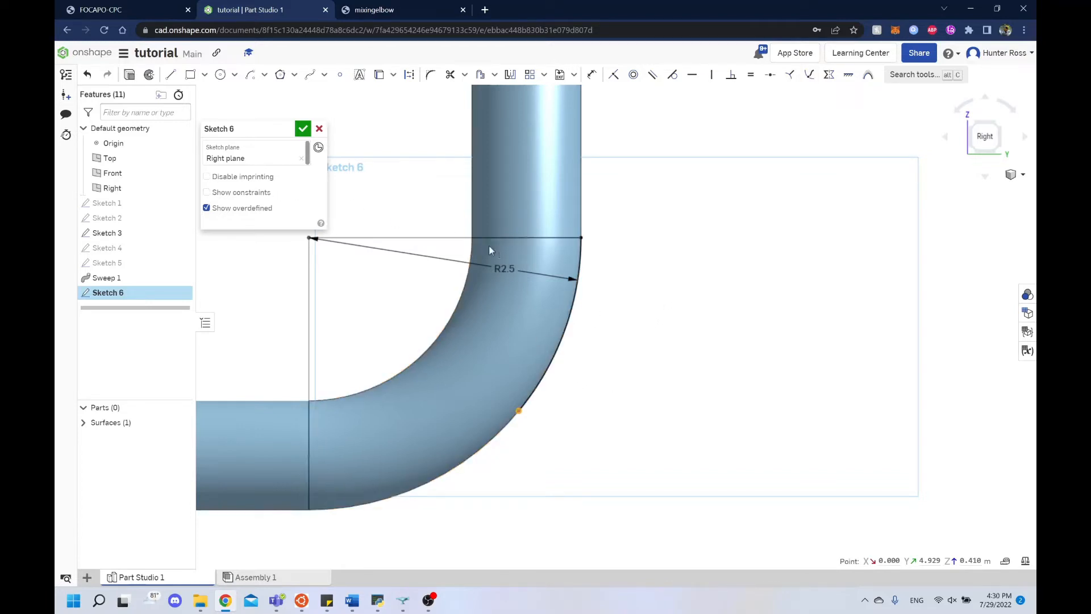
Discard the open edits to Sketch 6 and delete the sketch
{"action": "key", "text": "u"}
{"action": "left_click", "coordinate": [564, 332]}
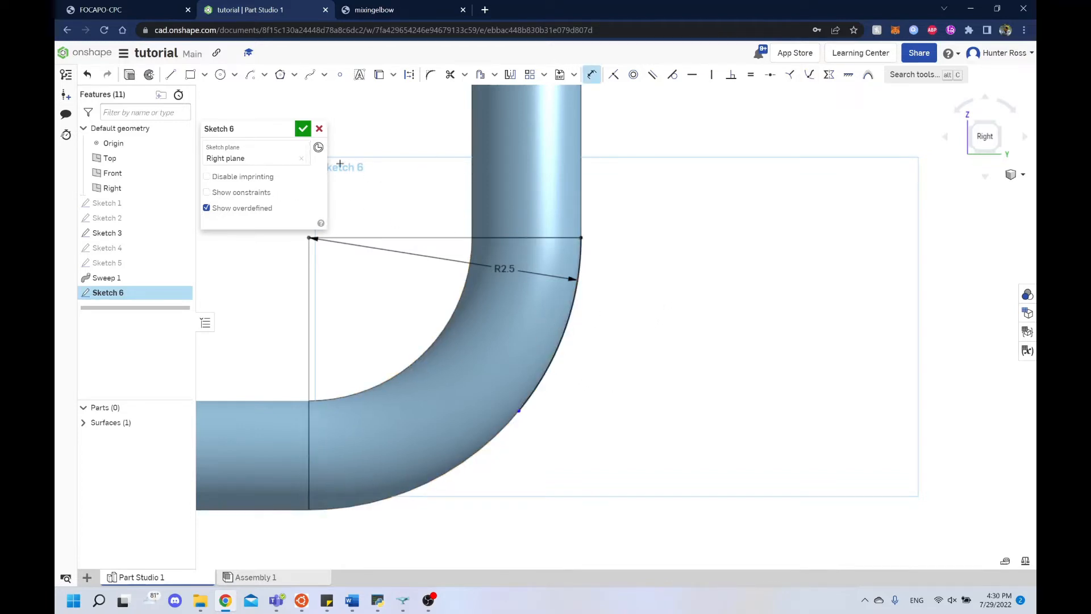
{"action": "left_click", "coordinate": [318, 130]}
{"action": "right_click", "coordinate": [141, 293]}
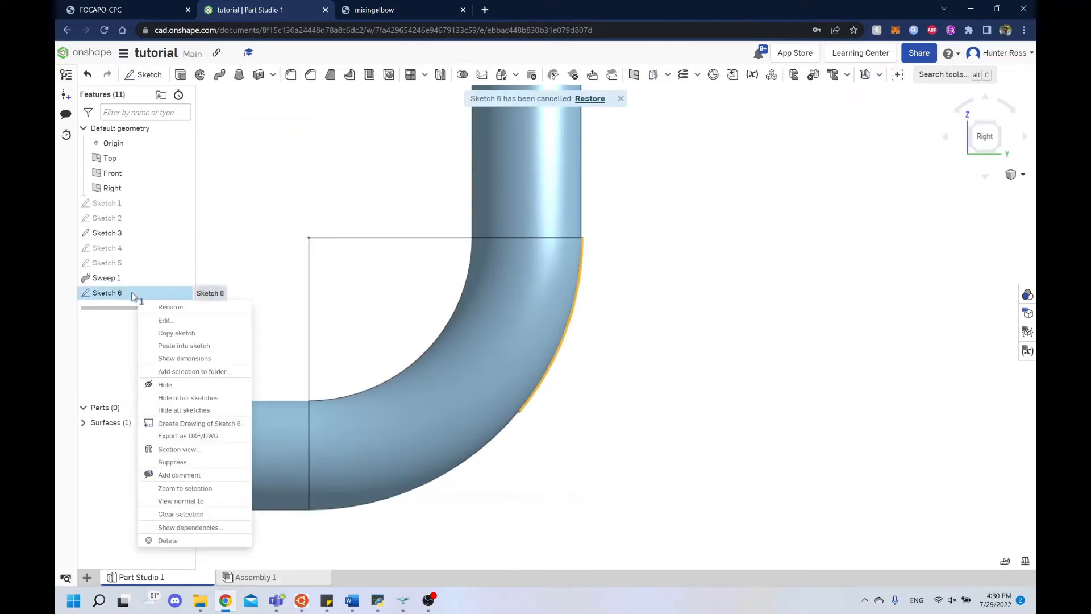
{"action": "left_click", "coordinate": [256, 244]}
{"action": "left_click", "coordinate": [129, 296]}
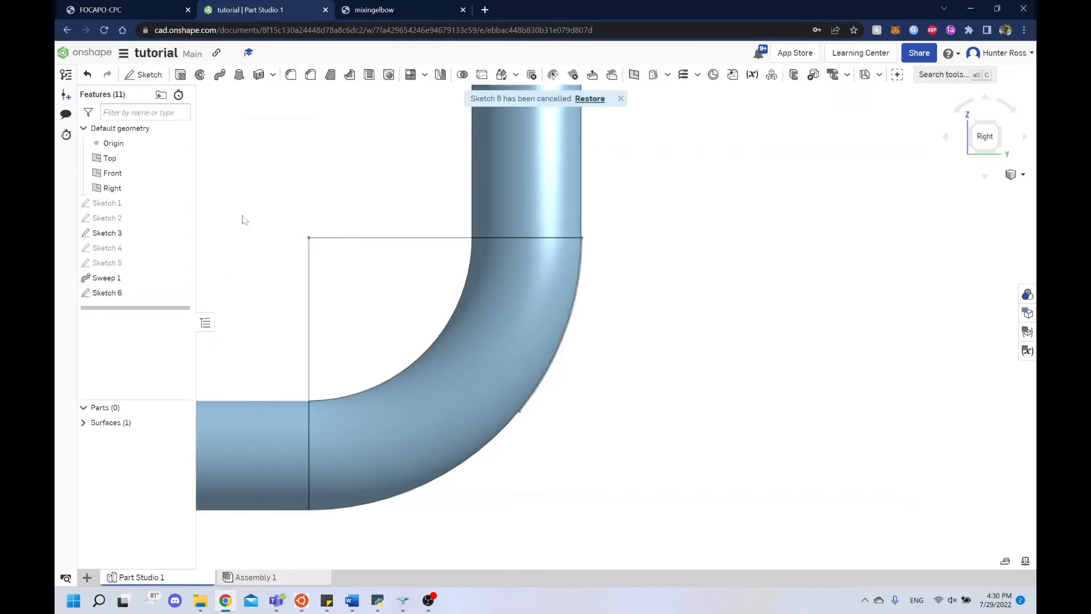
{"action": "key", "text": "Delete"}
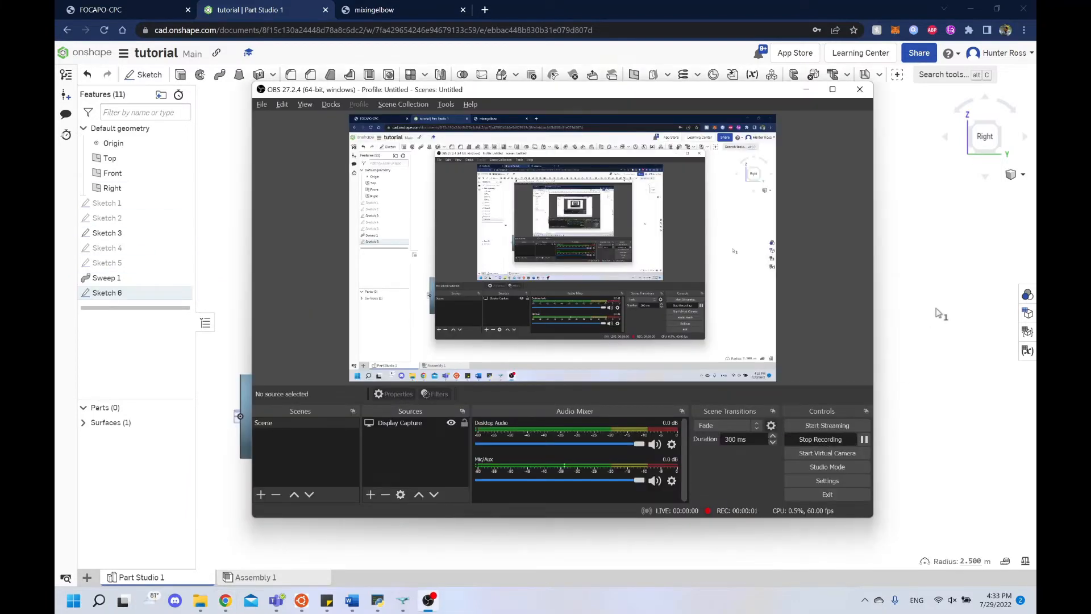
Start a seventh sketch on the Right plane for the small branch pipe
{"action": "left_click", "coordinate": [937, 309]}
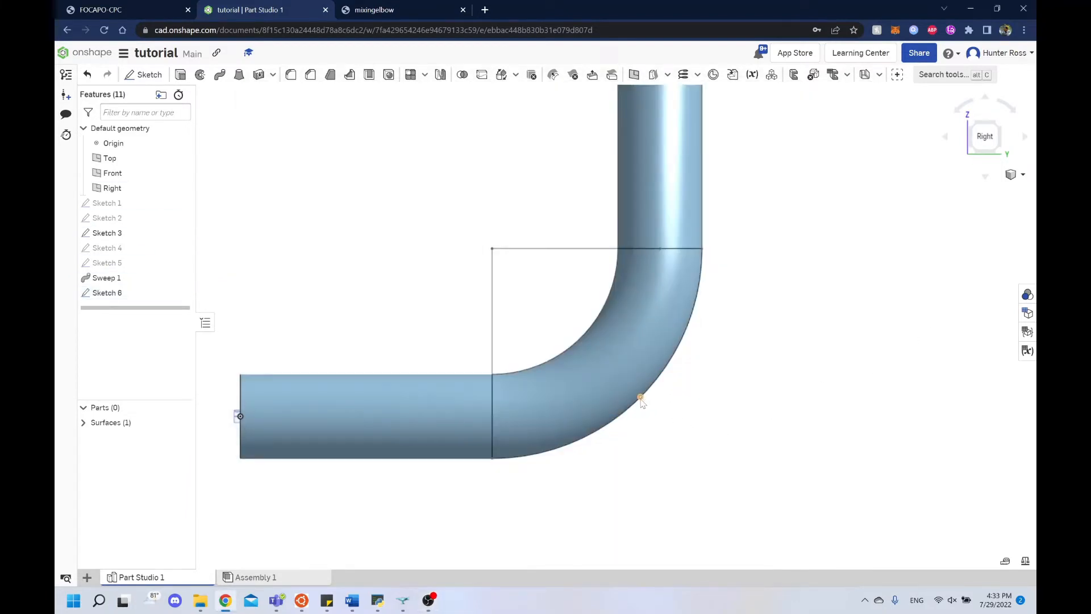
{"action": "scroll", "coordinate": [639, 397], "scroll_direction": "down", "scroll_amount": 5}
{"action": "scroll", "coordinate": [590, 248], "scroll_direction": "up", "scroll_amount": 6}
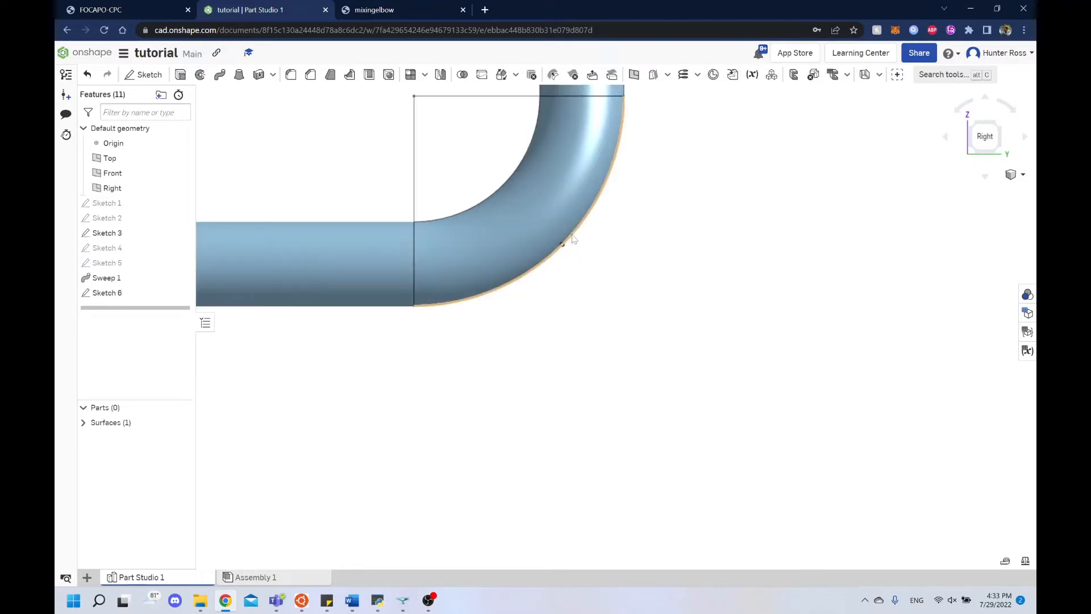
{"action": "scroll", "coordinate": [573, 295], "scroll_direction": "down", "scroll_amount": 4}
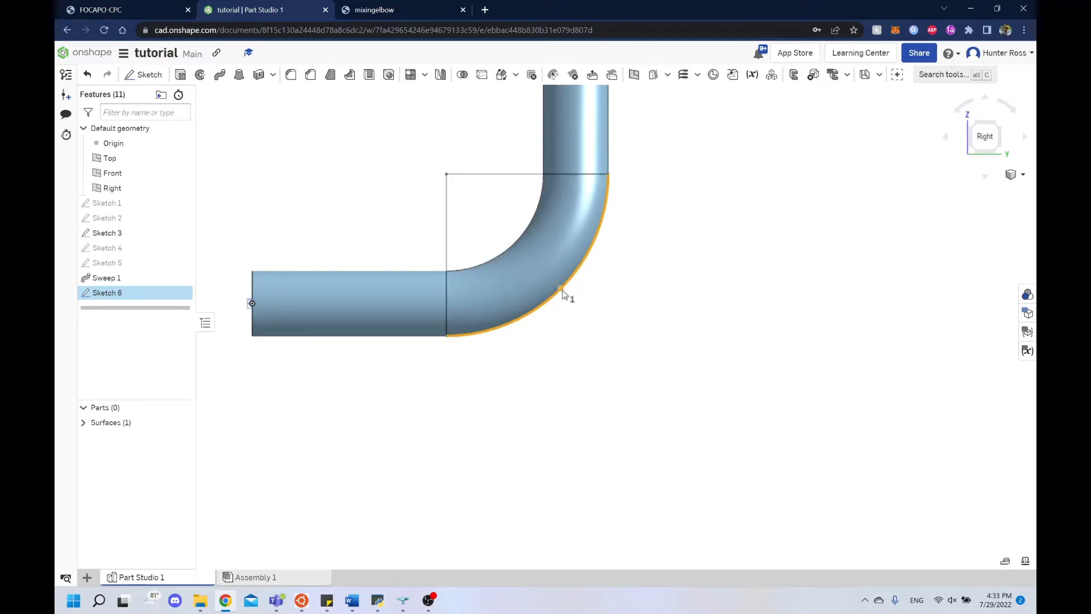
{"action": "middle_click_drag", "start_coordinate": [415, 154], "coordinate": [407, 218]}
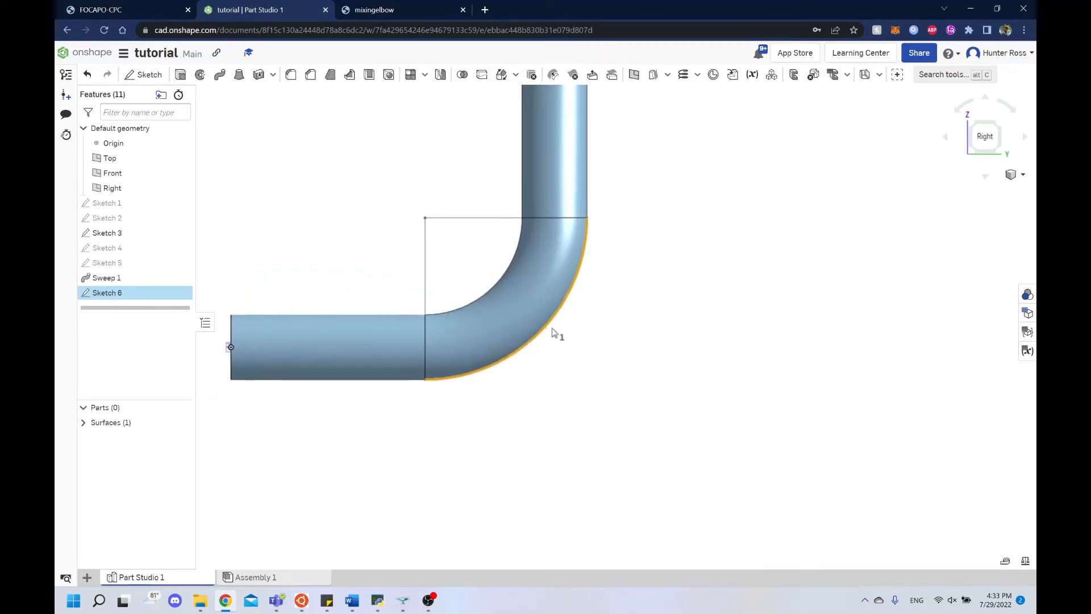
{"action": "left_click", "coordinate": [143, 74]}
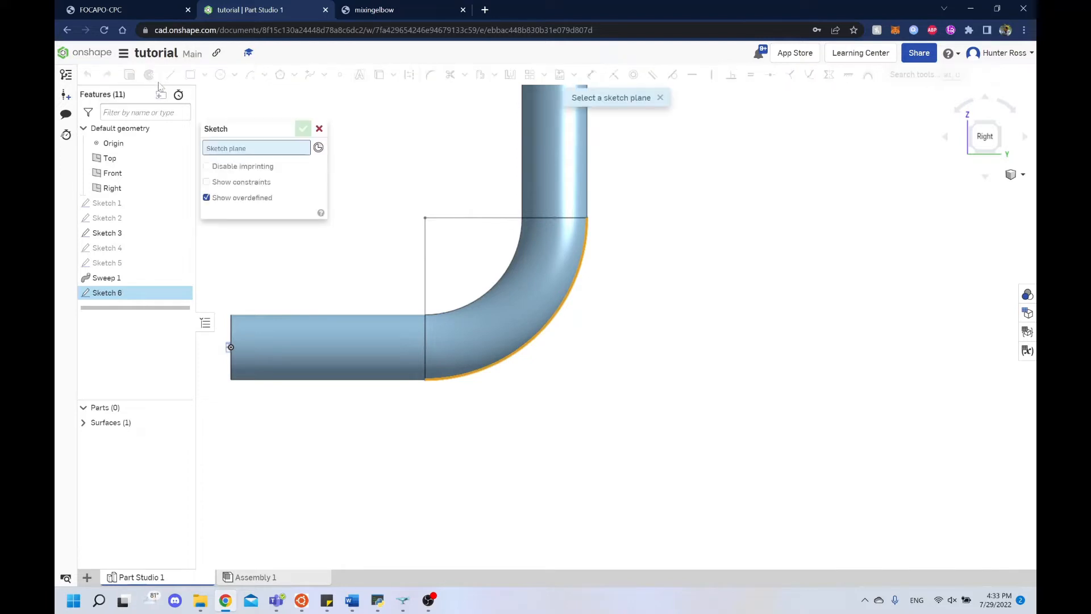
{"action": "scroll", "coordinate": [236, 363], "scroll_direction": "up", "scroll_amount": 5}
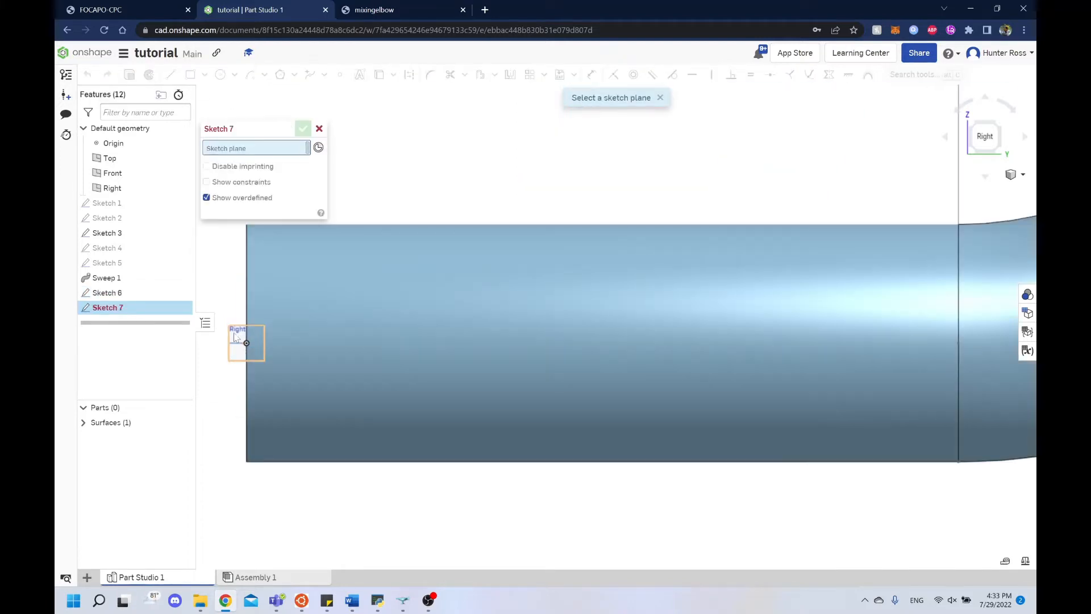
{"action": "left_click", "coordinate": [236, 337]}
{"action": "key", "text": "l"}
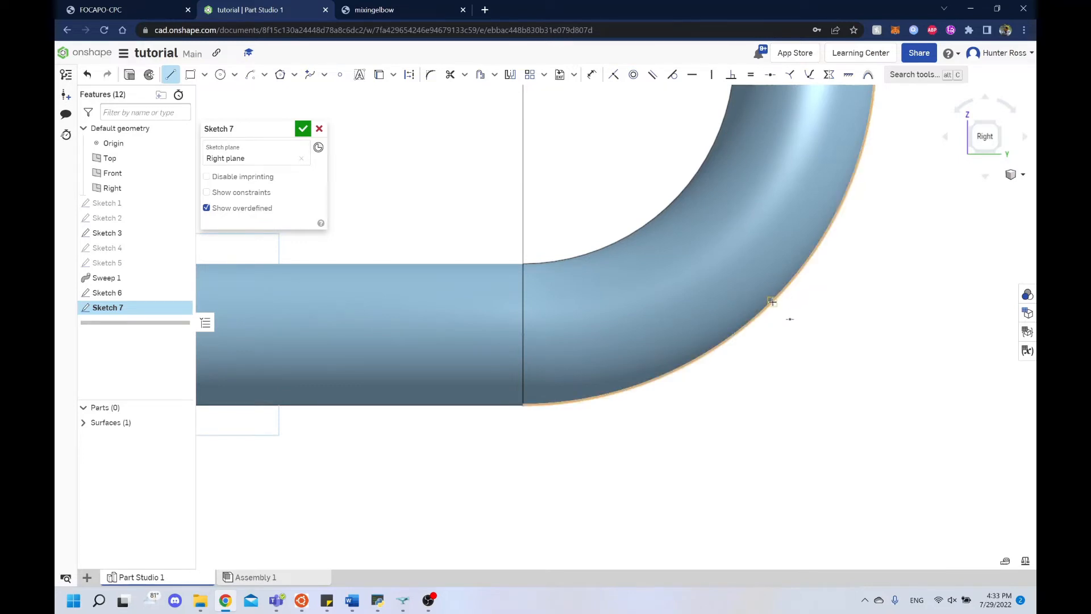
{"action": "middle_click_drag", "start_coordinate": [870, 196], "coordinate": [828, 289]}
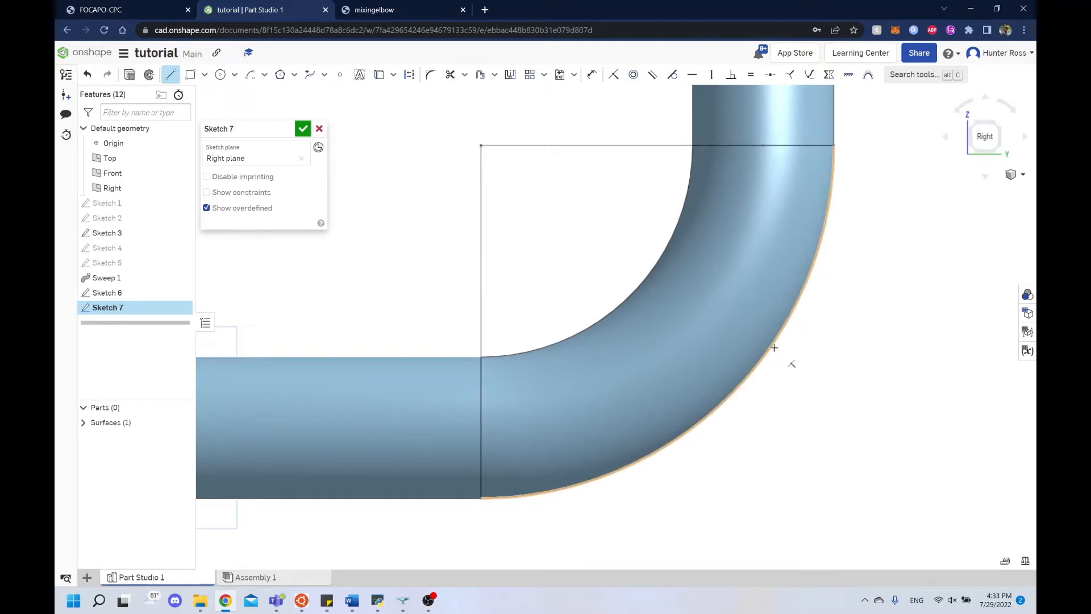
{"action": "left_click", "coordinate": [731, 394]}
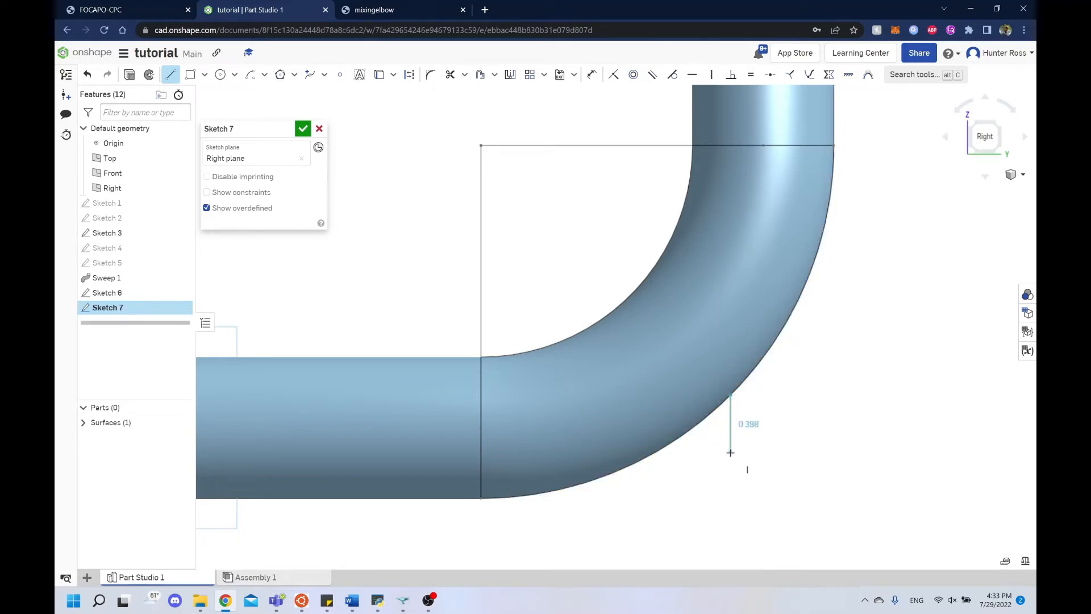
{"action": "scroll", "coordinate": [741, 486], "scroll_direction": "down", "scroll_amount": 2}
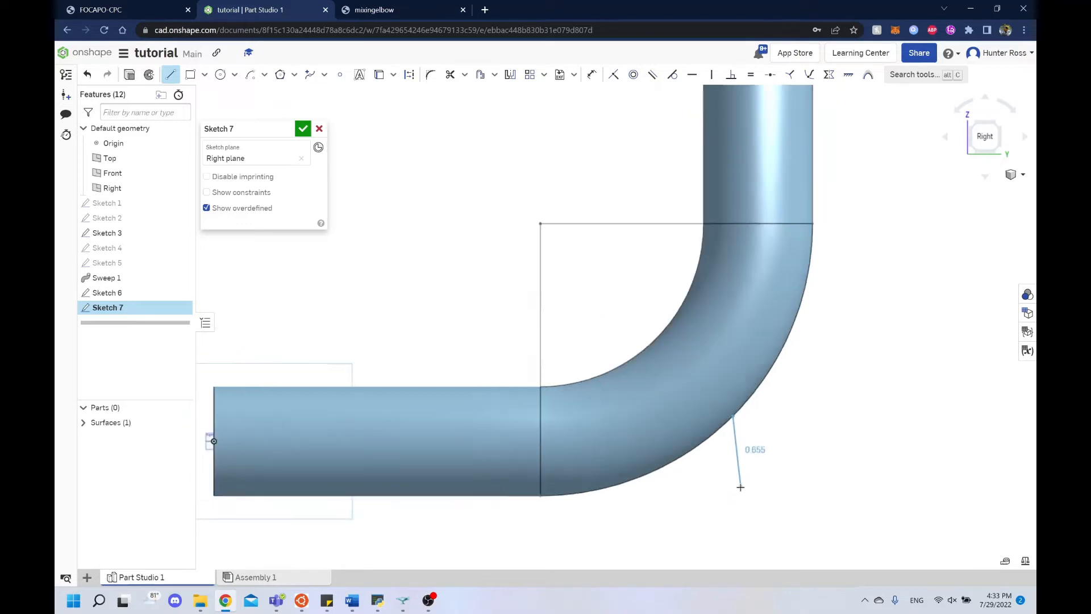
{"action": "middle_click_drag", "start_coordinate": [751, 480], "coordinate": [719, 368]}
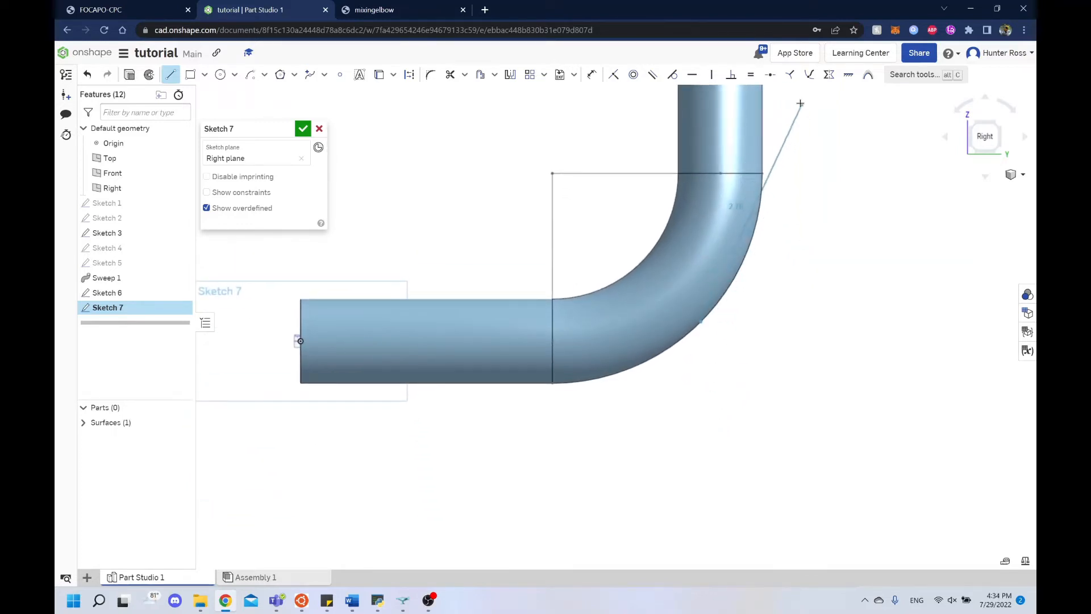
{"action": "key", "text": "Escape"}
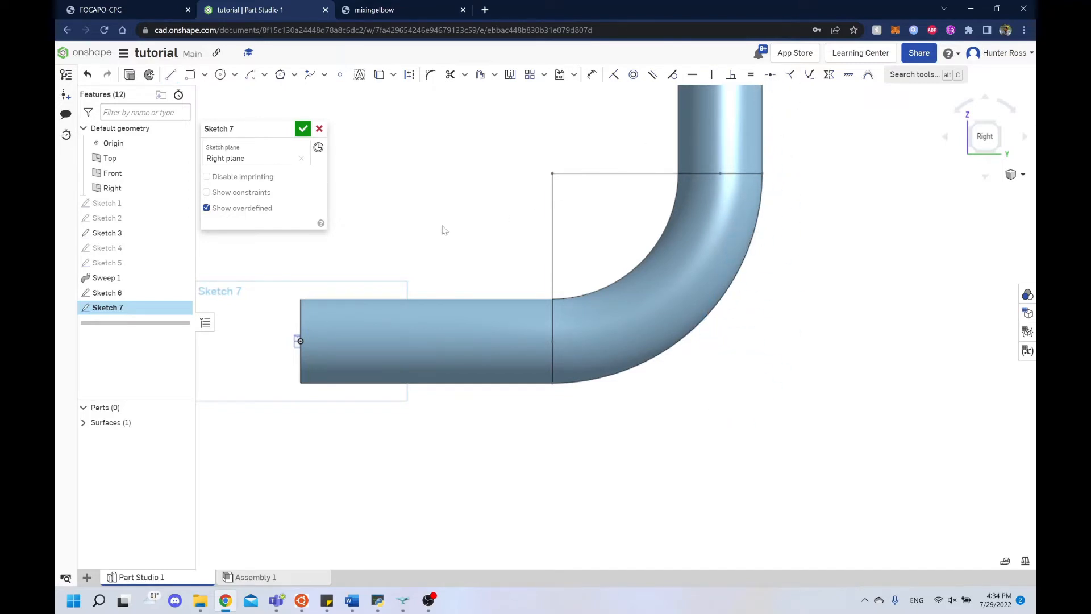
Sketch a vertical line about 1 m long straight down from the midpoint of the bend's outer arc
{"action": "middle_click_drag", "start_coordinate": [442, 226], "coordinate": [389, 234]}
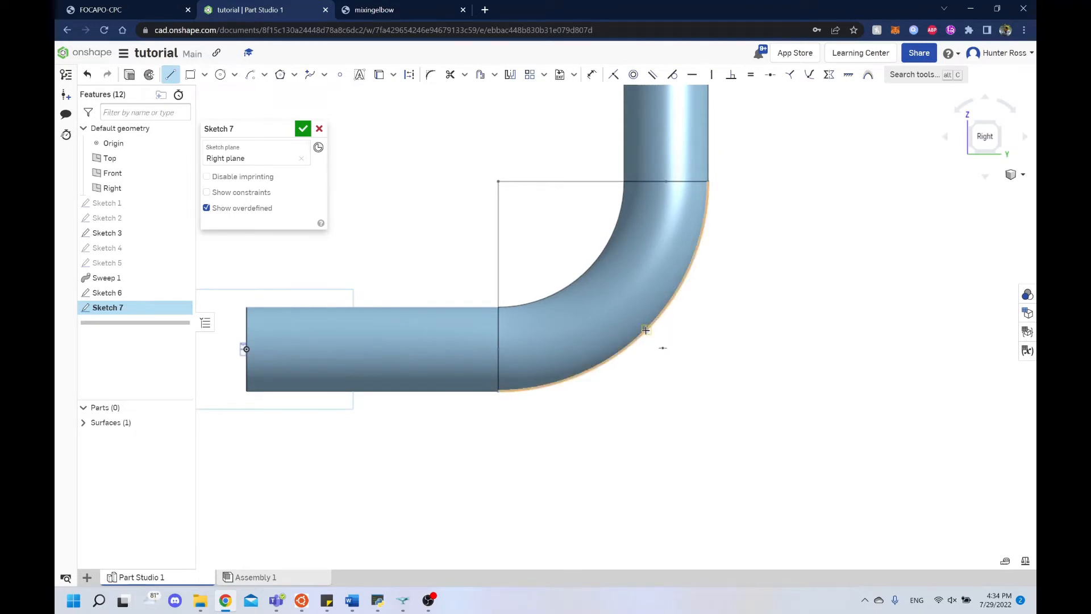
{"action": "left_click", "coordinate": [648, 337]}
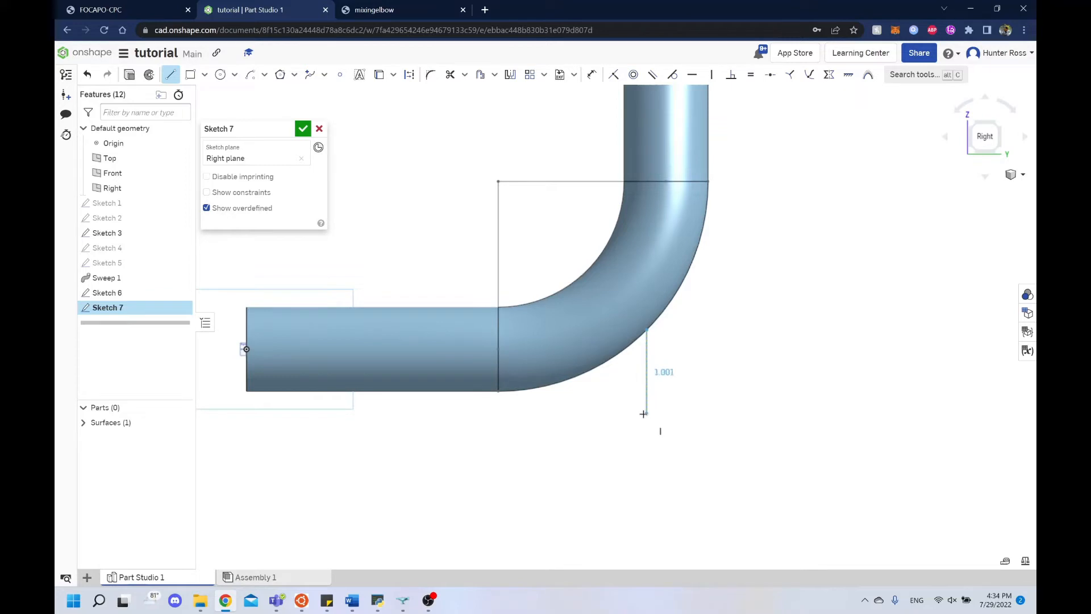
{"action": "left_click", "coordinate": [644, 414]}
{"action": "key", "text": "Escape"}
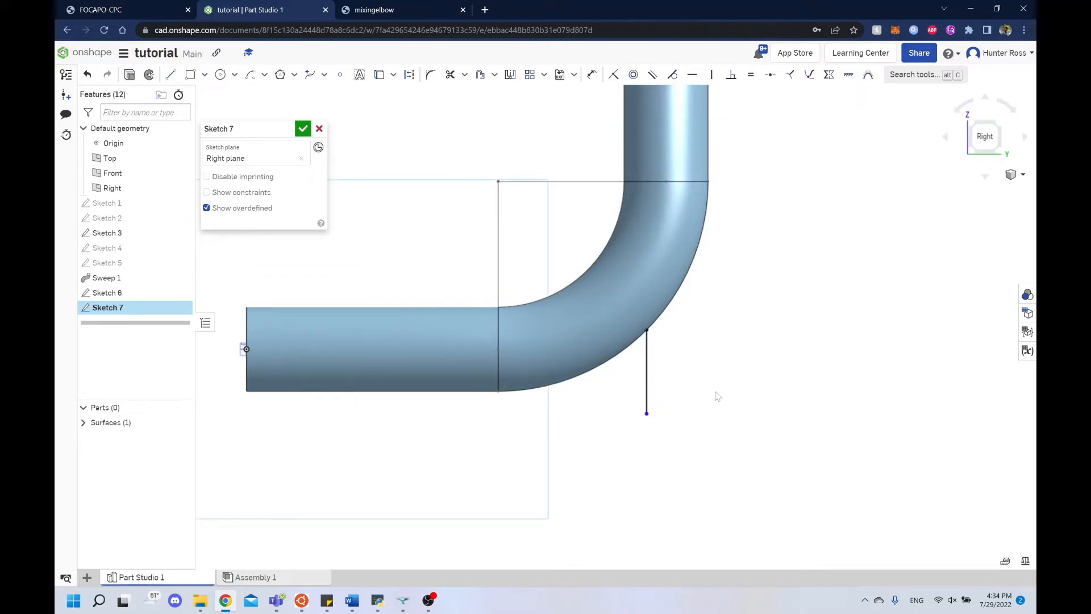
Dimension the length of the vertical branch line below the bend's outer arc
{"action": "key", "text": "d"}
{"action": "left_click", "coordinate": [647, 375]}
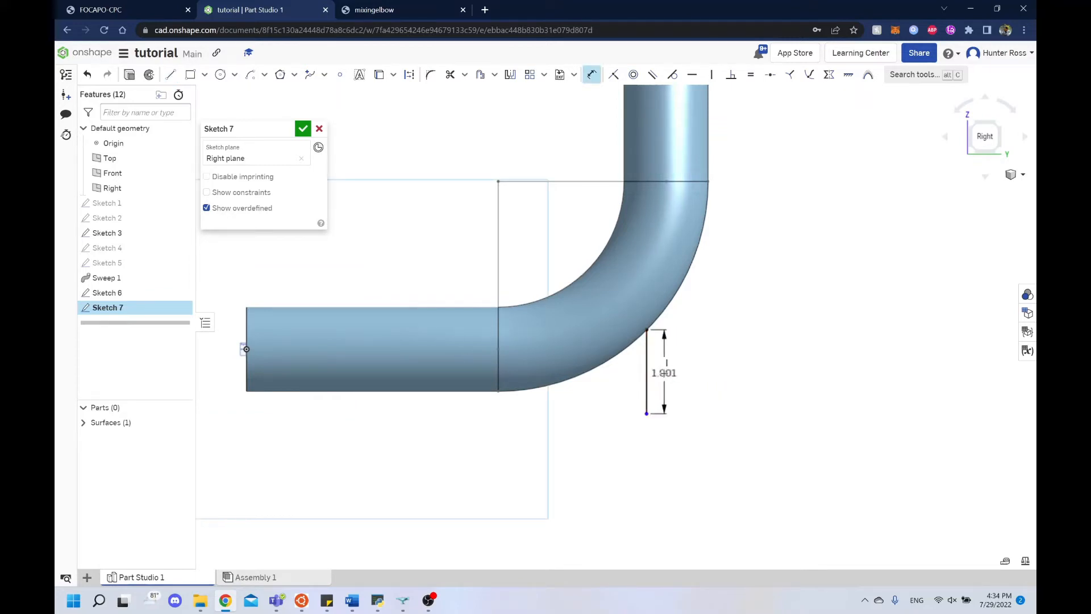
{"action": "left_click", "coordinate": [682, 379]}
{"action": "key", "text": "Return"}
Inspect the branch line against the bend's outer surface from several angles and accept Sketch 7
{"action": "mouse_move", "coordinate": [723, 351]}
{"action": "right_mouse_down"}
{"action": "mouse_move", "coordinate": [755, 273]}
{"action": "mouse_move", "coordinate": [703, 350]}
{"action": "mouse_move", "coordinate": [745, 360]}
{"action": "mouse_move", "coordinate": [696, 306]}
{"action": "mouse_move", "coordinate": [650, 293]}
{"action": "right_mouse_up"}
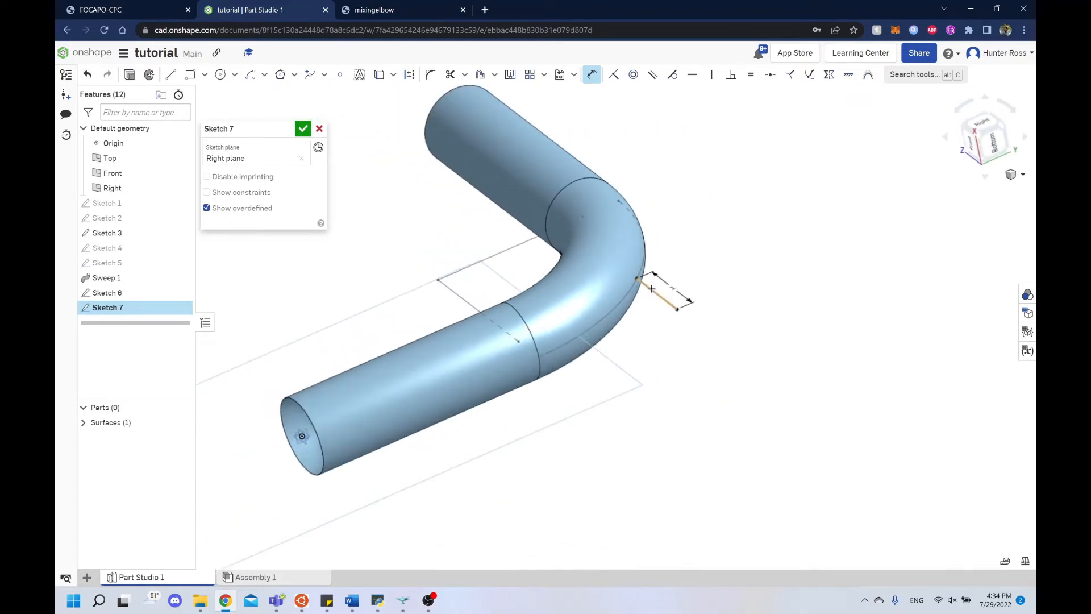
{"action": "scroll", "coordinate": [662, 243], "scroll_direction": "up", "scroll_amount": 5}
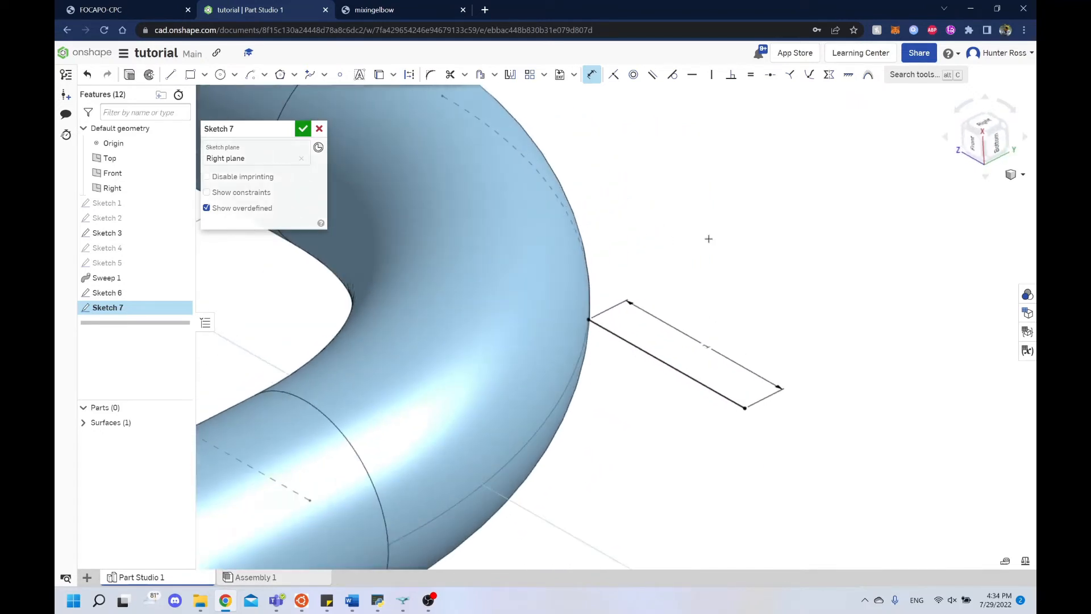
{"action": "right_click_drag", "start_coordinate": [584, 295], "coordinate": [603, 323]}
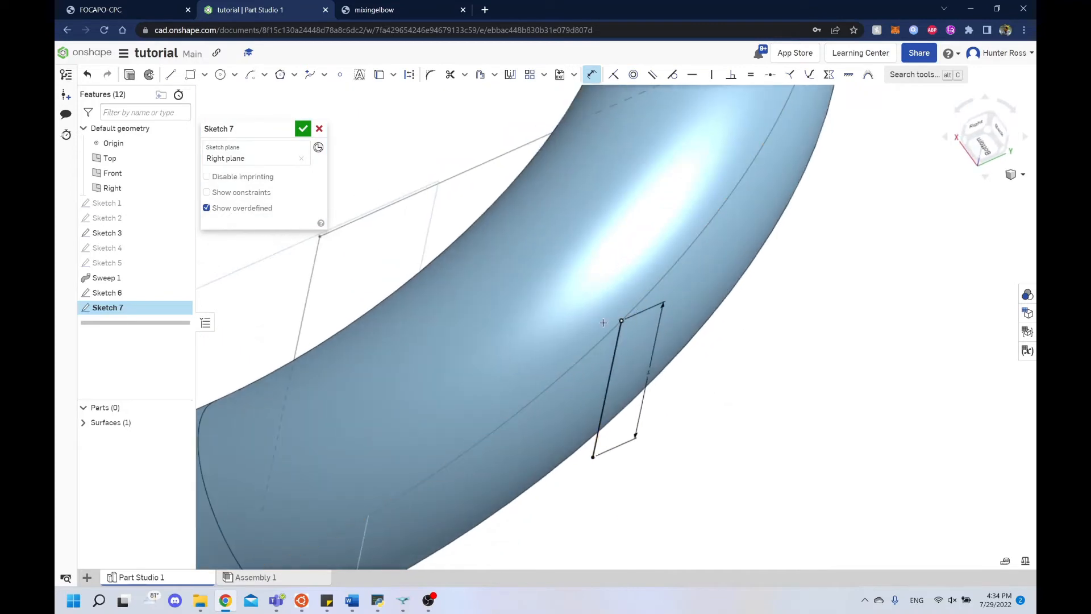
{"action": "mouse_move", "coordinate": [762, 386]}
{"action": "right_mouse_down"}
{"action": "mouse_move", "coordinate": [789, 354]}
{"action": "mouse_move", "coordinate": [775, 370]}
{"action": "mouse_move", "coordinate": [772, 361]}
{"action": "mouse_move", "coordinate": [799, 381]}
{"action": "right_mouse_up"}
{"action": "scroll", "coordinate": [754, 318], "scroll_direction": "up", "scroll_amount": 3}
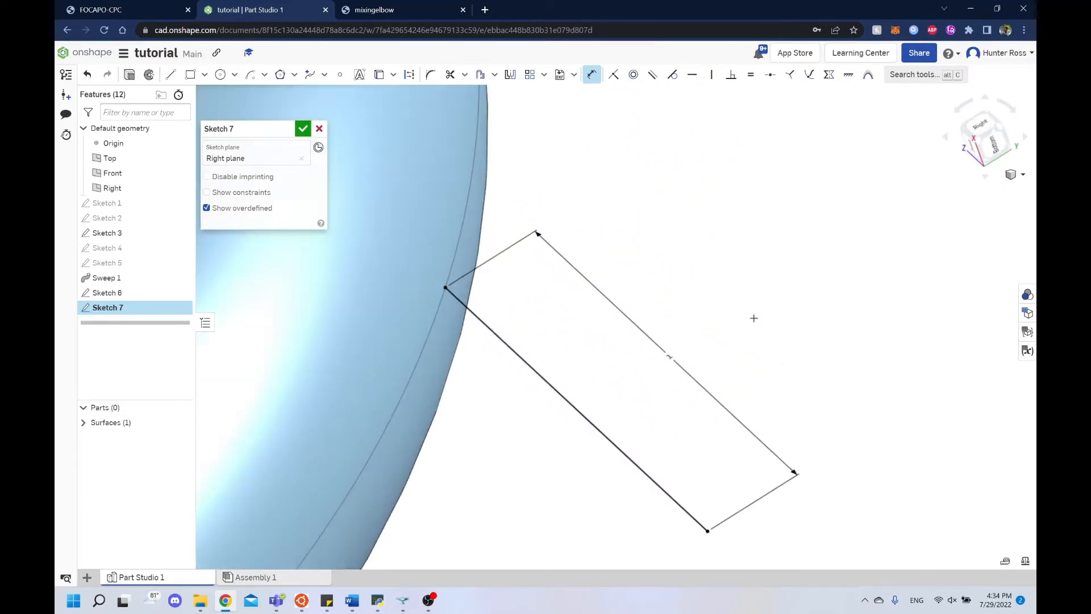
{"action": "scroll", "coordinate": [754, 318], "scroll_direction": "down", "scroll_amount": 5}
{"action": "right_click_drag", "start_coordinate": [792, 290], "coordinate": [805, 236]}
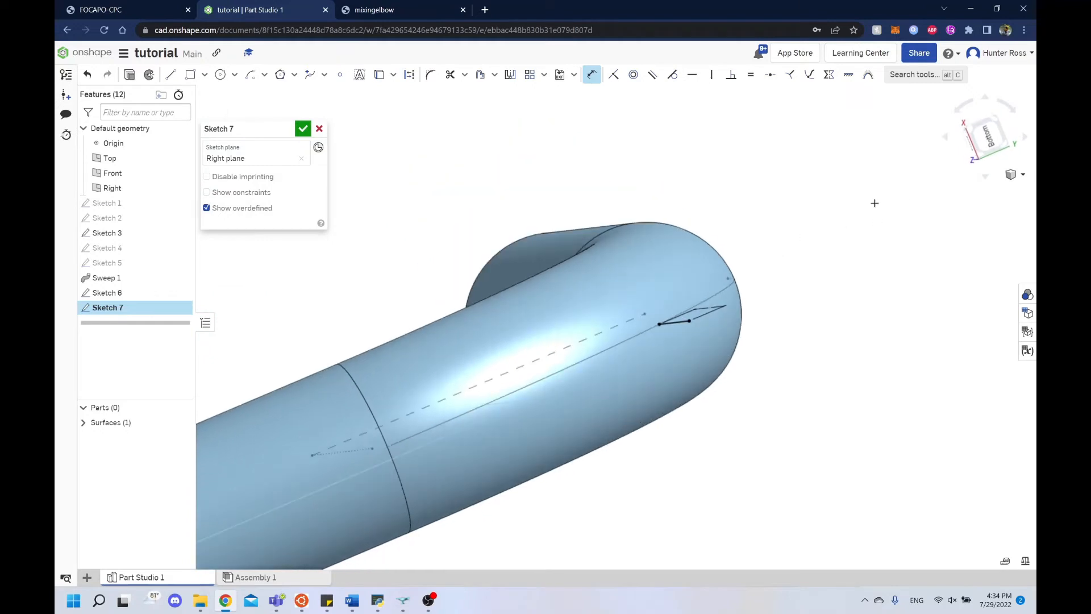
{"action": "mouse_move", "coordinate": [875, 203]}
{"action": "right_mouse_down"}
{"action": "mouse_move", "coordinate": [860, 219]}
{"action": "mouse_move", "coordinate": [868, 209]}
{"action": "right_mouse_up"}
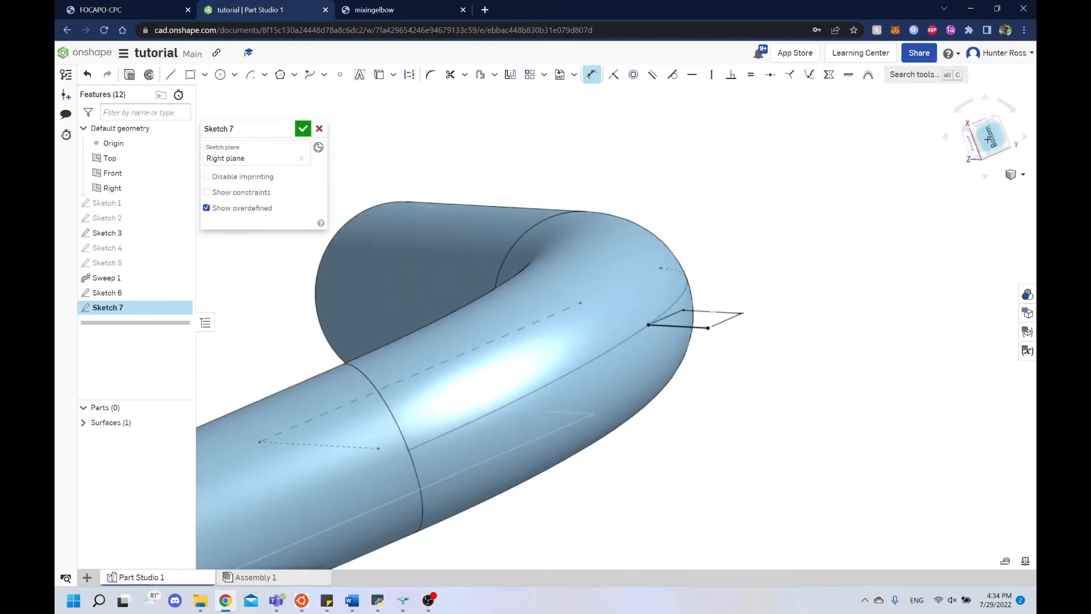
{"action": "scroll", "coordinate": [758, 253], "scroll_direction": "down", "scroll_amount": 4}
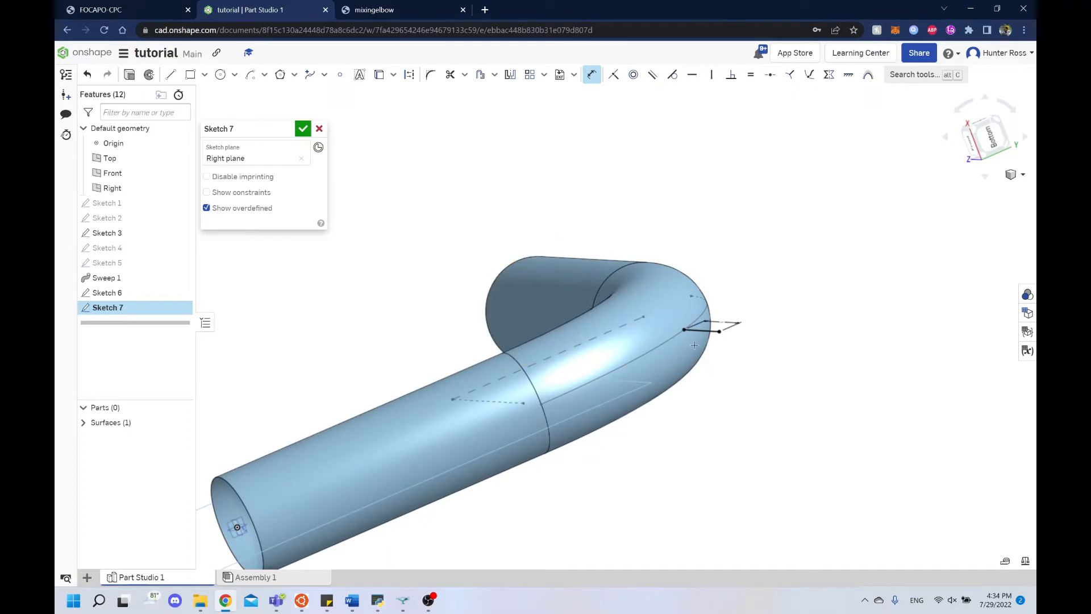
{"action": "right_click_drag", "start_coordinate": [534, 333], "coordinate": [401, 327]}
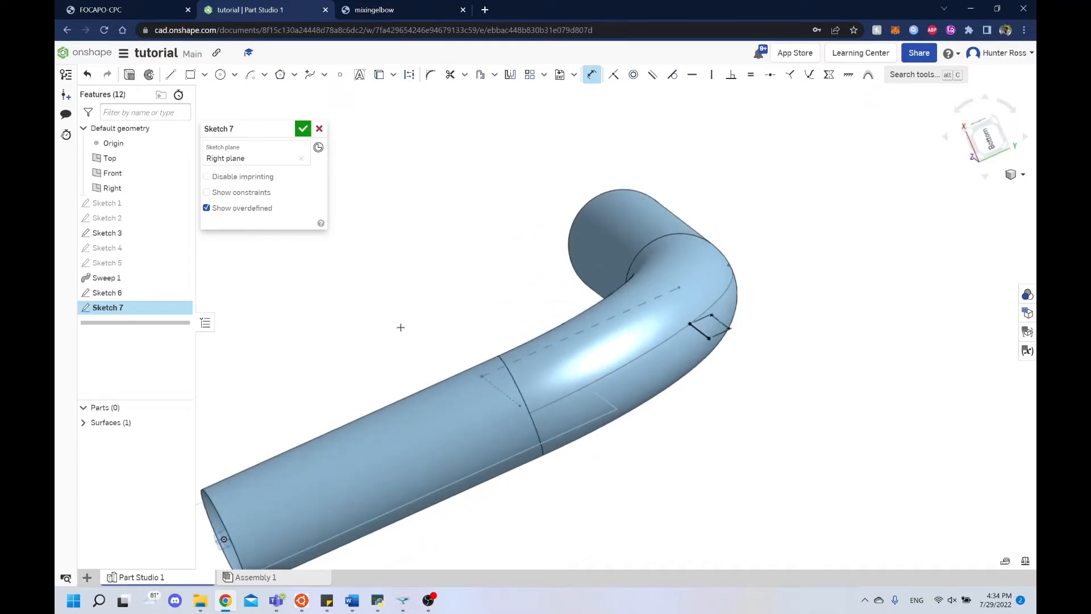
{"action": "left_click", "coordinate": [303, 128]}
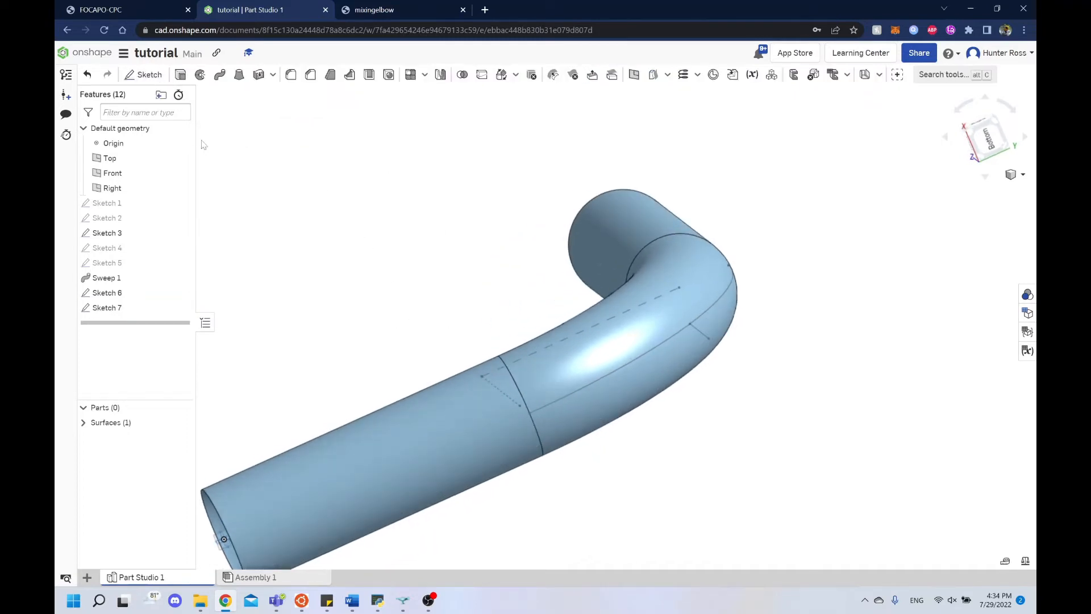
{"action": "left_click", "coordinate": [143, 75]}
{"action": "left_click", "coordinate": [964, 144]}
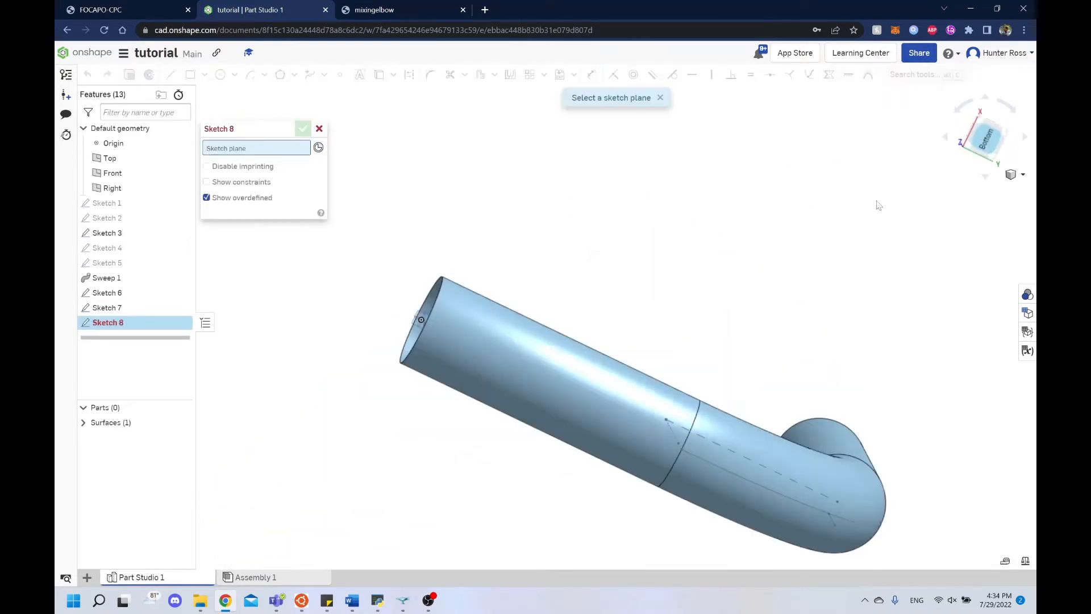
{"action": "middle_click_drag", "start_coordinate": [495, 139], "coordinate": [476, 277]}
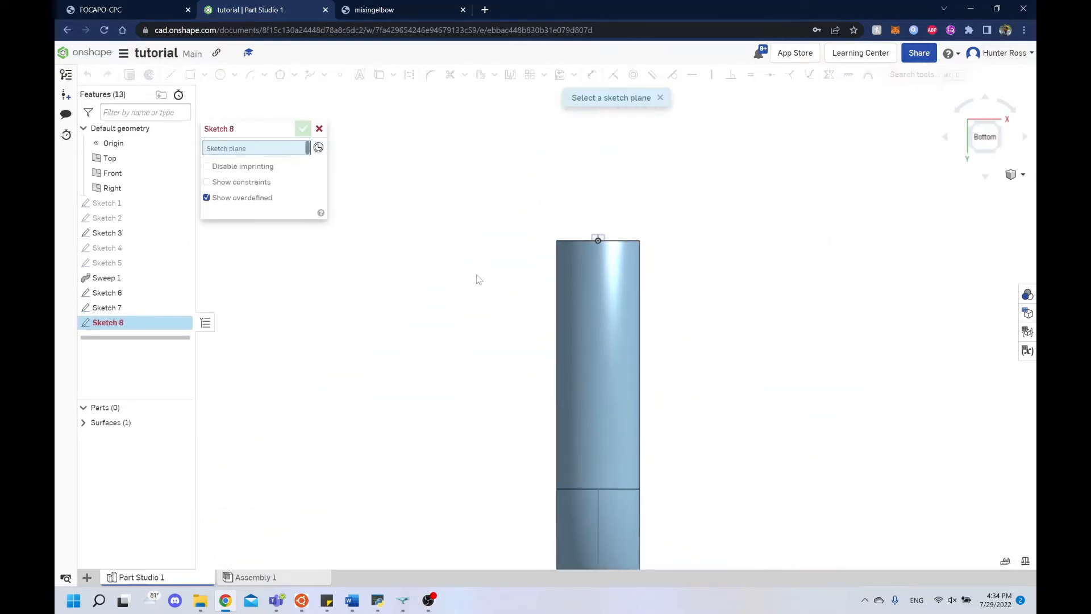
{"action": "scroll", "coordinate": [588, 180], "scroll_direction": "up", "scroll_amount": 6}
{"action": "left_click", "coordinate": [627, 446]}
{"action": "scroll", "coordinate": [452, 345], "scroll_direction": "down", "scroll_amount": 5}
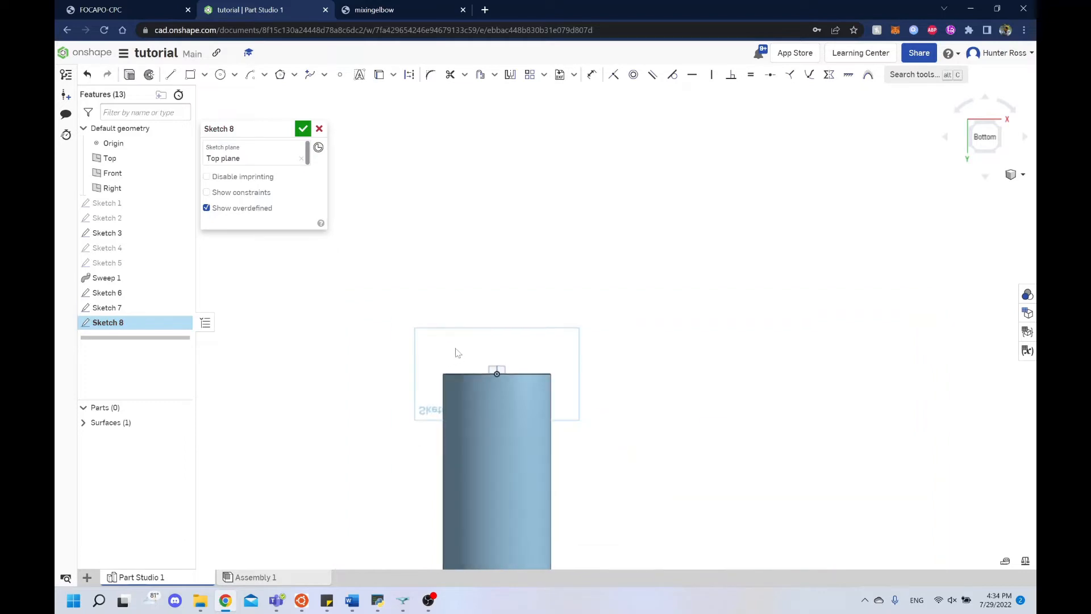
{"action": "middle_click_drag", "start_coordinate": [453, 345], "coordinate": [552, 111]}
{"action": "middle_click_drag", "start_coordinate": [513, 386], "coordinate": [543, 168]}
{"action": "scroll", "coordinate": [511, 309], "scroll_direction": "down", "scroll_amount": 3}
{"action": "right_click_drag", "start_coordinate": [591, 322], "coordinate": [519, 238]}
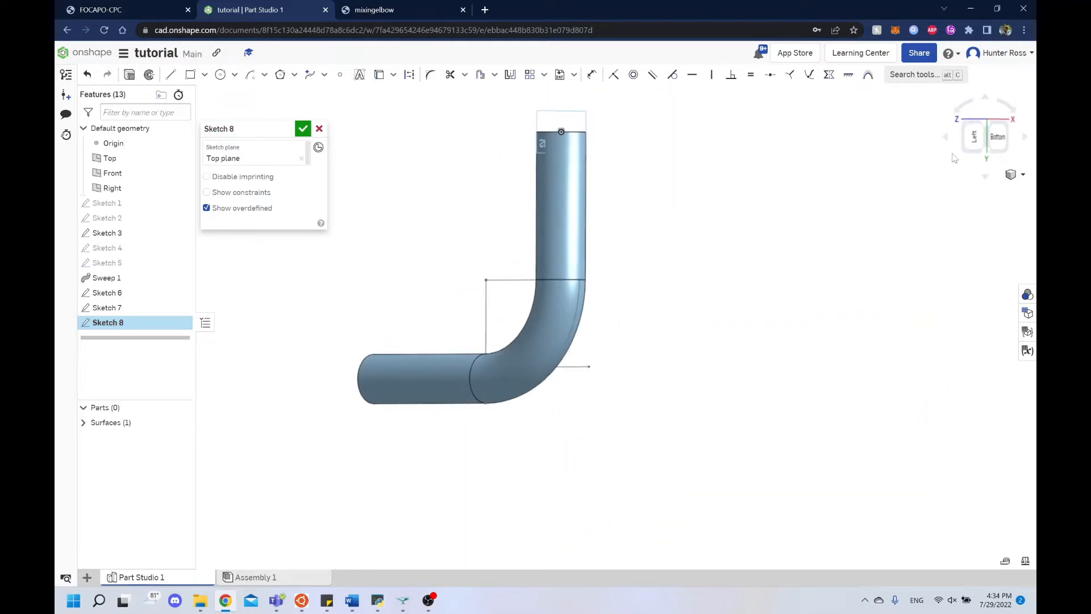
{"action": "left_click", "coordinate": [992, 136]}
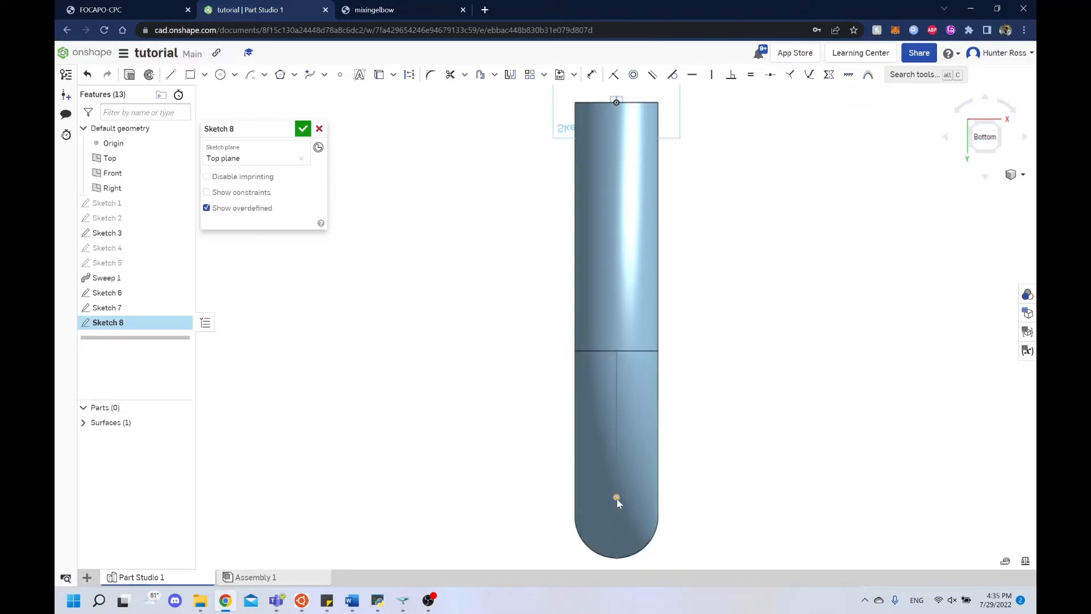
{"action": "right_click_drag", "start_coordinate": [806, 452], "coordinate": [841, 457]}
{"action": "middle_click_drag", "start_coordinate": [796, 415], "coordinate": [755, 294]}
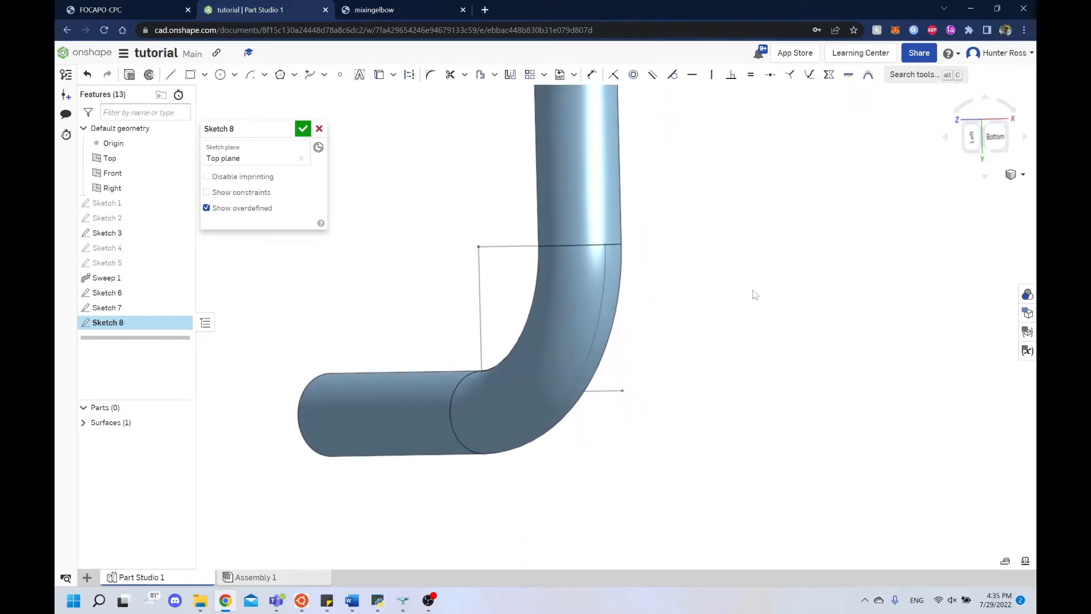
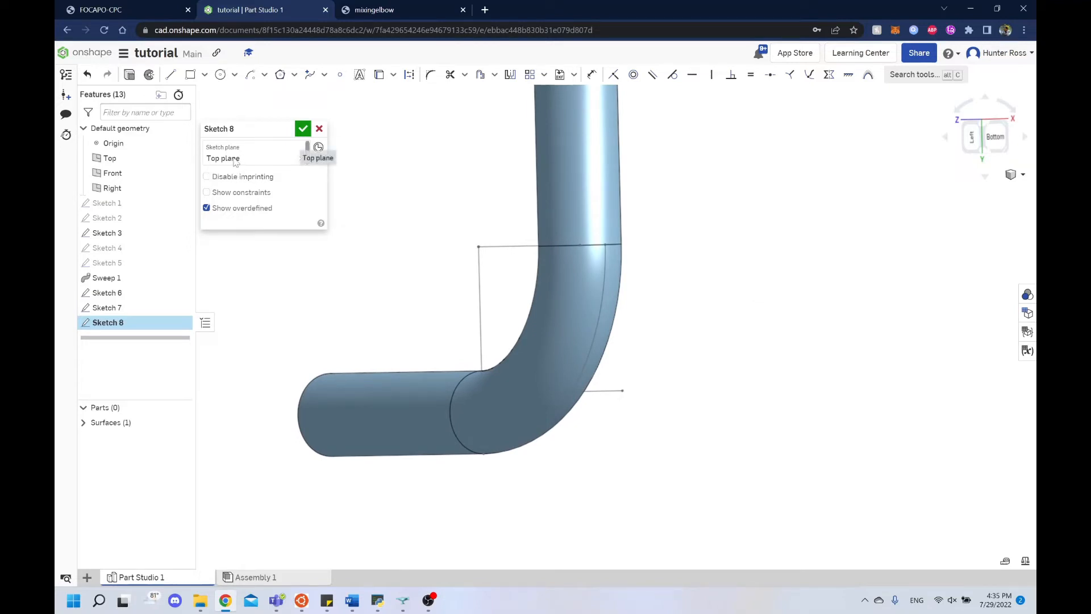
{"action": "left_click", "coordinate": [221, 74]}
{"action": "key", "text": "n"}
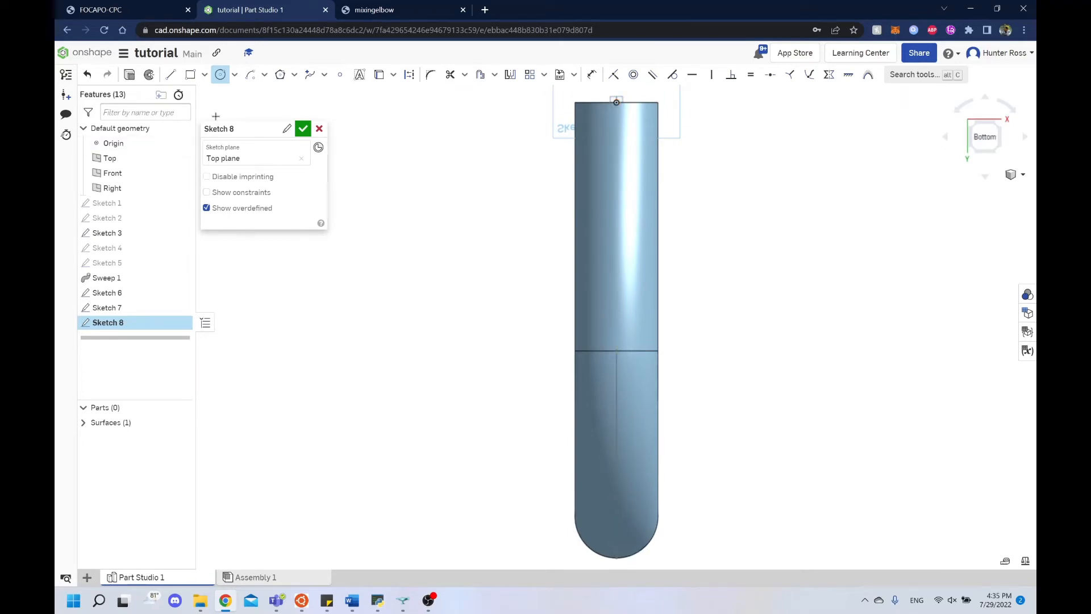
{"action": "left_click", "coordinate": [319, 128]}
Reopen Sketch 7 and try to place a circle at the free end of the branch line
{"action": "right_click", "coordinate": [119, 310]}
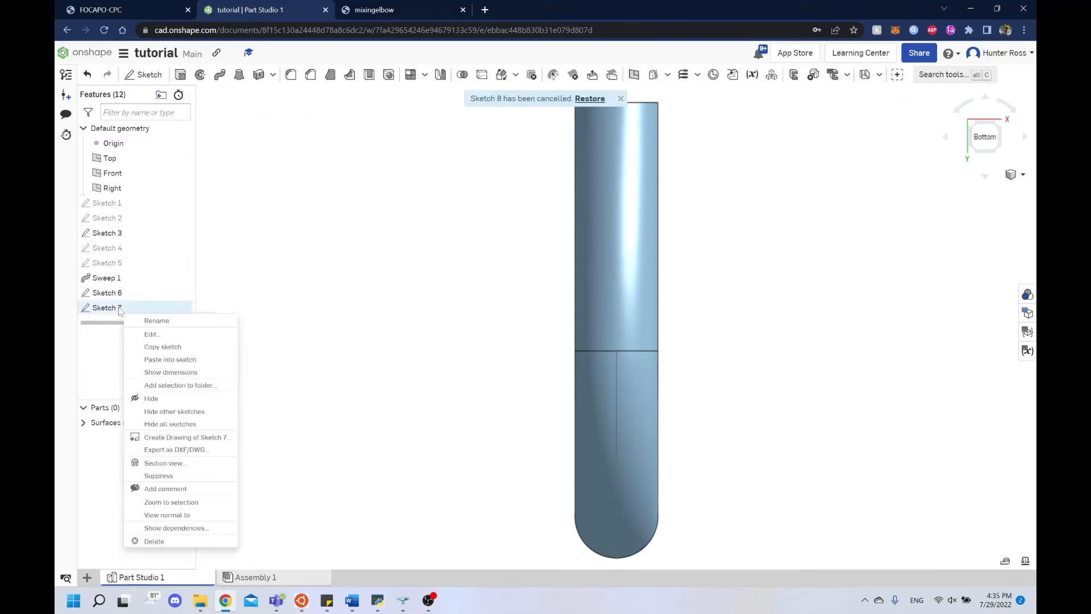
{"action": "left_click", "coordinate": [160, 336]}
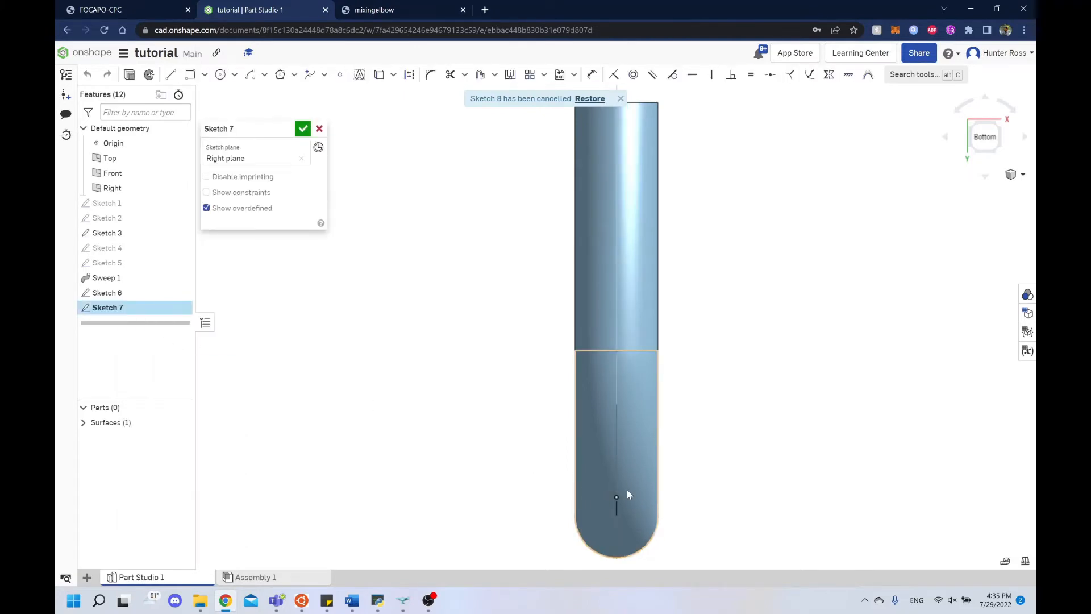
{"action": "right_click_drag", "start_coordinate": [627, 494], "coordinate": [696, 489]}
{"action": "left_click", "coordinate": [993, 120]}
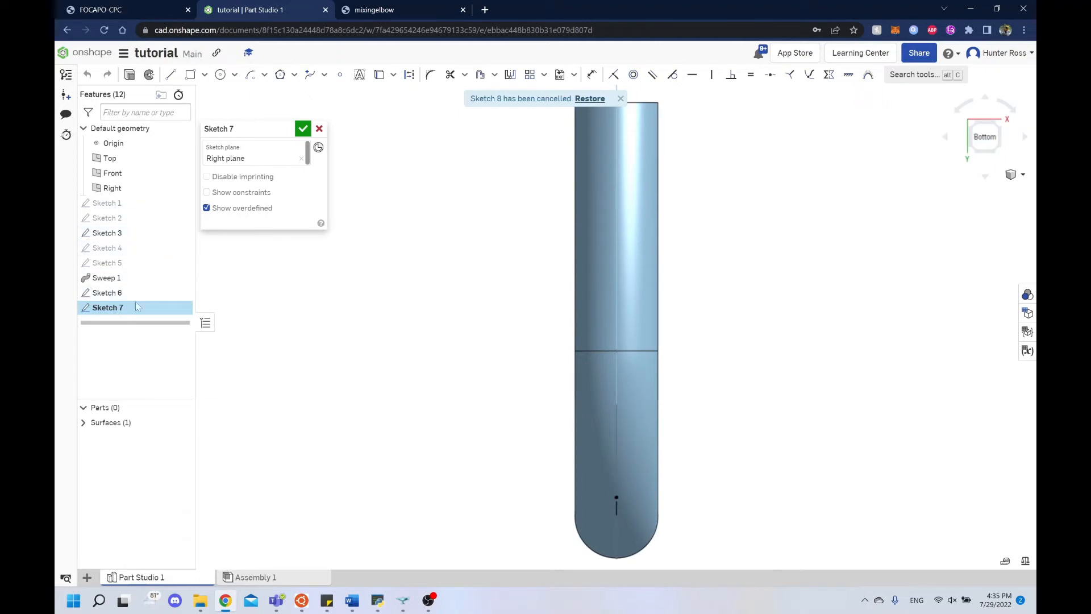
{"action": "left_click", "coordinate": [220, 74]}
{"action": "right_click_drag", "start_coordinate": [615, 500], "coordinate": [716, 471]}
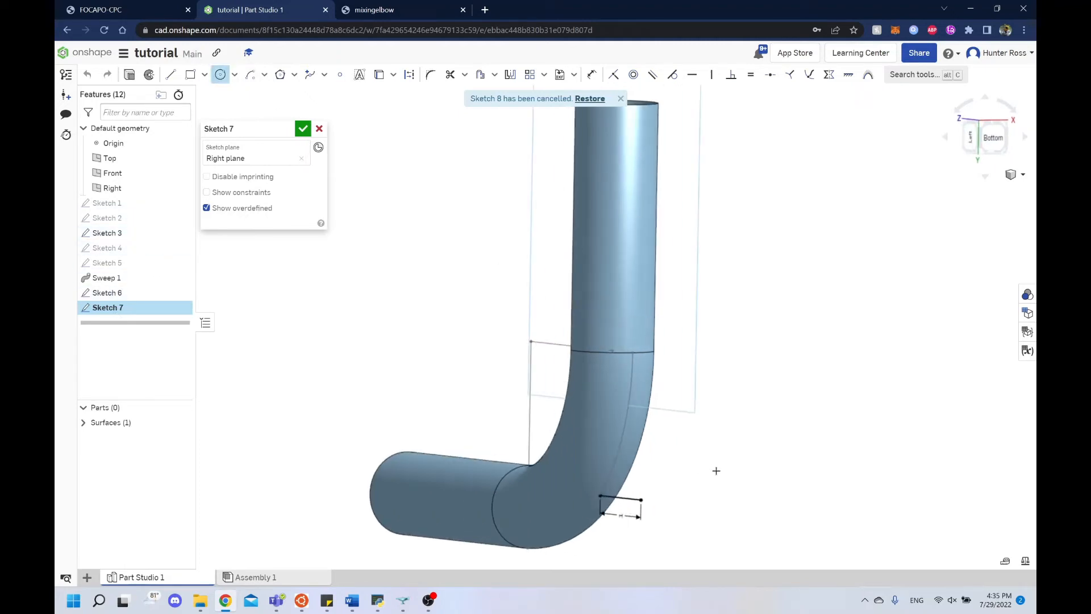
{"action": "left_click", "coordinate": [641, 500]}
{"action": "mouse_move", "coordinate": [689, 482]}
{"action": "right_mouse_down"}
{"action": "mouse_move", "coordinate": [653, 502]}
{"action": "mouse_move", "coordinate": [668, 530]}
{"action": "mouse_move", "coordinate": [663, 470]}
{"action": "mouse_move", "coordinate": [708, 446]}
{"action": "mouse_move", "coordinate": [705, 398]}
{"action": "mouse_move", "coordinate": [670, 335]}
{"action": "right_mouse_up"}
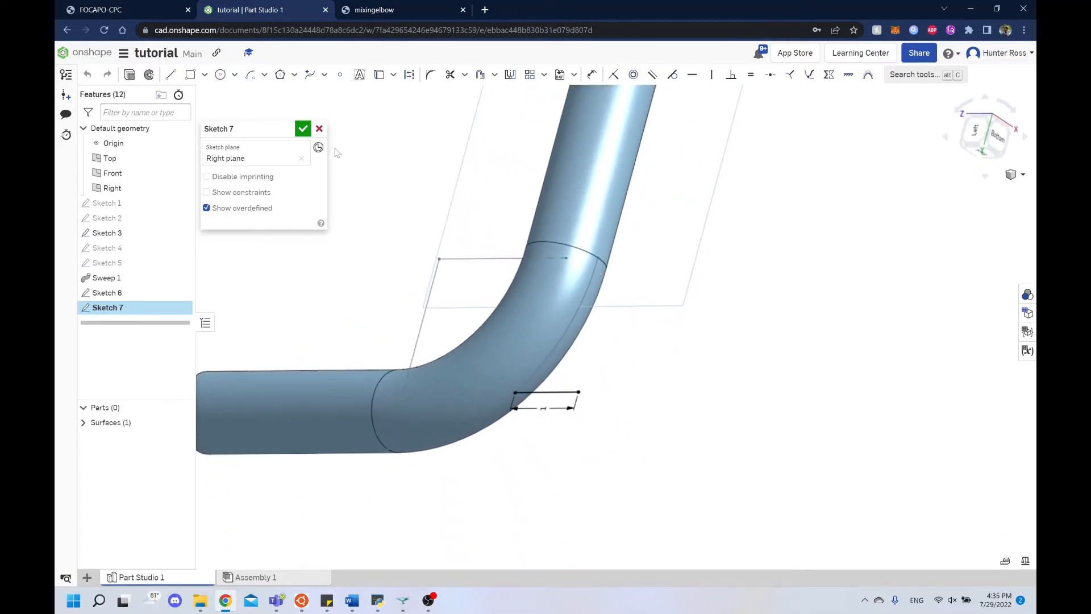
{"action": "left_click", "coordinate": [303, 129]}
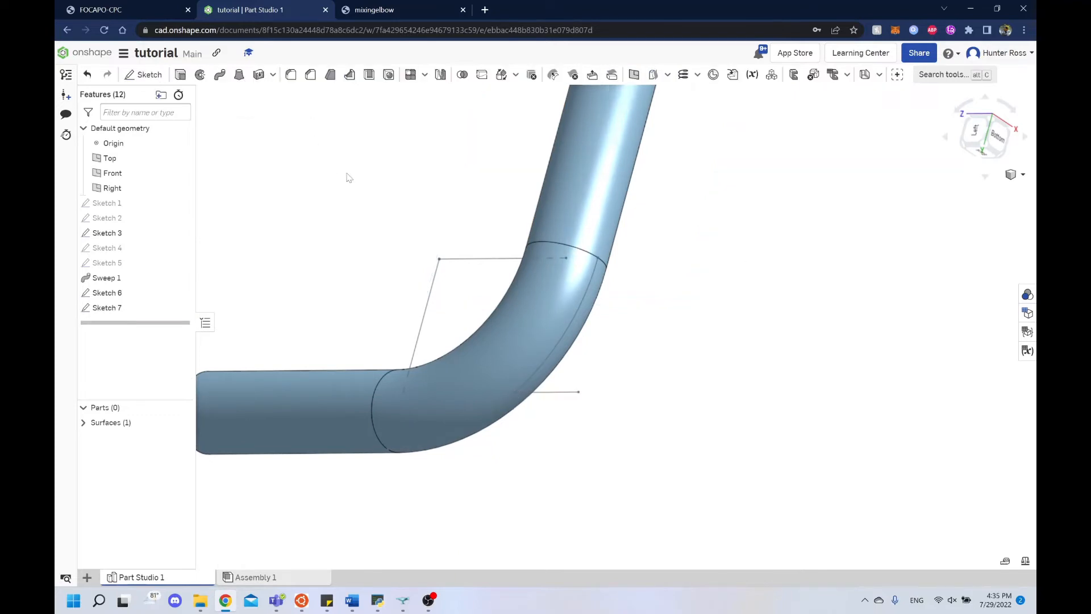
{"action": "mouse_move", "coordinate": [348, 175]}
{"action": "right_mouse_down"}
{"action": "mouse_move", "coordinate": [456, 238]}
{"action": "mouse_move", "coordinate": [482, 218]}
{"action": "right_mouse_up"}
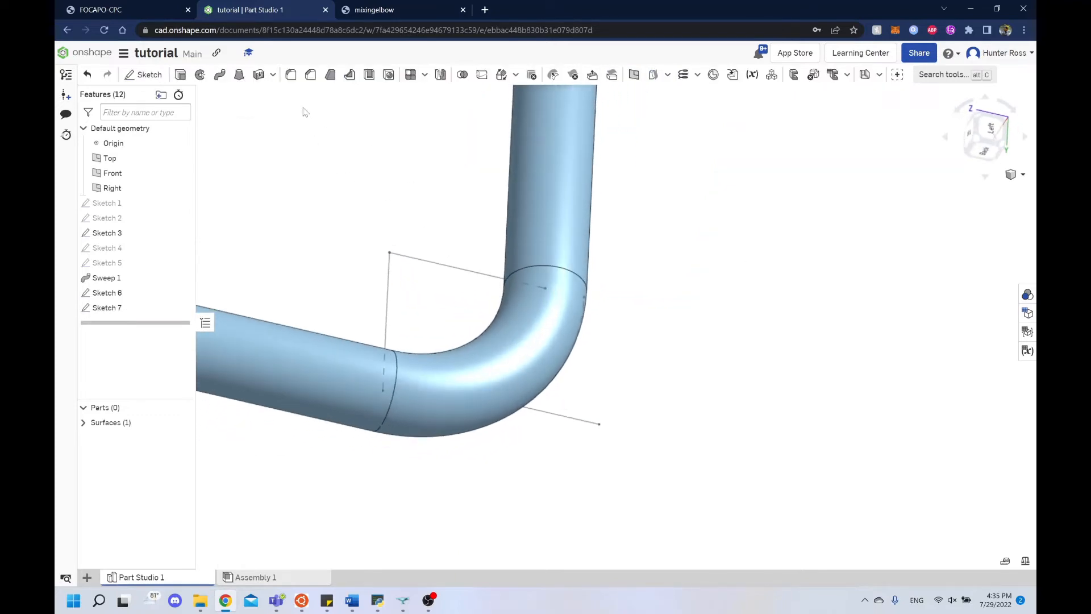
{"action": "right_click_drag", "start_coordinate": [462, 151], "coordinate": [512, 126]}
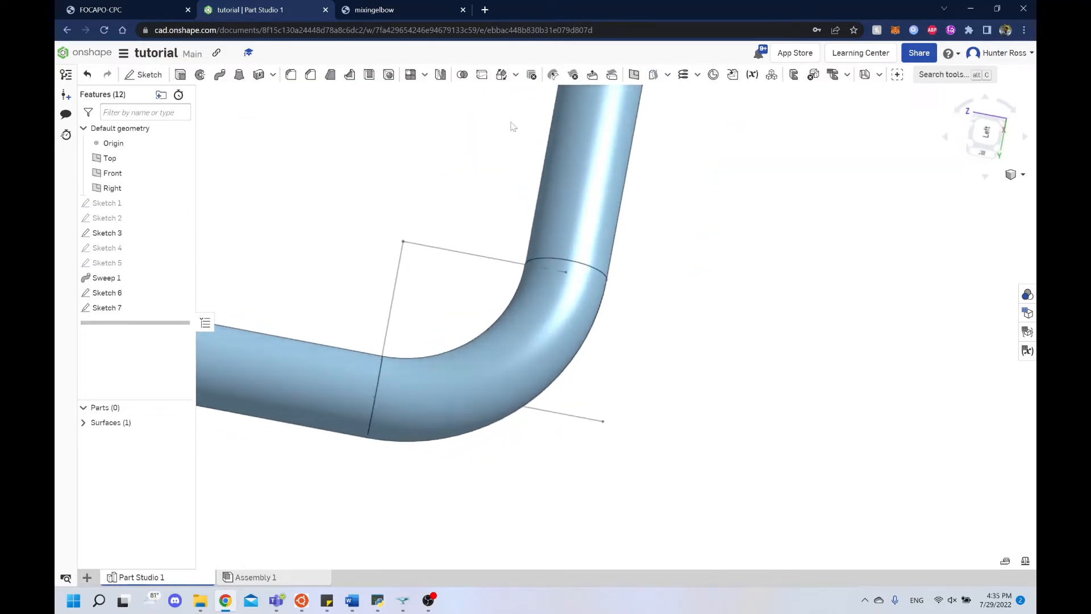
{"action": "left_click", "coordinate": [635, 75]}
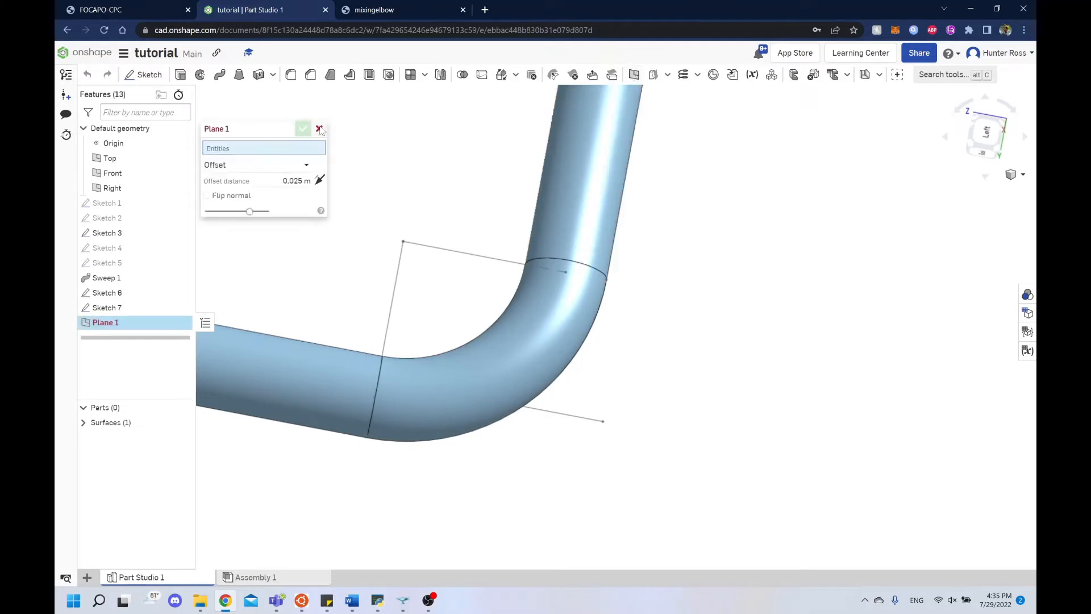
{"action": "left_click", "coordinate": [320, 129]}
{"action": "right_click_drag", "start_coordinate": [811, 130], "coordinate": [885, 117]}
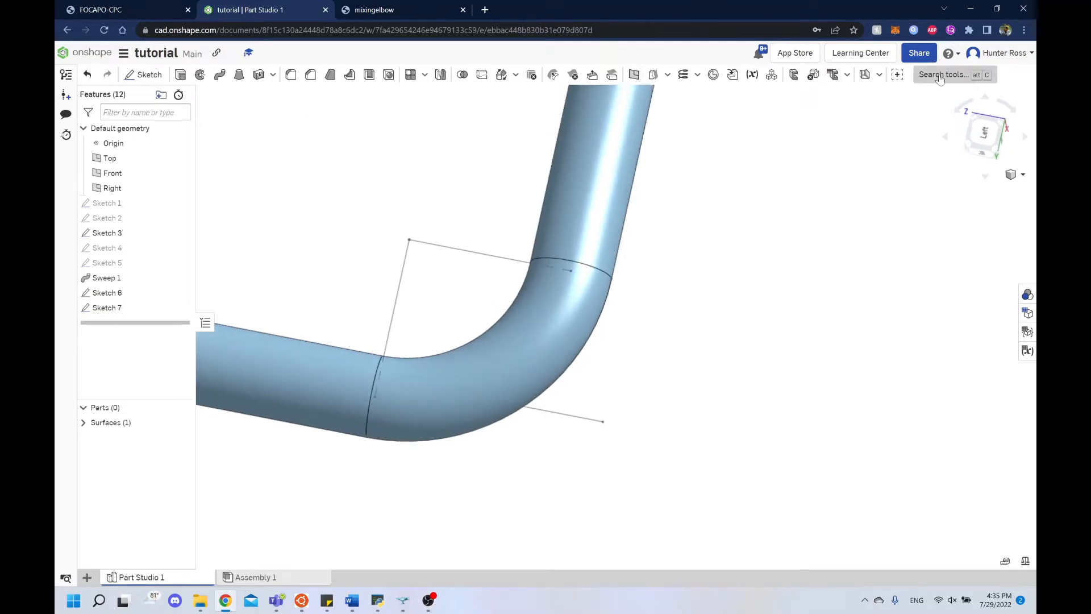
{"action": "left_click", "coordinate": [940, 76]}
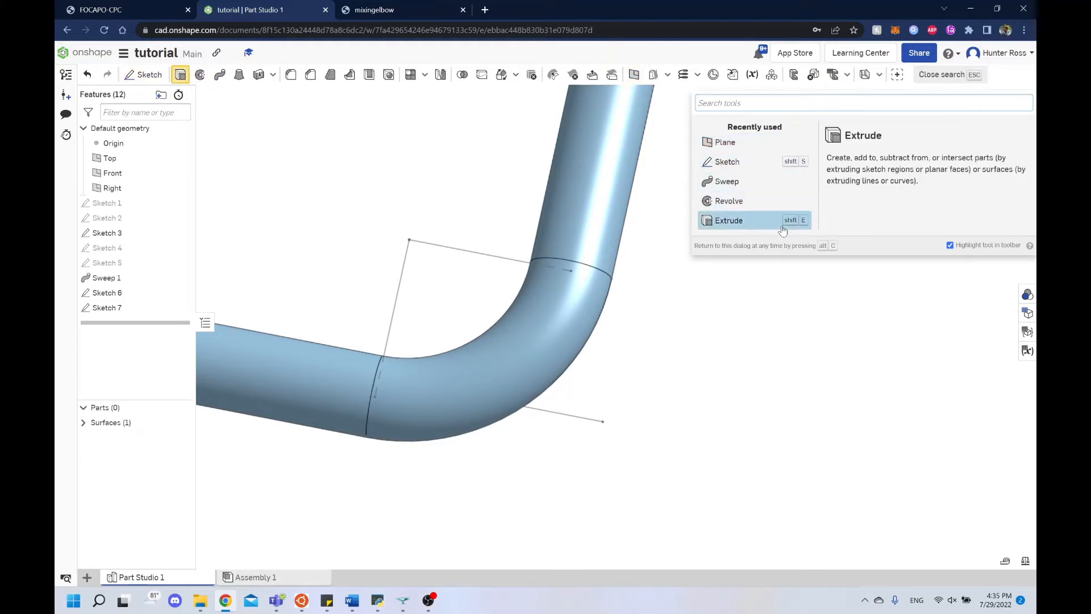
{"action": "left_click", "coordinate": [758, 163]}
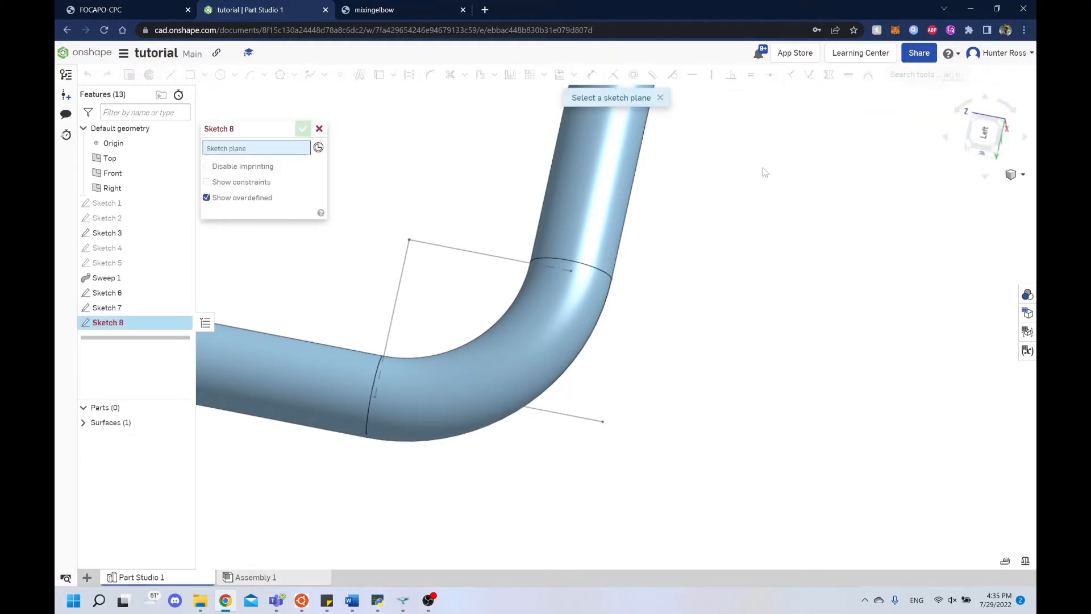
{"action": "left_click", "coordinate": [319, 128]}
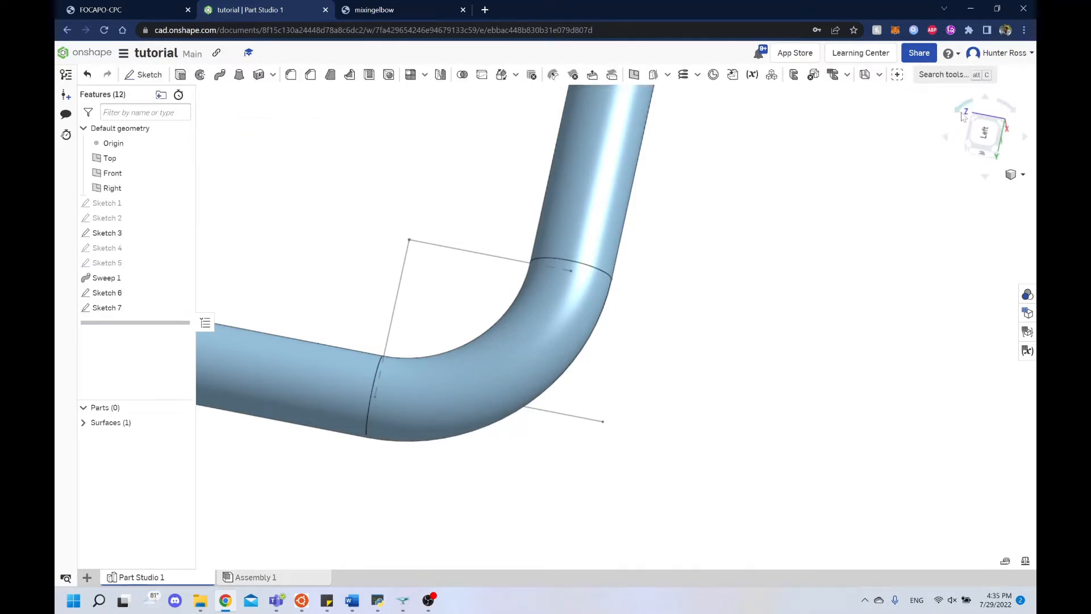
{"action": "left_click", "coordinate": [1005, 53]}
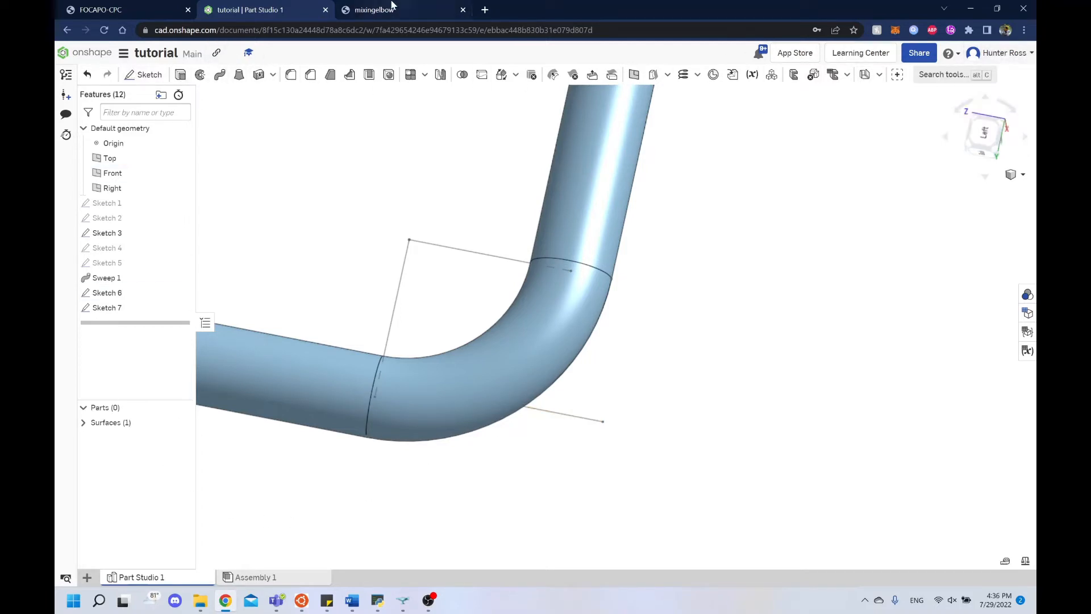
Search the web for "plane onshape" in a new browser tab and open the Plane help article
{"action": "left_click", "coordinate": [485, 9]}
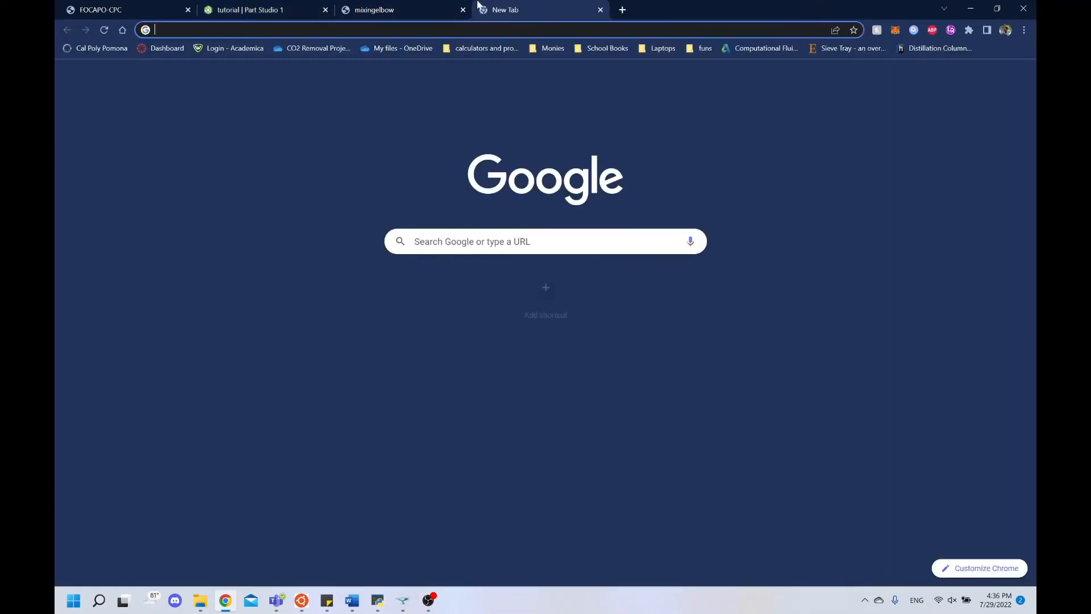
{"action": "left_click", "coordinate": [240, 7]}
{"action": "left_click", "coordinate": [495, 10]}
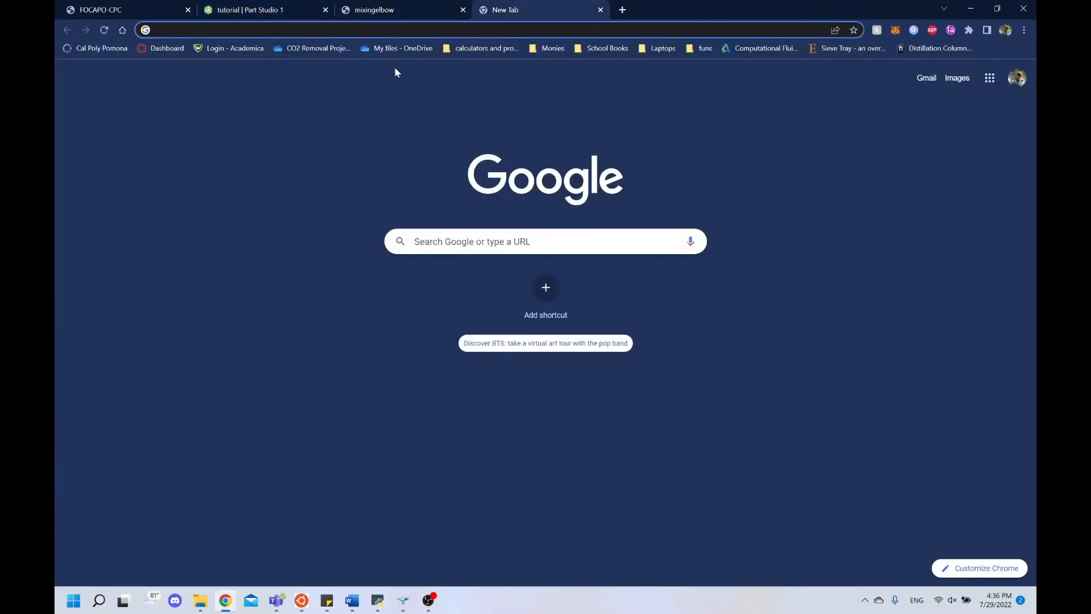
{"action": "type", "text": "plane onshape"}
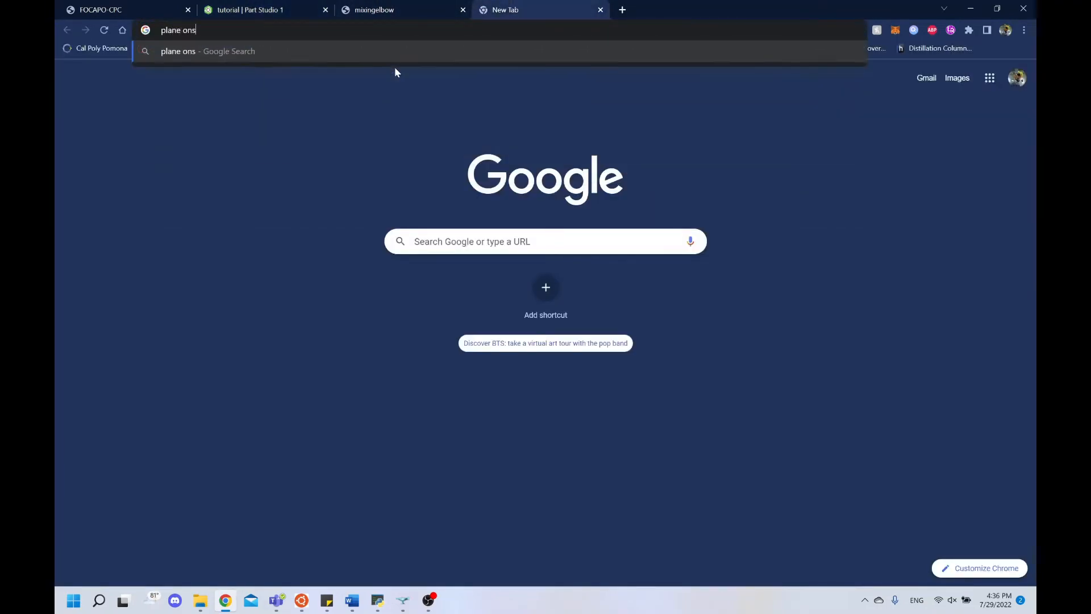
{"action": "key", "text": "Return"}
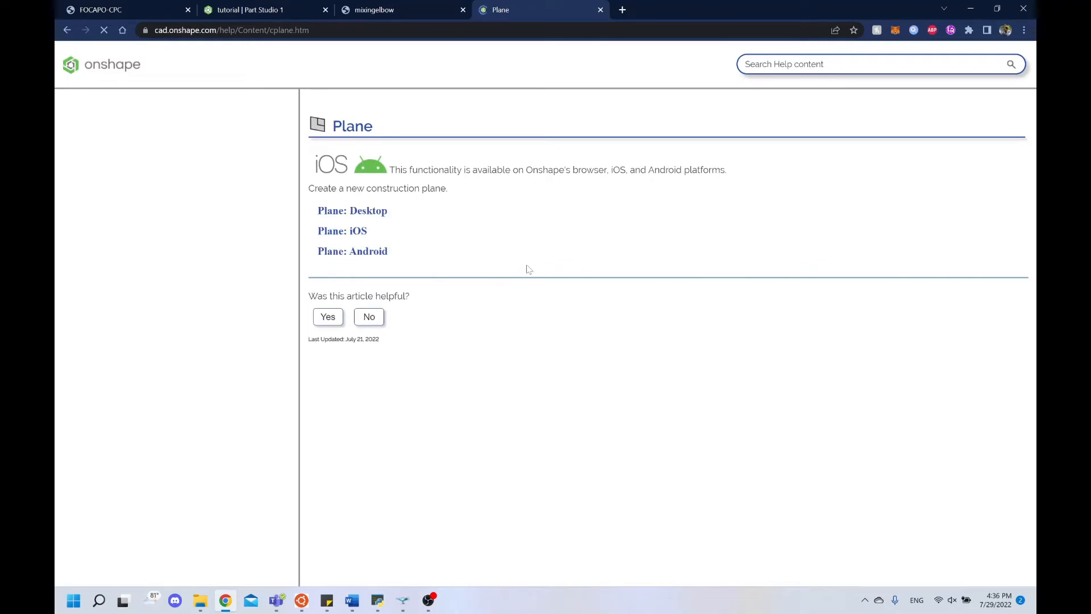
Examine the desktop instructions for creating a construction plane and the list of available plane types
{"action": "left_click", "coordinate": [353, 216]}
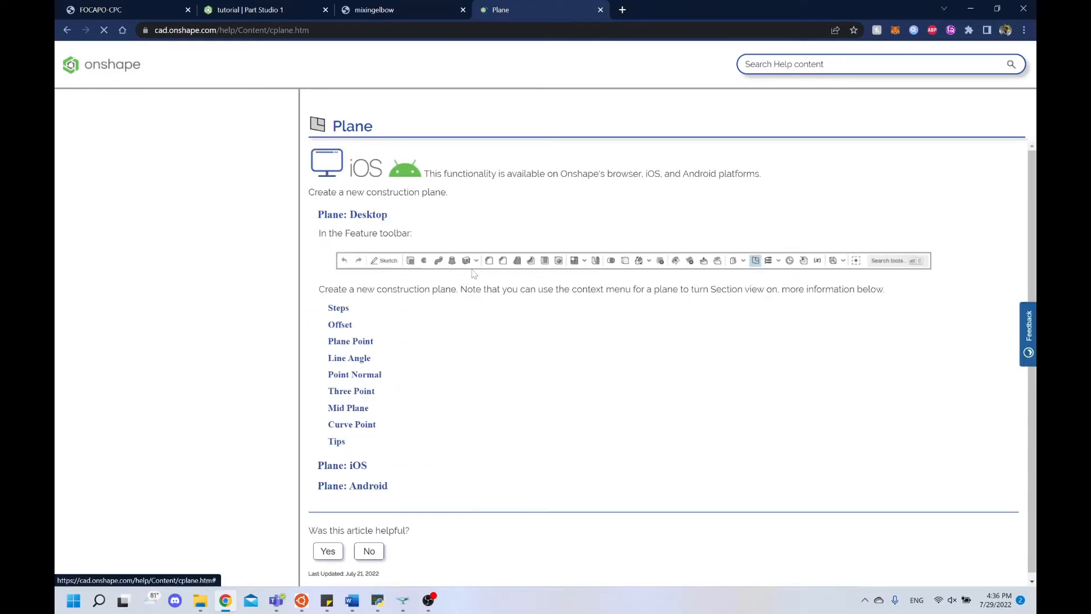
{"action": "left_click", "coordinate": [338, 304]}
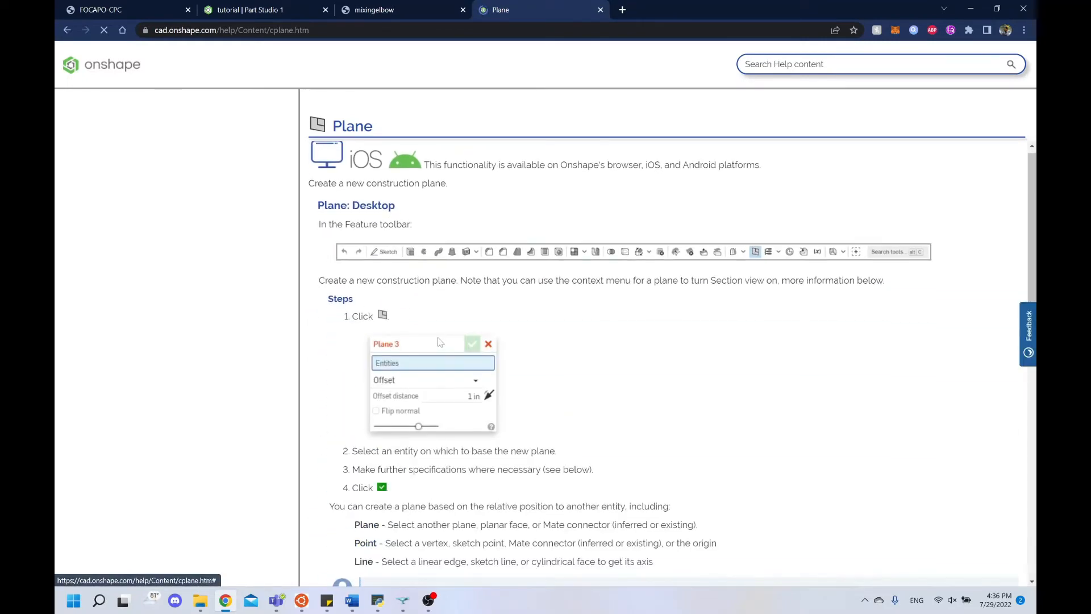
{"action": "scroll", "coordinate": [469, 358], "scroll_direction": "down", "scroll_amount": 6}
{"action": "scroll", "coordinate": [460, 322], "scroll_direction": "down", "scroll_amount": 5}
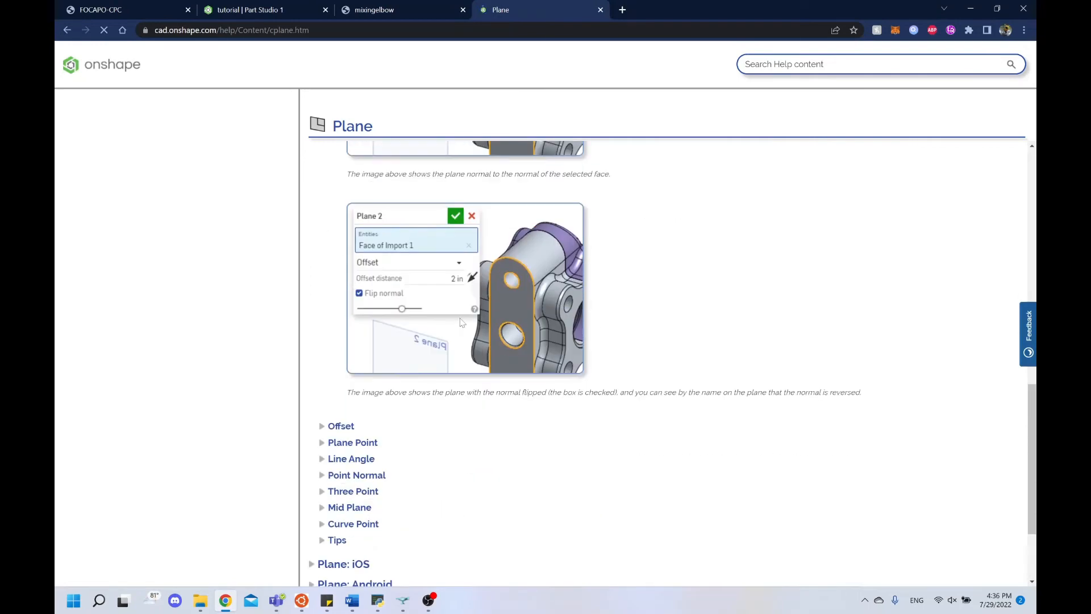
{"action": "scroll", "coordinate": [453, 346], "scroll_direction": "up", "scroll_amount": 6}
{"action": "scroll", "coordinate": [429, 336], "scroll_direction": "up", "scroll_amount": 4}
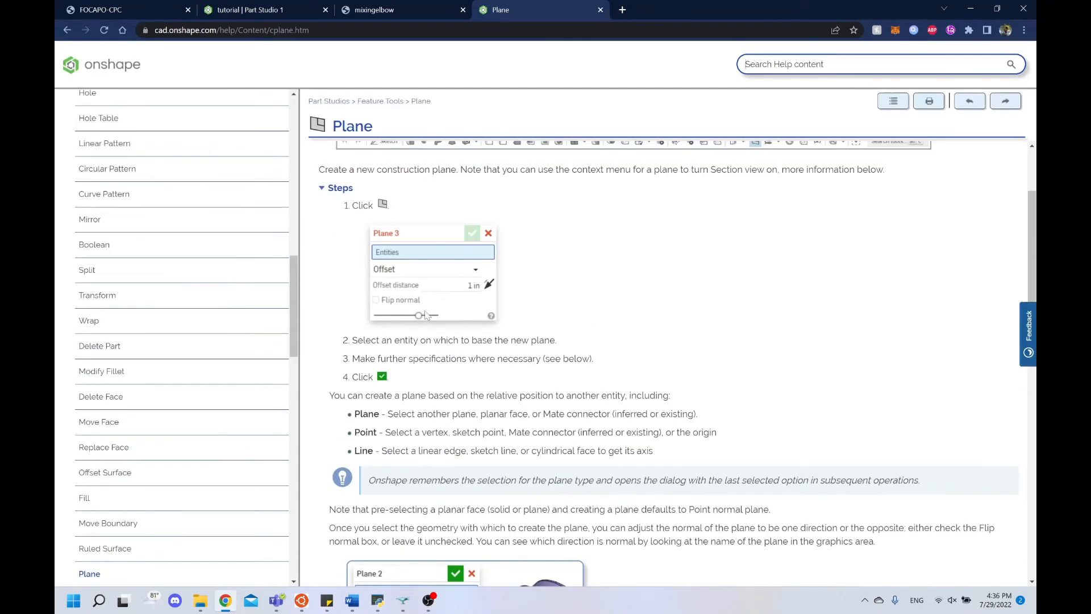
{"action": "left_click", "coordinate": [342, 191]}
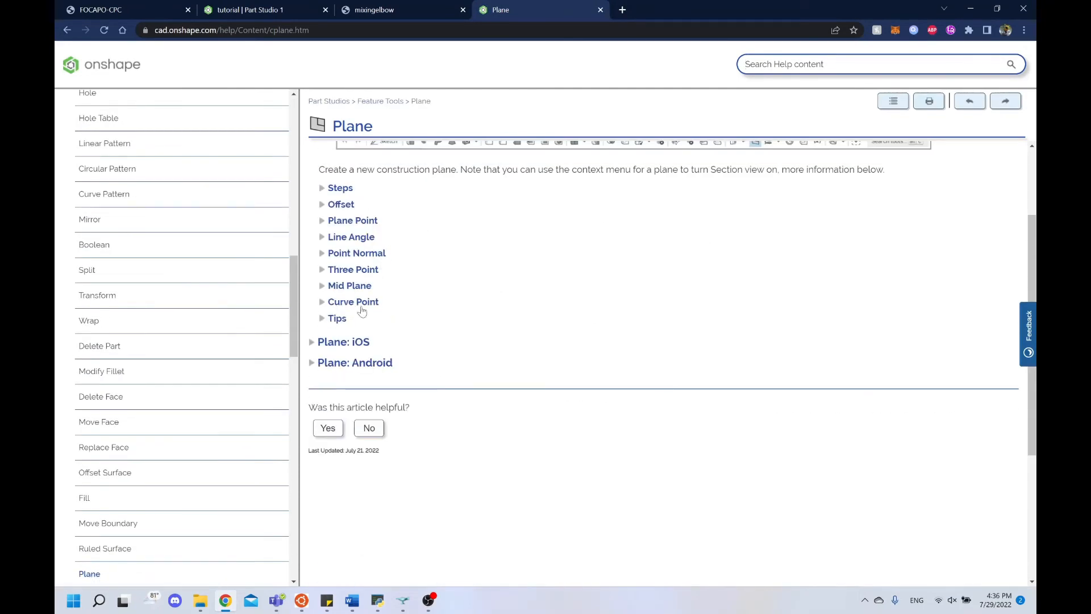
{"action": "scroll", "coordinate": [364, 296], "scroll_direction": "up", "scroll_amount": 2}
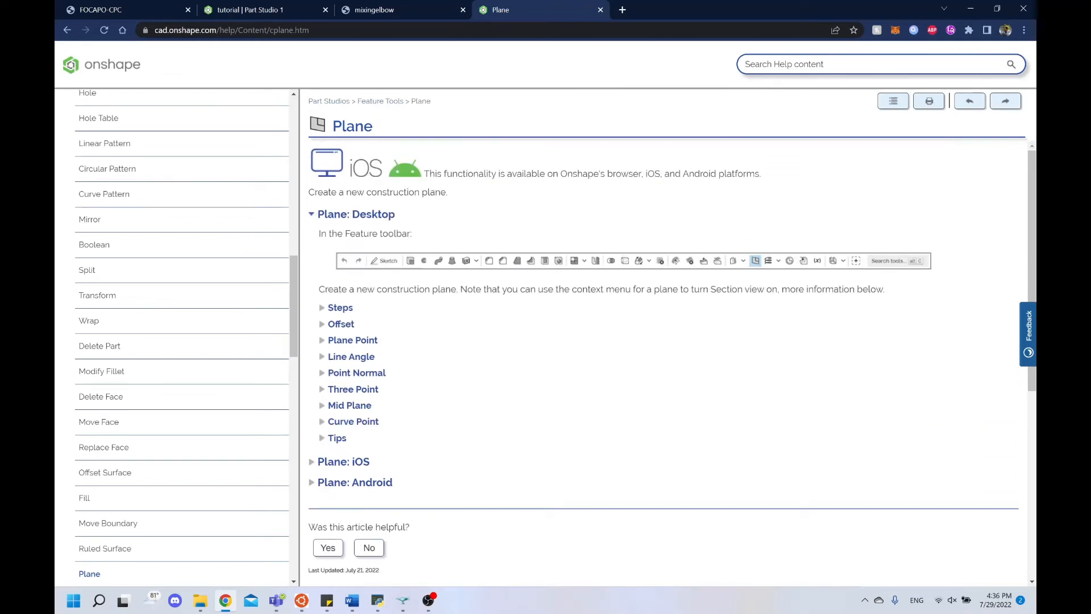
Return to the tutorial Part Studio and inspect the branch line at the pipe bend
{"action": "left_click", "coordinate": [382, 2]}
{"action": "left_click", "coordinate": [294, 2]}
{"action": "right_click_drag", "start_coordinate": [667, 290], "coordinate": [729, 292]}
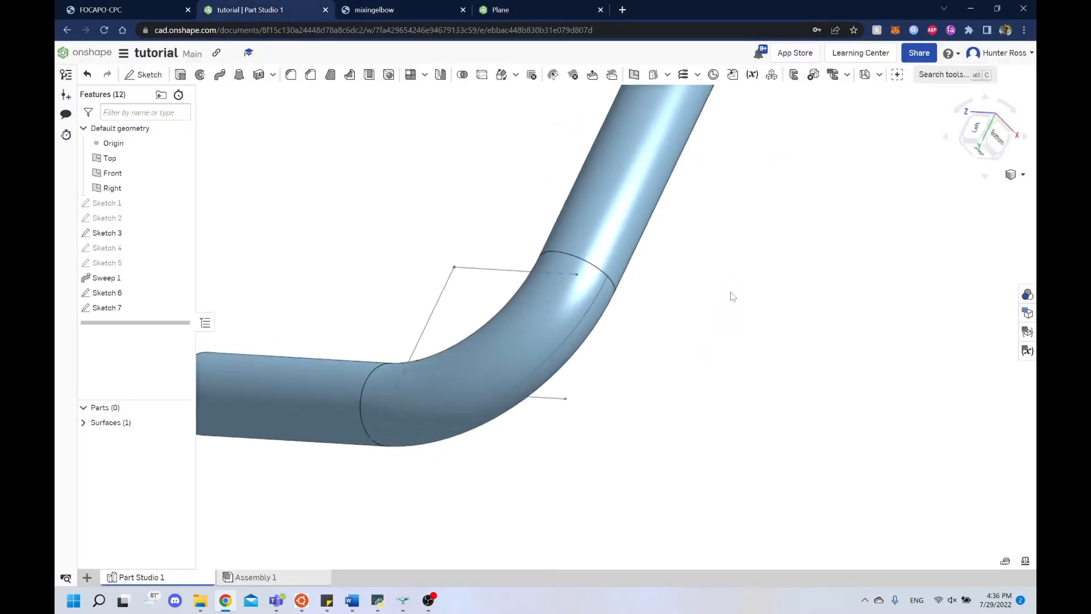
{"action": "right_click_drag", "start_coordinate": [212, 160], "coordinate": [442, 108]}
{"action": "left_click", "coordinate": [633, 74]}
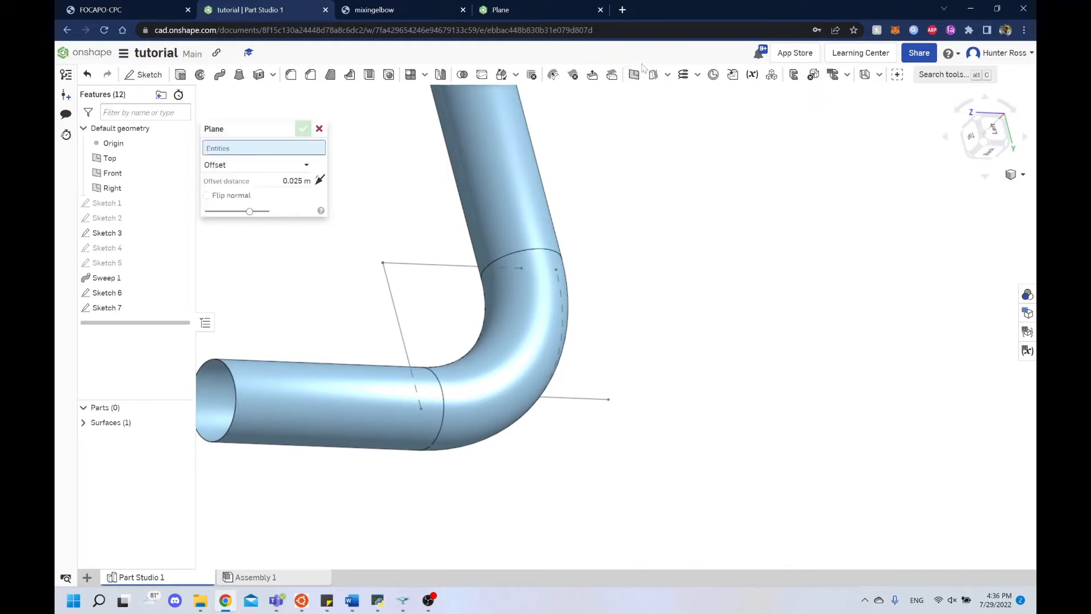
{"action": "right_click_drag", "start_coordinate": [662, 224], "coordinate": [621, 202]}
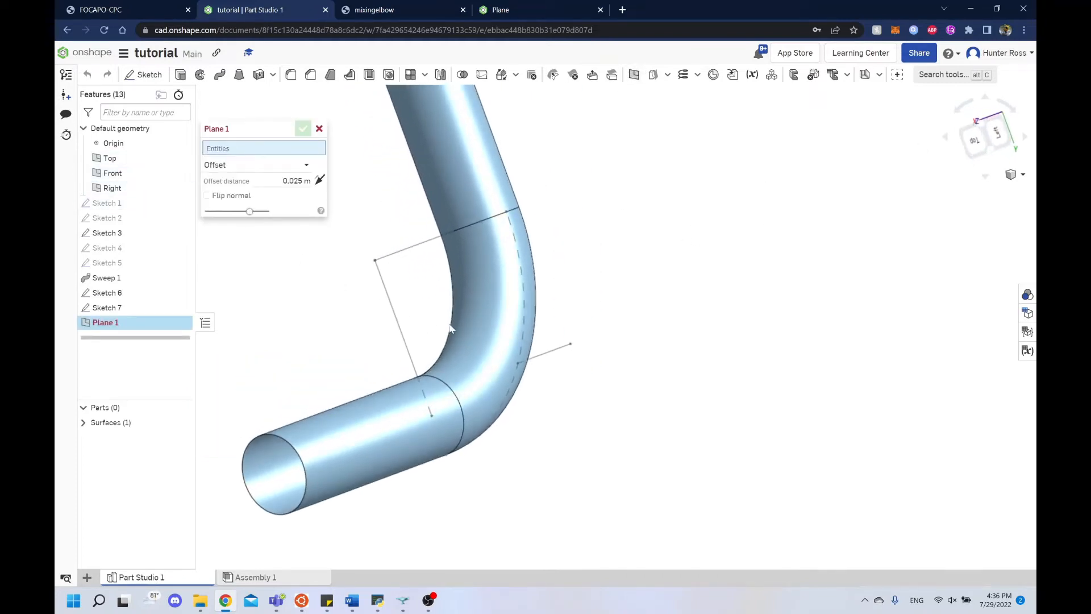
{"action": "right_click_drag", "start_coordinate": [602, 286], "coordinate": [569, 292]}
{"action": "middle_click_drag", "start_coordinate": [686, 213], "coordinate": [672, 372]}
{"action": "scroll", "coordinate": [674, 371], "scroll_direction": "down", "scroll_amount": 3}
{"action": "right_click_drag", "start_coordinate": [676, 375], "coordinate": [707, 391]}
{"action": "middle_click_drag", "start_coordinate": [706, 391], "coordinate": [648, 229]}
{"action": "scroll", "coordinate": [565, 304], "scroll_direction": "down", "scroll_amount": 3}
{"action": "scroll", "coordinate": [568, 301], "scroll_direction": "up", "scroll_amount": 6}
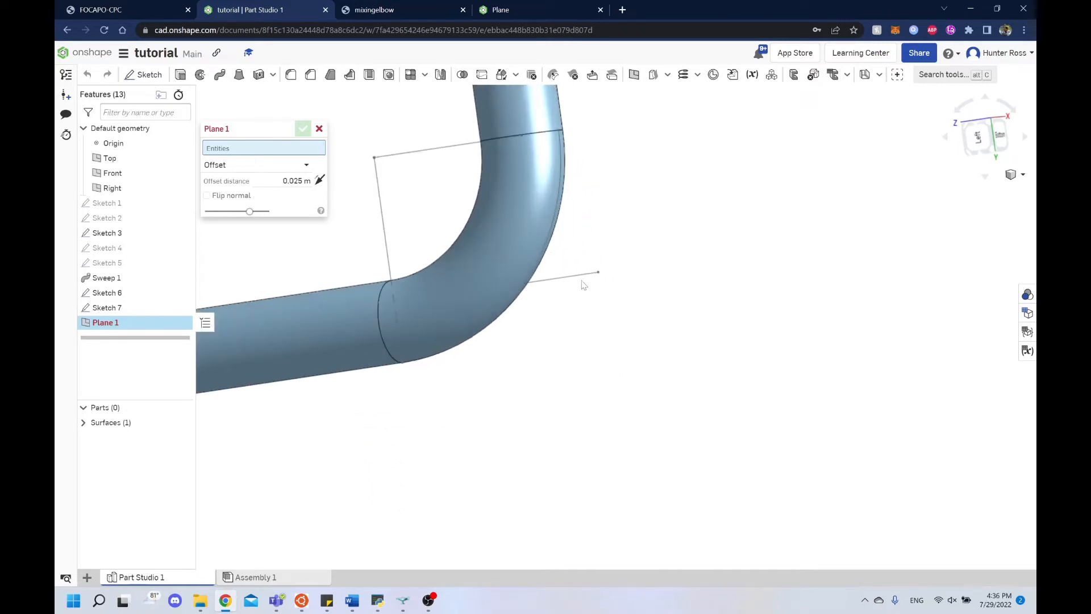
{"action": "scroll", "coordinate": [583, 284], "scroll_direction": "up", "scroll_amount": 5}
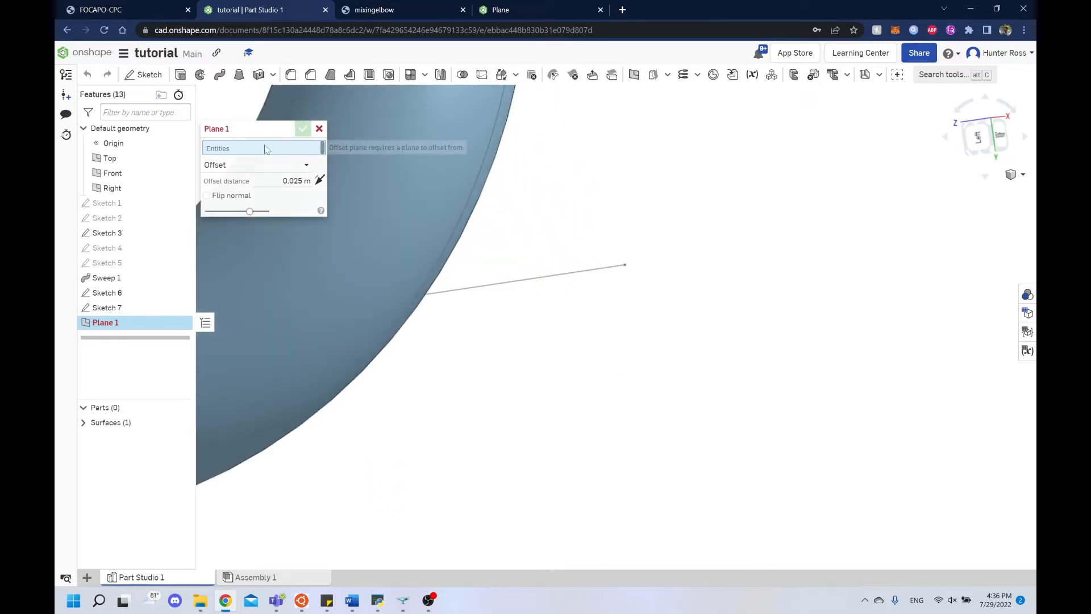
{"action": "mouse_move", "coordinate": [434, 164]}
{"action": "right_mouse_down"}
{"action": "mouse_move", "coordinate": [511, 156]}
{"action": "mouse_move", "coordinate": [442, 165]}
{"action": "mouse_move", "coordinate": [409, 193]}
{"action": "mouse_move", "coordinate": [446, 182]}
{"action": "right_mouse_up"}
{"action": "scroll", "coordinate": [550, 154], "scroll_direction": "down", "scroll_amount": 4}
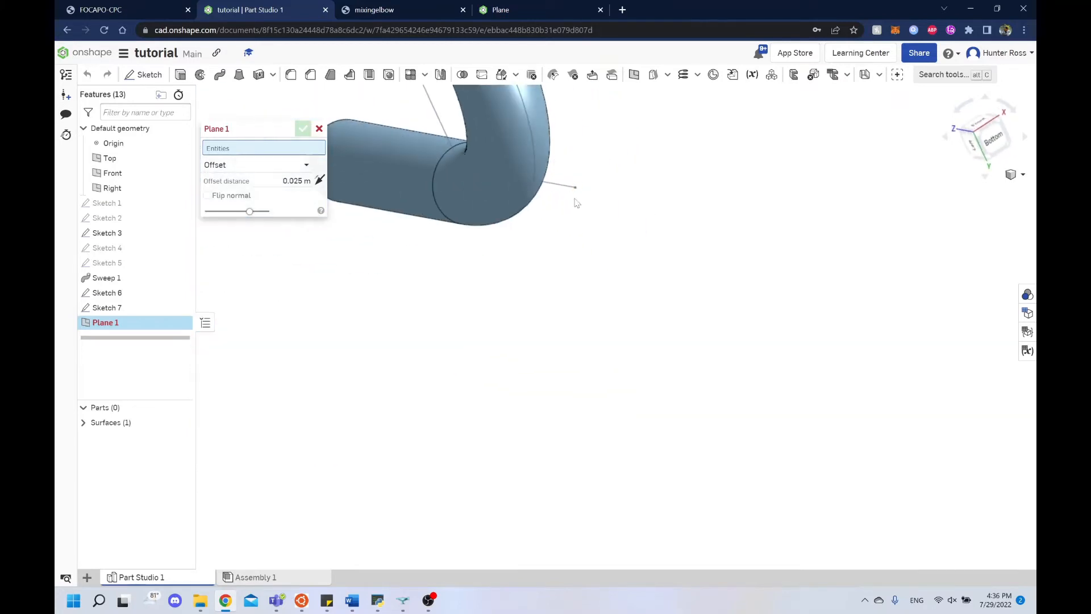
{"action": "left_click", "coordinate": [577, 190]}
{"action": "mouse_move", "coordinate": [587, 151]}
{"action": "right_mouse_down"}
{"action": "mouse_move", "coordinate": [609, 134]}
{"action": "mouse_move", "coordinate": [577, 146]}
{"action": "mouse_move", "coordinate": [599, 180]}
{"action": "right_mouse_up"}
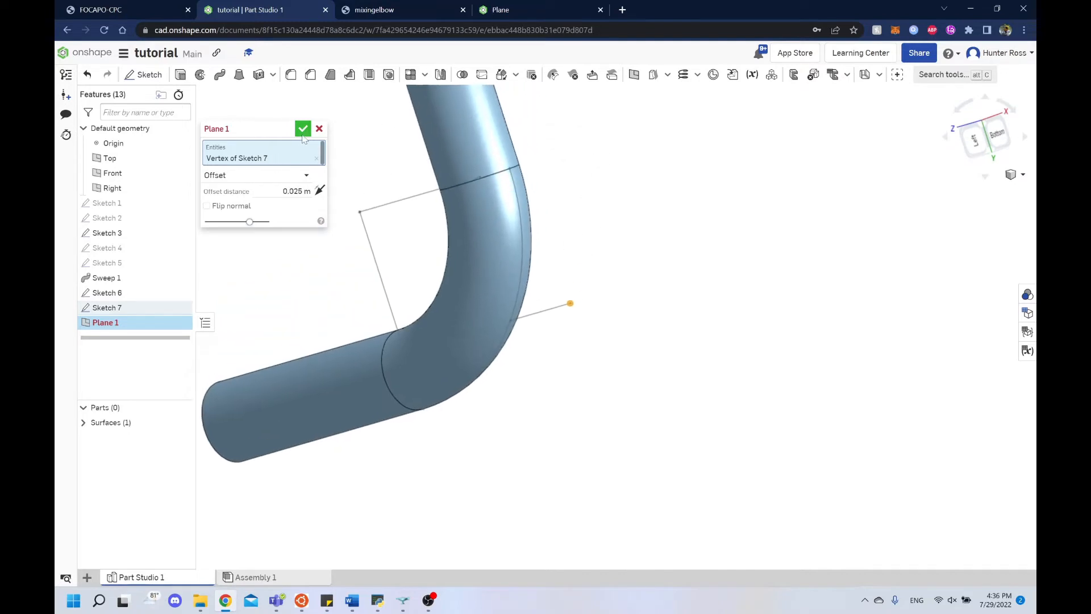
{"action": "scroll", "coordinate": [486, 230], "scroll_direction": "up", "scroll_amount": 3}
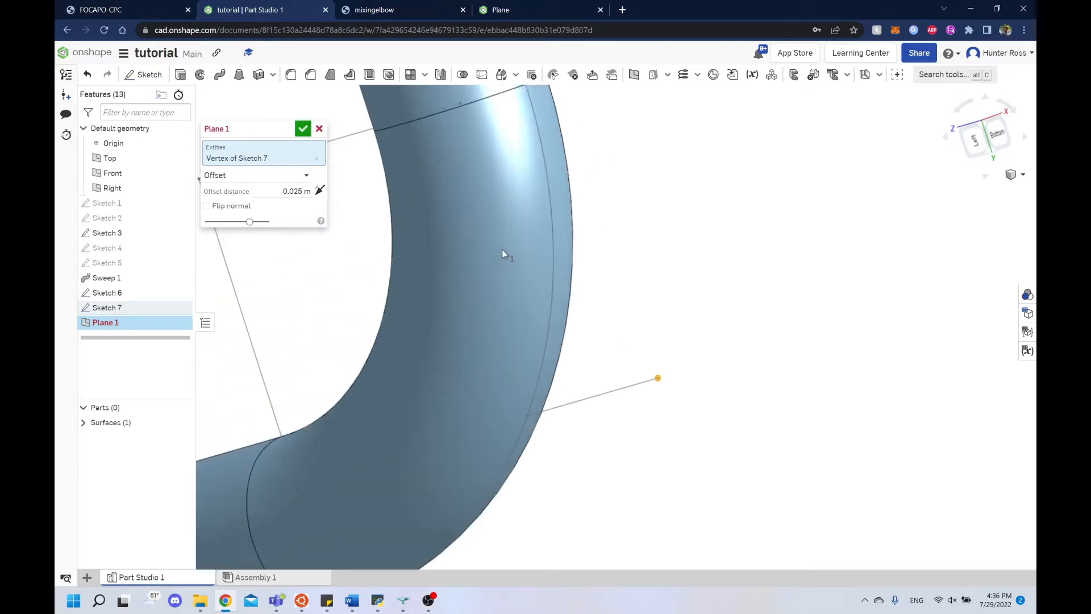
{"action": "right_click_drag", "start_coordinate": [660, 261], "coordinate": [686, 249]}
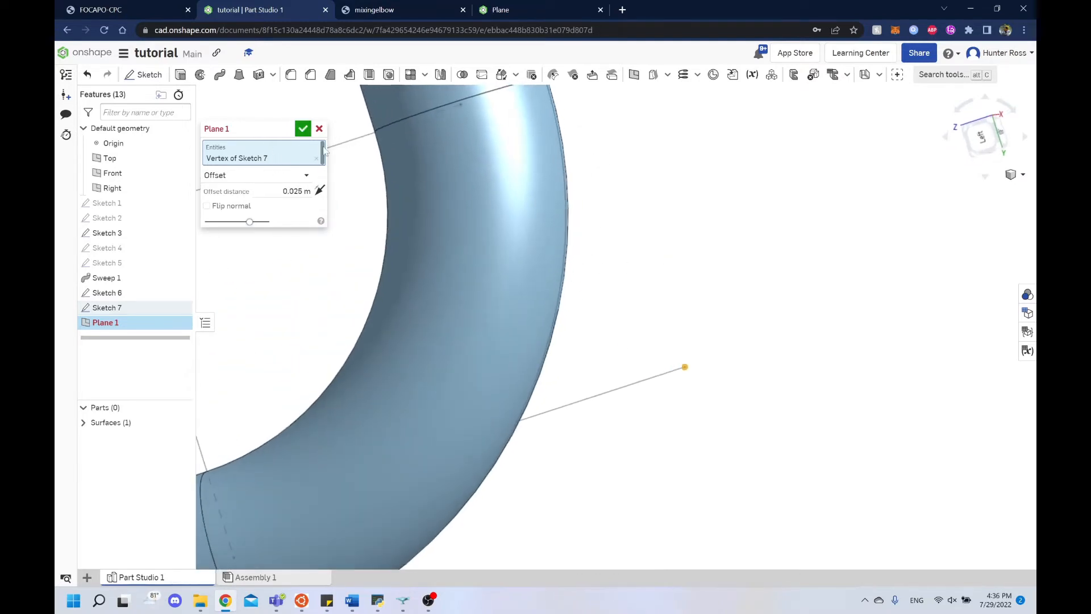
{"action": "left_click", "coordinate": [319, 128]}
Start a new offset construction plane with the Top plane as its reference
{"action": "right_click_drag", "start_coordinate": [597, 245], "coordinate": [527, 199]}
{"action": "scroll", "coordinate": [684, 175], "scroll_direction": "down", "scroll_amount": 6}
{"action": "scroll", "coordinate": [356, 164], "scroll_direction": "up", "scroll_amount": 6}
{"action": "right_click_drag", "start_coordinate": [356, 165], "coordinate": [500, 307]}
{"action": "scroll", "coordinate": [499, 306], "scroll_direction": "down", "scroll_amount": 6}
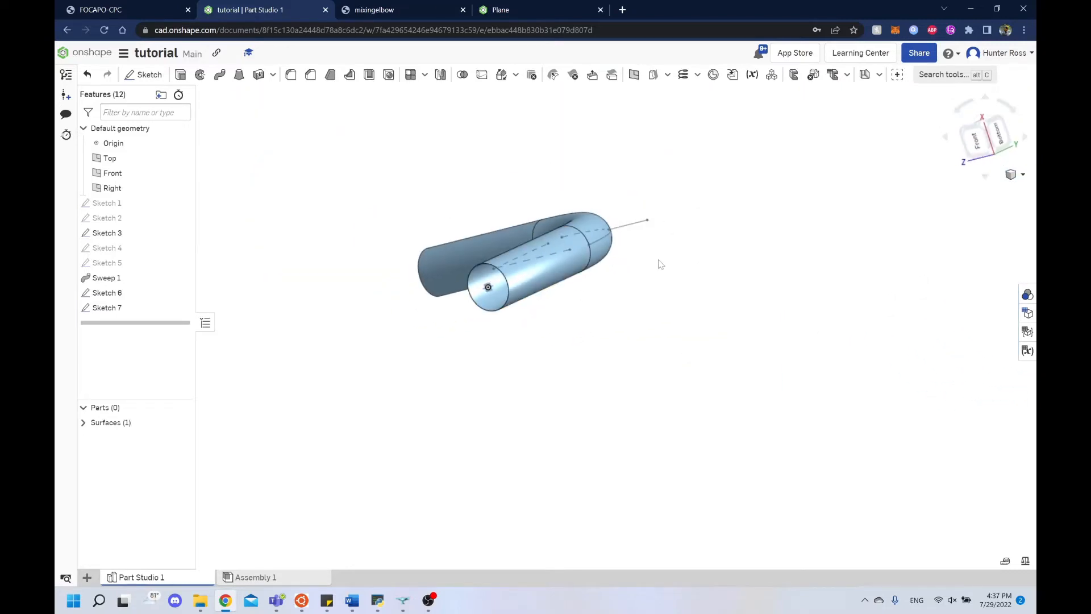
{"action": "right_click_drag", "start_coordinate": [660, 263], "coordinate": [679, 255]}
{"action": "scroll", "coordinate": [455, 324], "scroll_direction": "up", "scroll_amount": 4}
{"action": "scroll", "coordinate": [450, 332], "scroll_direction": "up", "scroll_amount": 2}
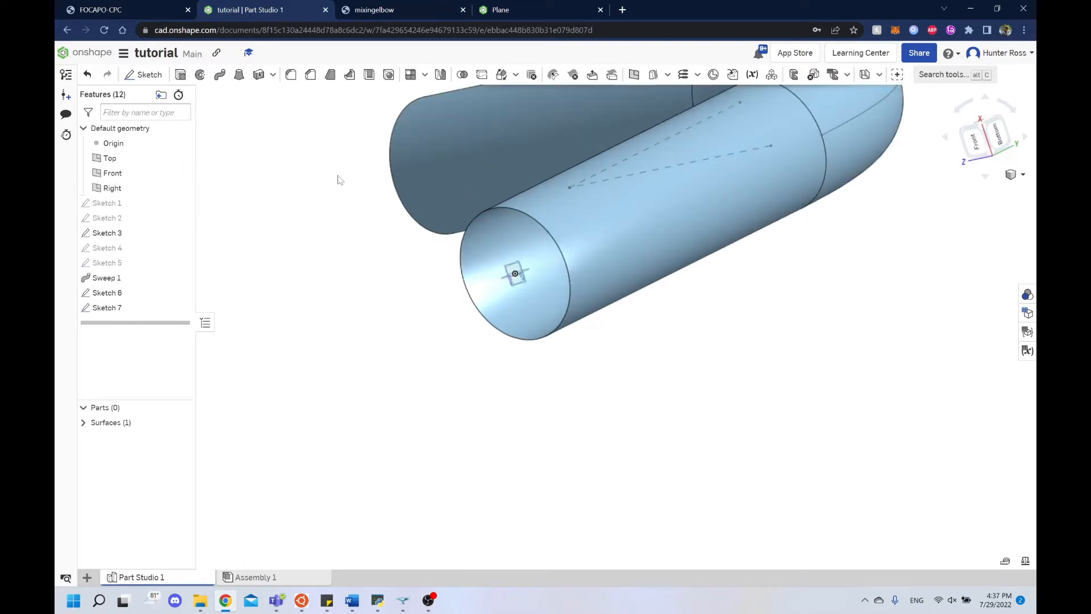
{"action": "left_click", "coordinate": [634, 75]}
{"action": "scroll", "coordinate": [626, 267], "scroll_direction": "up", "scroll_amount": 2}
{"action": "scroll", "coordinate": [626, 268], "scroll_direction": "up", "scroll_amount": 2}
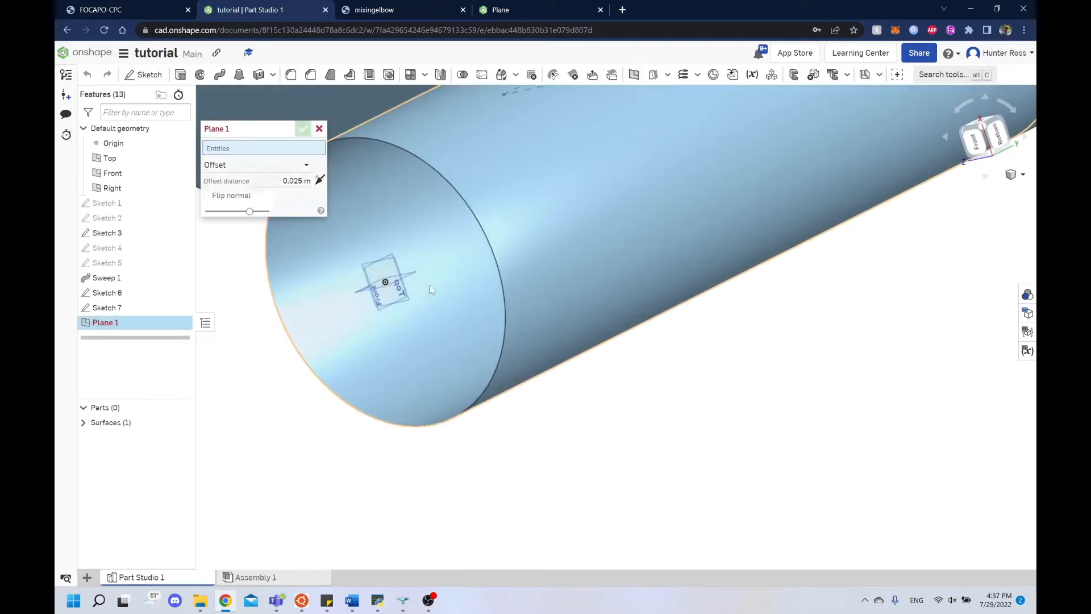
{"action": "middle_click_drag", "start_coordinate": [429, 284], "coordinate": [257, 299]}
{"action": "scroll", "coordinate": [255, 301], "scroll_direction": "up", "scroll_amount": 3}
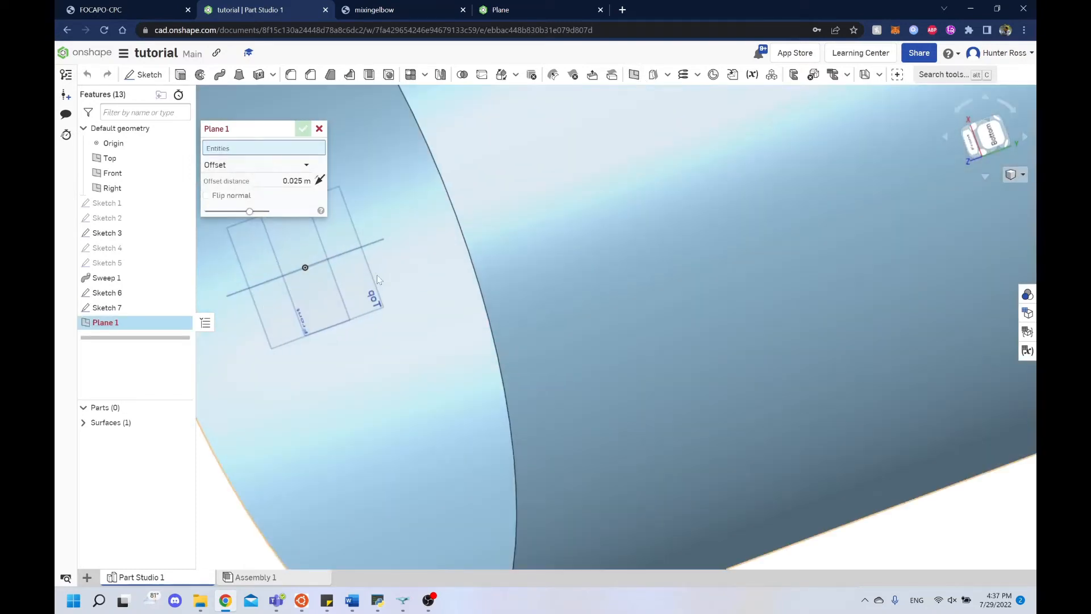
{"action": "left_click", "coordinate": [110, 158]}
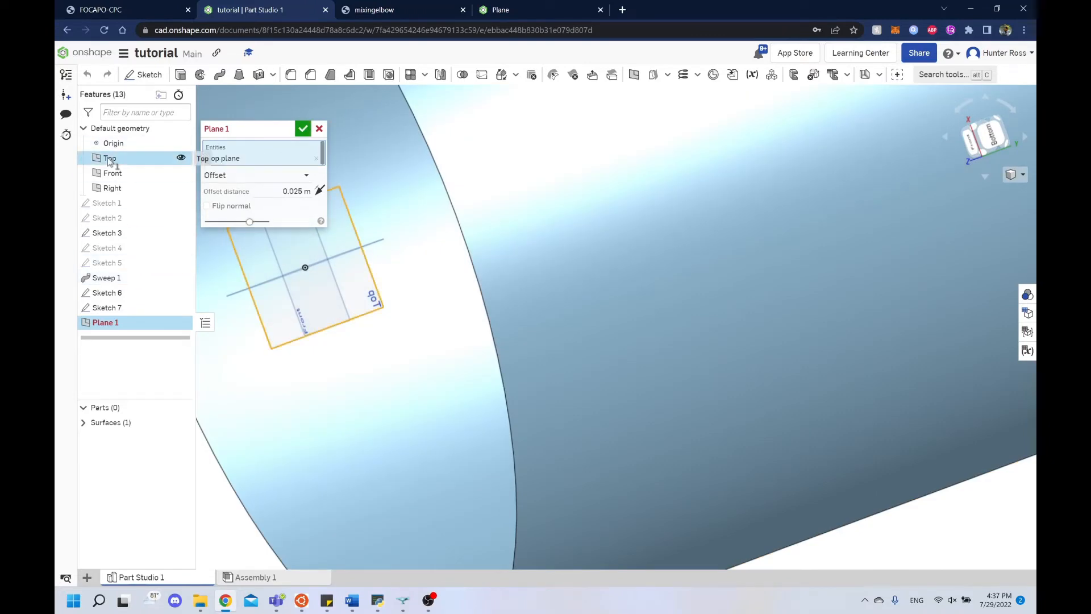
Reverse the construction plane's offset direction so it points toward the branch line's side of the pipe
{"action": "scroll", "coordinate": [465, 304], "scroll_direction": "down", "scroll_amount": 5}
{"action": "right_click_drag", "start_coordinate": [661, 352], "coordinate": [714, 342]}
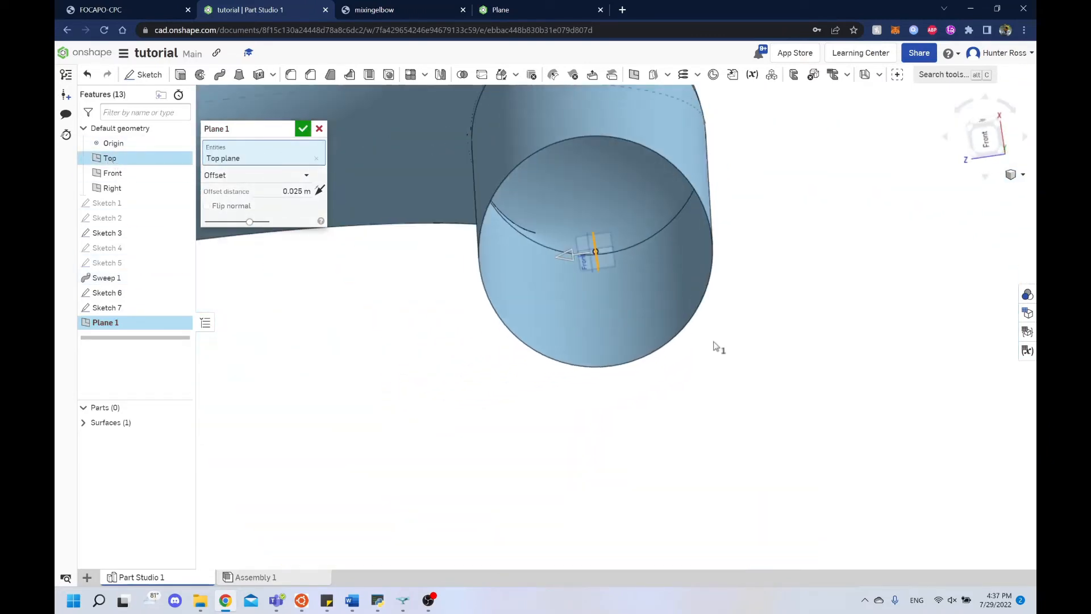
{"action": "scroll", "coordinate": [715, 340], "scroll_direction": "up", "scroll_amount": 3}
{"action": "scroll", "coordinate": [714, 338], "scroll_direction": "down", "scroll_amount": 4}
{"action": "middle_click_drag", "start_coordinate": [780, 230], "coordinate": [760, 284]}
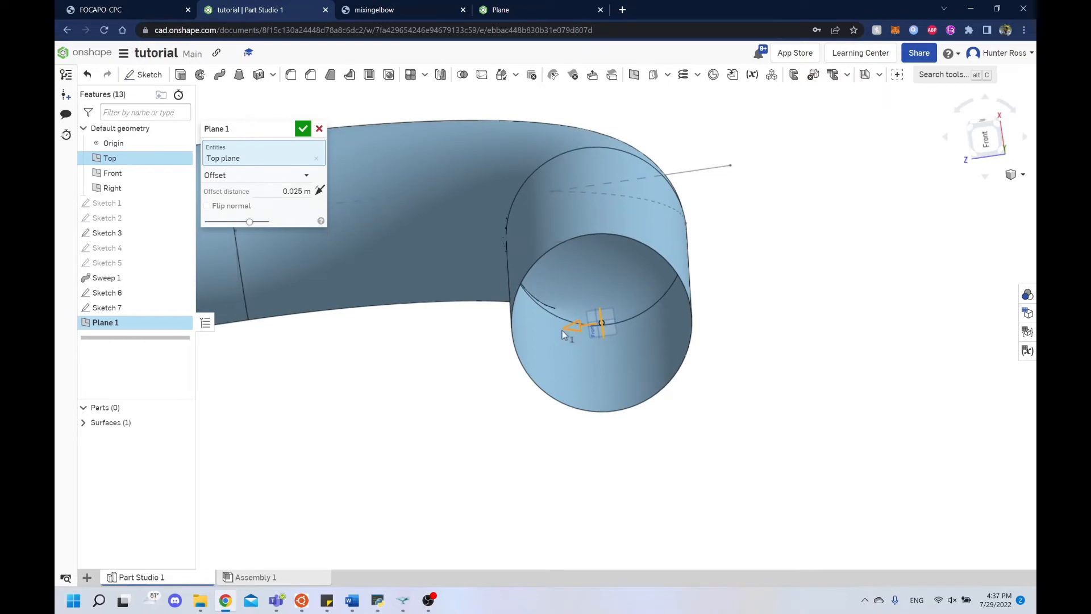
{"action": "left_click", "coordinate": [319, 191]}
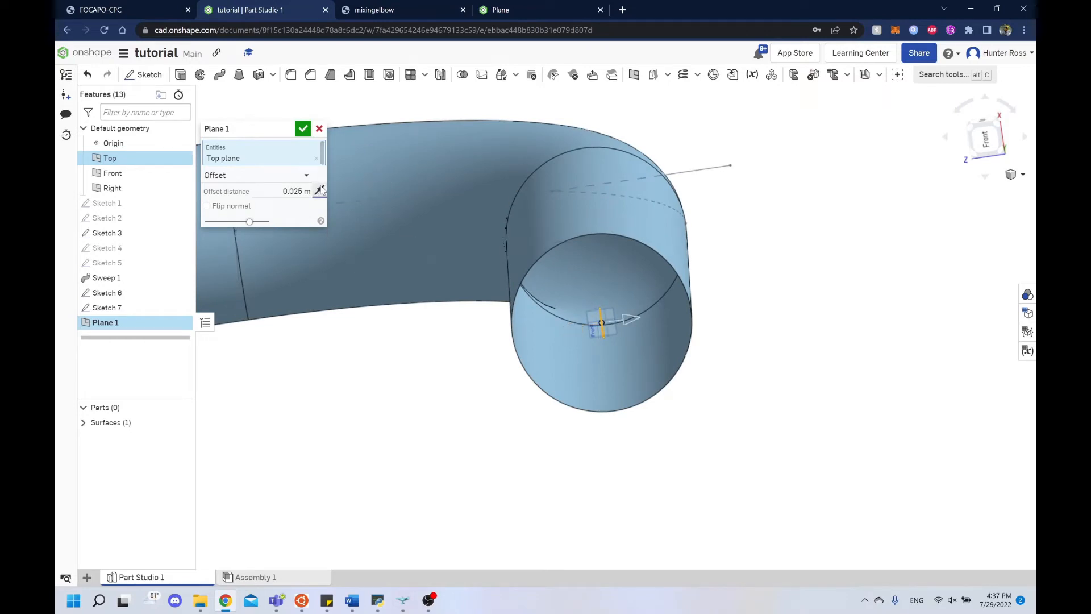
Examine the branch line's free end against the offset direction of the new construction plane
{"action": "middle_click_drag", "start_coordinate": [767, 279], "coordinate": [572, 207]}
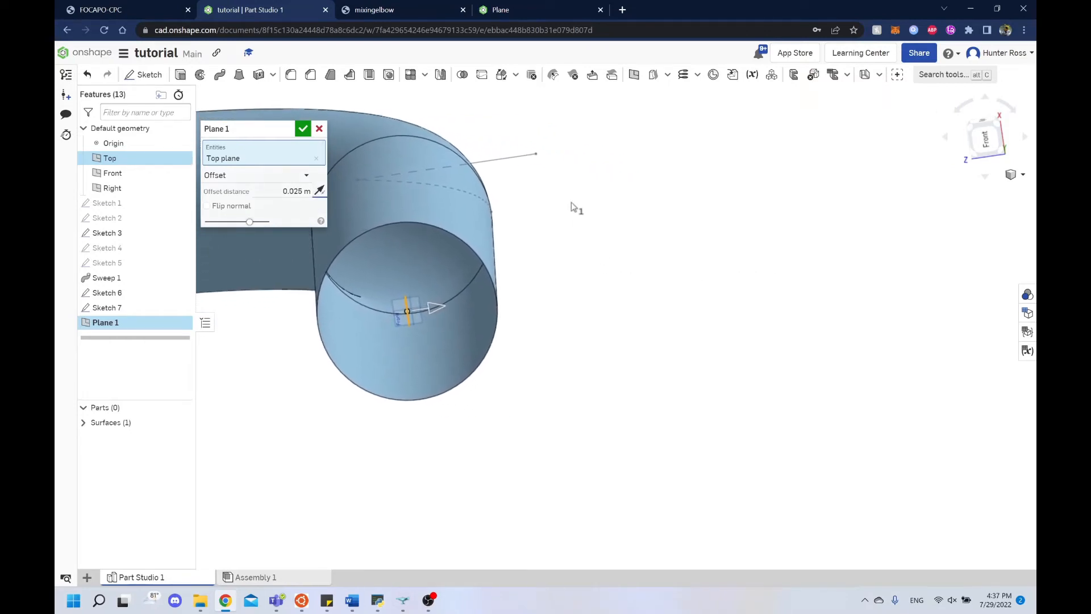
{"action": "right_click_drag", "start_coordinate": [539, 157], "coordinate": [542, 170]}
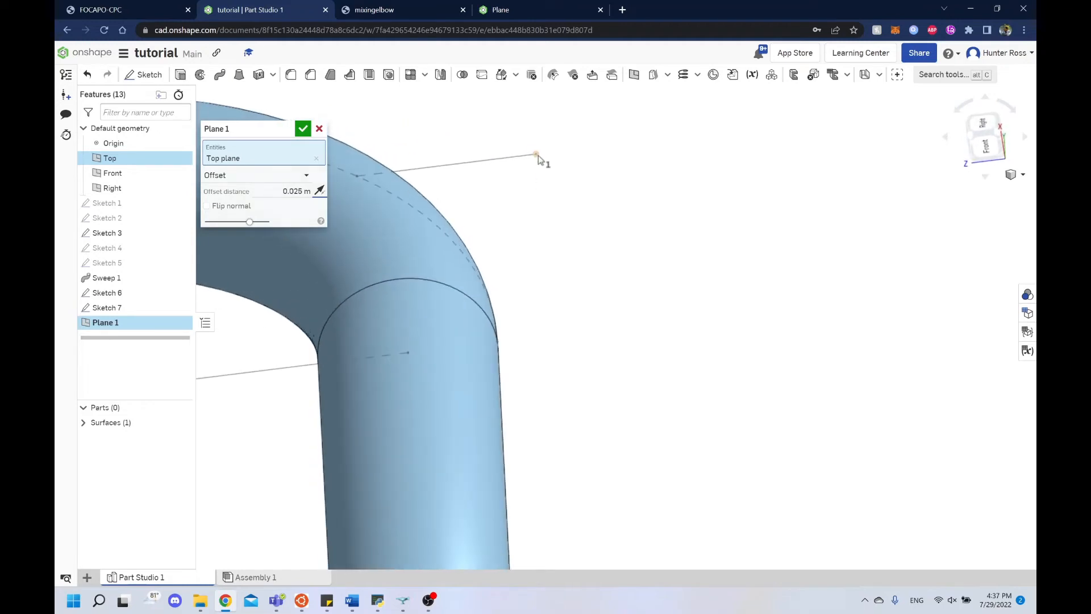
{"action": "scroll", "coordinate": [455, 167], "scroll_direction": "down", "scroll_amount": 5}
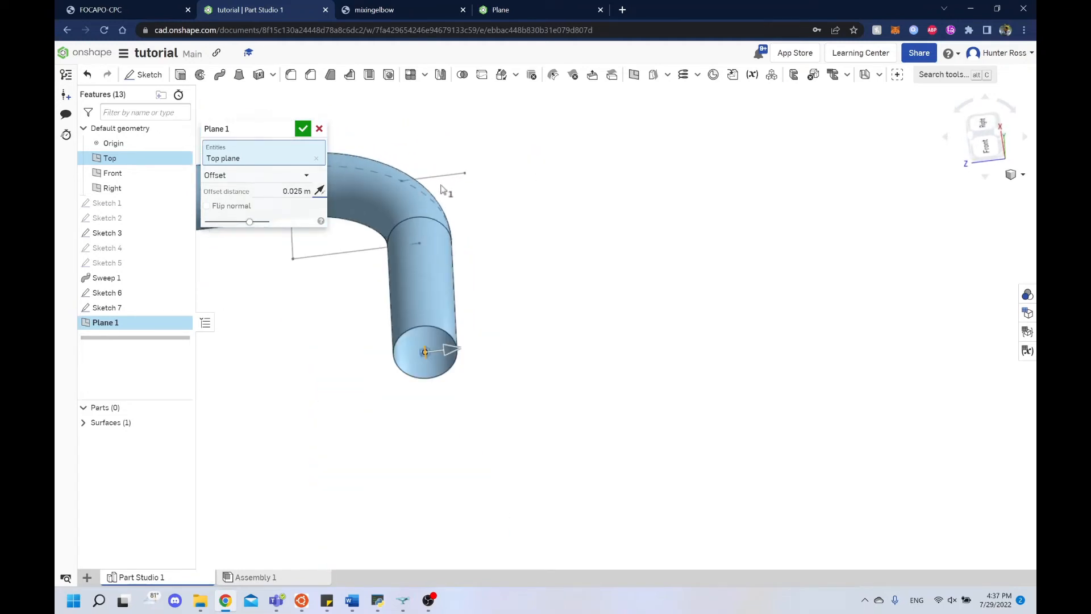
{"action": "middle_click_drag", "start_coordinate": [442, 189], "coordinate": [448, 230]}
{"action": "middle_click_drag", "start_coordinate": [494, 376], "coordinate": [467, 322]}
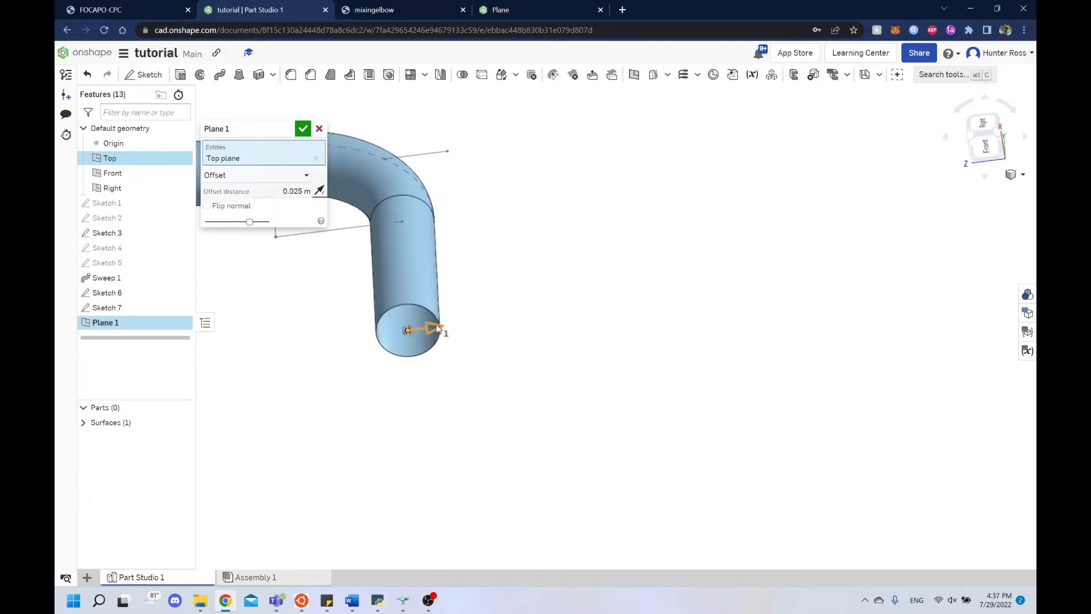
{"action": "scroll", "coordinate": [449, 329], "scroll_direction": "up", "scroll_amount": 5}
{"action": "scroll", "coordinate": [472, 333], "scroll_direction": "down", "scroll_amount": 6}
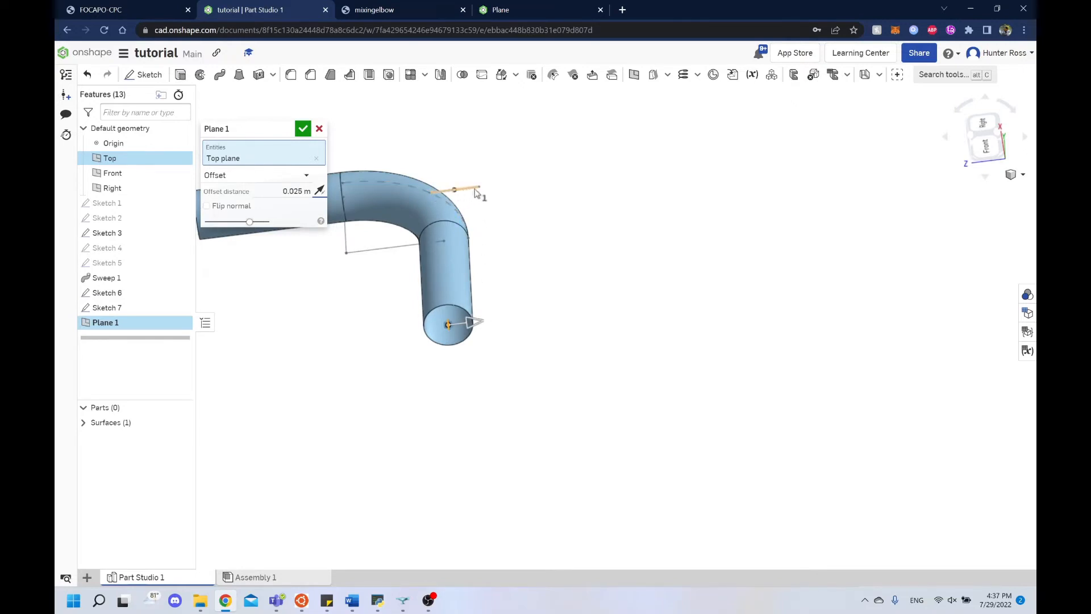
{"action": "right_click_drag", "start_coordinate": [490, 243], "coordinate": [490, 213]}
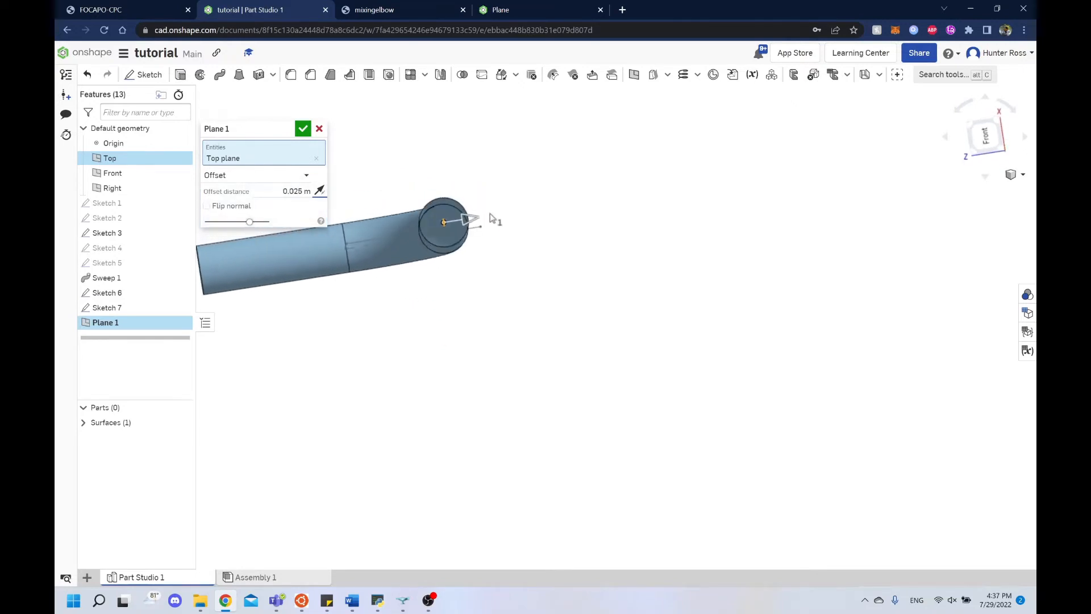
{"action": "left_click", "coordinate": [978, 134]}
{"action": "scroll", "coordinate": [637, 432], "scroll_direction": "up", "scroll_amount": 5}
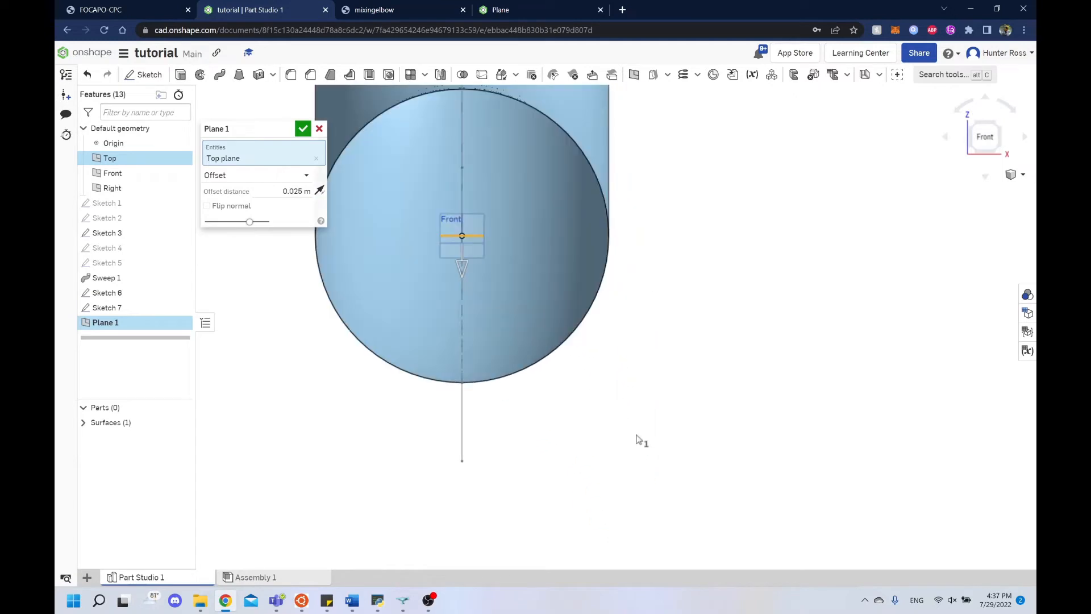
{"action": "scroll", "coordinate": [538, 394], "scroll_direction": "up", "scroll_amount": 3}
{"action": "middle_click_drag", "start_coordinate": [530, 410], "coordinate": [580, 331]}
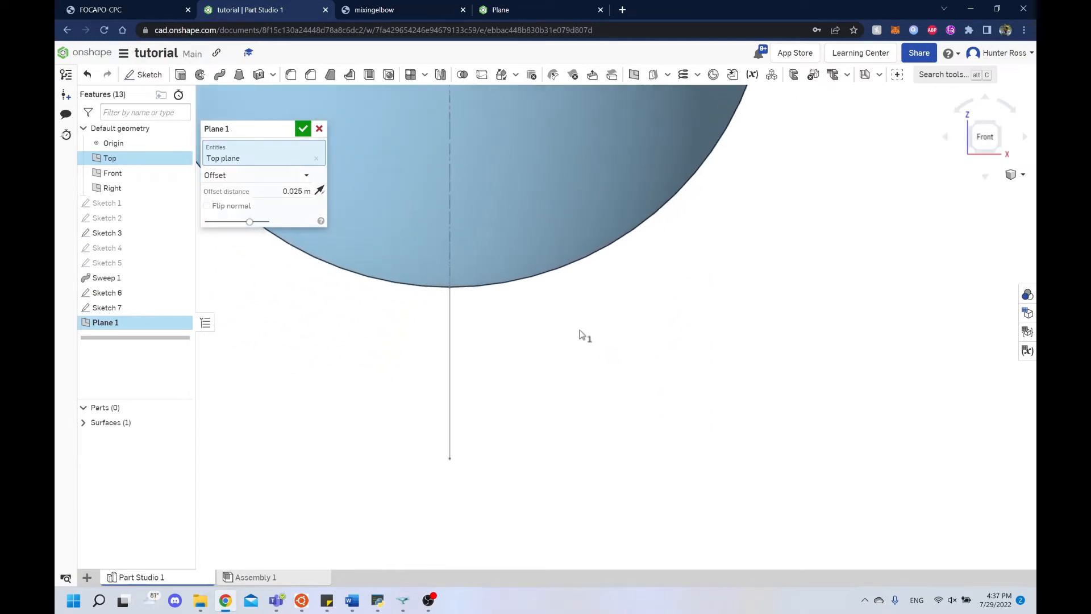
{"action": "left_click", "coordinate": [319, 129]}
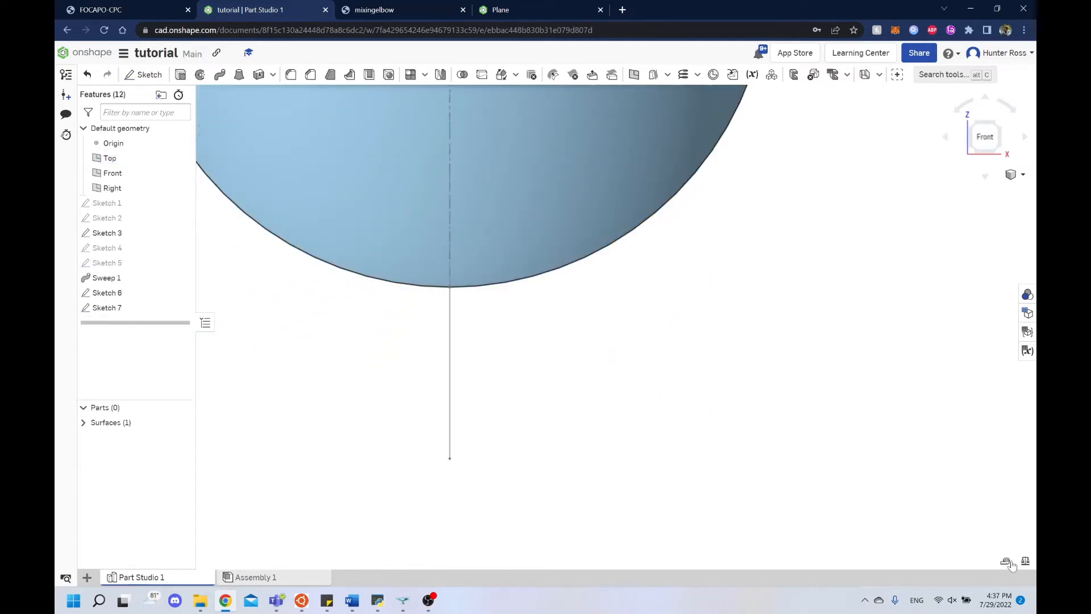
Measure the distance between the lowest point of the bend's end seam and the free lower end of the vertical sketch line
{"action": "left_click", "coordinate": [1007, 562]}
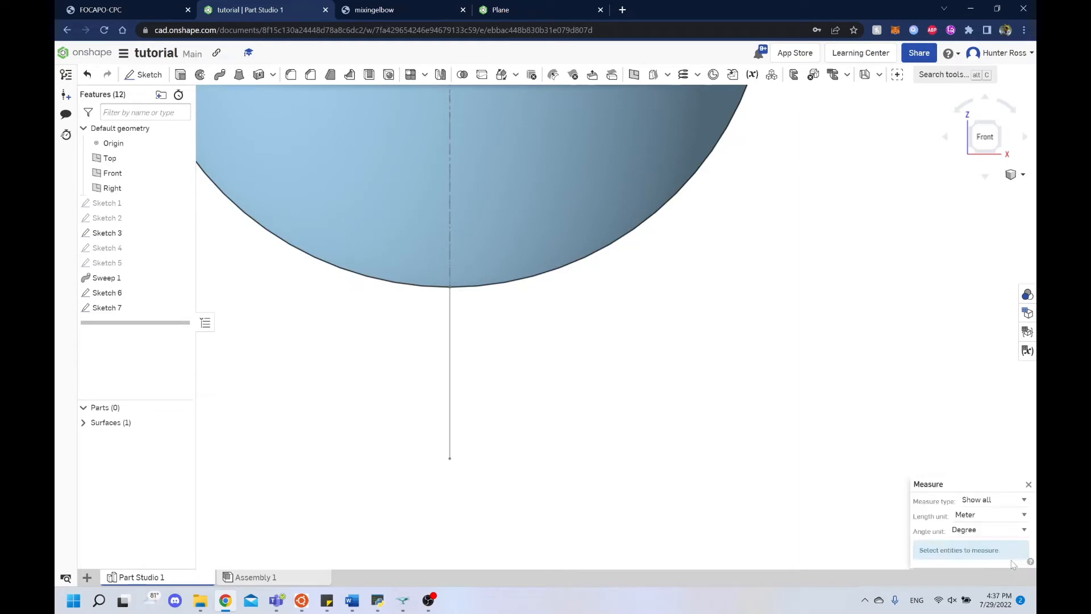
{"action": "left_click", "coordinate": [449, 287]}
{"action": "left_click", "coordinate": [450, 458]}
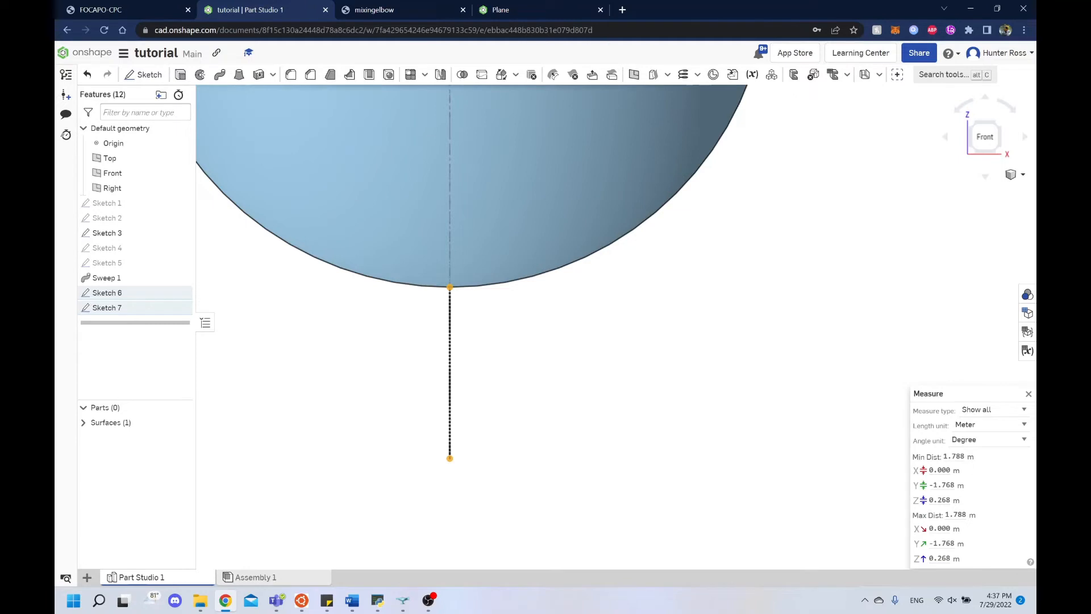
{"action": "right_click_drag", "start_coordinate": [576, 347], "coordinate": [645, 343]}
{"action": "scroll", "coordinate": [645, 343], "scroll_direction": "down", "scroll_amount": 5}
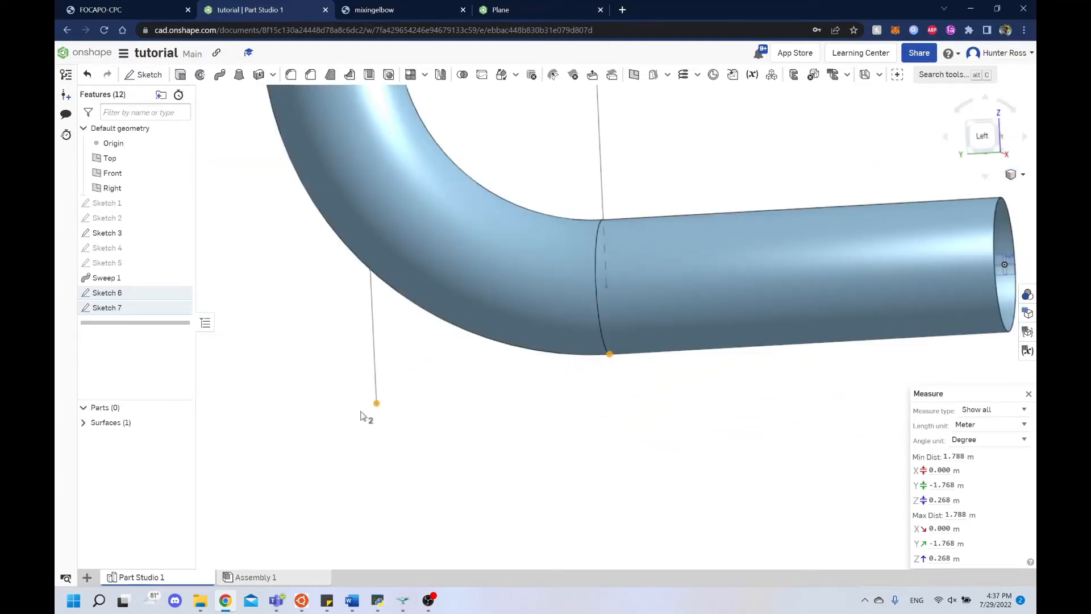
{"action": "right_click_drag", "start_coordinate": [494, 367], "coordinate": [483, 364]}
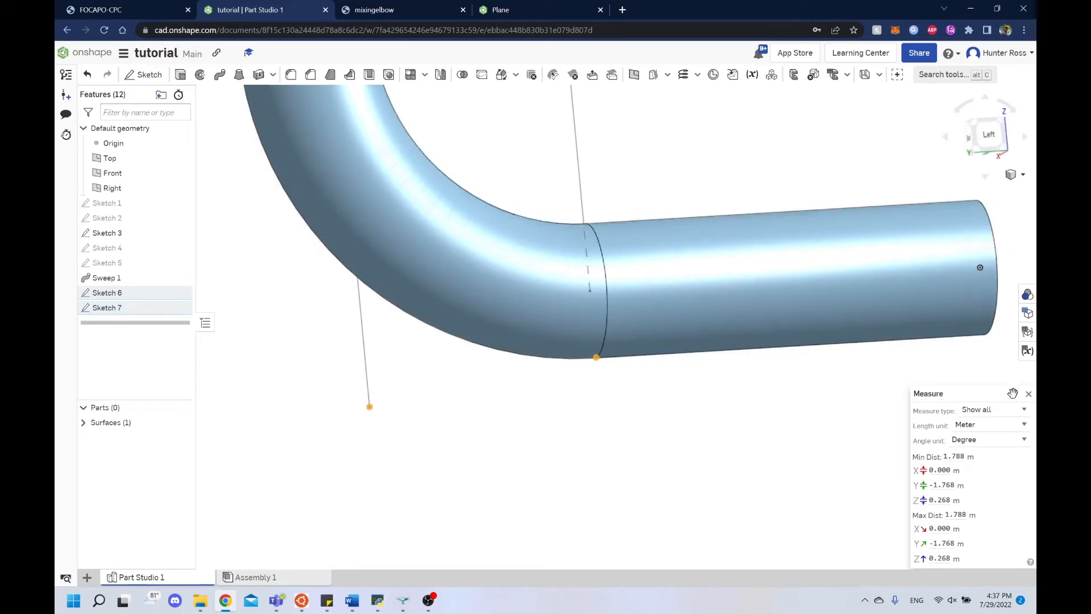
{"action": "left_click", "coordinate": [1029, 394]}
{"action": "left_click", "coordinate": [619, 467]}
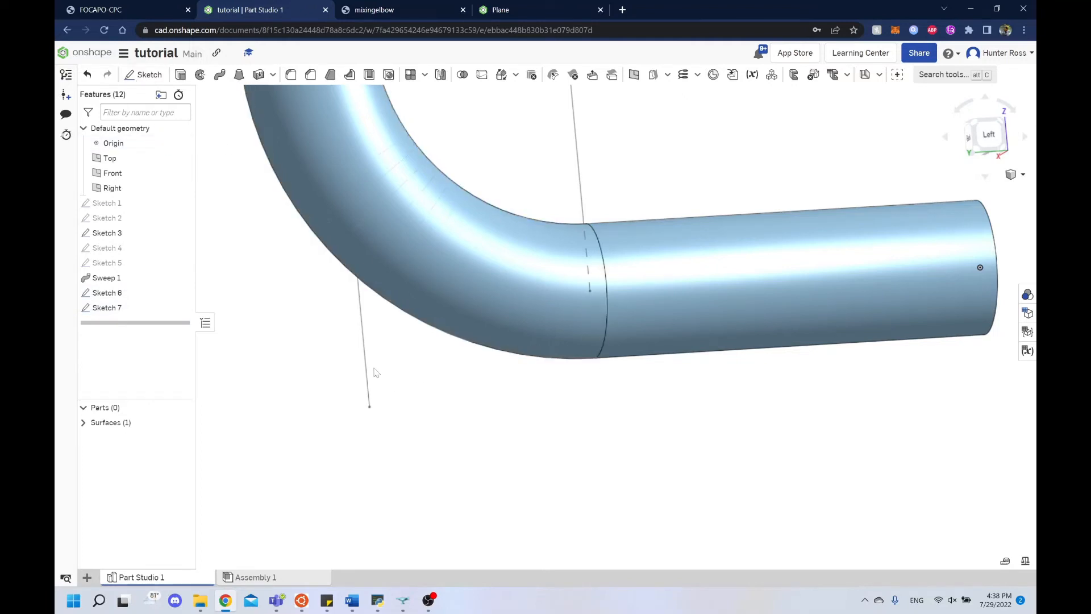
Start a new sketch on the Right plane
{"action": "left_click", "coordinate": [162, 75]}
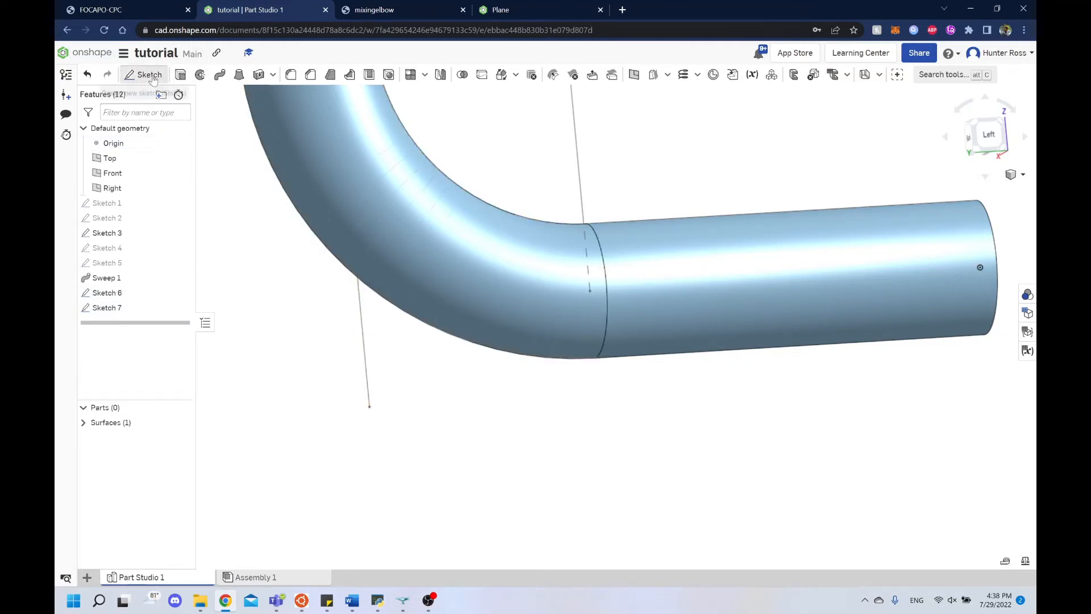
{"action": "scroll", "coordinate": [664, 402], "scroll_direction": "up", "scroll_amount": 3}
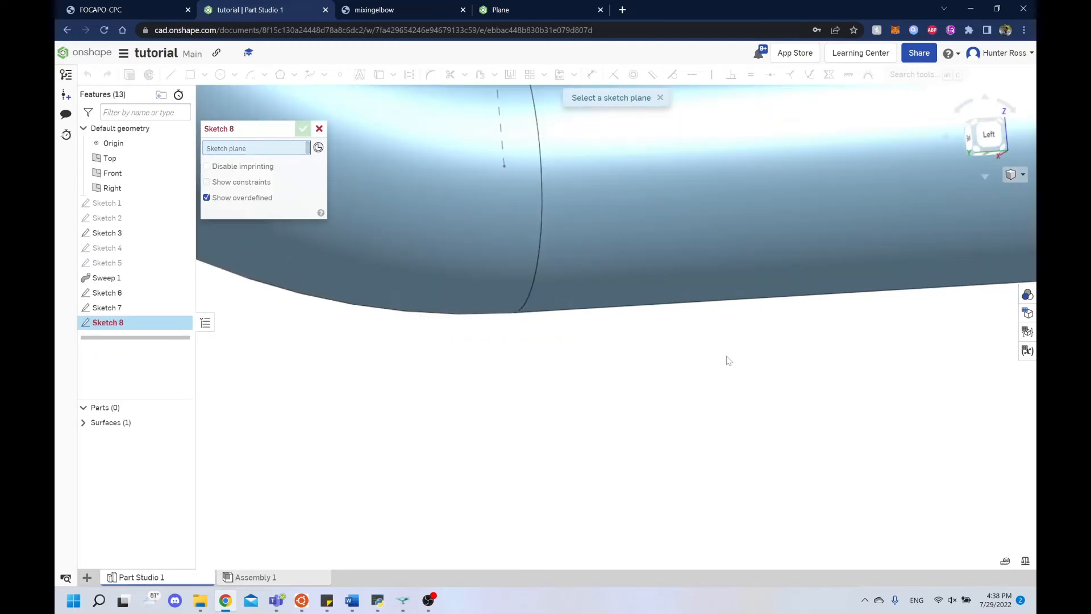
{"action": "scroll", "coordinate": [714, 356], "scroll_direction": "down", "scroll_amount": 5}
{"action": "middle_click_drag", "start_coordinate": [709, 358], "coordinate": [593, 362]}
{"action": "mouse_move", "coordinate": [807, 310]}
{"action": "right_mouse_down"}
{"action": "mouse_move", "coordinate": [739, 300]}
{"action": "mouse_move", "coordinate": [848, 310]}
{"action": "right_mouse_up"}
{"action": "scroll", "coordinate": [813, 305], "scroll_direction": "up", "scroll_amount": 5}
{"action": "left_click", "coordinate": [698, 295]}
{"action": "middle_click_drag", "start_coordinate": [340, 396], "coordinate": [643, 341]}
{"action": "scroll", "coordinate": [407, 390], "scroll_direction": "down", "scroll_amount": 5}
Draw a horizontal line from the lowest point of the bend's end seam to the vertical sketch line below the bend and finish the sketch
{"action": "left_click", "coordinate": [171, 75]}
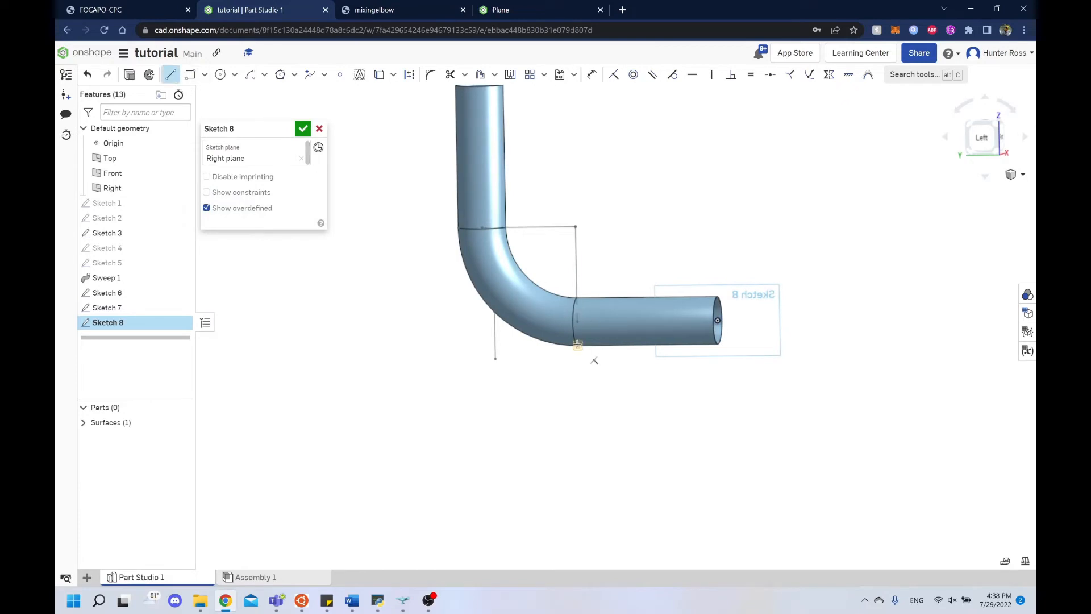
{"action": "left_click", "coordinate": [494, 346]}
{"action": "key", "text": "Escape"}
{"action": "scroll", "coordinate": [504, 371], "scroll_direction": "up", "scroll_amount": 5}
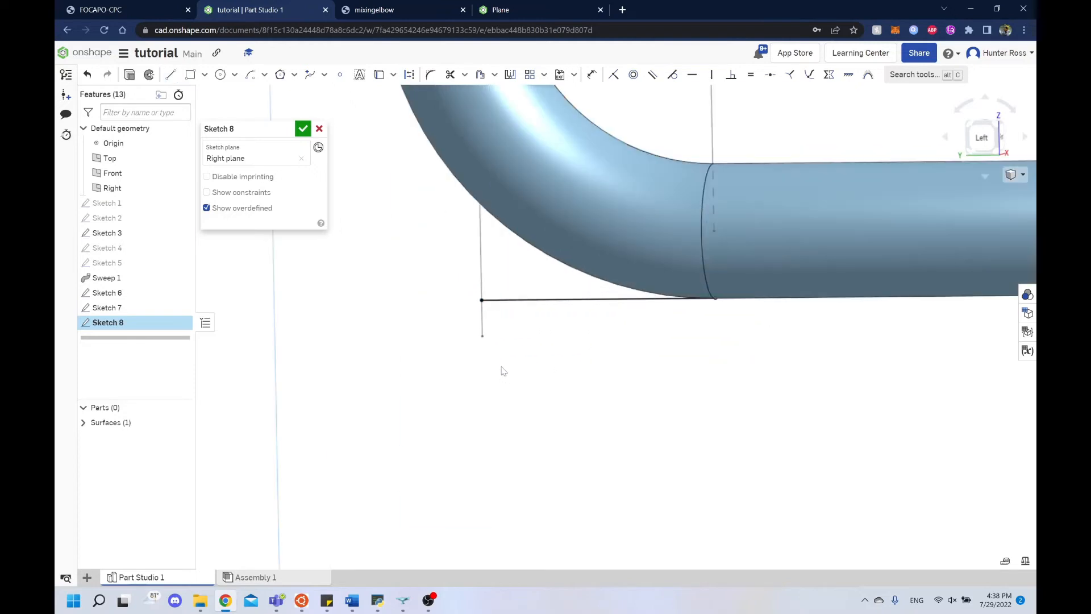
{"action": "mouse_move", "coordinate": [526, 343]}
{"action": "middle_mouse_down"}
{"action": "mouse_move", "coordinate": [546, 383]}
{"action": "mouse_move", "coordinate": [641, 396]}
{"action": "mouse_move", "coordinate": [601, 405]}
{"action": "middle_mouse_up"}
{"action": "left_click", "coordinate": [303, 129]}
Measure the distance from the horizontal line's outer endpoint to the lower end of the vertical sketch line
{"action": "left_click", "coordinate": [1005, 561]}
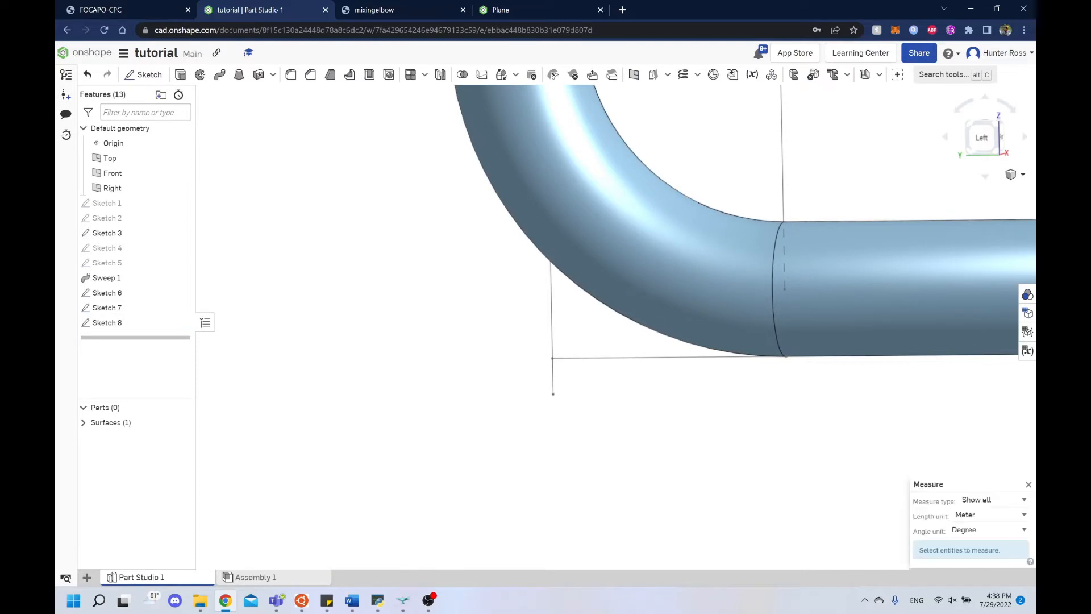
{"action": "left_click", "coordinate": [552, 358]}
{"action": "left_click", "coordinate": [553, 394]}
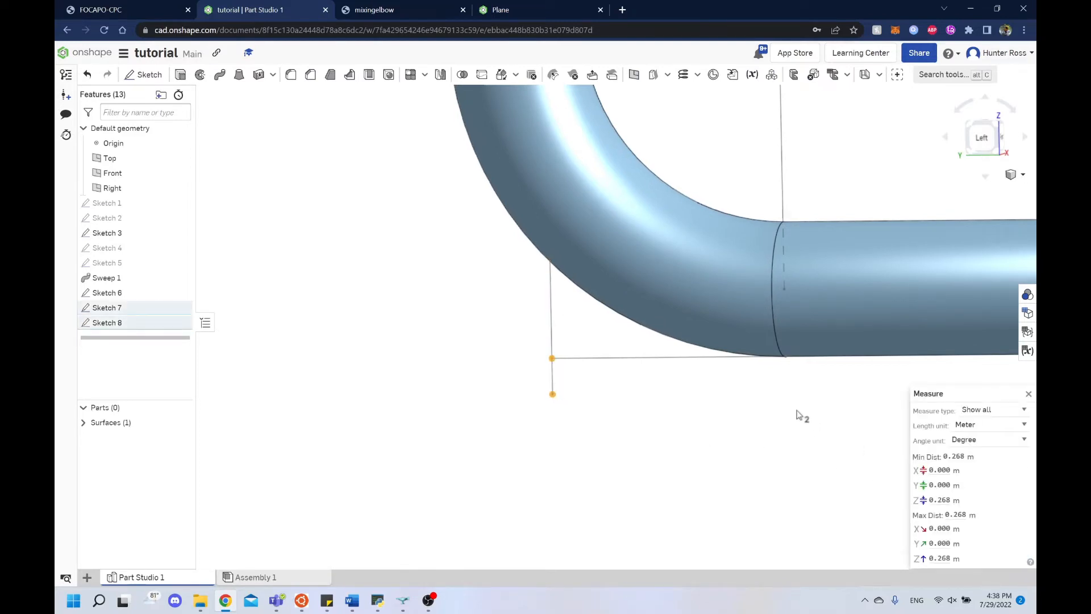
{"action": "middle_click_drag", "start_coordinate": [798, 413], "coordinate": [566, 364]}
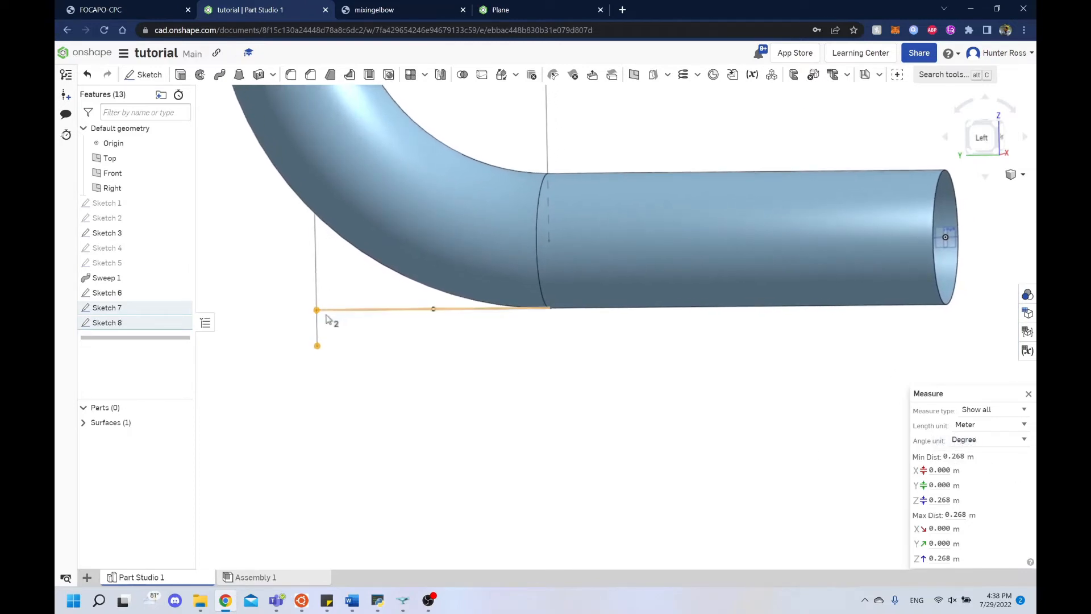
{"action": "middle_click_drag", "start_coordinate": [750, 364], "coordinate": [706, 367]}
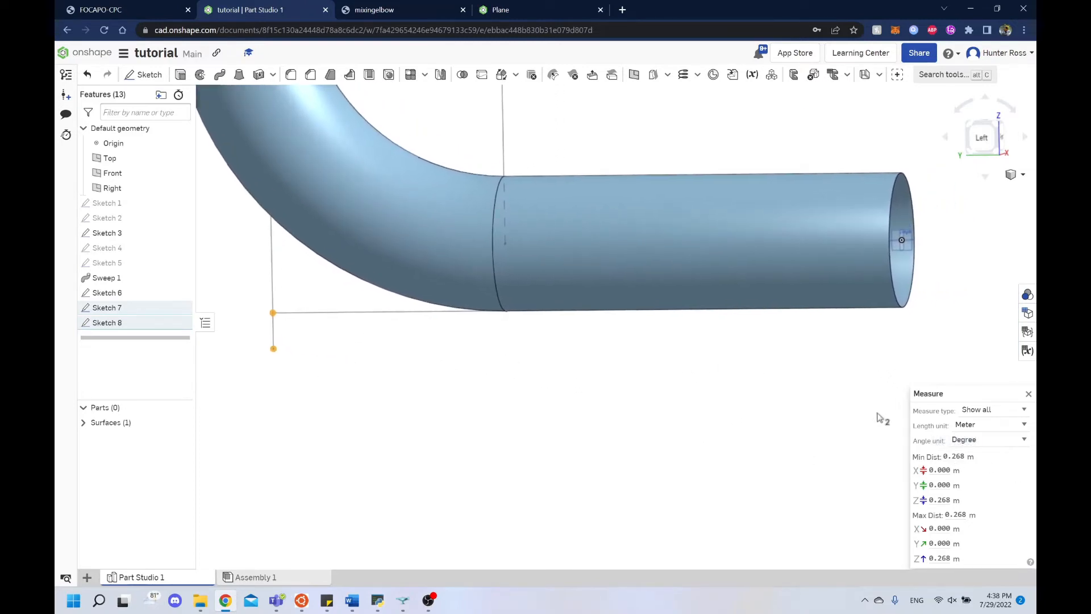
{"action": "left_click", "coordinate": [1029, 394]}
{"action": "right_click_drag", "start_coordinate": [908, 352], "coordinate": [552, 282]}
{"action": "middle_click_drag", "start_coordinate": [552, 282], "coordinate": [551, 277]}
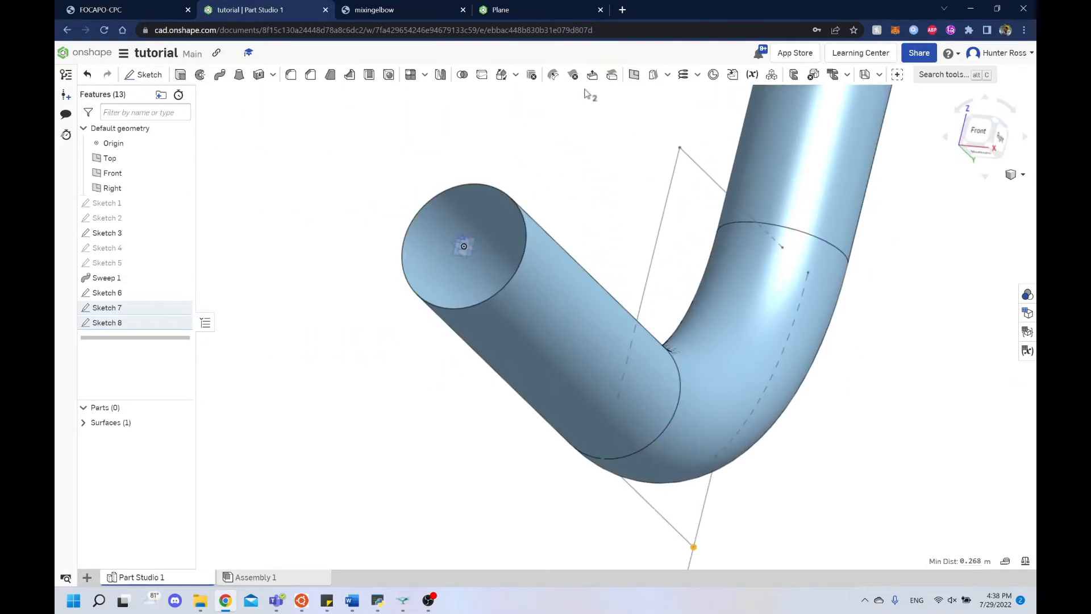
{"action": "right_click_drag", "start_coordinate": [508, 170], "coordinate": [486, 139]}
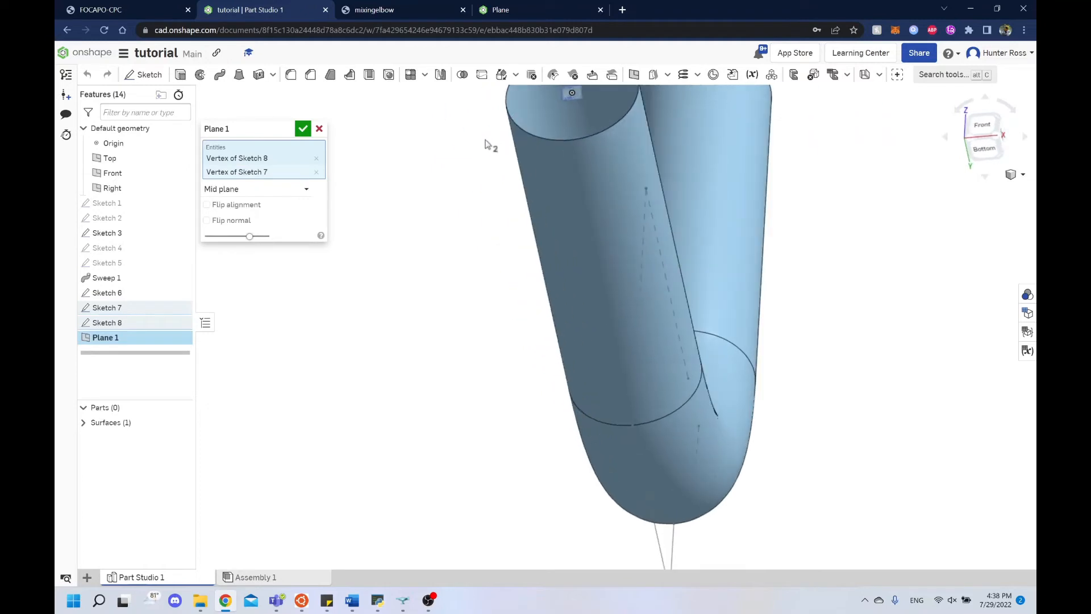
{"action": "middle_click_drag", "start_coordinate": [485, 138], "coordinate": [438, 292]}
{"action": "left_click", "coordinate": [316, 158]}
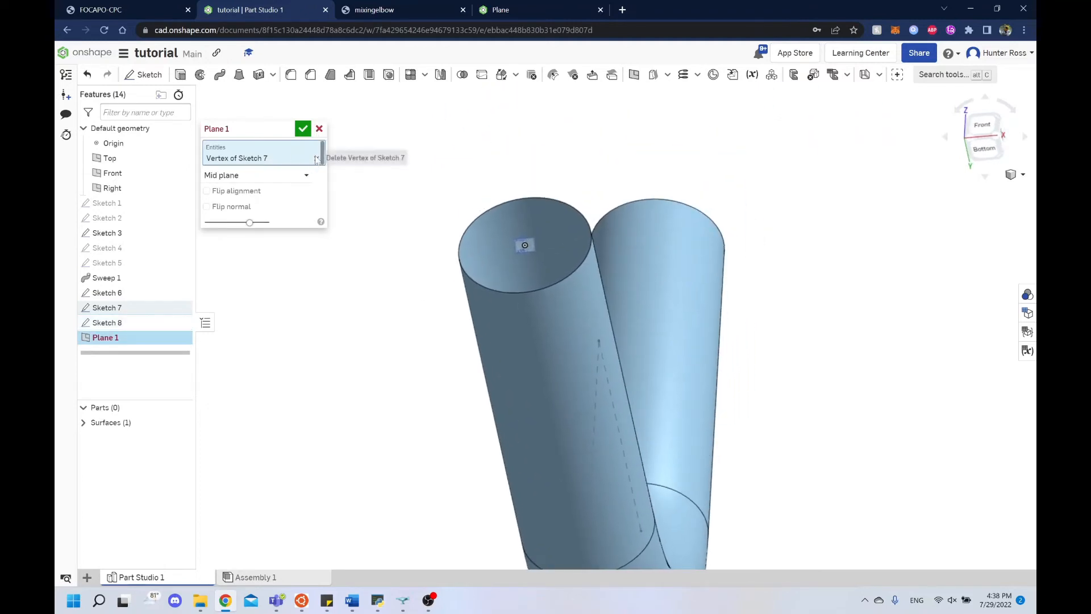
{"action": "left_click", "coordinate": [316, 158]}
{"action": "right_click_drag", "start_coordinate": [566, 138], "coordinate": [573, 109]}
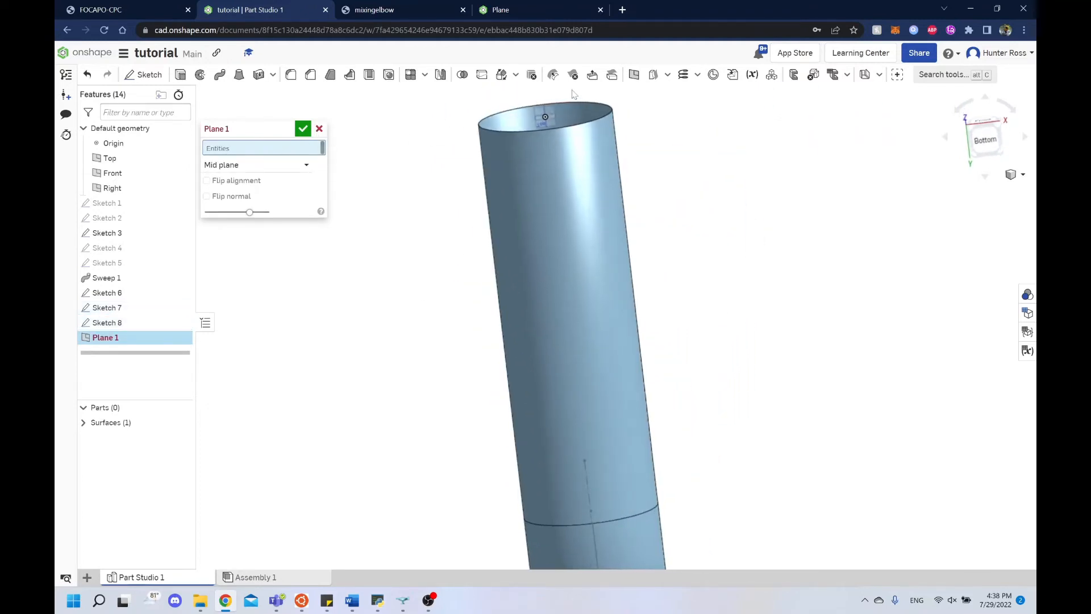
{"action": "middle_click_drag", "start_coordinate": [573, 109], "coordinate": [551, 284]}
{"action": "scroll", "coordinate": [551, 284], "scroll_direction": "up", "scroll_amount": 6}
{"action": "right_click_drag", "start_coordinate": [501, 342], "coordinate": [532, 339]}
{"action": "left_click", "coordinate": [510, 359]}
{"action": "scroll", "coordinate": [509, 359], "scroll_direction": "down", "scroll_amount": 3}
{"action": "scroll", "coordinate": [531, 339], "scroll_direction": "up", "scroll_amount": 3}
{"action": "right_click_drag", "start_coordinate": [529, 420], "coordinate": [580, 257]}
{"action": "scroll", "coordinate": [584, 383], "scroll_direction": "down", "scroll_amount": 5}
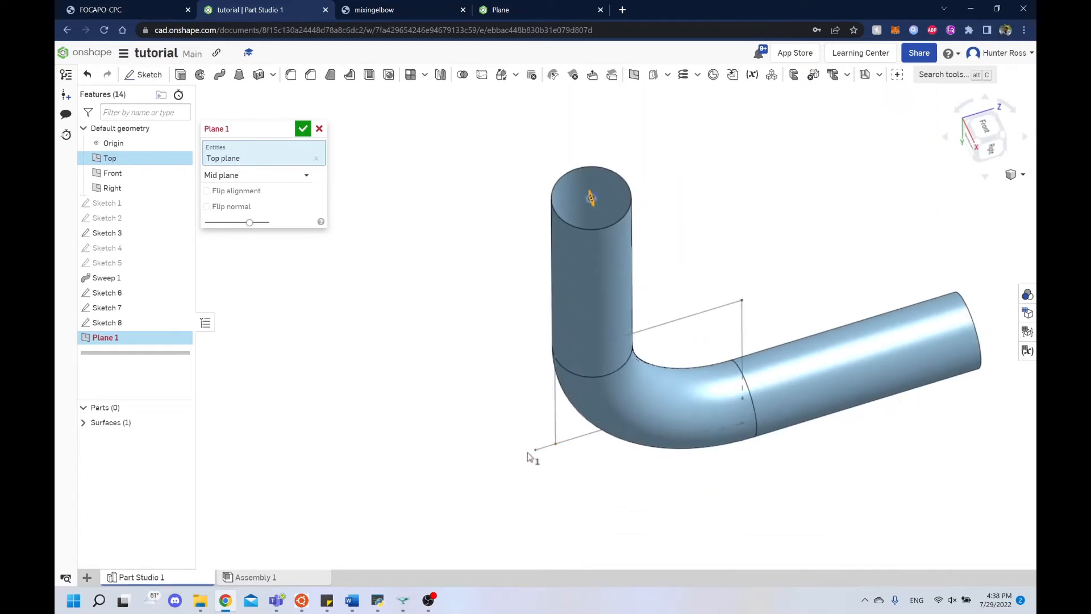
{"action": "left_click", "coordinate": [285, 182]}
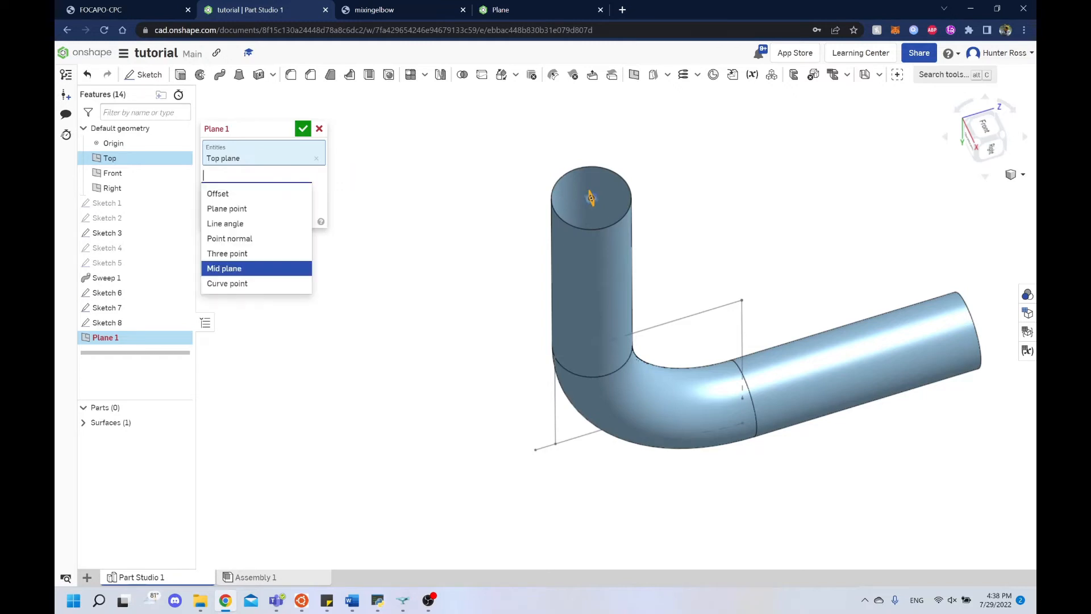
{"action": "left_click", "coordinate": [253, 196]}
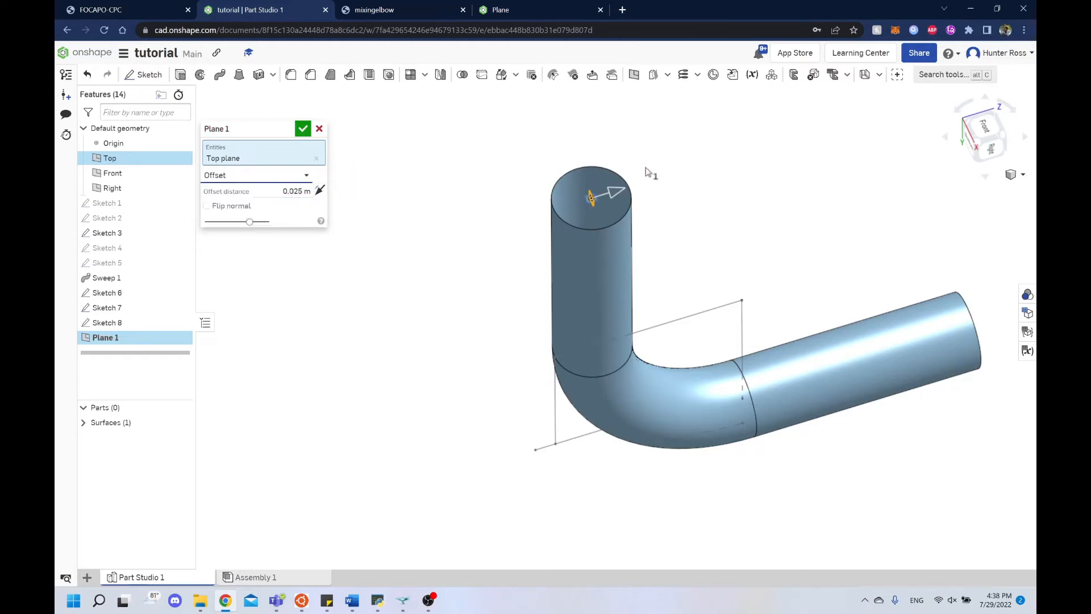
{"action": "scroll", "coordinate": [568, 198], "scroll_direction": "up", "scroll_amount": 5}
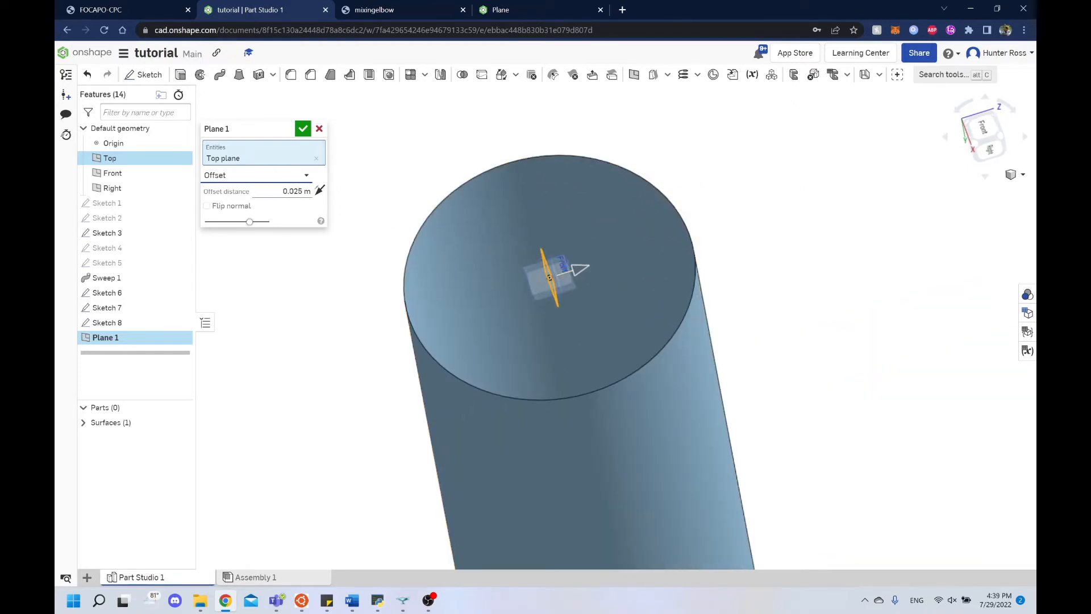
{"action": "scroll", "coordinate": [413, 292], "scroll_direction": "down", "scroll_amount": 5}
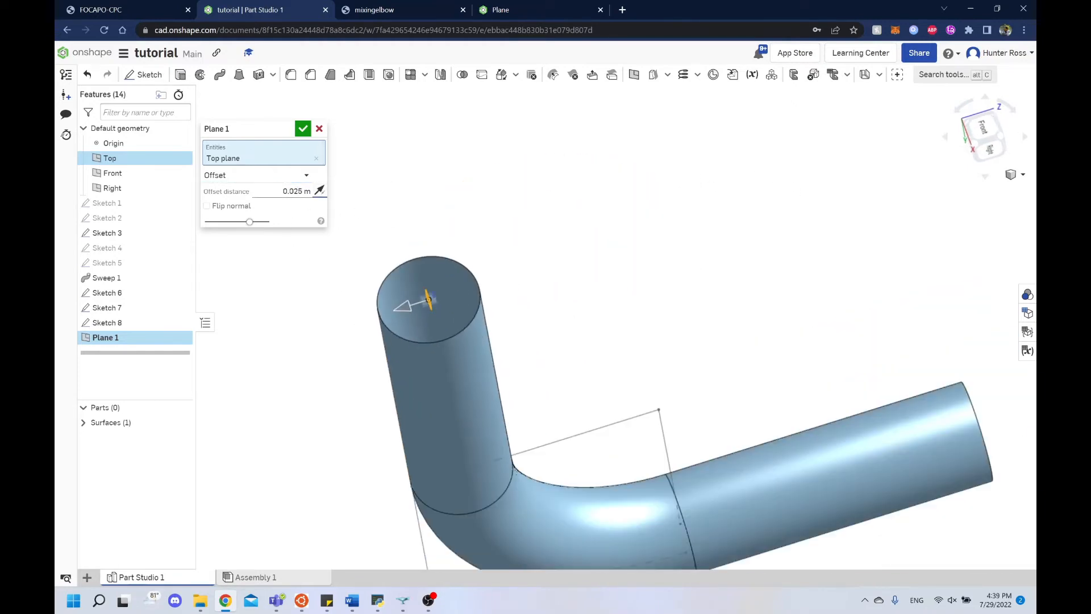
{"action": "left_click", "coordinate": [309, 191]}
{"action": "middle_click_drag", "start_coordinate": [327, 334], "coordinate": [483, 283]}
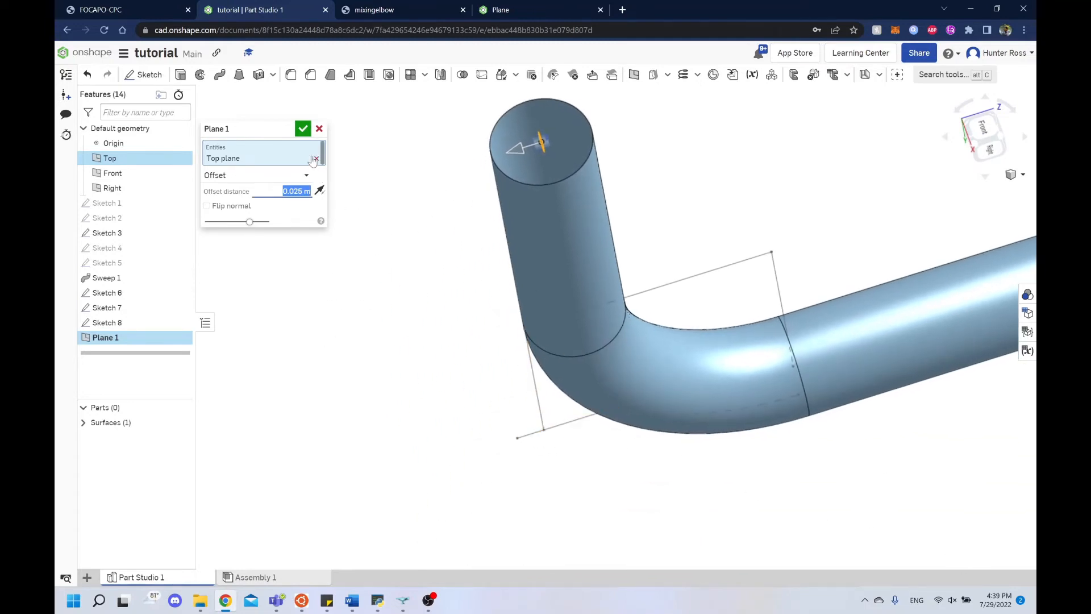
{"action": "left_click", "coordinate": [319, 129]}
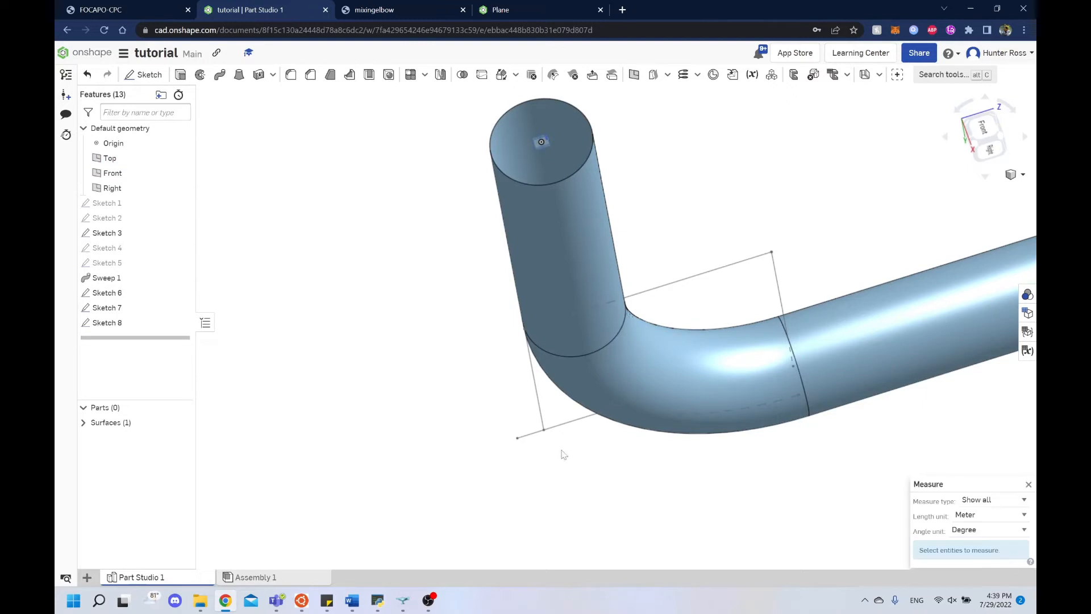
Recheck the distance between the horizontal line's outer endpoint and the vertical sketch line's free end
{"action": "left_click", "coordinate": [544, 430]}
{"action": "left_click", "coordinate": [517, 438]}
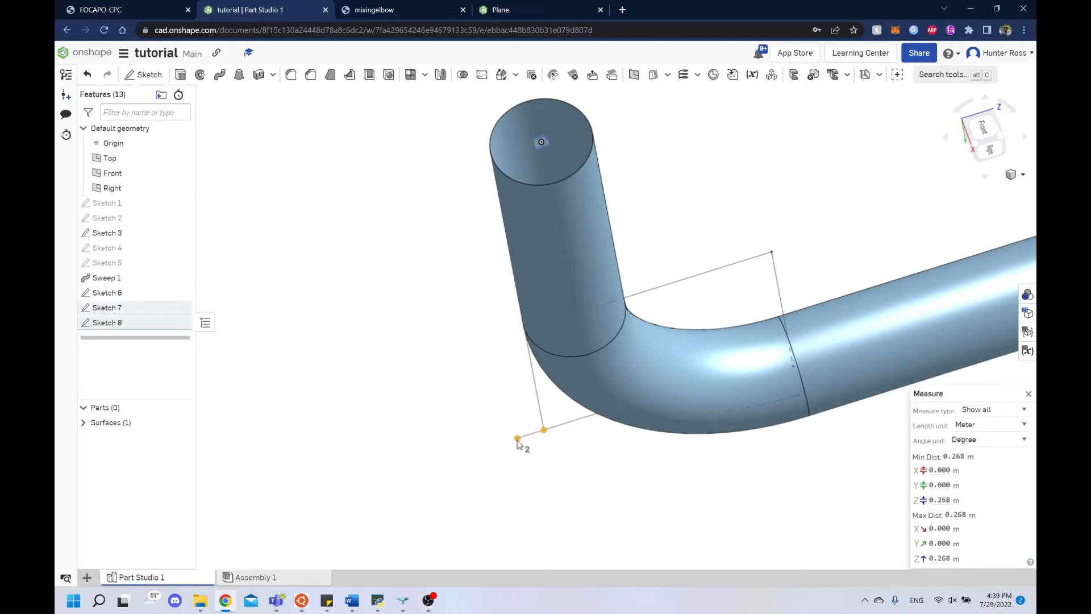
{"action": "middle_click_drag", "start_coordinate": [419, 188], "coordinate": [404, 246]}
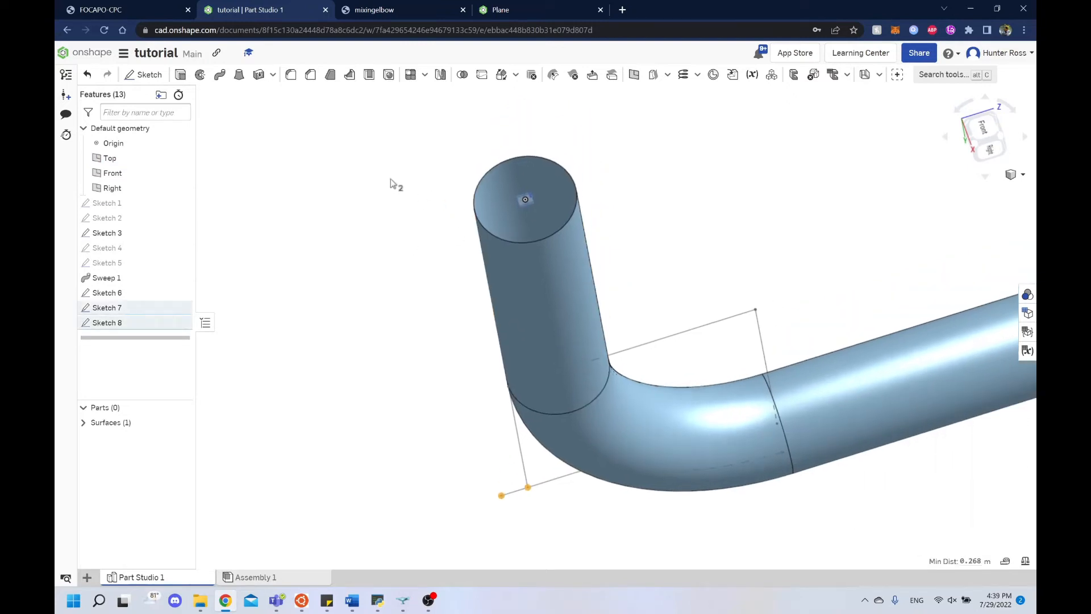
Start a new construction plane and replace its two preselected sketch vertices with the Top plane as reference
{"action": "left_click", "coordinate": [633, 75]}
{"action": "right_click_drag", "start_coordinate": [608, 134], "coordinate": [654, 146]}
{"action": "scroll", "coordinate": [760, 130], "scroll_direction": "up", "scroll_amount": 4}
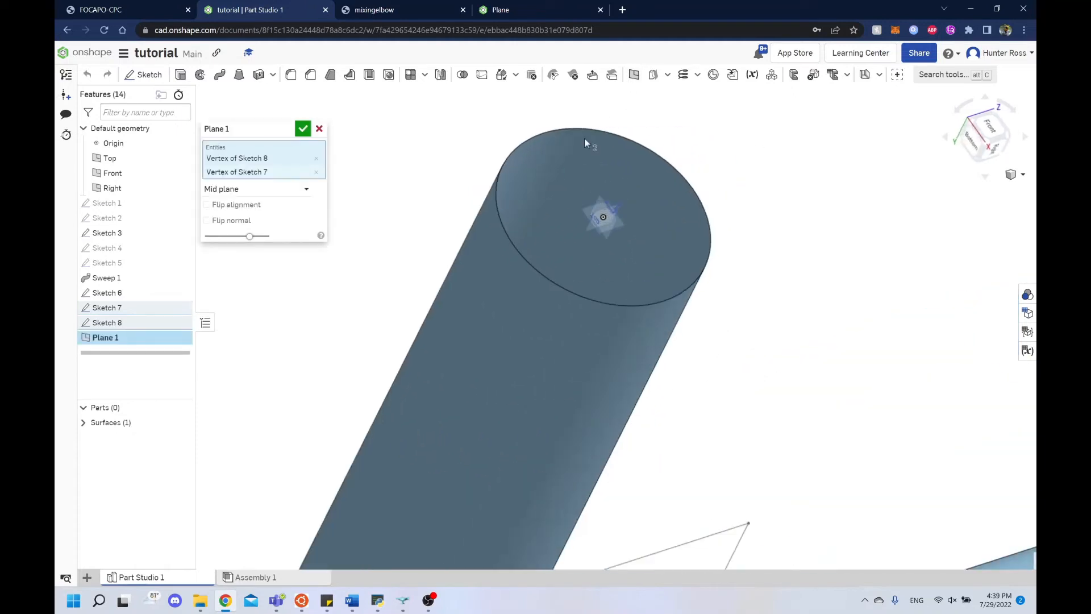
{"action": "left_click", "coordinate": [316, 160]}
{"action": "left_click", "coordinate": [316, 161]}
{"action": "right_click_drag", "start_coordinate": [721, 204], "coordinate": [752, 141]}
{"action": "middle_click_drag", "start_coordinate": [751, 141], "coordinate": [696, 199]}
{"action": "left_click", "coordinate": [657, 254]}
{"action": "right_click_drag", "start_coordinate": [736, 256], "coordinate": [662, 258]}
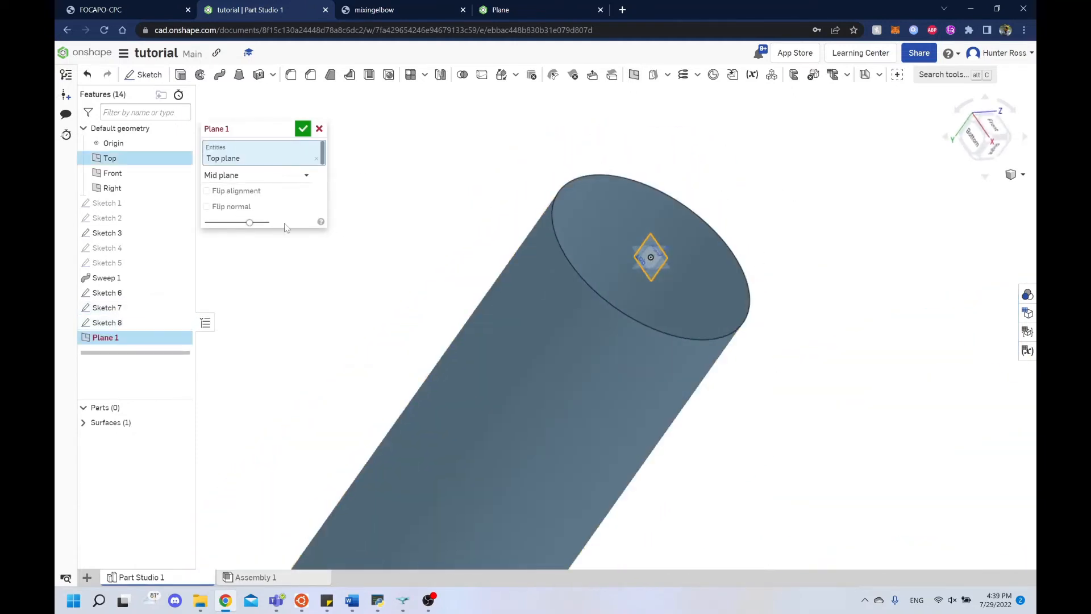
Change the plane type to Offset, reverse its direction and set the offset distance from the Top plane to 0.268 m
{"action": "left_click", "coordinate": [261, 177]}
{"action": "left_click", "coordinate": [259, 194]}
{"action": "right_click_drag", "start_coordinate": [404, 213], "coordinate": [492, 180]}
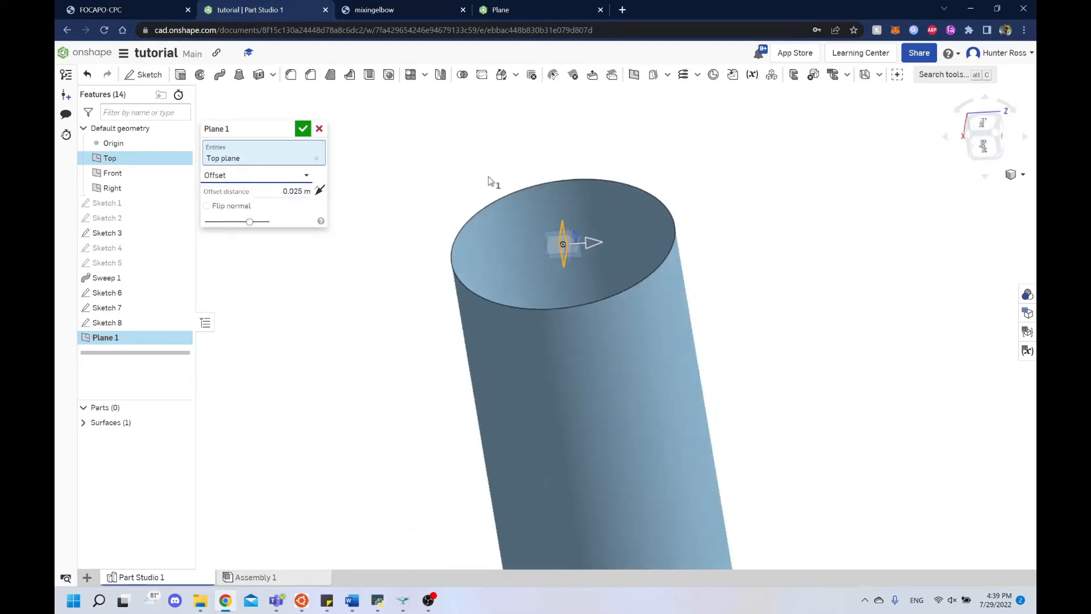
{"action": "left_click", "coordinate": [318, 191]}
{"action": "scroll", "coordinate": [419, 234], "scroll_direction": "down", "scroll_amount": 9}
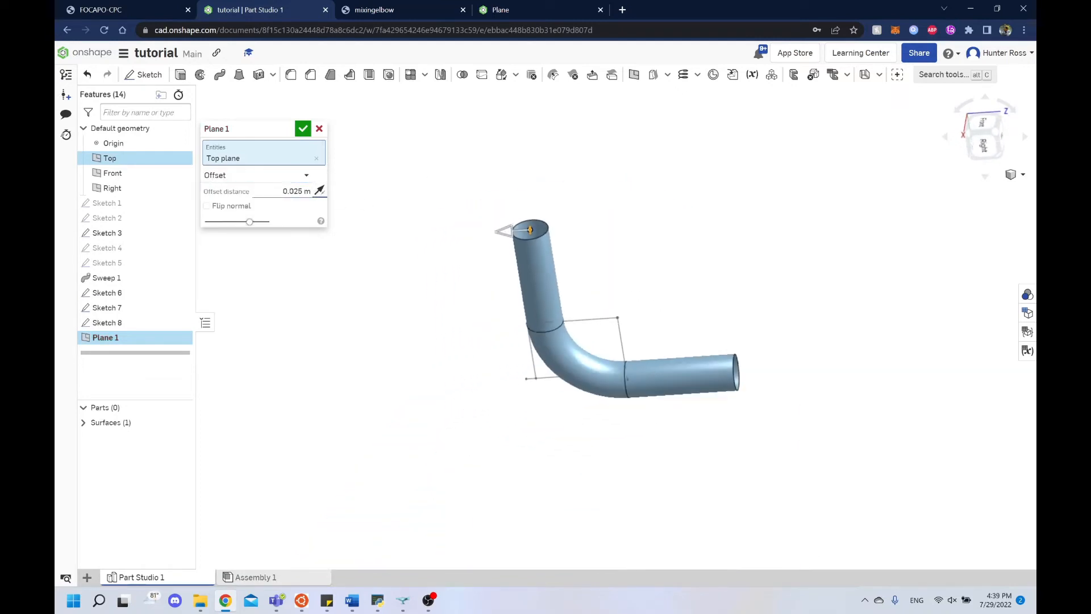
{"action": "left_click", "coordinate": [297, 192]}
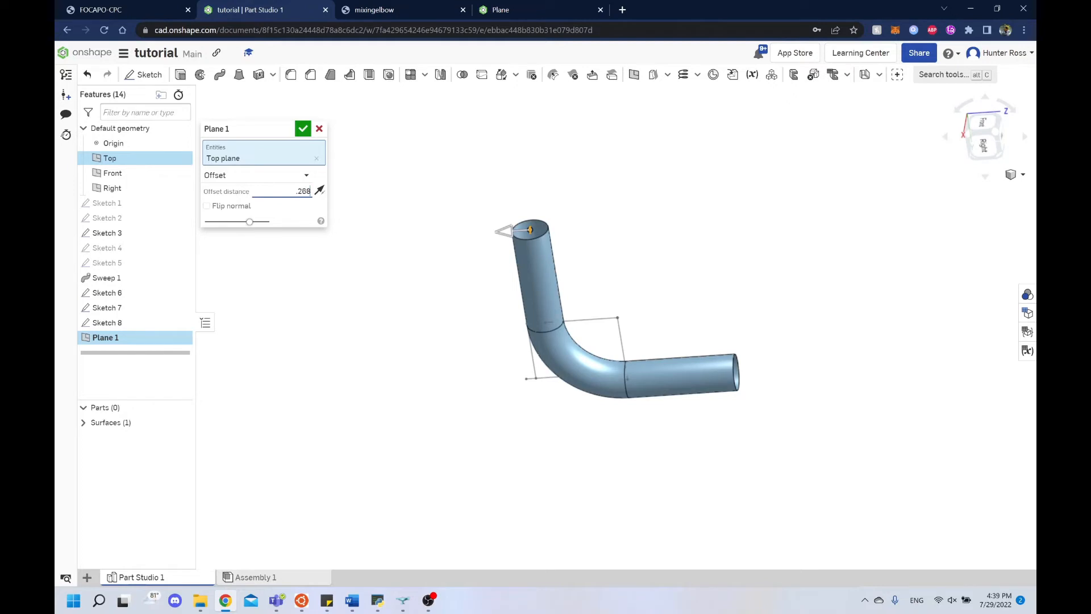
{"action": "type", "text": ".268"}
{"action": "key", "text": "Return"}
Check the plane's offset direction against the sketch lines beside the bend and accept the construction plane
{"action": "scroll", "coordinate": [531, 230], "scroll_direction": "up", "scroll_amount": 5}
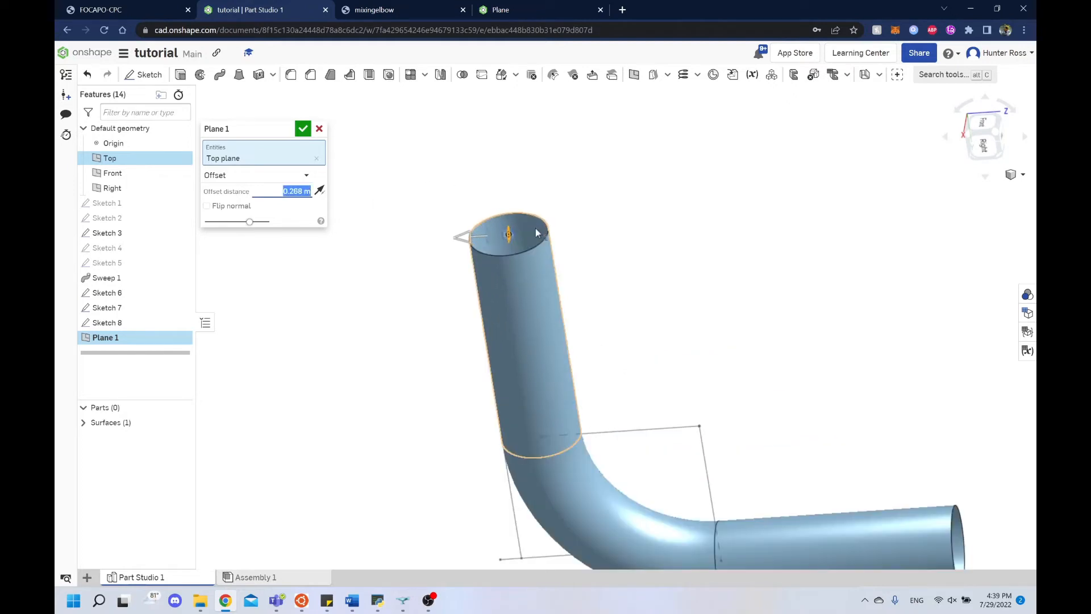
{"action": "middle_click_drag", "start_coordinate": [542, 351], "coordinate": [558, 290]}
{"action": "right_click_drag", "start_coordinate": [574, 500], "coordinate": [609, 365]}
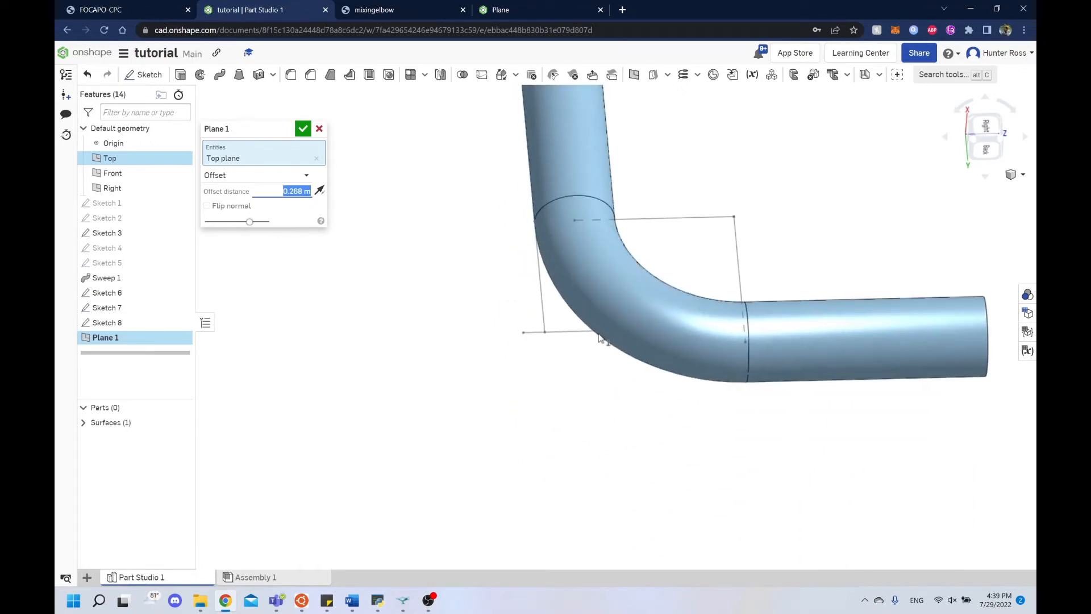
{"action": "scroll", "coordinate": [574, 333], "scroll_direction": "up", "scroll_amount": 5}
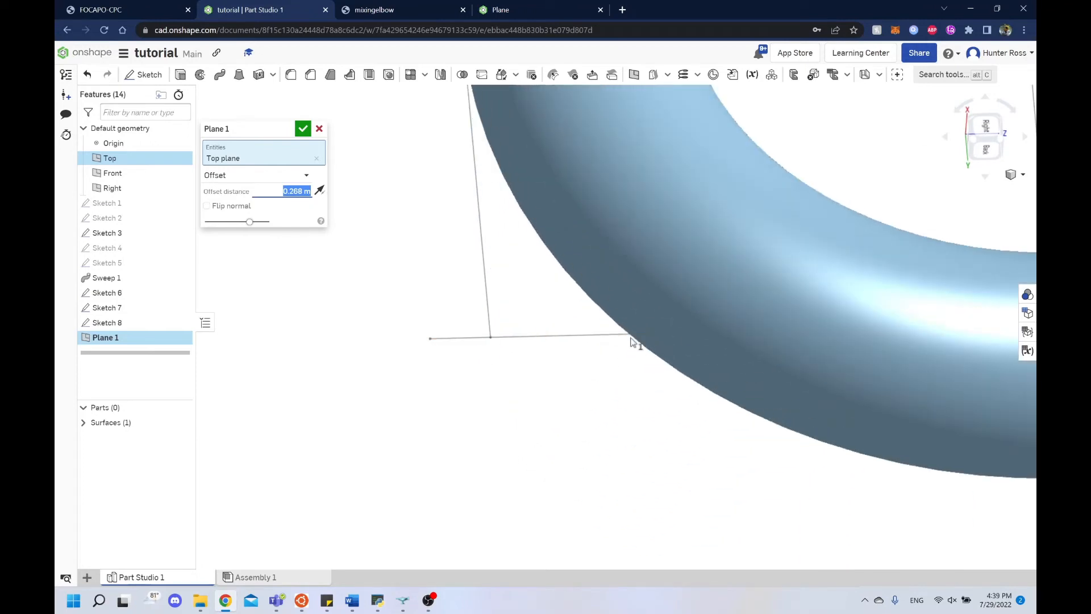
{"action": "scroll", "coordinate": [575, 223], "scroll_direction": "down", "scroll_amount": 5}
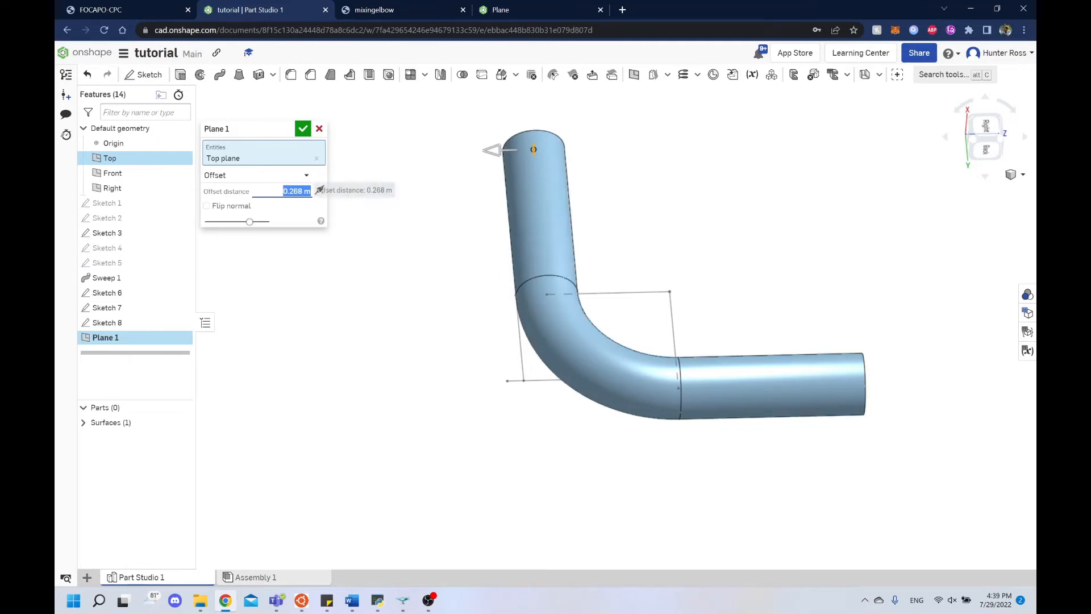
{"action": "left_click_drag", "start_coordinate": [311, 191], "coordinate": [294, 191]}
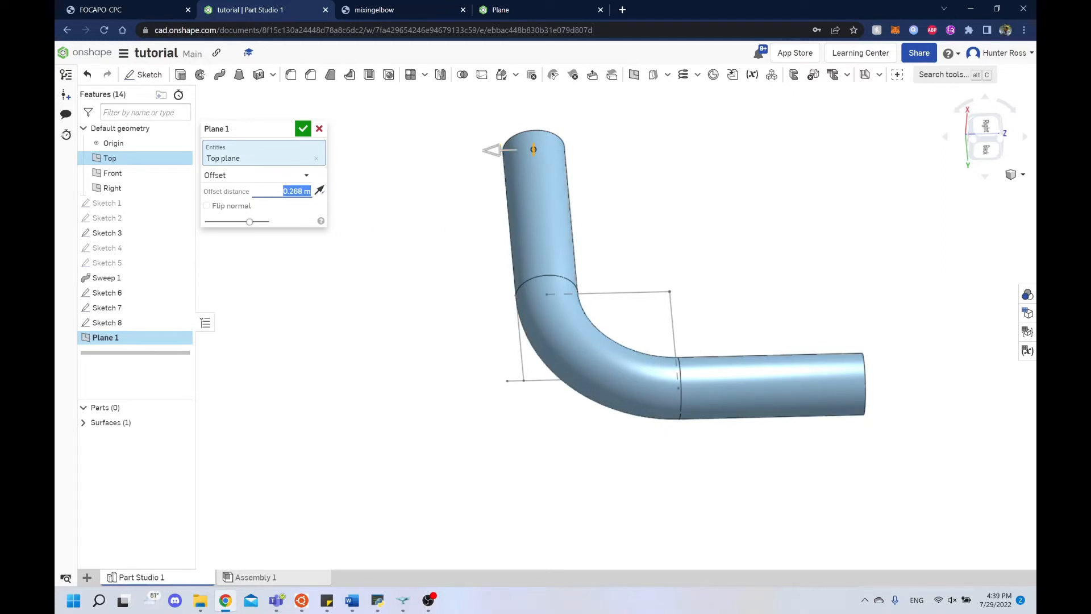
{"action": "key", "text": "BackSpace"}
{"action": "key", "text": "Return"}
{"action": "left_click", "coordinate": [303, 128]}
{"action": "right_click_drag", "start_coordinate": [413, 148], "coordinate": [628, 358]}
{"action": "right_click_drag", "start_coordinate": [409, 200], "coordinate": [446, 170]}
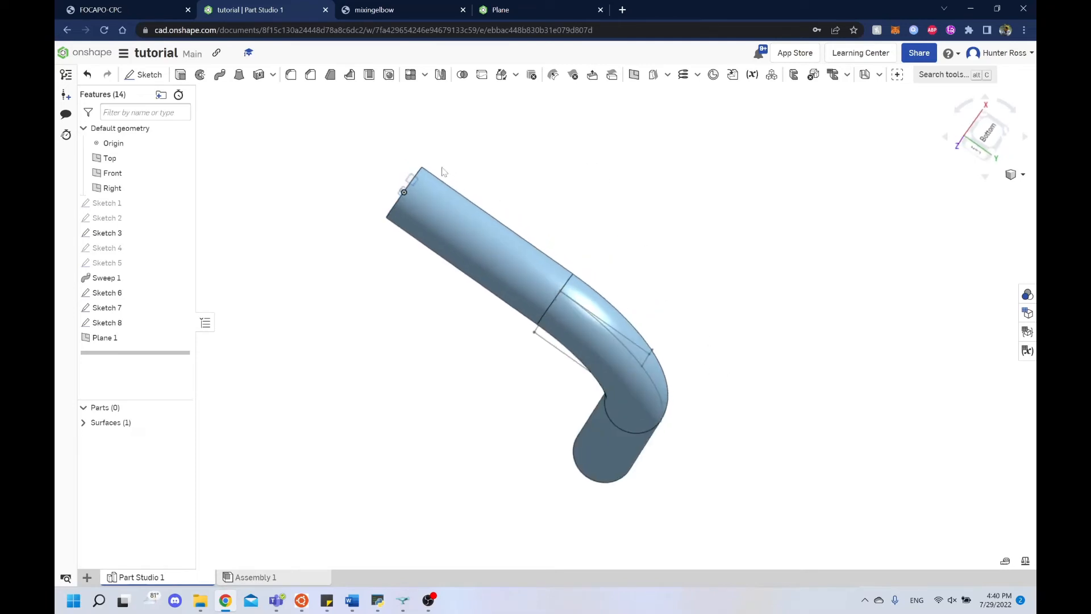
{"action": "key", "text": "shift+s"}
{"action": "mouse_move", "coordinate": [326, 171]}
{"action": "right_mouse_down"}
{"action": "mouse_move", "coordinate": [414, 163]}
{"action": "mouse_move", "coordinate": [373, 163]}
{"action": "mouse_move", "coordinate": [377, 190]}
{"action": "right_mouse_up"}
{"action": "left_click", "coordinate": [390, 207]}
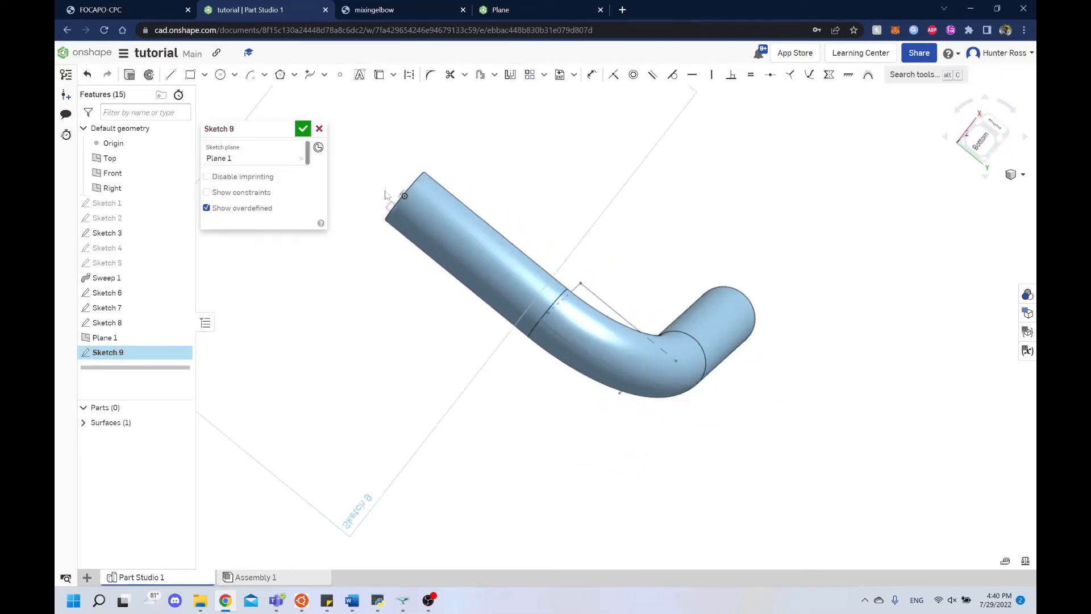
{"action": "mouse_move", "coordinate": [590, 285]}
{"action": "right_mouse_down"}
{"action": "mouse_move", "coordinate": [706, 446]}
{"action": "mouse_move", "coordinate": [903, 263]}
{"action": "right_mouse_up"}
{"action": "key", "text": "shift+1"}
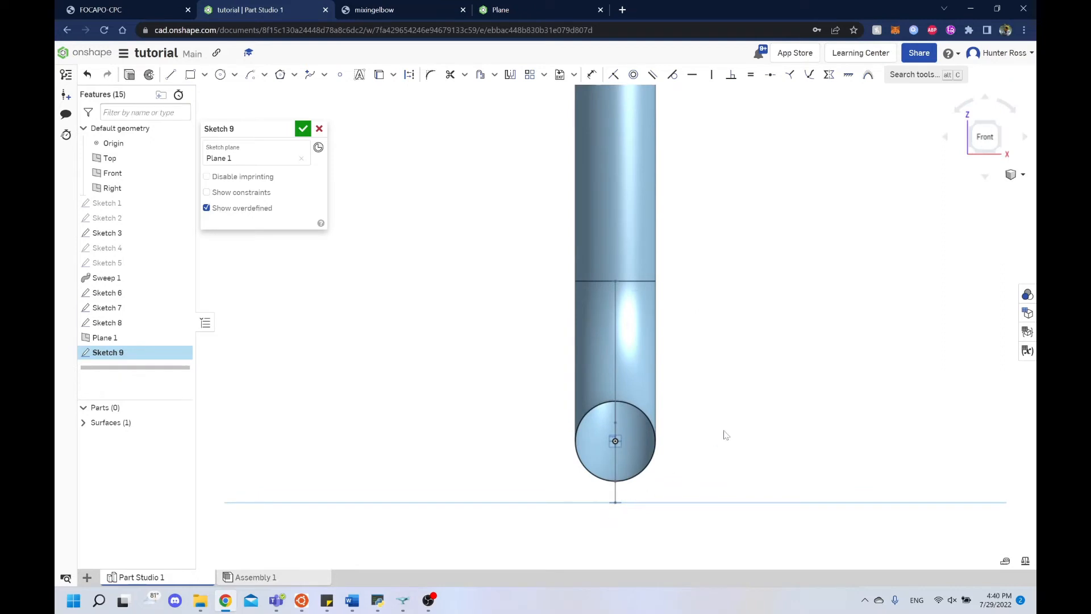
{"action": "right_click_drag", "start_coordinate": [726, 435], "coordinate": [1026, 130]}
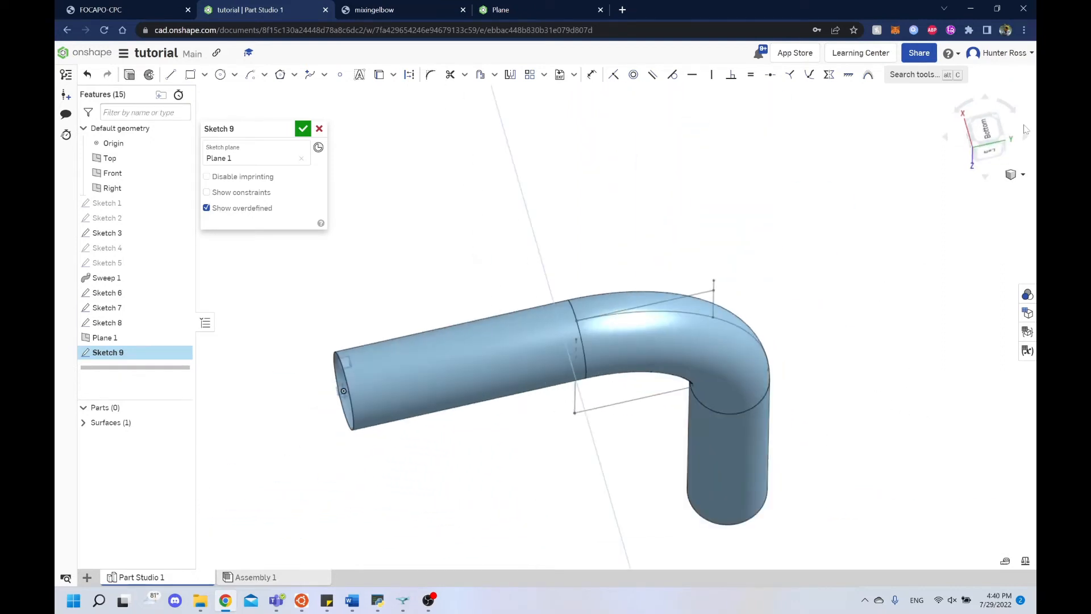
{"action": "left_click", "coordinate": [987, 130]}
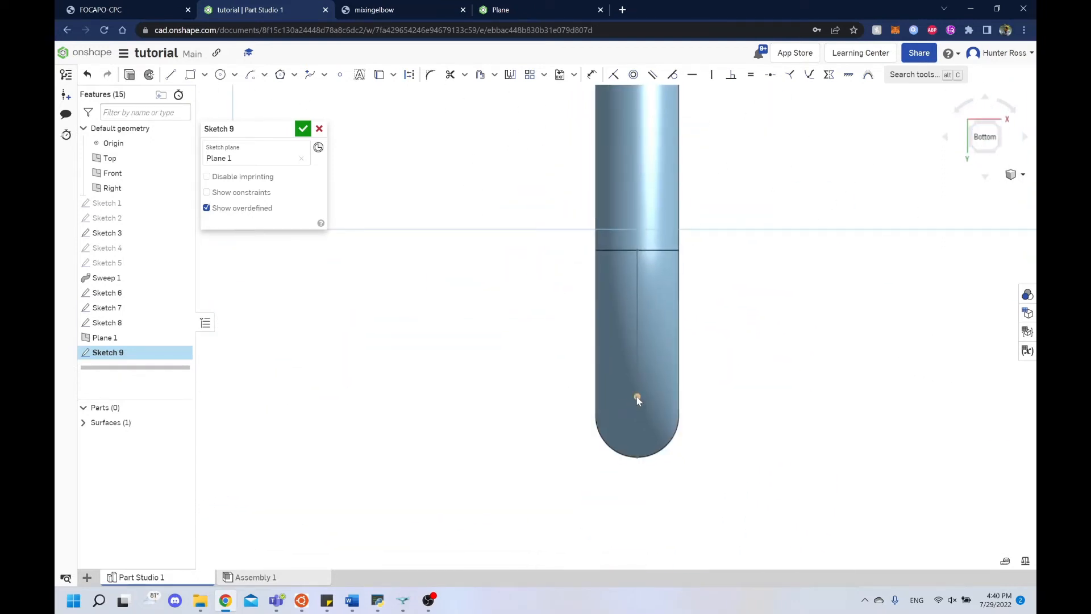
{"action": "right_click_drag", "start_coordinate": [637, 399], "coordinate": [807, 372]}
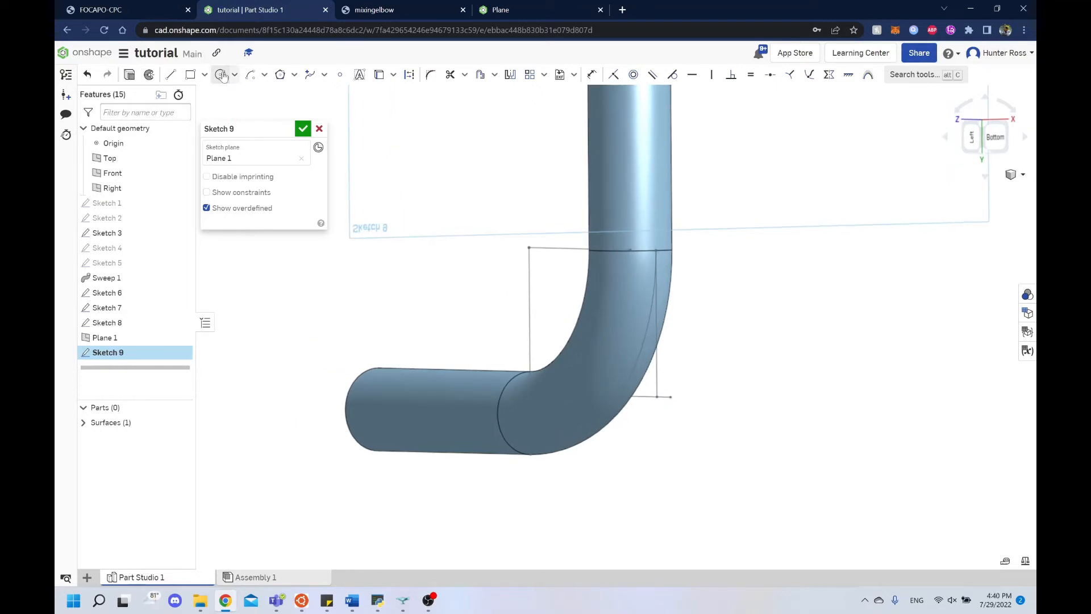
{"action": "scroll", "coordinate": [671, 397], "scroll_direction": "up", "scroll_amount": 6}
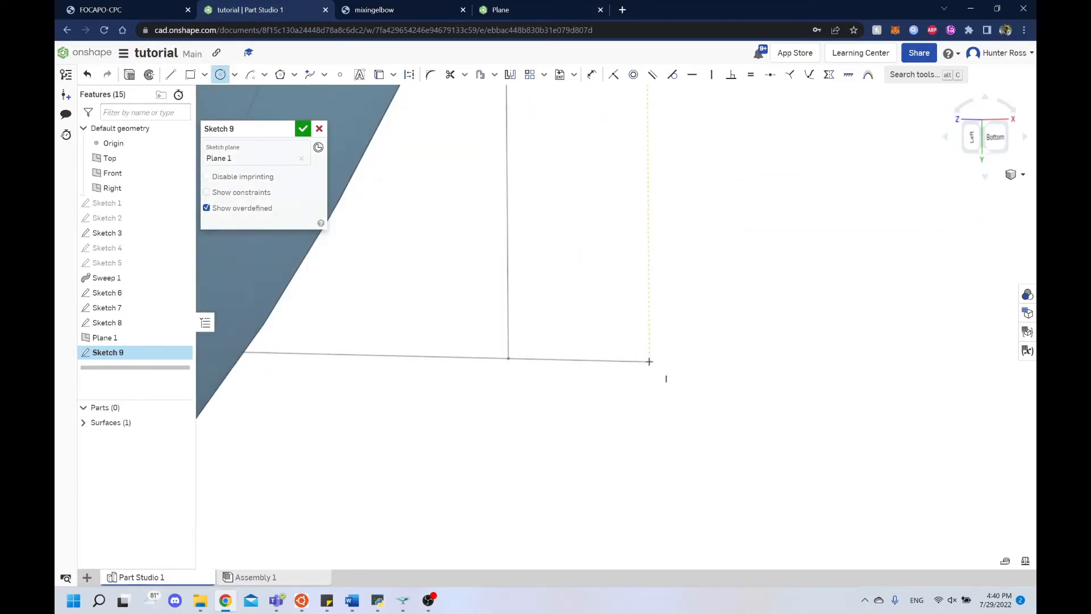
{"action": "scroll", "coordinate": [670, 316], "scroll_direction": "down", "scroll_amount": 7}
{"action": "left_click", "coordinate": [995, 138]}
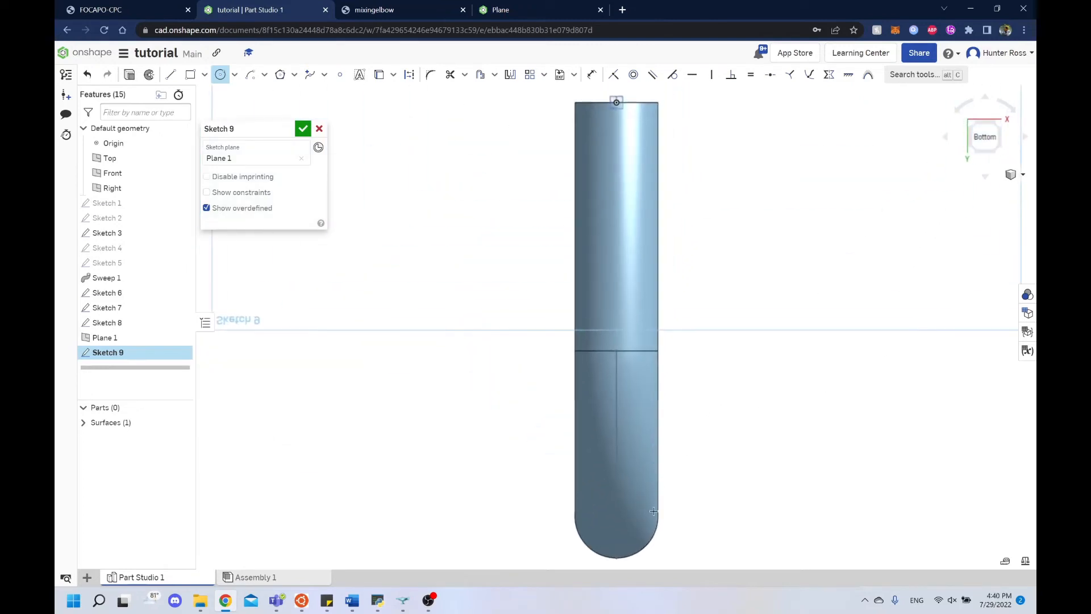
{"action": "scroll", "coordinate": [636, 528], "scroll_direction": "down", "scroll_amount": 2}
{"action": "key", "text": "Escape"}
{"action": "middle_click_drag", "start_coordinate": [725, 442], "coordinate": [681, 294]}
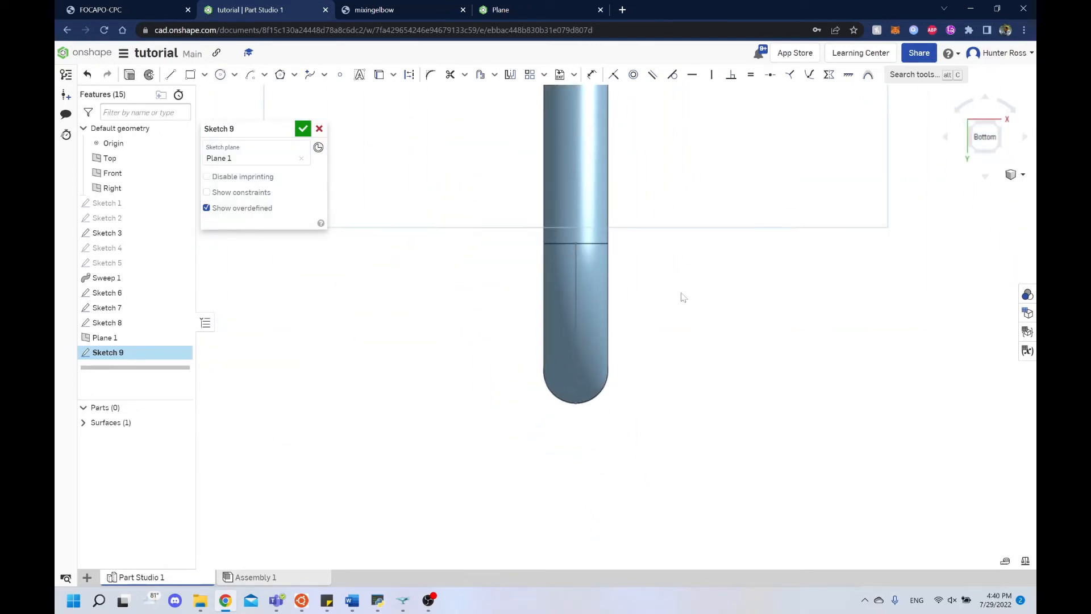
{"action": "right_click_drag", "start_coordinate": [683, 296], "coordinate": [664, 284]}
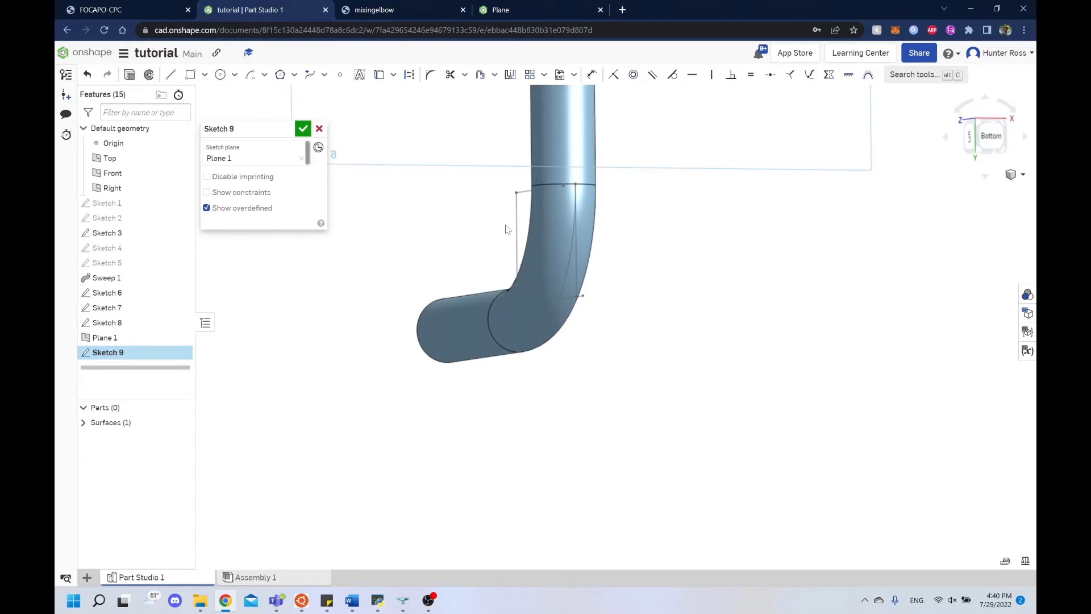
{"action": "mouse_move", "coordinate": [400, 188]}
{"action": "right_mouse_down"}
{"action": "mouse_move", "coordinate": [497, 366]}
{"action": "mouse_move", "coordinate": [616, 341]}
{"action": "mouse_move", "coordinate": [646, 402]}
{"action": "right_mouse_up"}
{"action": "middle_click_drag", "start_coordinate": [647, 402], "coordinate": [647, 293]}
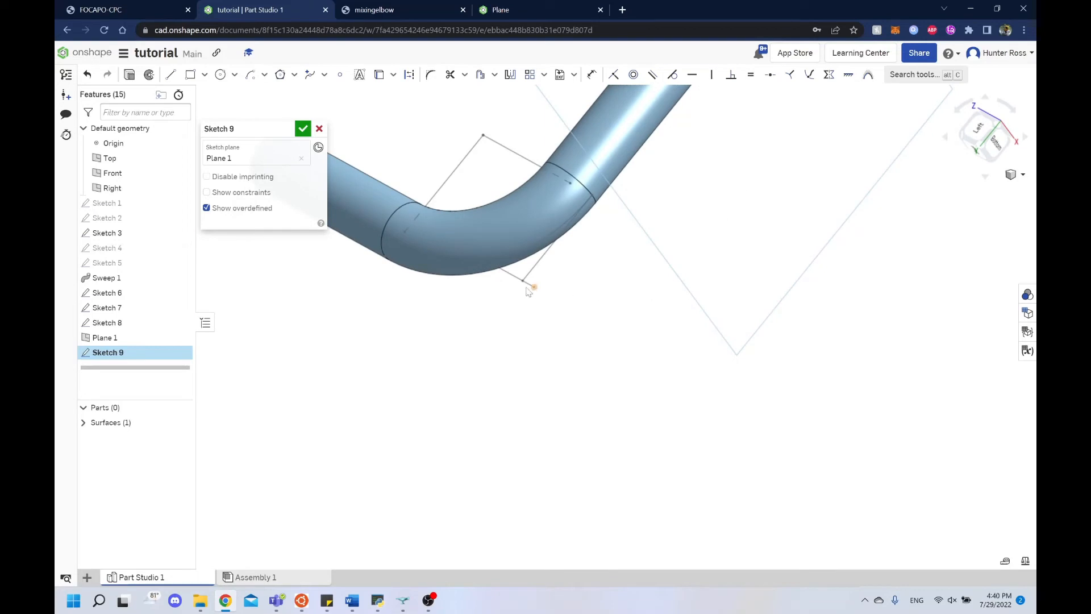
{"action": "left_click", "coordinate": [220, 74]}
{"action": "scroll", "coordinate": [534, 286], "scroll_direction": "up", "scroll_amount": 4}
{"action": "scroll", "coordinate": [534, 286], "scroll_direction": "down", "scroll_amount": 3}
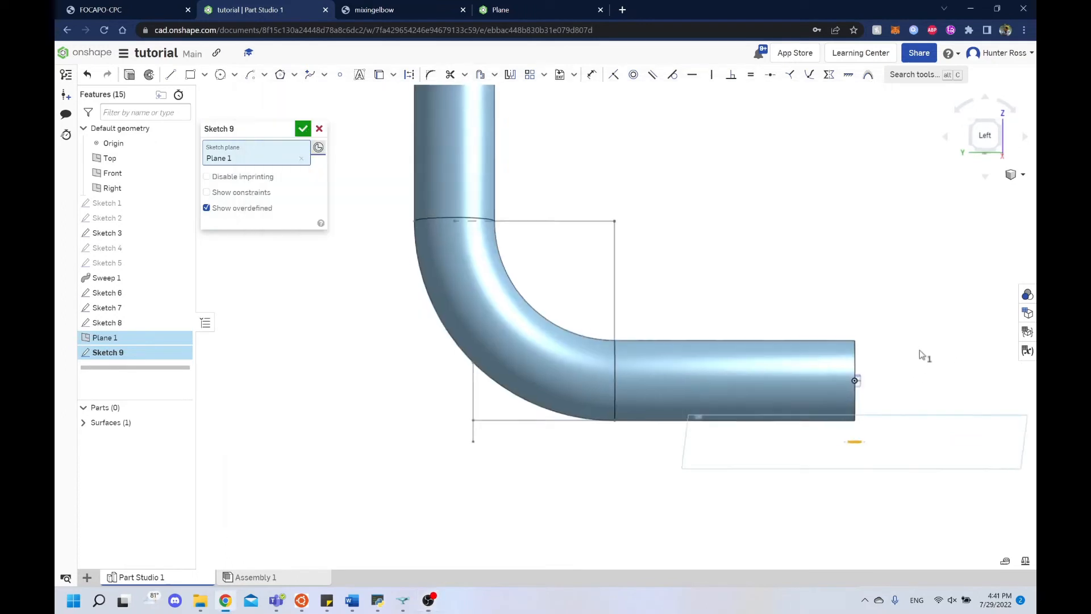
{"action": "mouse_move", "coordinate": [923, 355]}
{"action": "right_mouse_down"}
{"action": "mouse_move", "coordinate": [930, 336]}
{"action": "mouse_move", "coordinate": [946, 357]}
{"action": "mouse_move", "coordinate": [835, 441]}
{"action": "mouse_move", "coordinate": [847, 421]}
{"action": "mouse_move", "coordinate": [870, 418]}
{"action": "mouse_move", "coordinate": [735, 415]}
{"action": "right_mouse_up"}
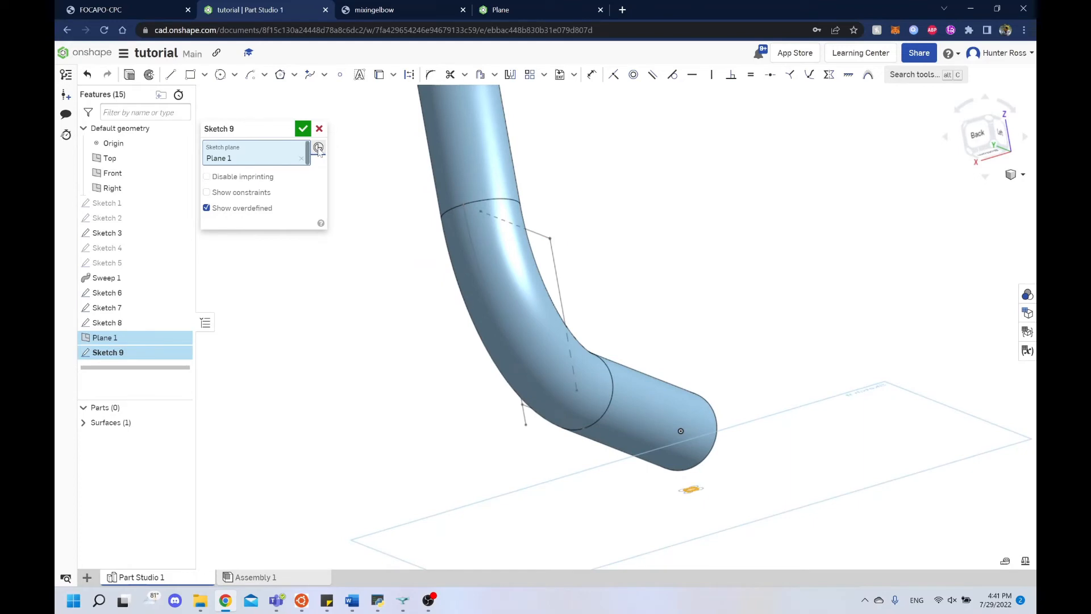
{"action": "middle_click_drag", "start_coordinate": [700, 257], "coordinate": [699, 327]}
{"action": "middle_click_drag", "start_coordinate": [668, 421], "coordinate": [662, 357]}
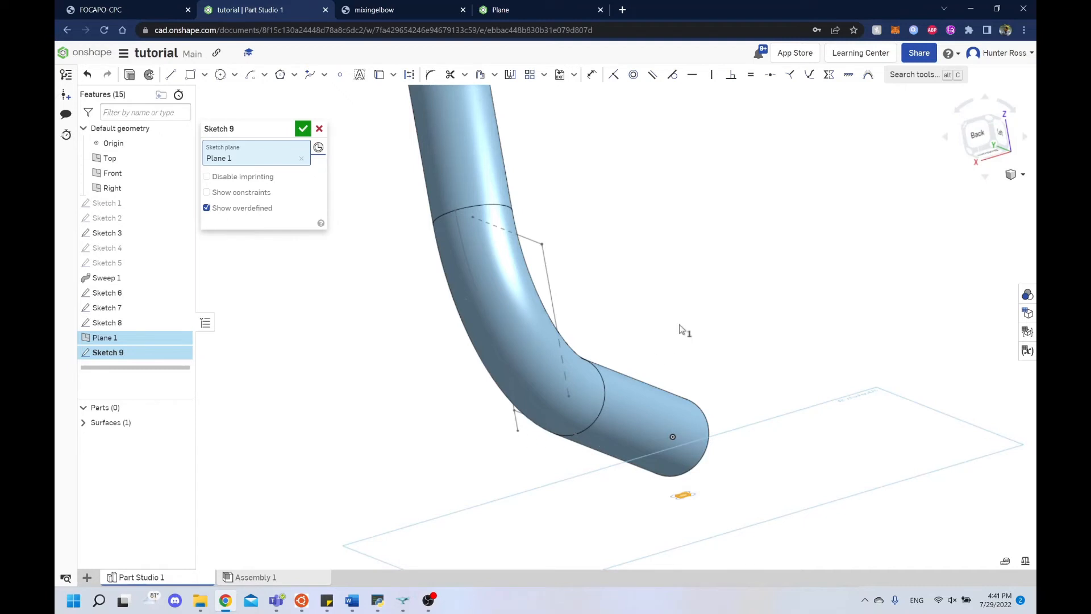
{"action": "right_click_drag", "start_coordinate": [680, 325], "coordinate": [667, 261]}
{"action": "left_click", "coordinate": [321, 130]}
Start a new sketch on the offset construction plane below the pipe
{"action": "right_click_drag", "start_coordinate": [339, 347], "coordinate": [285, 250]}
{"action": "left_click", "coordinate": [149, 79]}
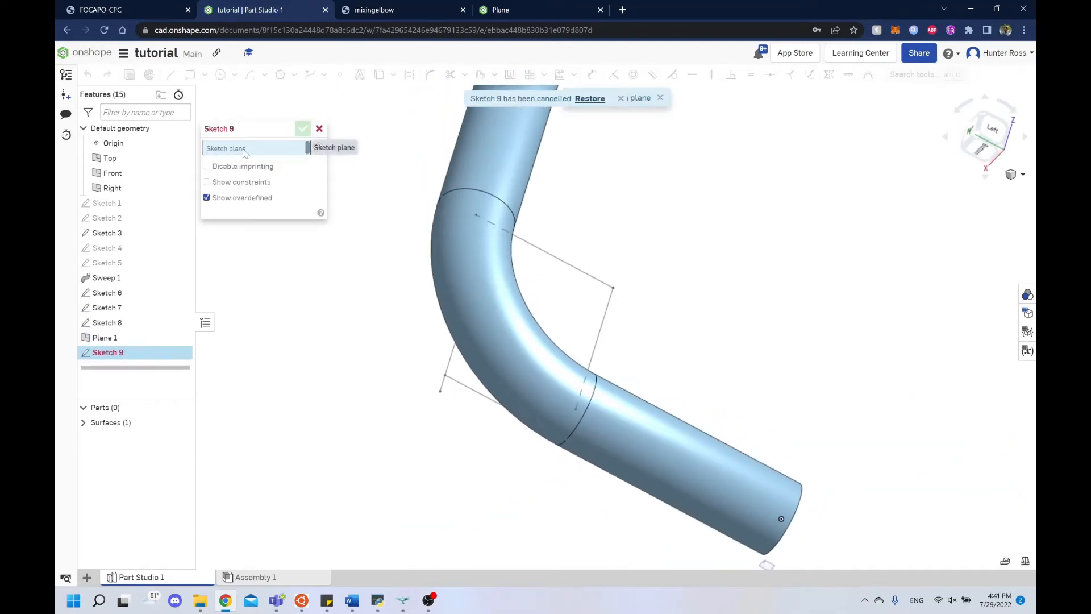
{"action": "right_click_drag", "start_coordinate": [922, 524], "coordinate": [948, 520]}
{"action": "left_click", "coordinate": [757, 567]}
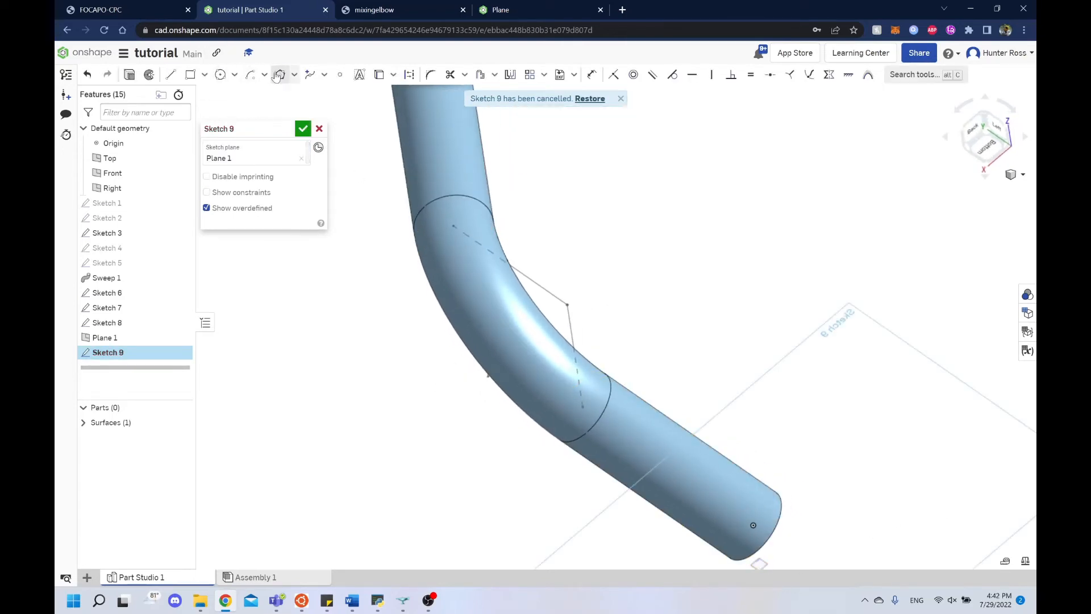
Redefine the sketch plane with a mate connector at the lower free end of the vertical sketch line
{"action": "left_click", "coordinate": [234, 75]}
{"action": "left_click", "coordinate": [236, 94]}
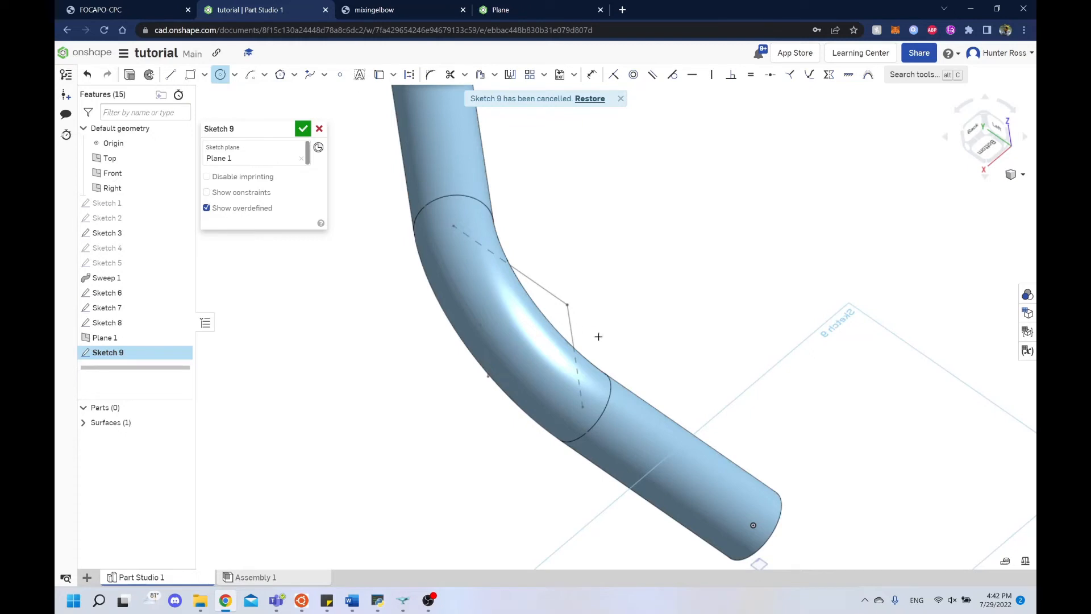
{"action": "right_click_drag", "start_coordinate": [617, 293], "coordinate": [621, 301]}
{"action": "left_click", "coordinate": [322, 149]}
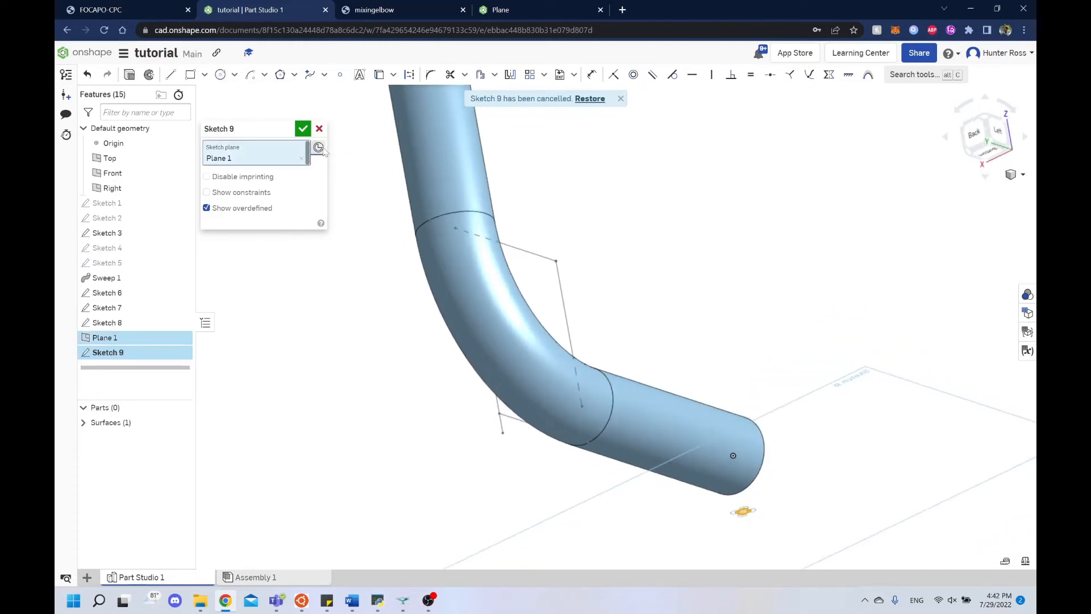
{"action": "left_click", "coordinate": [503, 434]}
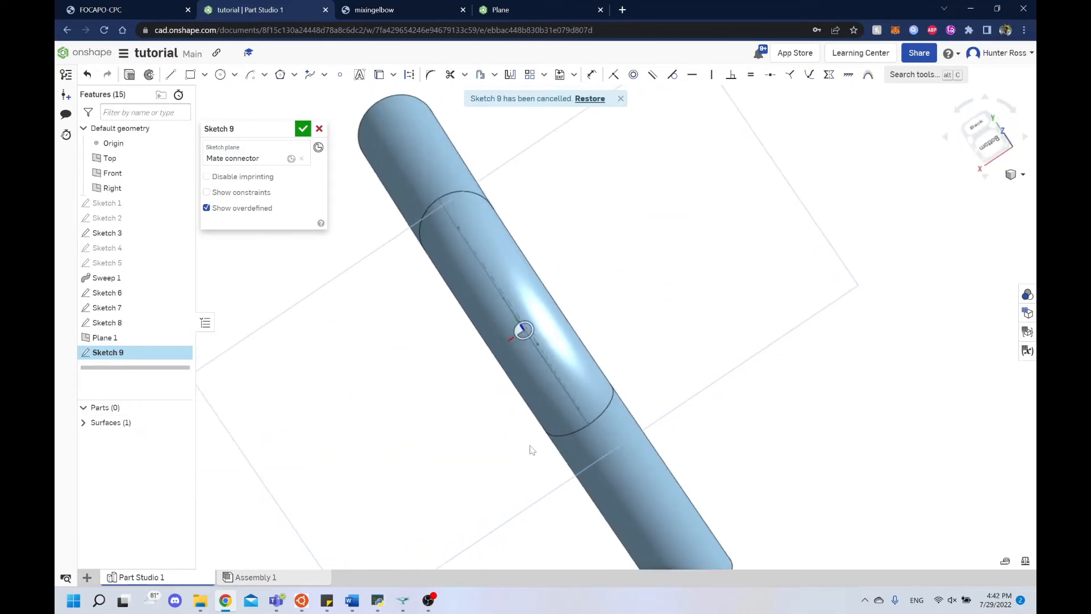
Examine the sketch plane's position and orientation relative to the pipe bend from several sides
{"action": "scroll", "coordinate": [457, 398], "scroll_direction": "down", "scroll_amount": 5}
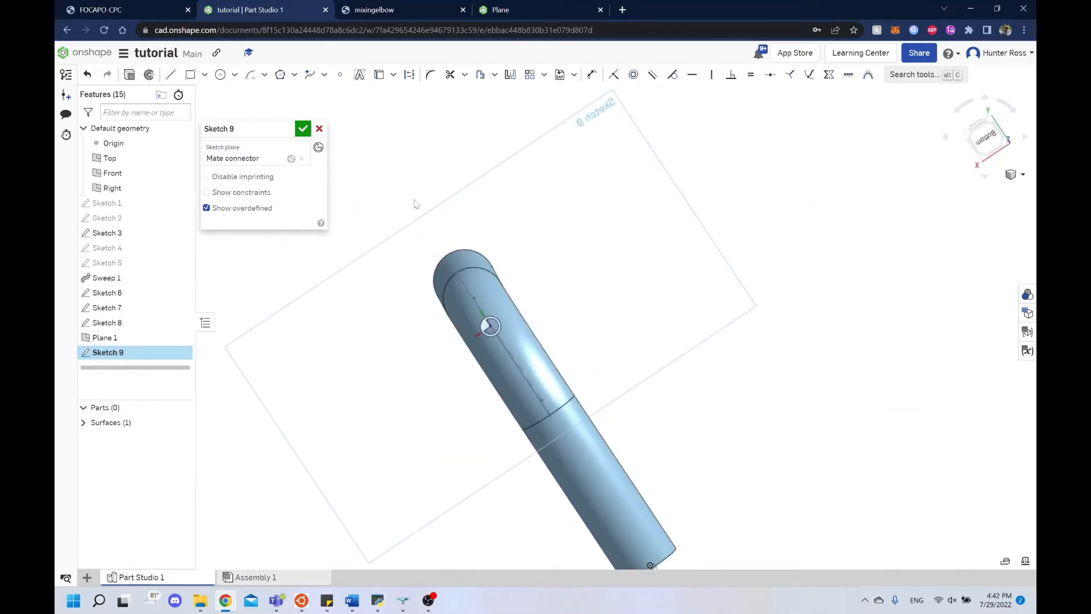
{"action": "right_click_drag", "start_coordinate": [636, 278], "coordinate": [576, 301]}
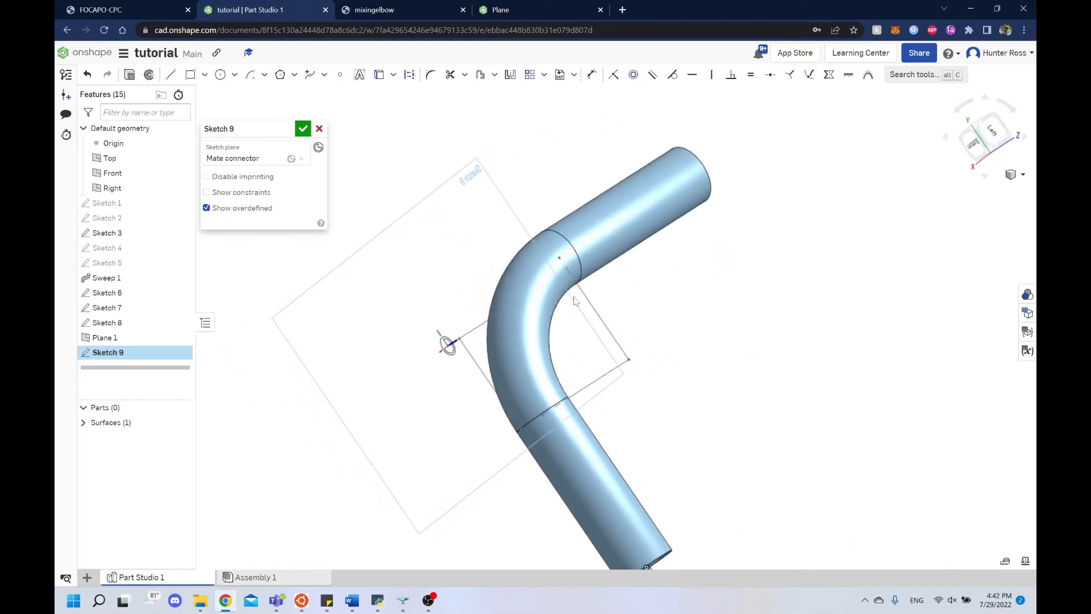
{"action": "mouse_move", "coordinate": [690, 483]}
{"action": "right_mouse_down"}
{"action": "mouse_move", "coordinate": [690, 453]}
{"action": "mouse_move", "coordinate": [763, 465]}
{"action": "mouse_move", "coordinate": [818, 458]}
{"action": "mouse_move", "coordinate": [754, 501]}
{"action": "right_mouse_up"}
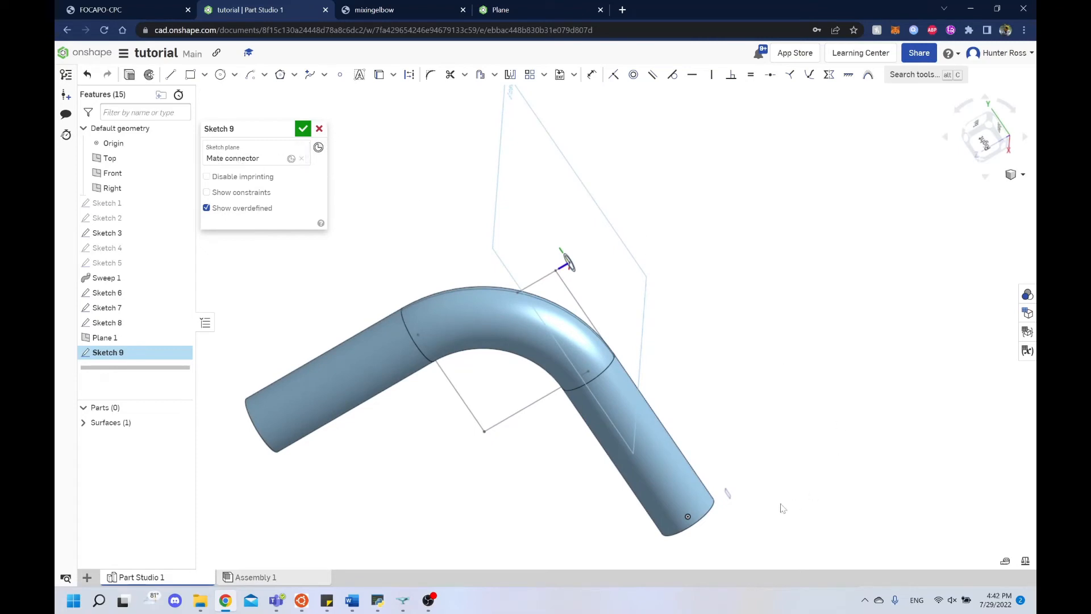
{"action": "right_click_drag", "start_coordinate": [732, 513], "coordinate": [740, 450]}
{"action": "mouse_move", "coordinate": [741, 450]}
{"action": "middle_mouse_down"}
{"action": "mouse_move", "coordinate": [729, 373]}
{"action": "mouse_move", "coordinate": [698, 336]}
{"action": "middle_mouse_up"}
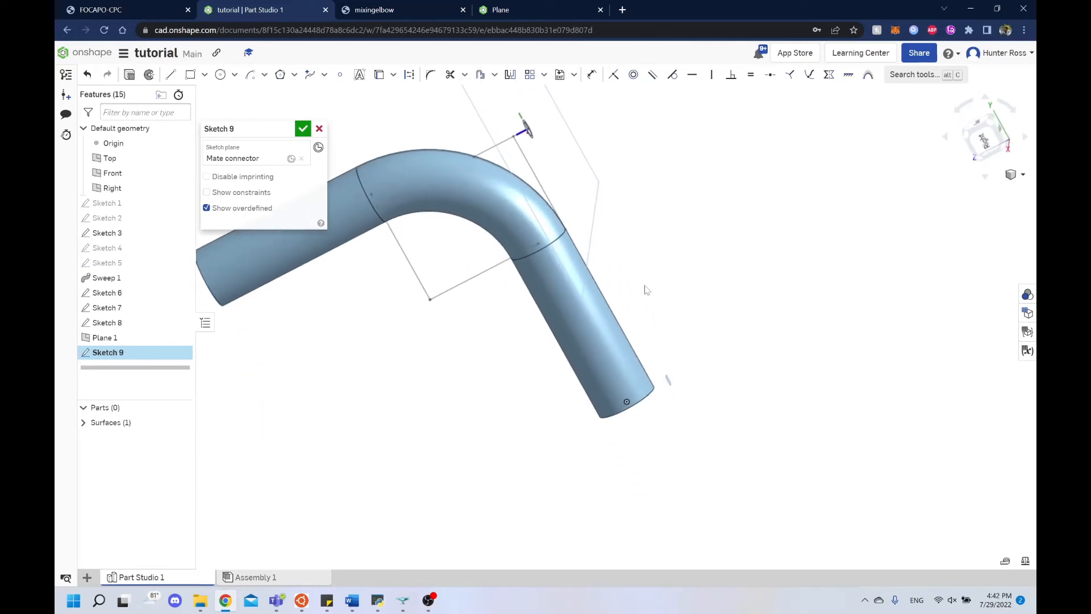
{"action": "mouse_move", "coordinate": [633, 150]}
{"action": "right_mouse_down"}
{"action": "mouse_move", "coordinate": [612, 157]}
{"action": "mouse_move", "coordinate": [610, 146]}
{"action": "right_mouse_up"}
{"action": "middle_click_drag", "start_coordinate": [611, 146], "coordinate": [581, 280]}
{"action": "right_click_drag", "start_coordinate": [458, 265], "coordinate": [446, 264]}
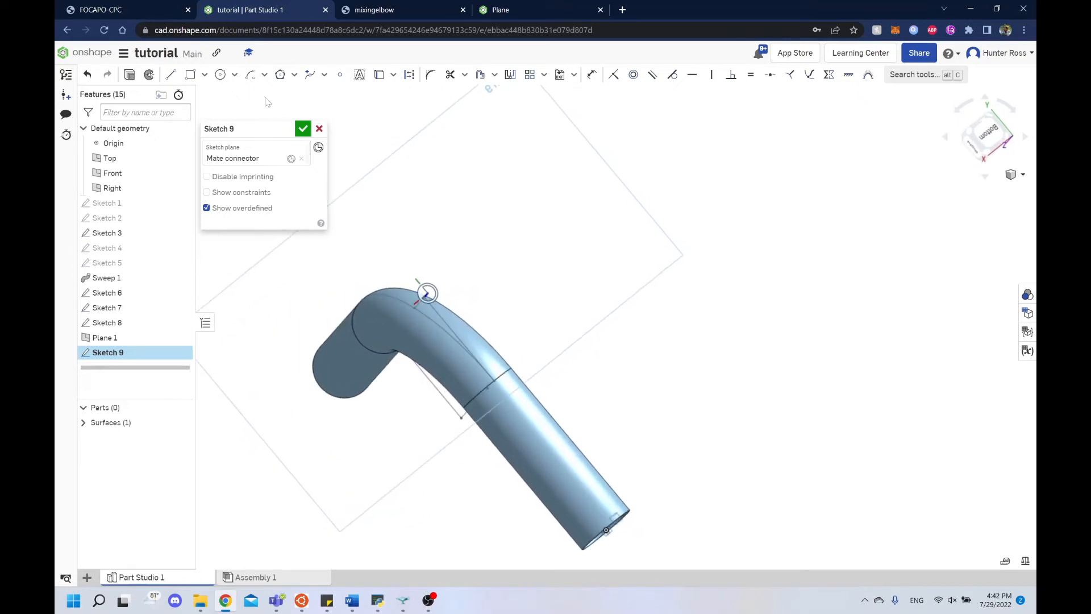
Draw a center point circle about 0.442 m in diameter centered on the mate connector
{"action": "key", "text": "c"}
{"action": "scroll", "coordinate": [427, 294], "scroll_direction": "up", "scroll_amount": 5}
{"action": "left_click", "coordinate": [426, 292]}
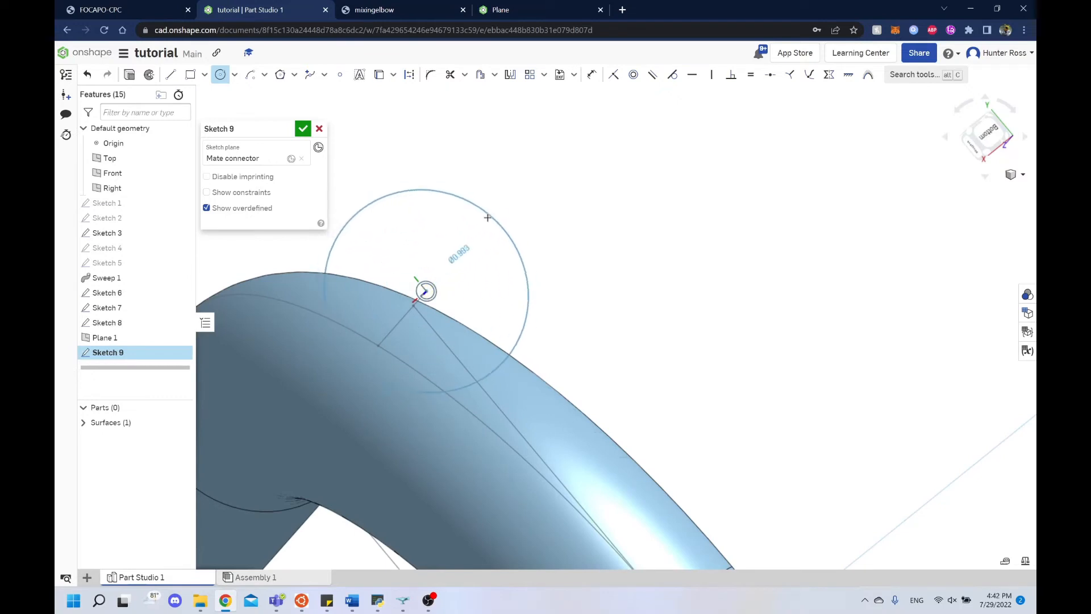
{"action": "left_click", "coordinate": [458, 255]}
{"action": "key", "text": "n"}
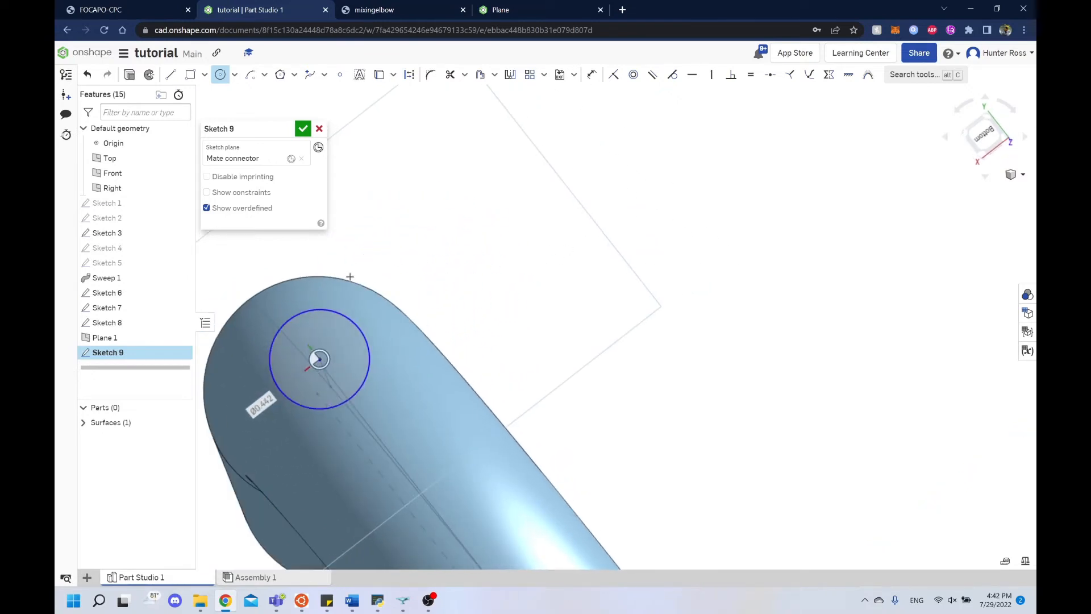
Dimension the circle's diameter at 0.500 m according to the mixing elbow drawing and finish the sketch
{"action": "middle_click_drag", "start_coordinate": [385, 250], "coordinate": [500, 305]}
{"action": "key", "text": "d"}
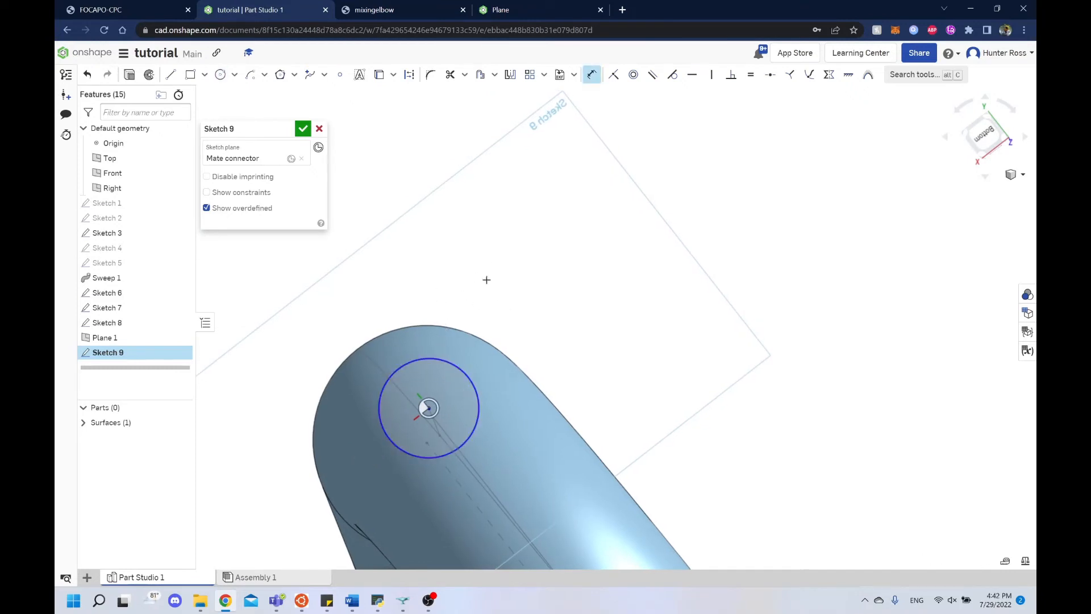
{"action": "left_click", "coordinate": [441, 356]}
{"action": "left_click", "coordinate": [444, 386]}
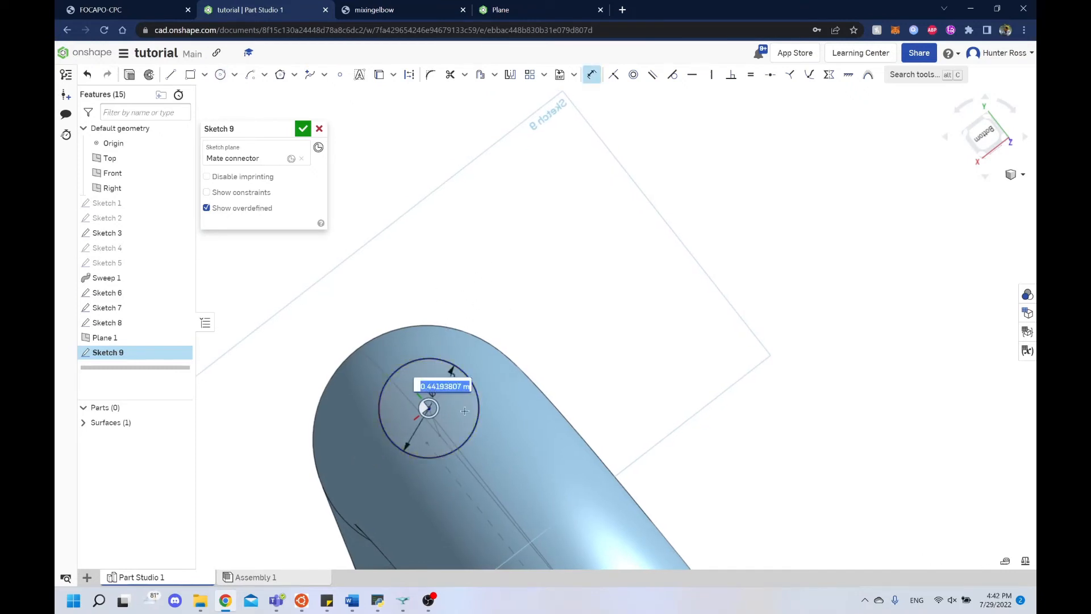
{"action": "key", "text": "Return"}
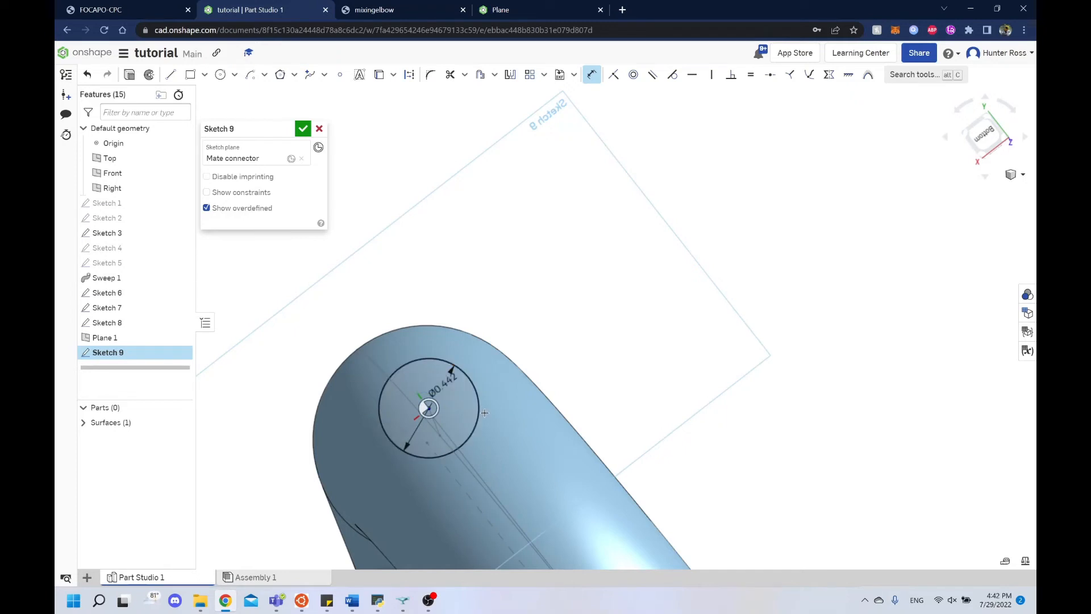
{"action": "left_click", "coordinate": [396, 6]}
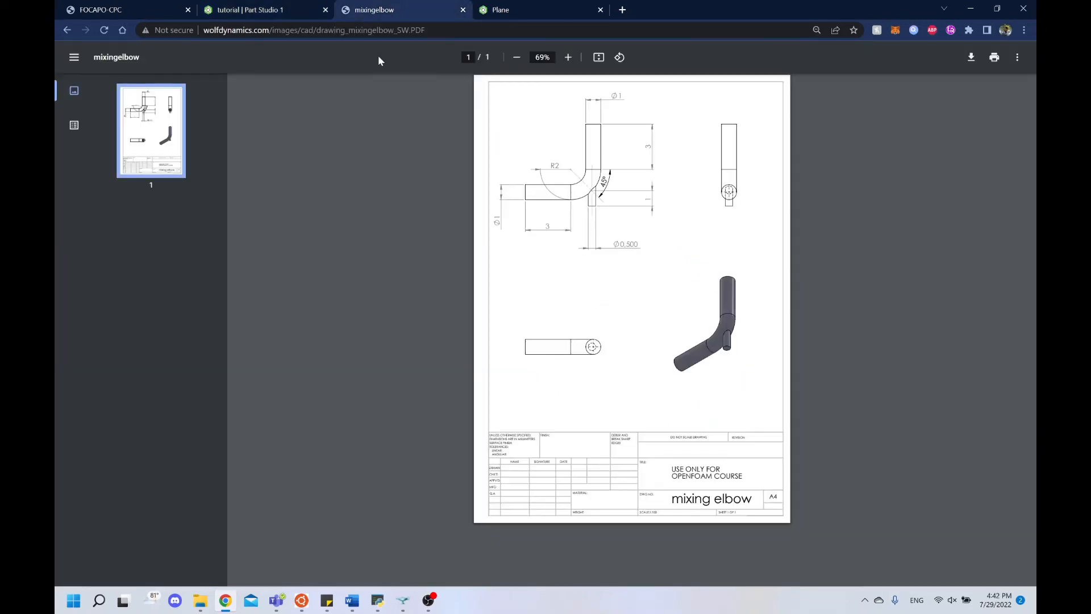
{"action": "left_click", "coordinate": [299, 5]}
{"action": "right_click_drag", "start_coordinate": [634, 280], "coordinate": [655, 306]}
{"action": "scroll", "coordinate": [692, 368], "scroll_direction": "down", "scroll_amount": 5}
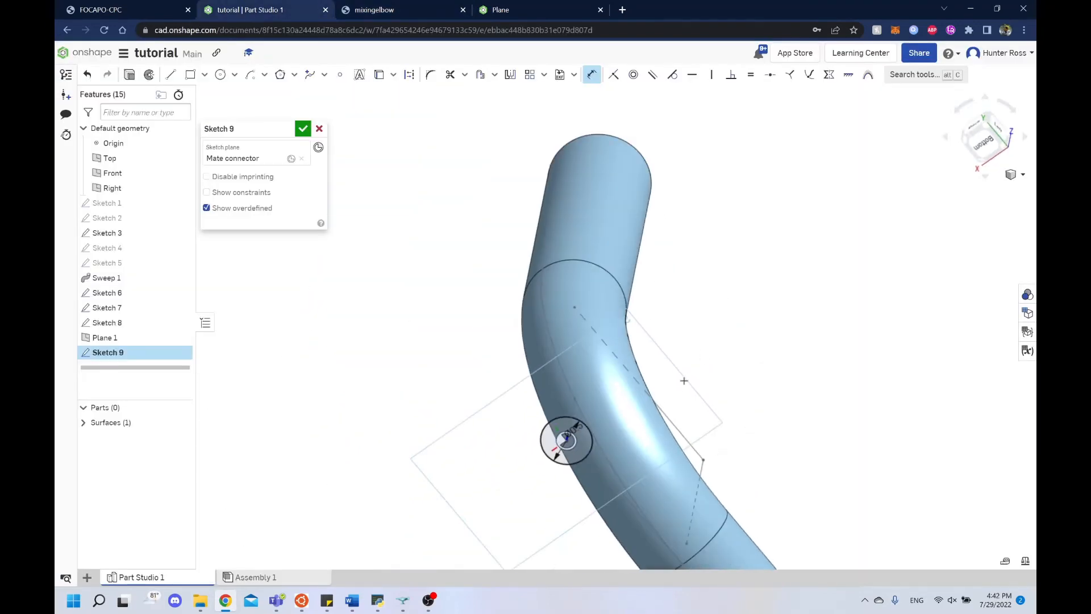
{"action": "left_click", "coordinate": [303, 129]}
Examine the sketched circle and the line linking it to the pipe bend from several angles
{"action": "right_click_drag", "start_coordinate": [580, 364], "coordinate": [713, 412]}
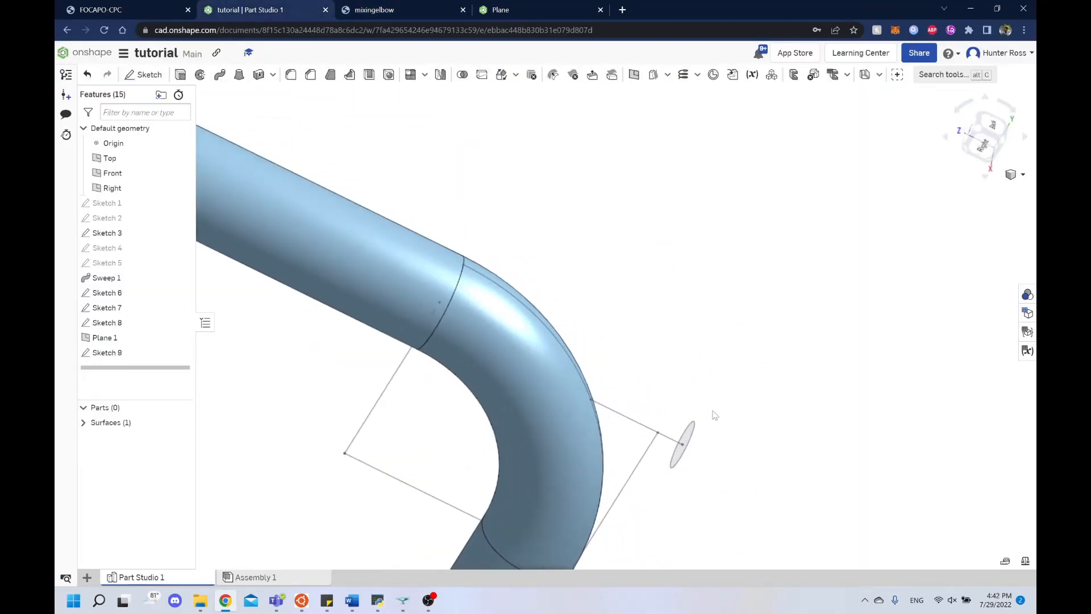
{"action": "right_click_drag", "start_coordinate": [560, 377], "coordinate": [574, 308]}
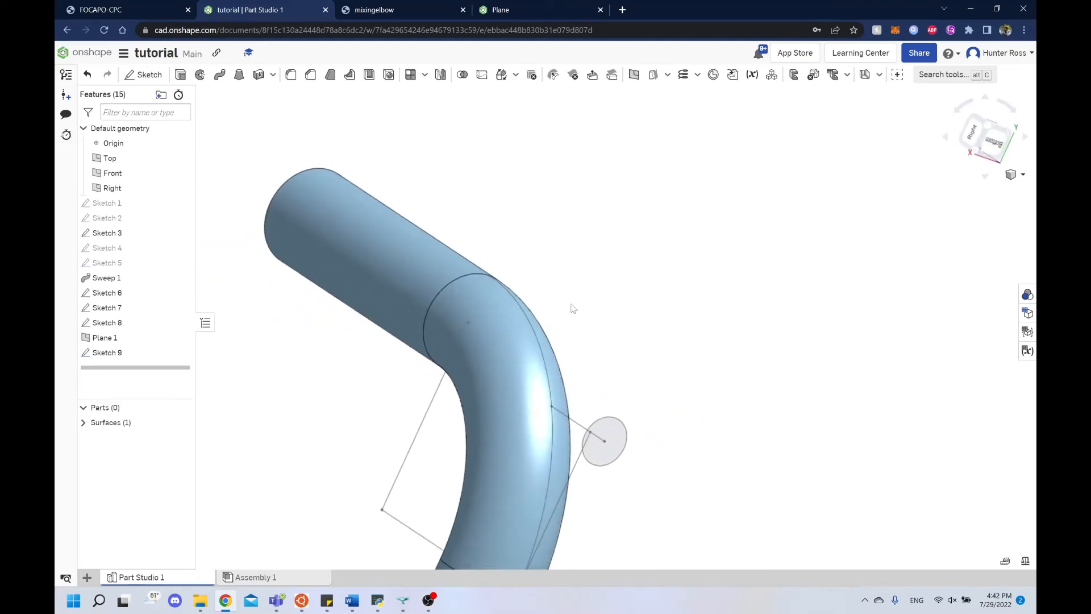
{"action": "scroll", "coordinate": [618, 394], "scroll_direction": "up", "scroll_amount": 5}
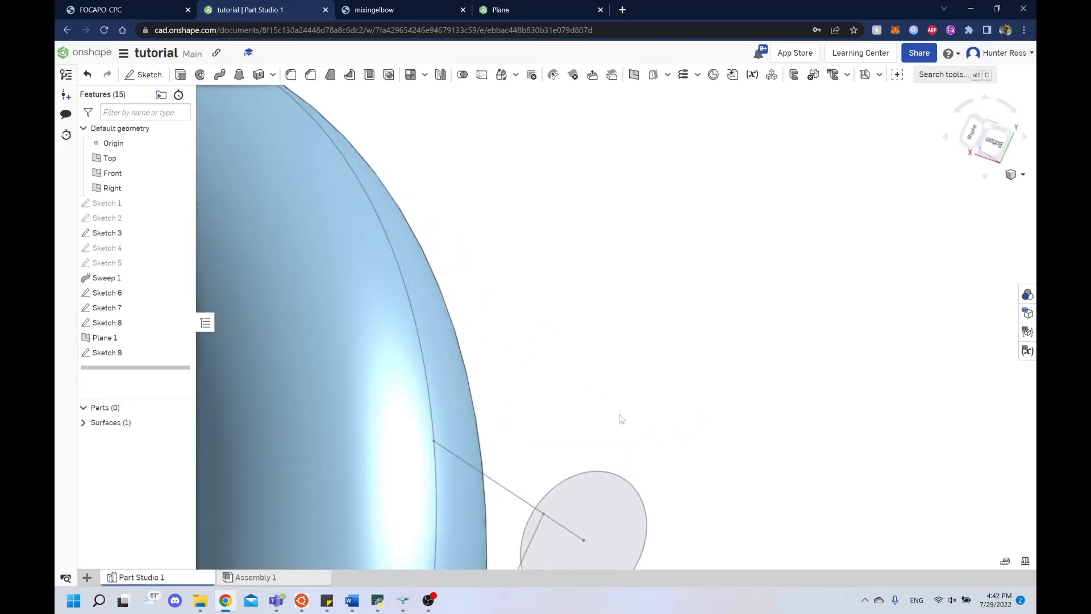
{"action": "right_click_drag", "start_coordinate": [630, 419], "coordinate": [662, 430]}
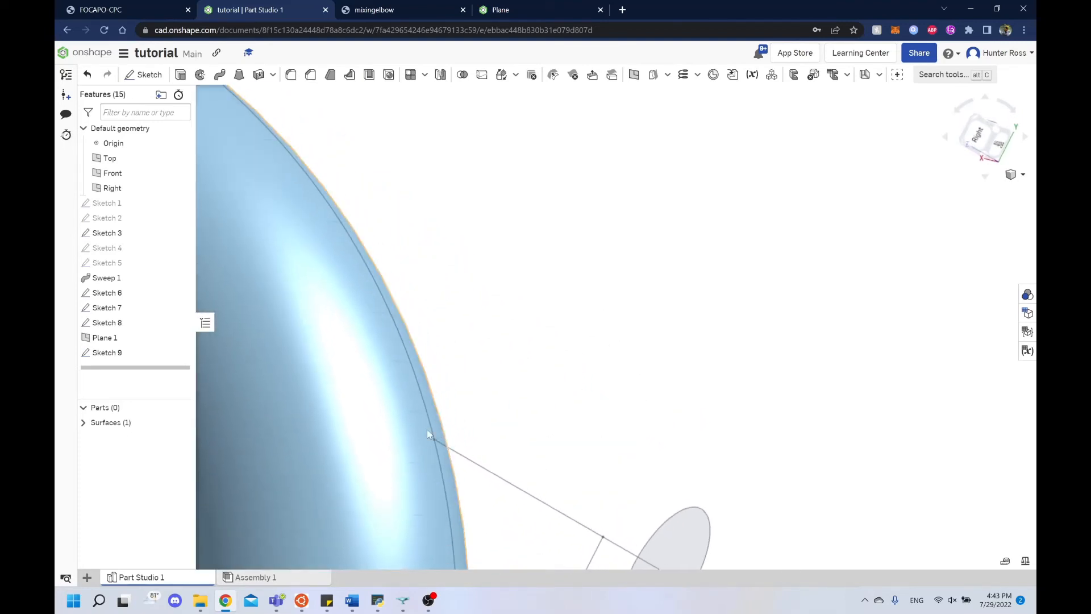
{"action": "mouse_move", "coordinate": [540, 448]}
{"action": "right_mouse_down"}
{"action": "mouse_move", "coordinate": [473, 418]}
{"action": "mouse_move", "coordinate": [469, 445]}
{"action": "right_mouse_up"}
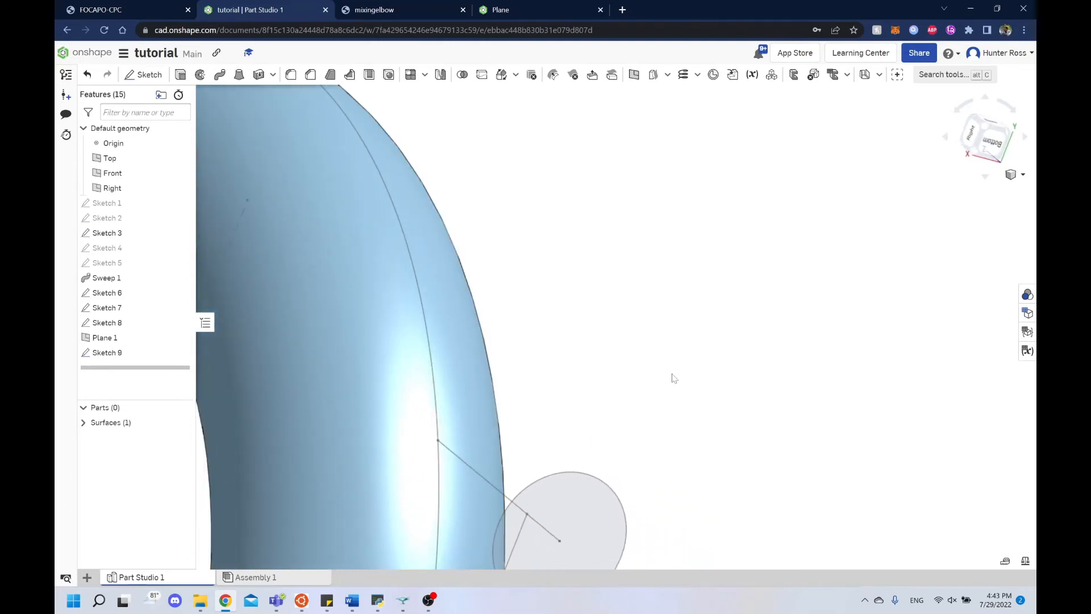
{"action": "right_click_drag", "start_coordinate": [674, 379], "coordinate": [699, 442]}
{"action": "scroll", "coordinate": [724, 460], "scroll_direction": "up", "scroll_amount": 1}
{"action": "scroll", "coordinate": [732, 463], "scroll_direction": "down", "scroll_amount": 6}
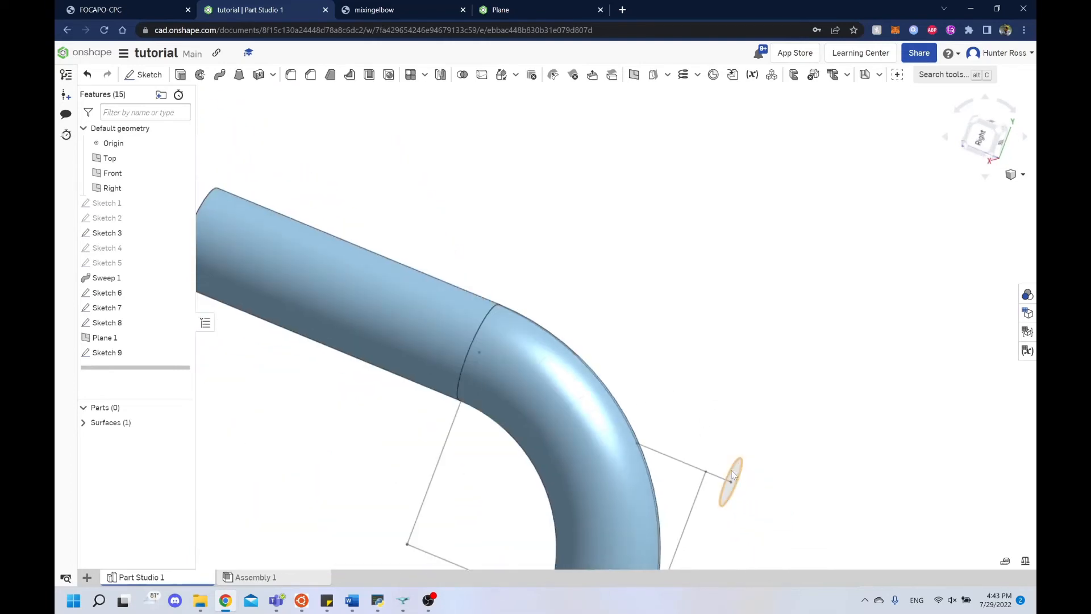
{"action": "left_click", "coordinate": [733, 475]}
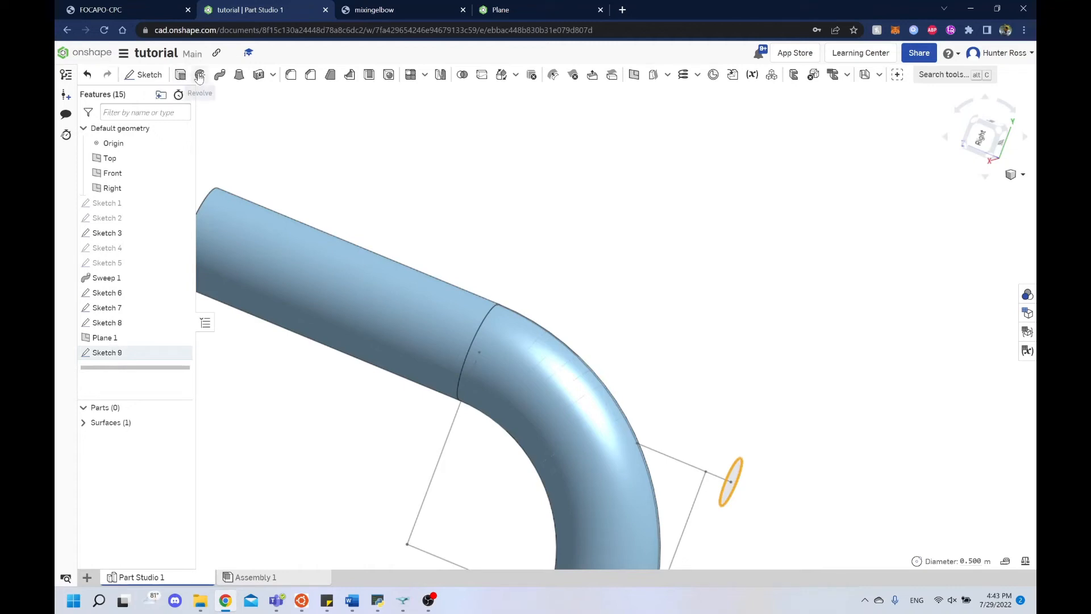
{"action": "left_click", "coordinate": [220, 75]}
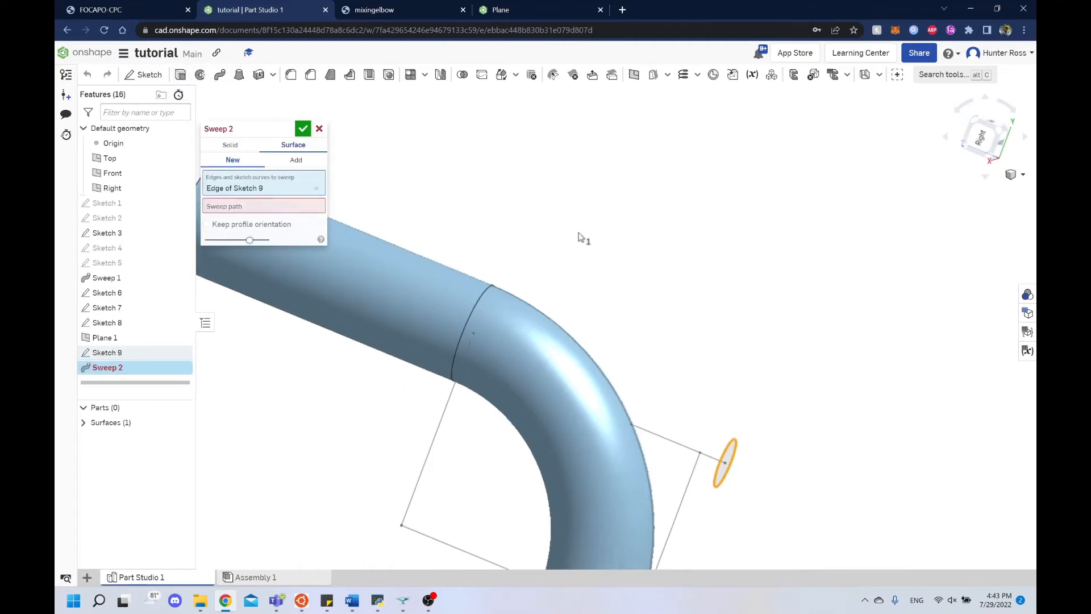
{"action": "middle_click_drag", "start_coordinate": [582, 236], "coordinate": [455, 210]}
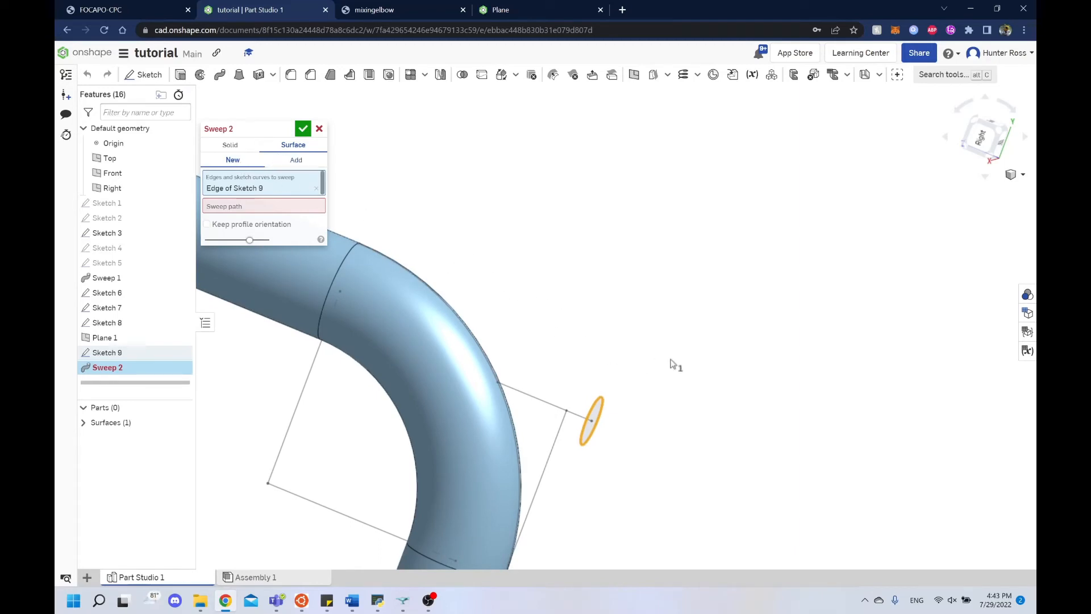
{"action": "right_click_drag", "start_coordinate": [673, 365], "coordinate": [614, 373]}
{"action": "right_click_drag", "start_coordinate": [758, 280], "coordinate": [617, 239]}
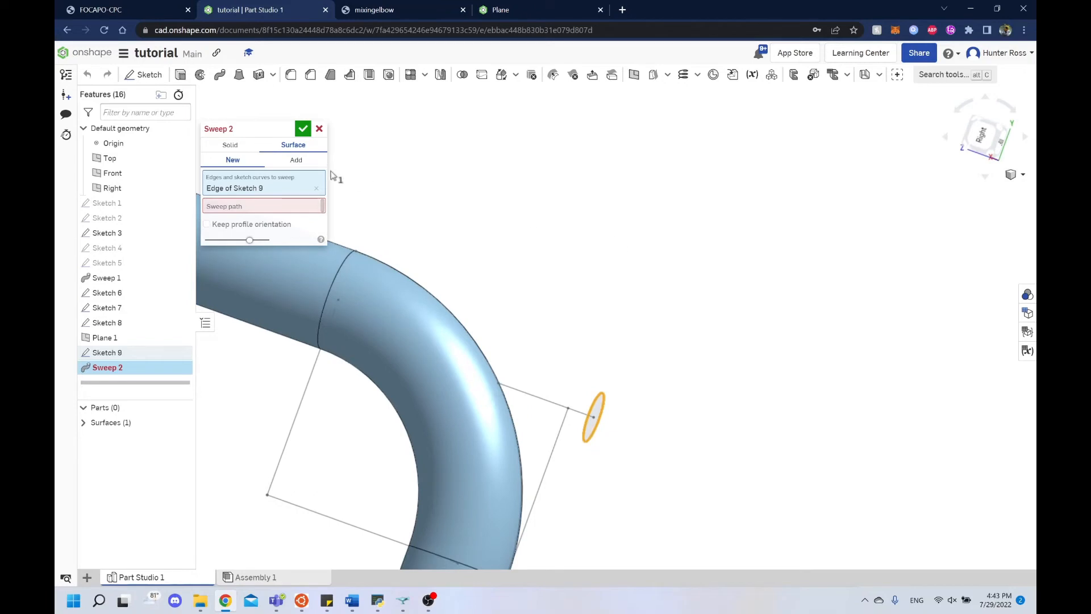
{"action": "left_click", "coordinate": [265, 208]}
{"action": "left_click", "coordinate": [510, 378]}
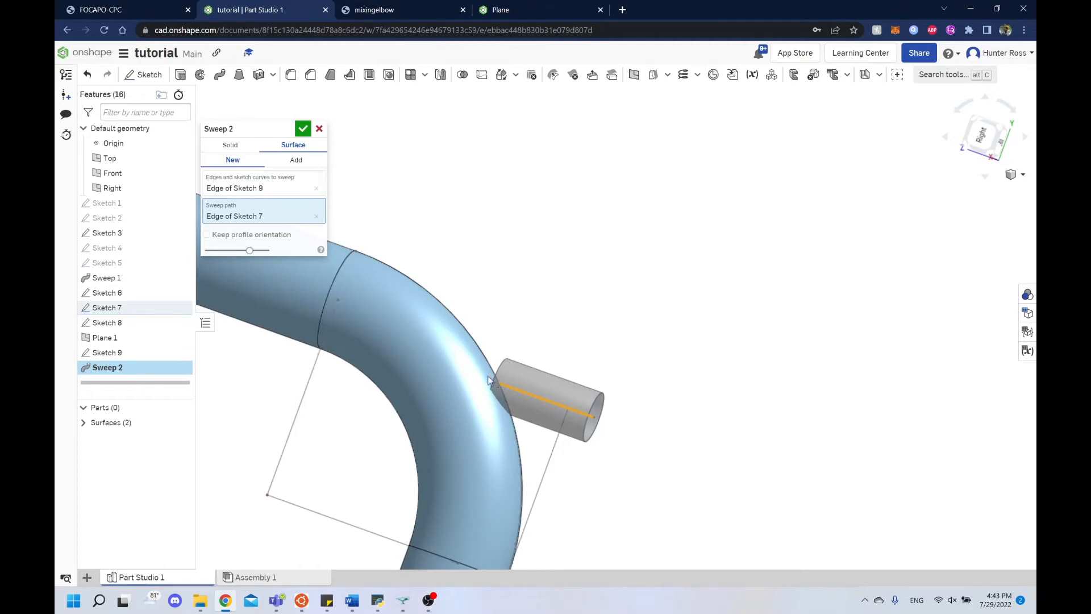
{"action": "left_click", "coordinate": [319, 129]}
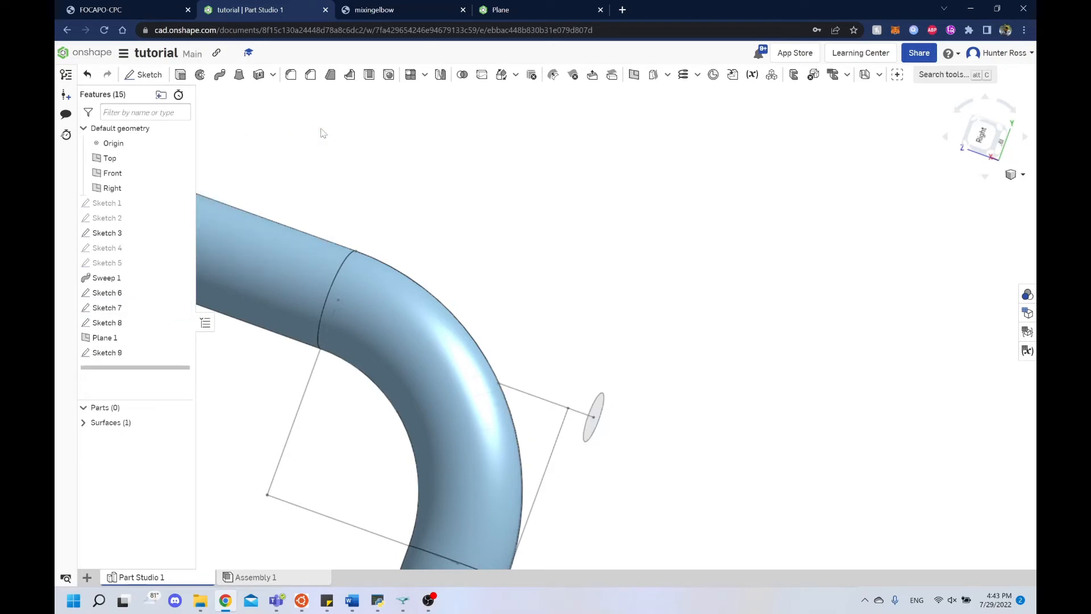
Extrude the circle as a new surface up to the face of the pipe bend to form the branch pipe
{"action": "left_click", "coordinate": [180, 74]}
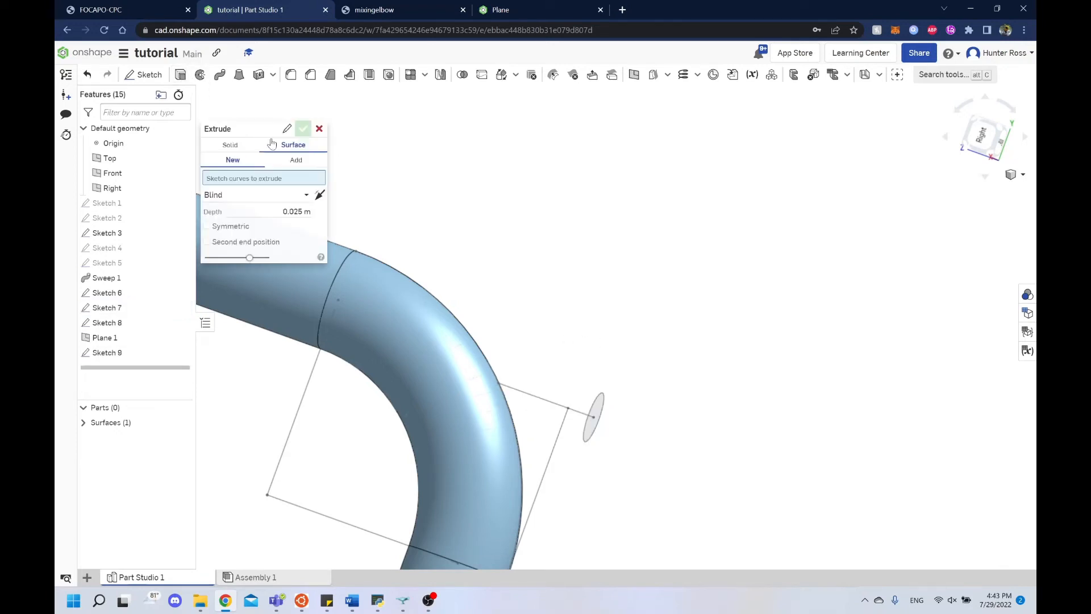
{"action": "right_click_drag", "start_coordinate": [643, 322], "coordinate": [614, 399]}
{"action": "left_click", "coordinate": [589, 392]}
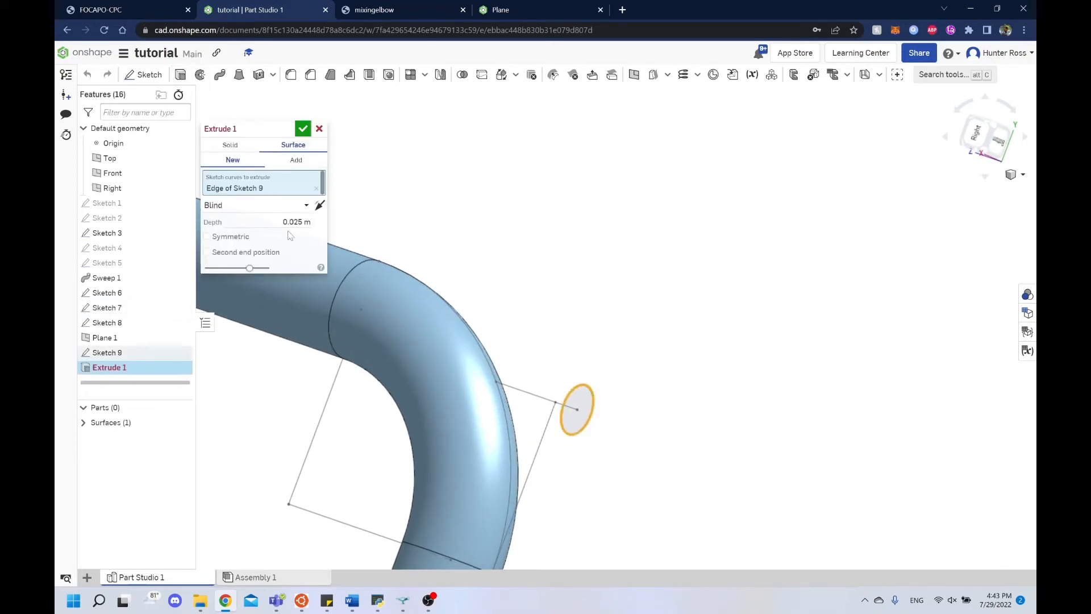
{"action": "left_click", "coordinate": [307, 205]}
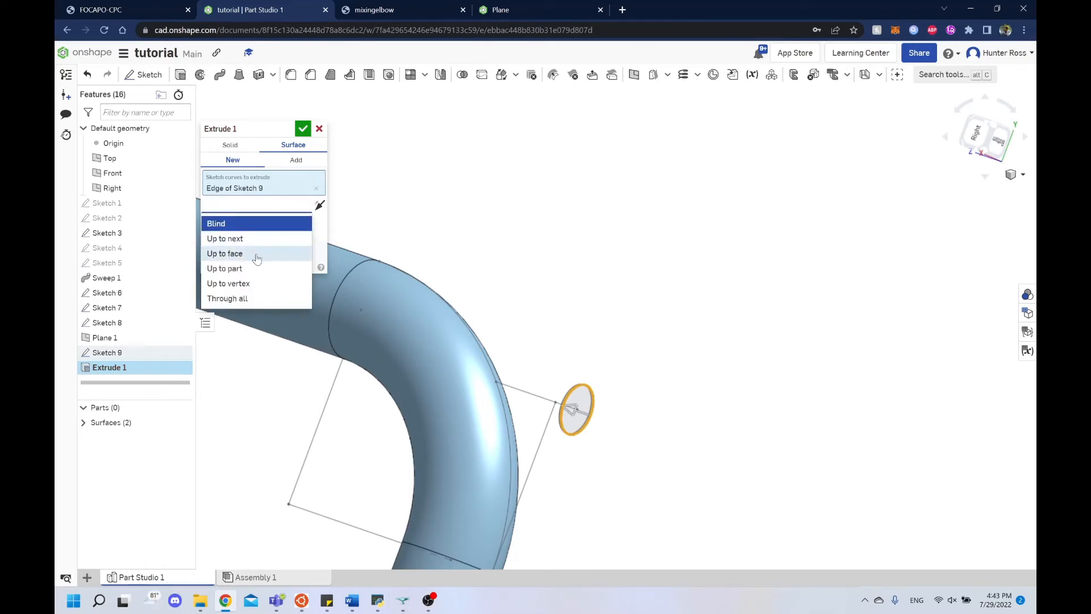
{"action": "left_click", "coordinate": [225, 254]}
{"action": "right_click_drag", "start_coordinate": [621, 256], "coordinate": [585, 254]}
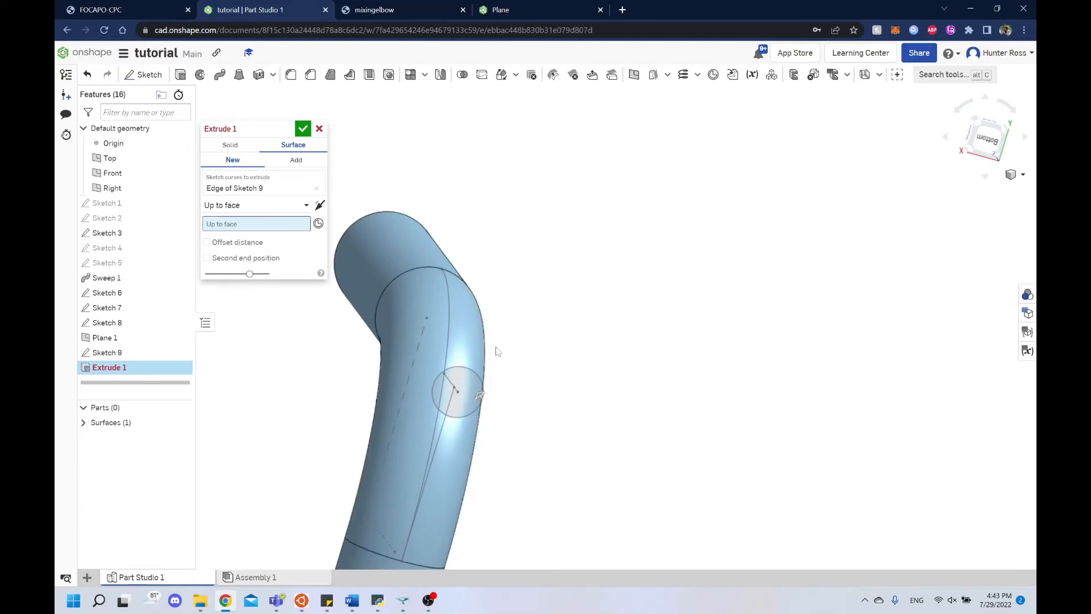
{"action": "right_click_drag", "start_coordinate": [458, 390], "coordinate": [541, 362]}
{"action": "scroll", "coordinate": [507, 349], "scroll_direction": "up", "scroll_amount": 5}
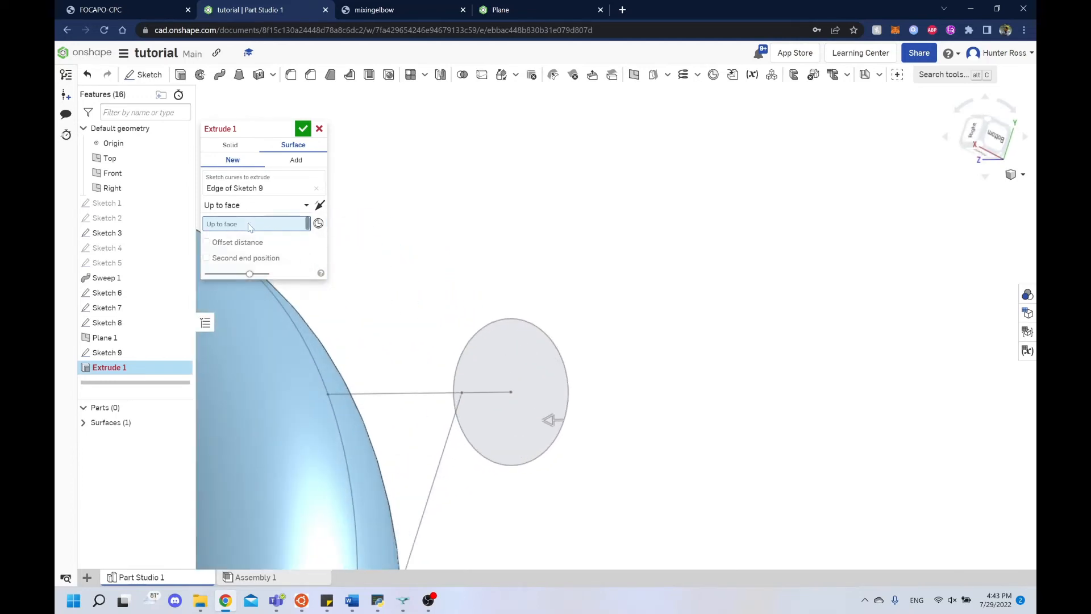
{"action": "left_click", "coordinate": [324, 401]}
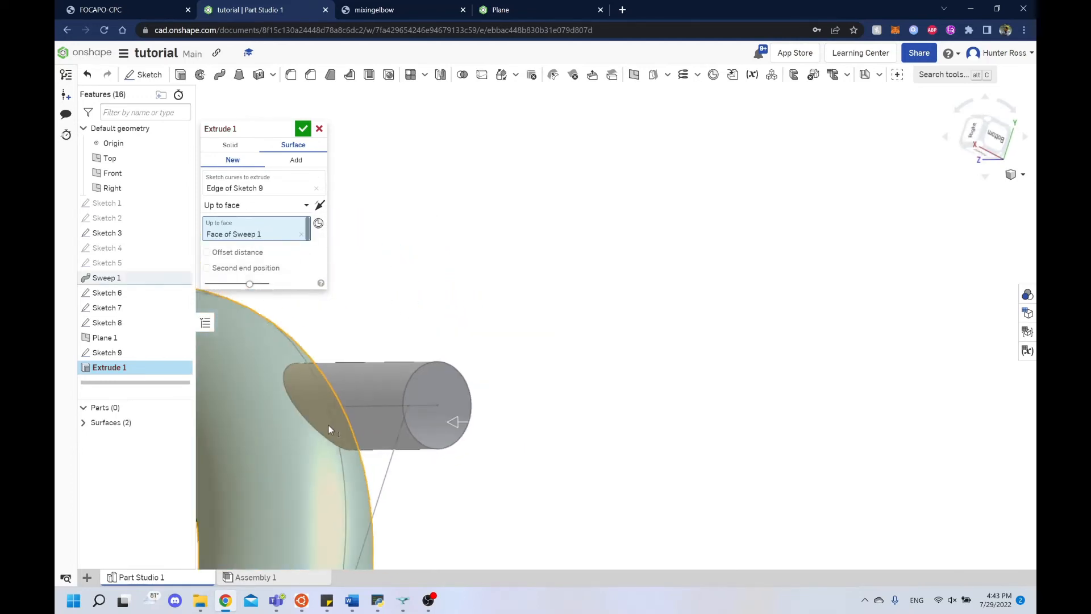
{"action": "right_click_drag", "start_coordinate": [329, 364], "coordinate": [409, 347]}
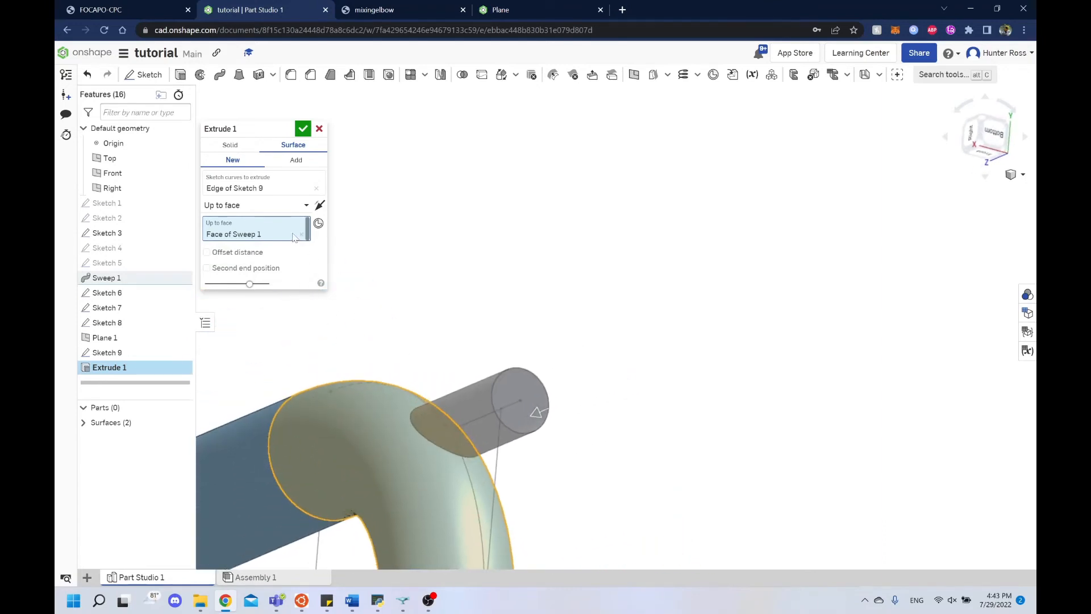
{"action": "left_click", "coordinate": [304, 130]}
Examine the junction of the branch pipe and the elbow from below, through the pipe's open end, and from the left view
{"action": "right_click_drag", "start_coordinate": [517, 349], "coordinate": [448, 390]}
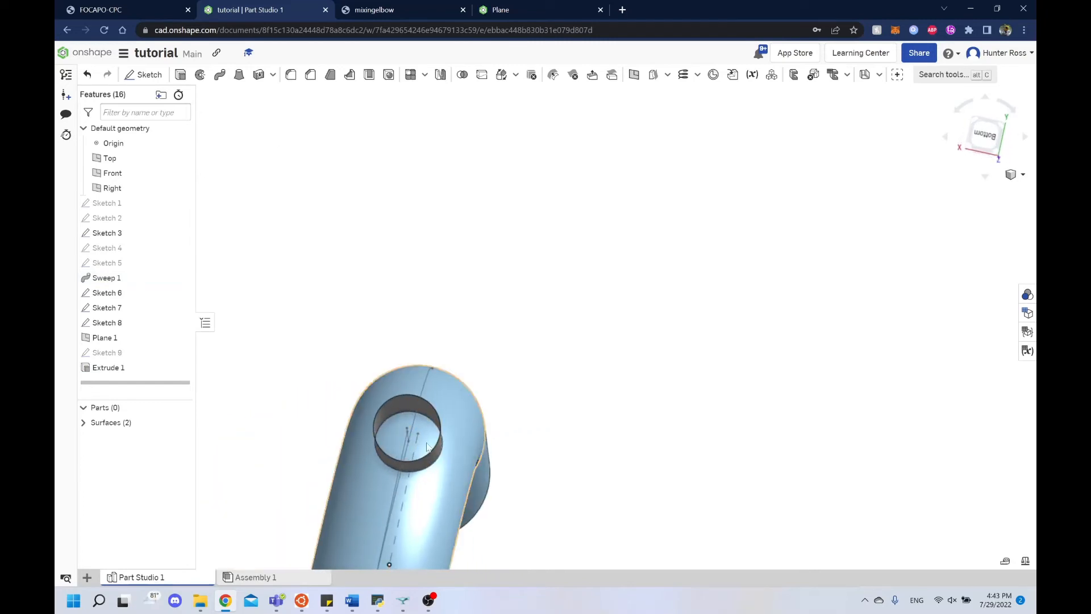
{"action": "right_click_drag", "start_coordinate": [418, 435], "coordinate": [608, 415]}
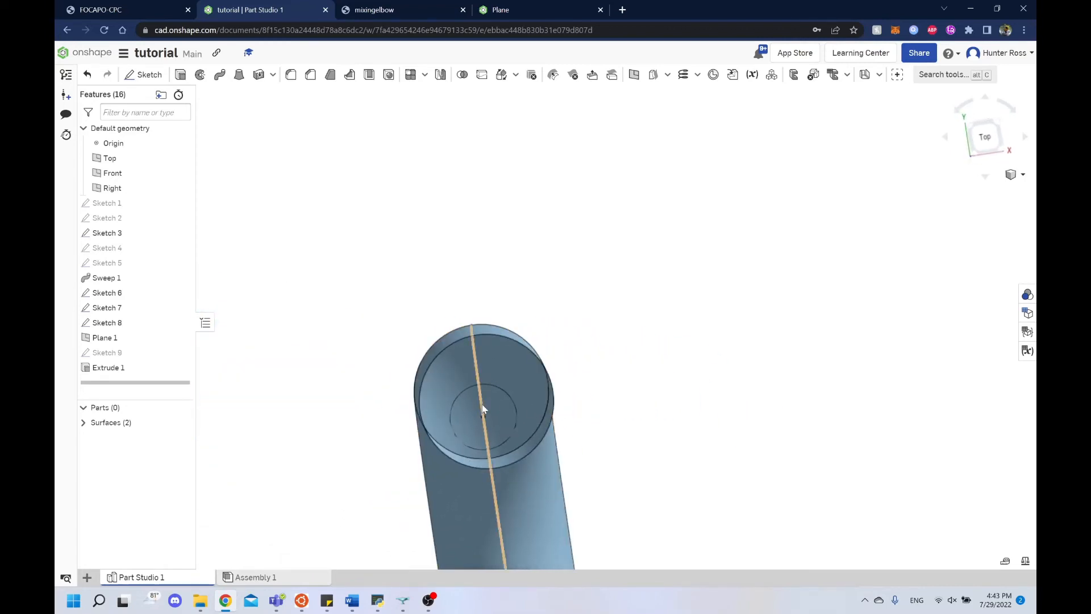
{"action": "scroll", "coordinate": [507, 412], "scroll_direction": "up", "scroll_amount": 3}
{"action": "left_click", "coordinate": [509, 398]}
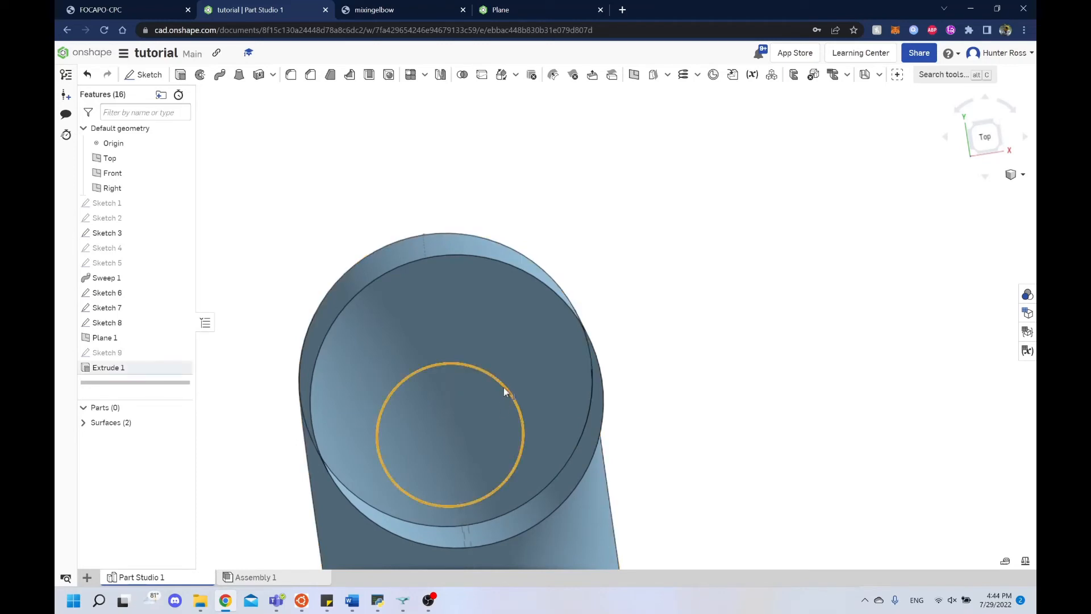
{"action": "right_click_drag", "start_coordinate": [509, 398], "coordinate": [553, 383]}
{"action": "key", "text": "shift+5"}
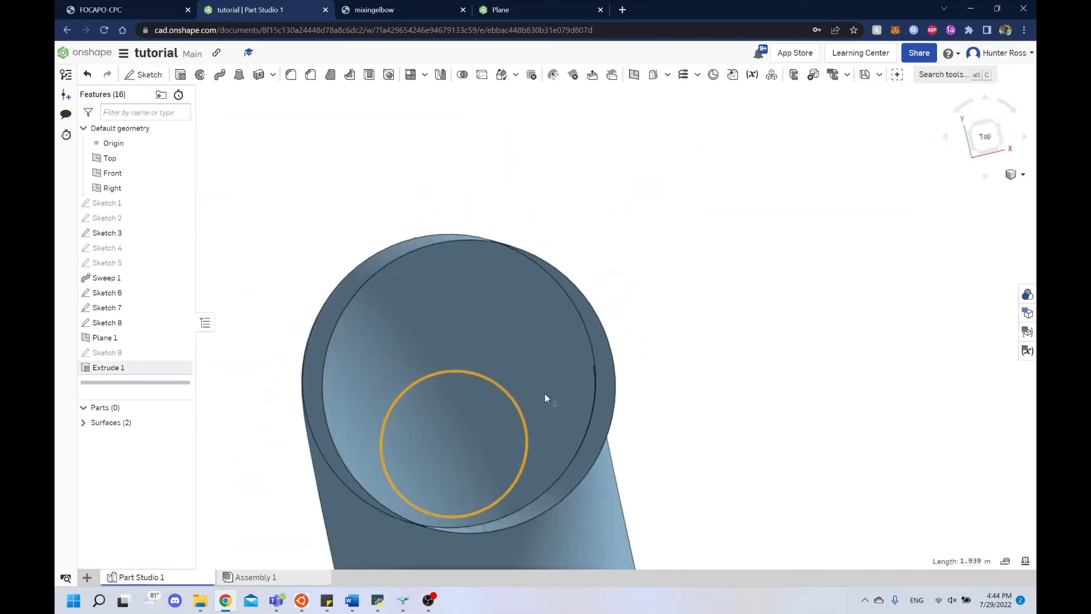
{"action": "right_click_drag", "start_coordinate": [403, 410], "coordinate": [477, 335]}
{"action": "left_click", "coordinate": [448, 284]}
{"action": "scroll", "coordinate": [446, 421], "scroll_direction": "down", "scroll_amount": 5}
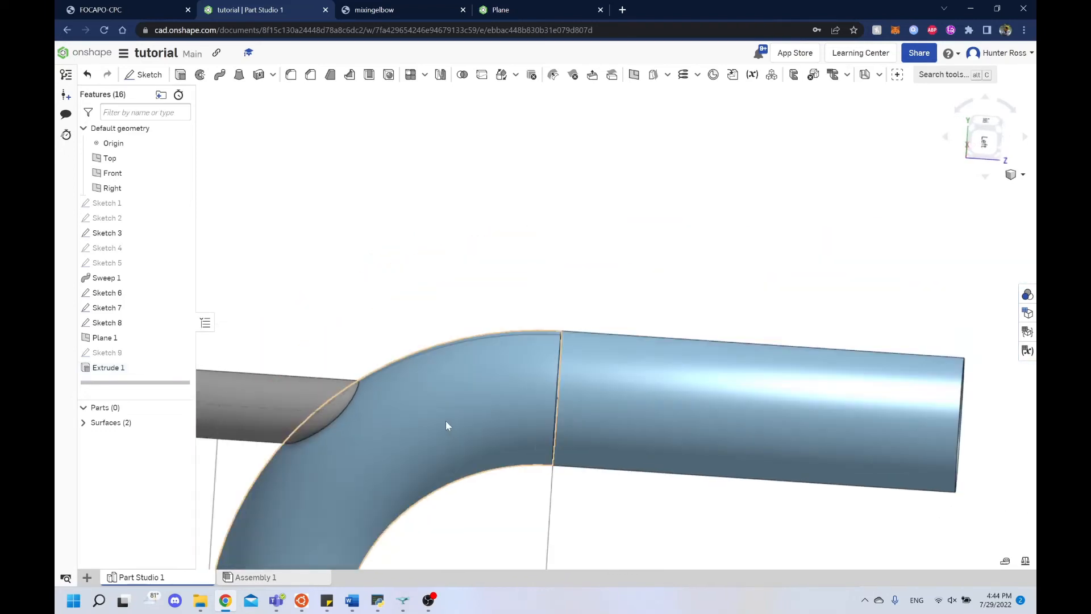
{"action": "left_click", "coordinate": [978, 161]}
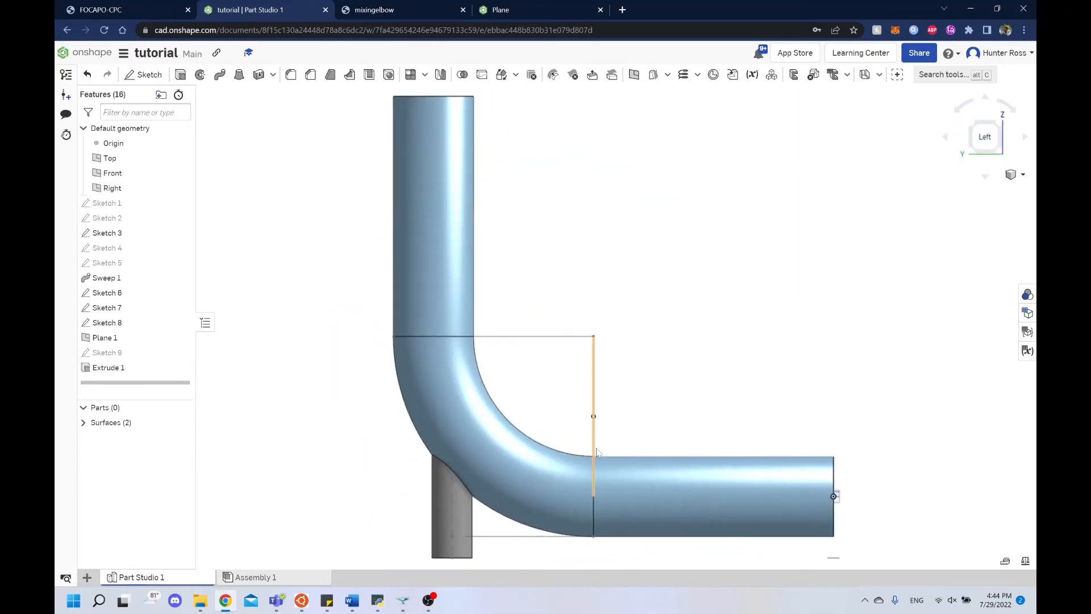
{"action": "scroll", "coordinate": [863, 340], "scroll_direction": "up", "scroll_amount": 2}
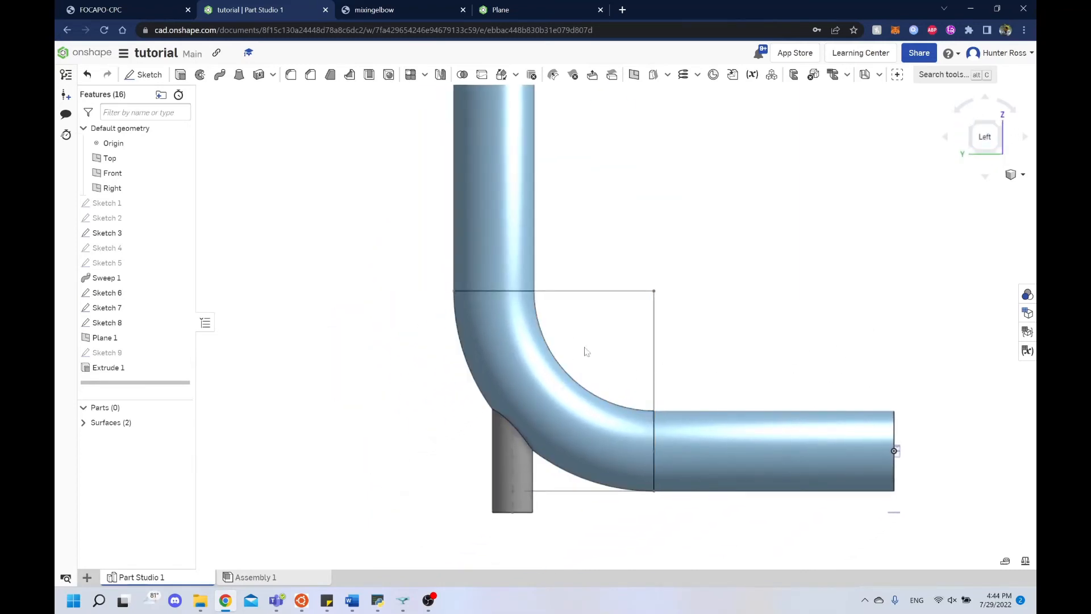
{"action": "middle_click_drag", "start_coordinate": [729, 275], "coordinate": [735, 266]}
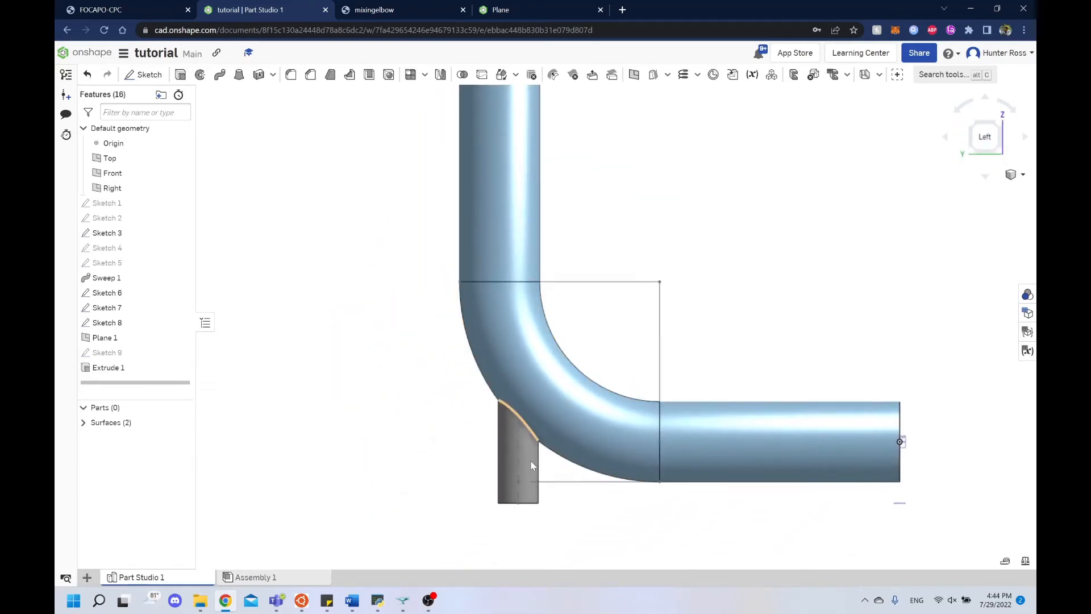
Split the elbow surface with the branch pipe surface, keeping the tool surface and both sides
{"action": "left_click", "coordinate": [488, 78]}
{"action": "middle_click_drag", "start_coordinate": [619, 180], "coordinate": [628, 147]}
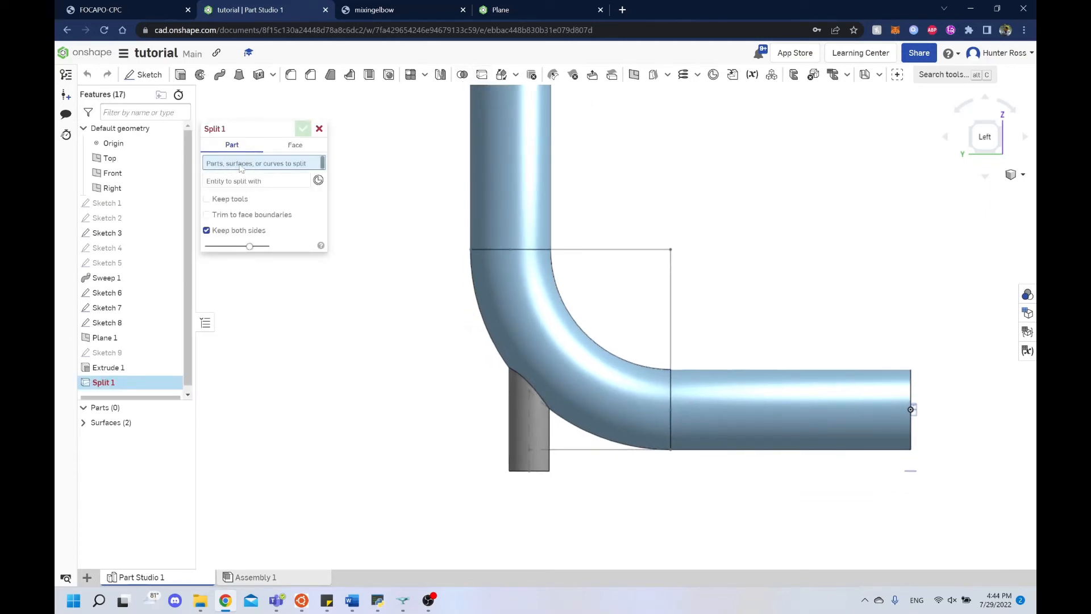
{"action": "left_click", "coordinate": [526, 210]}
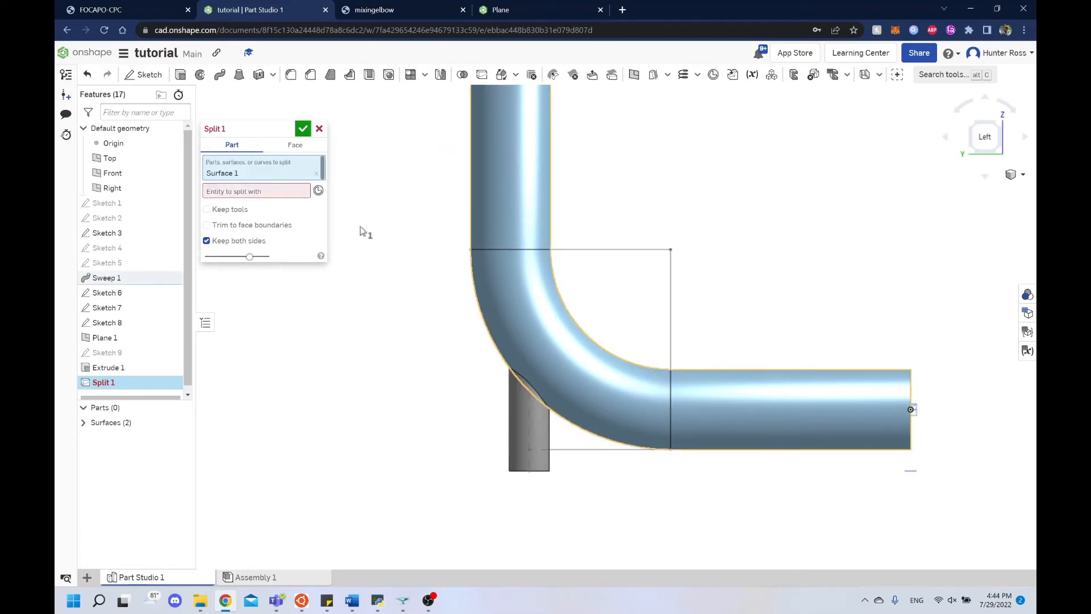
{"action": "left_click", "coordinate": [256, 191]}
{"action": "left_click", "coordinate": [533, 432]}
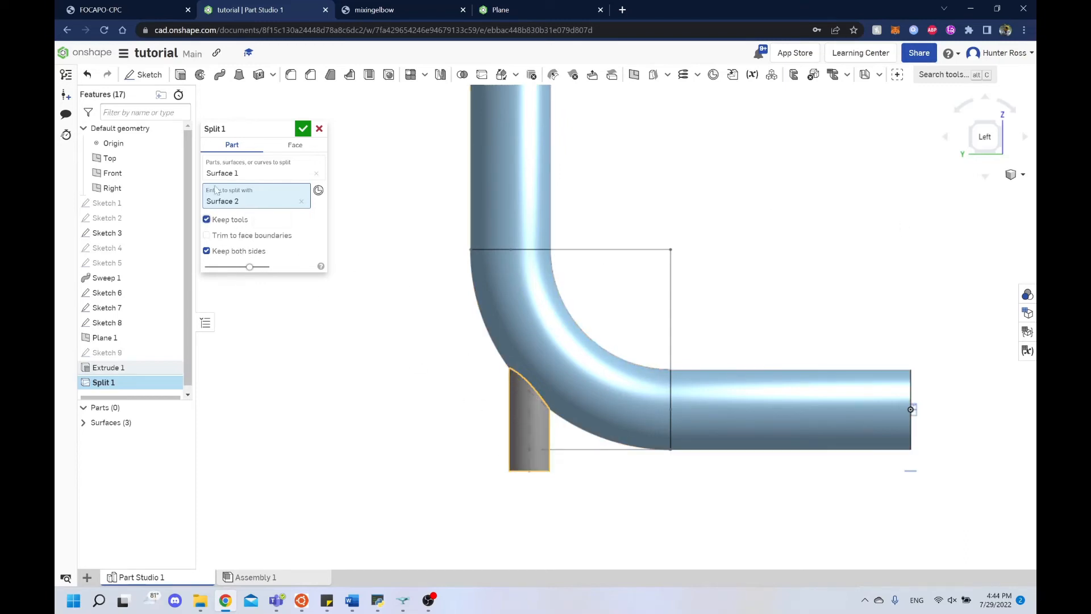
{"action": "left_click", "coordinate": [303, 129]}
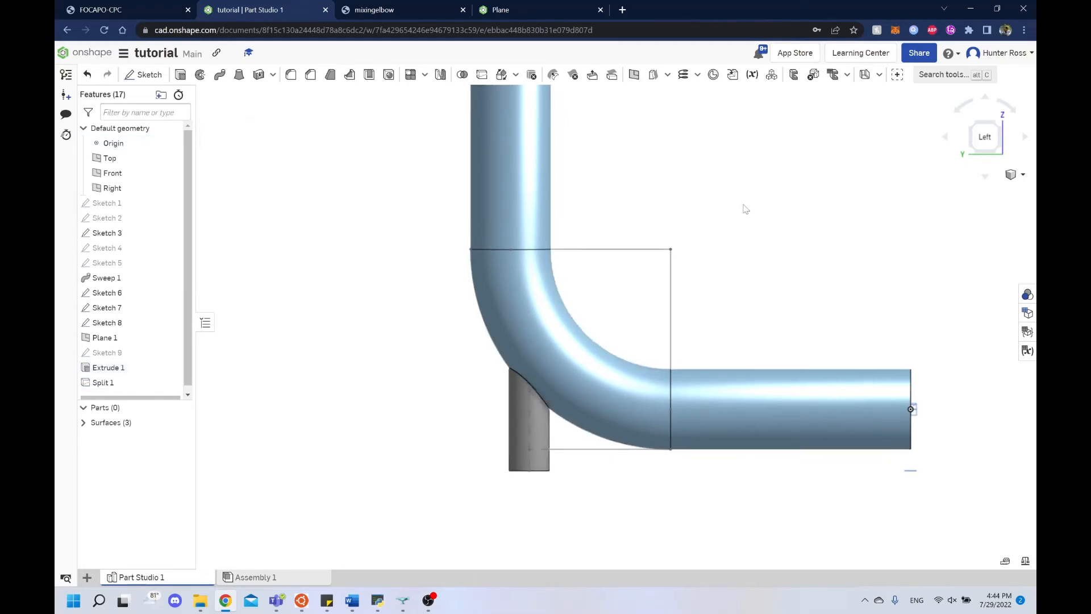
Examine the listed surfaces one by one to see which area of the elbow and branch pipe each covers
{"action": "right_click_drag", "start_coordinate": [745, 207], "coordinate": [742, 281]}
{"action": "right_click_drag", "start_coordinate": [540, 296], "coordinate": [604, 210]}
{"action": "left_click", "coordinate": [84, 423]}
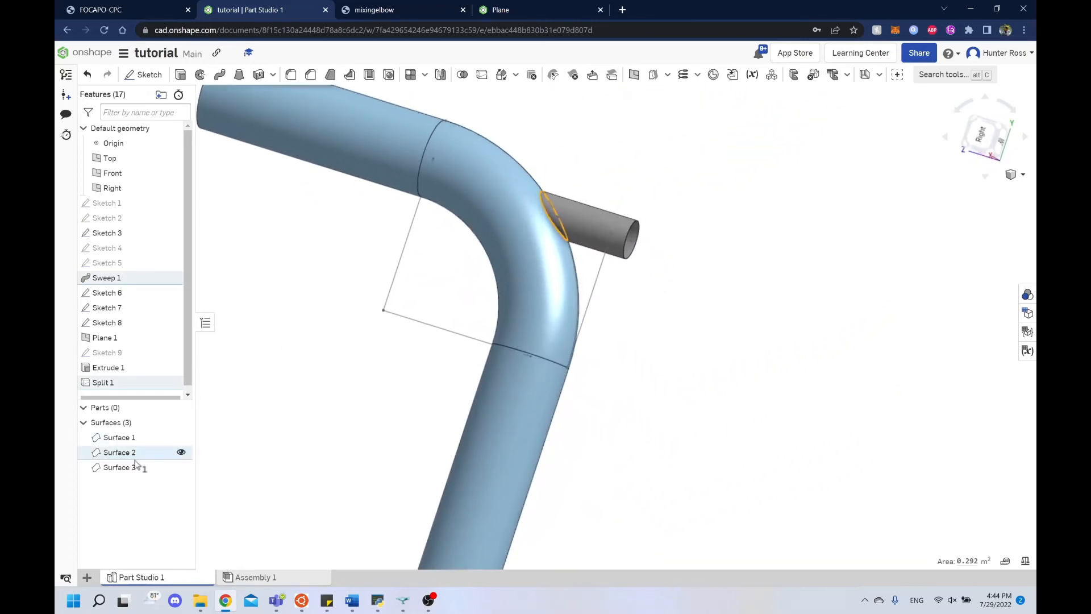
{"action": "left_click", "coordinate": [135, 438]}
{"action": "left_click", "coordinate": [651, 438]}
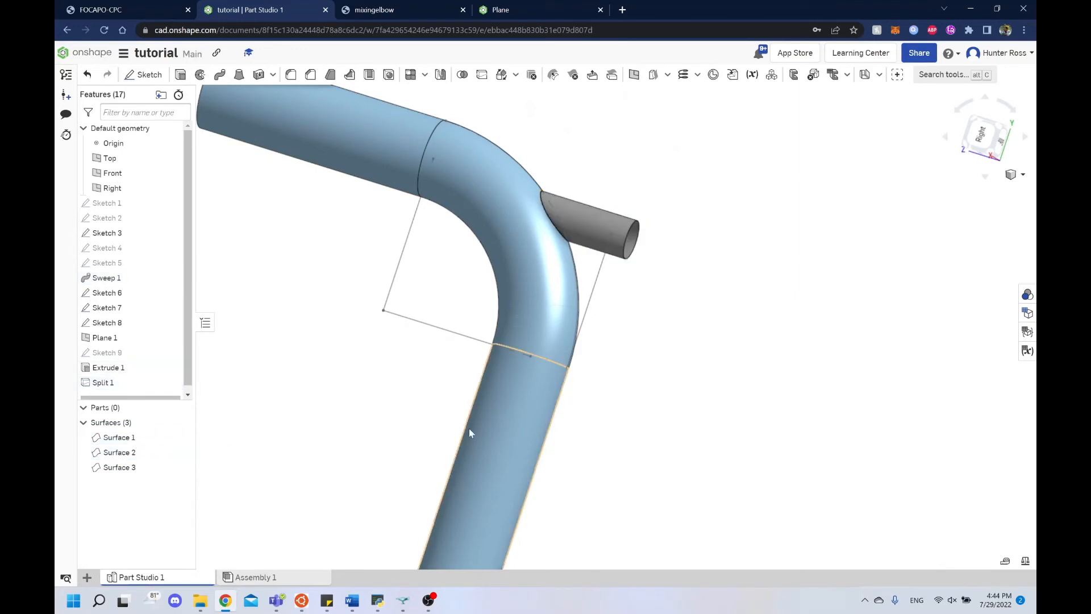
{"action": "left_click", "coordinate": [483, 463]}
{"action": "left_click", "coordinate": [120, 438]}
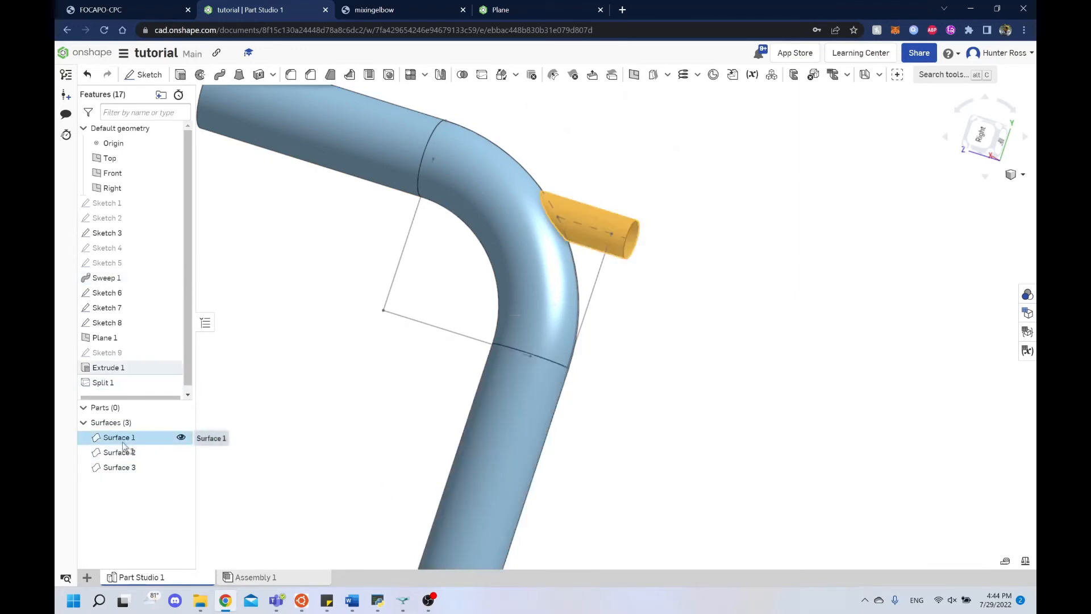
{"action": "left_click", "coordinate": [128, 454]}
{"action": "left_click", "coordinate": [864, 410]}
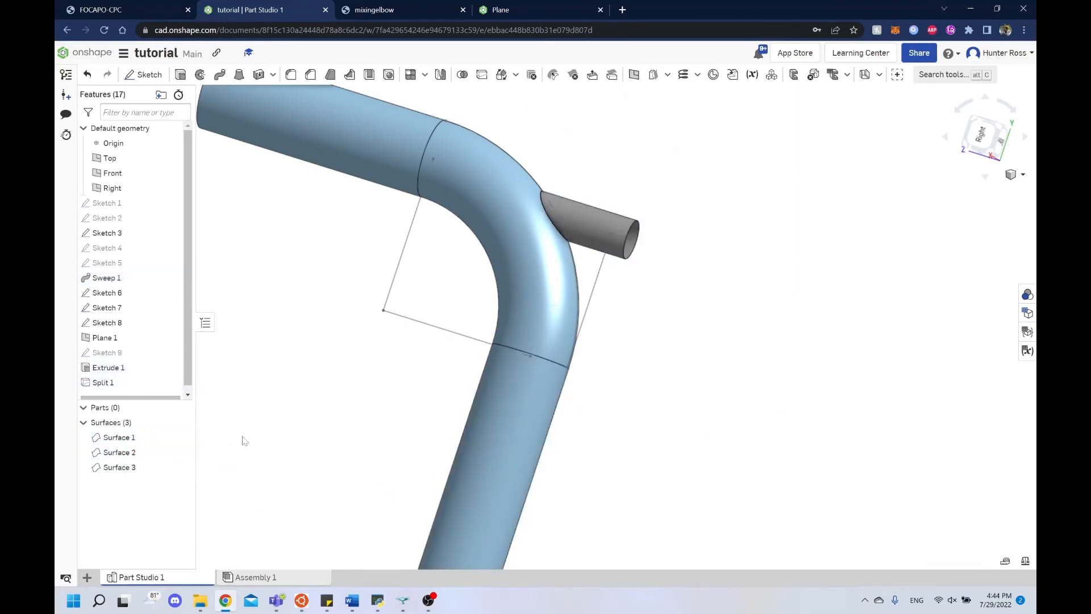
{"action": "left_click", "coordinate": [119, 452]}
{"action": "right_click_drag", "start_coordinate": [413, 367], "coordinate": [625, 341]}
{"action": "left_click", "coordinate": [150, 438]}
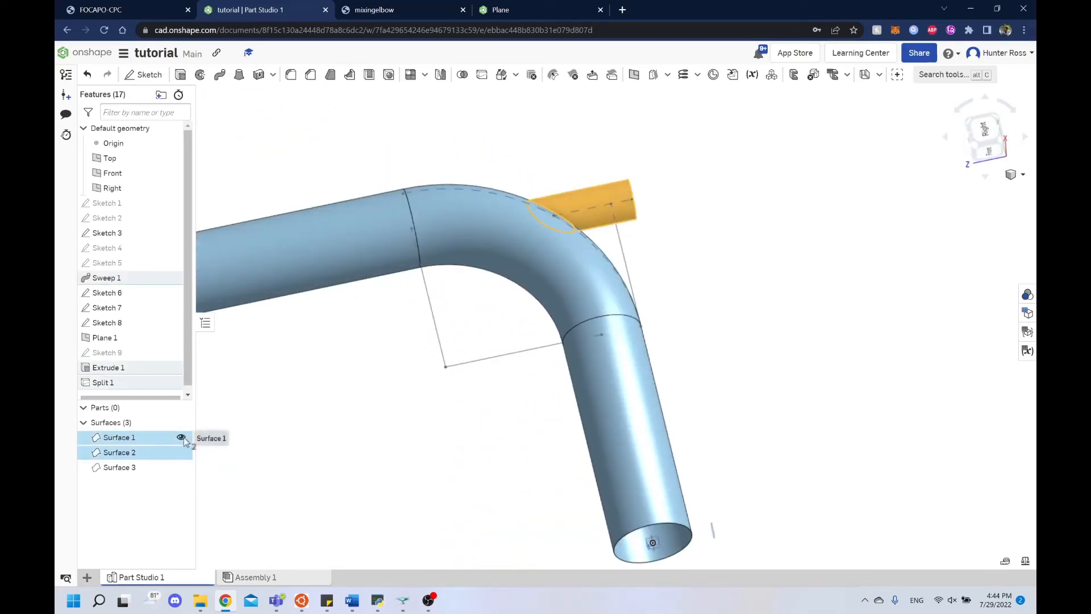
{"action": "left_click", "coordinate": [149, 468]}
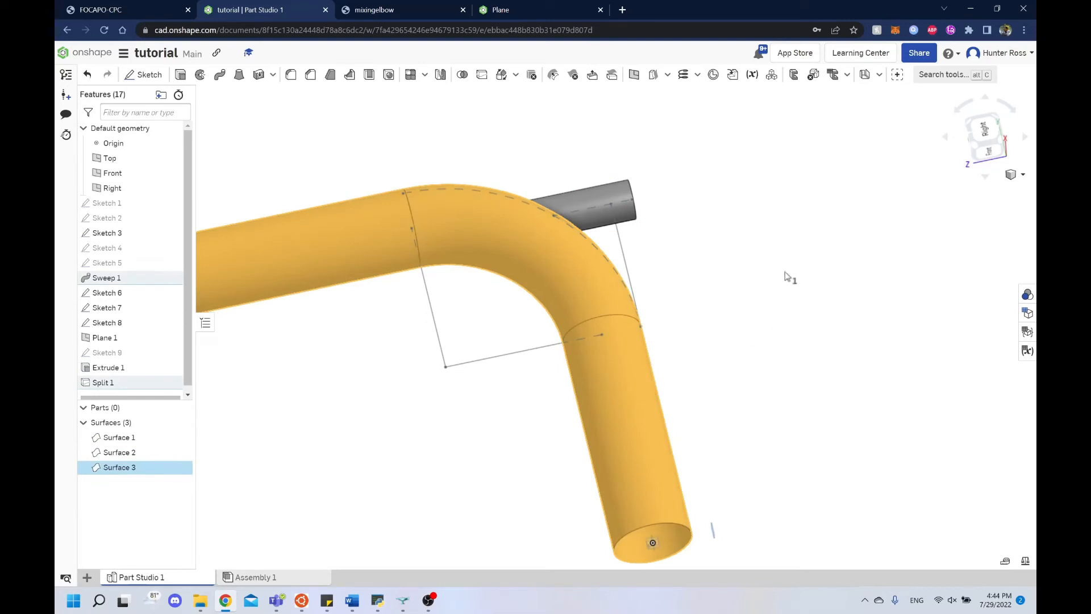
{"action": "left_click", "coordinate": [814, 263]}
Delete the elbow face inside the branch pipe's opening with Delete face, using the Leave open option
{"action": "right_click_drag", "start_coordinate": [815, 263], "coordinate": [718, 291]}
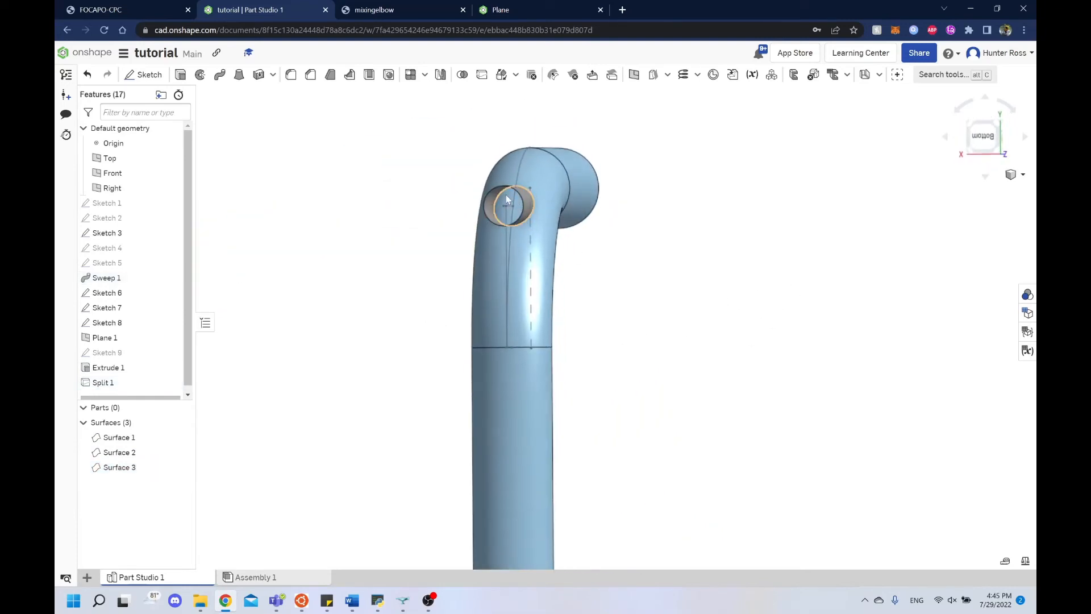
{"action": "left_click", "coordinate": [506, 196]}
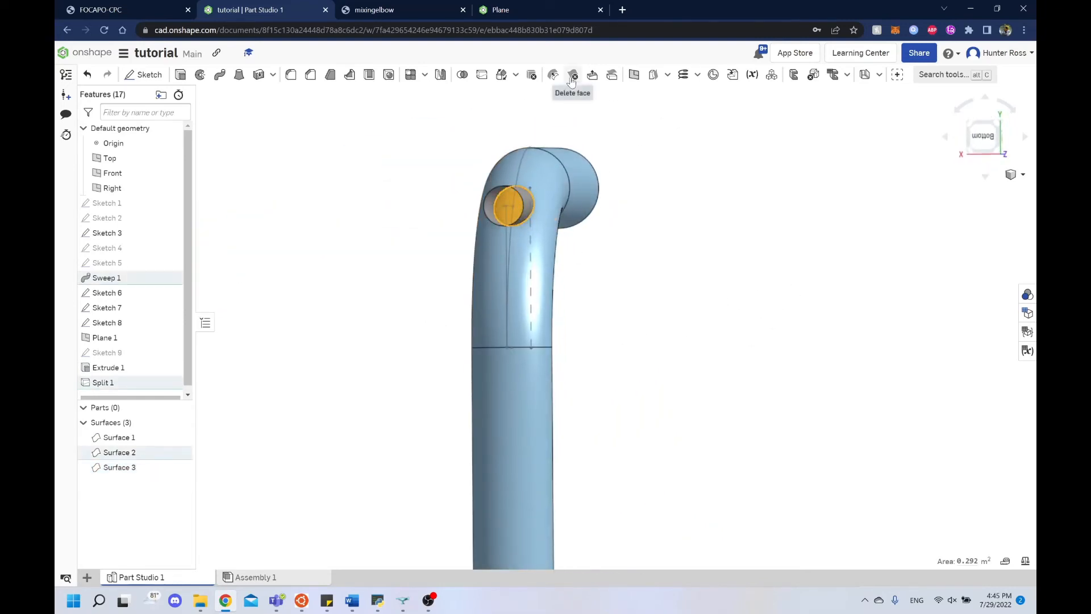
{"action": "left_click", "coordinate": [948, 75]}
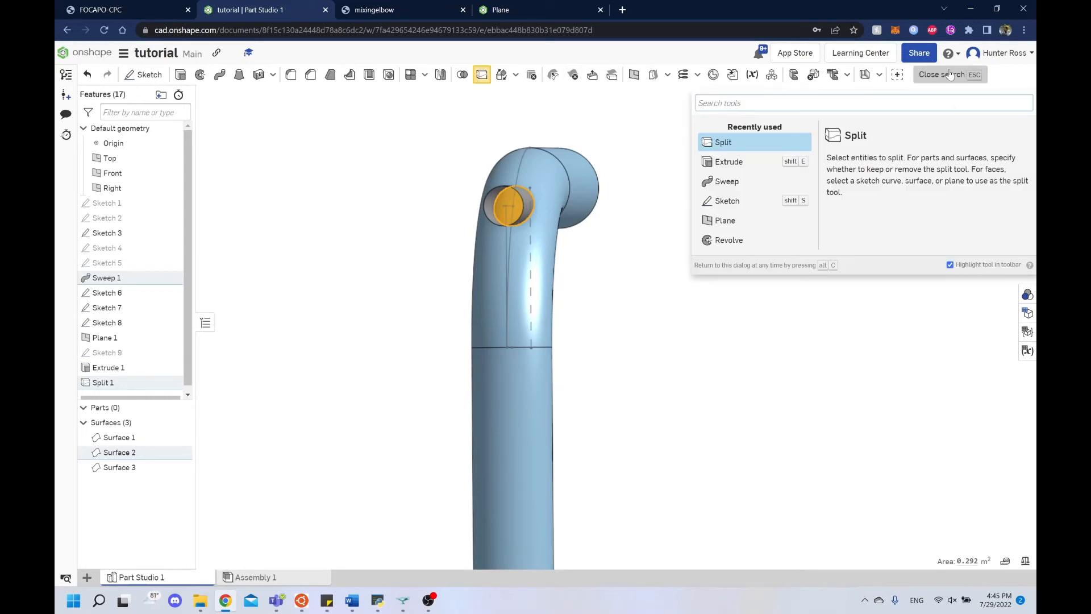
{"action": "type", "text": "dl"}
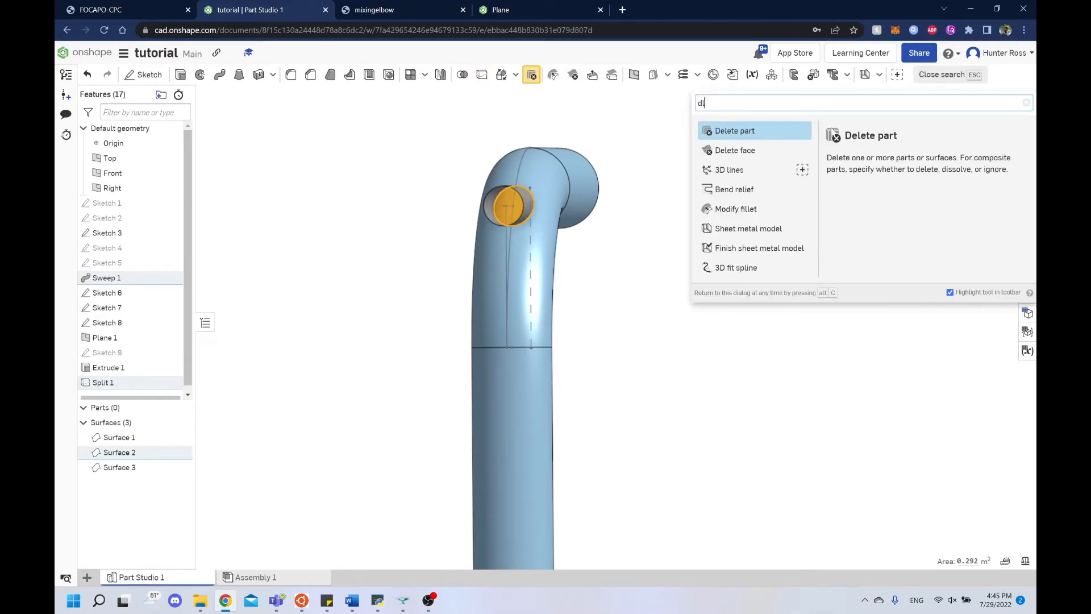
{"action": "left_click", "coordinate": [753, 149]}
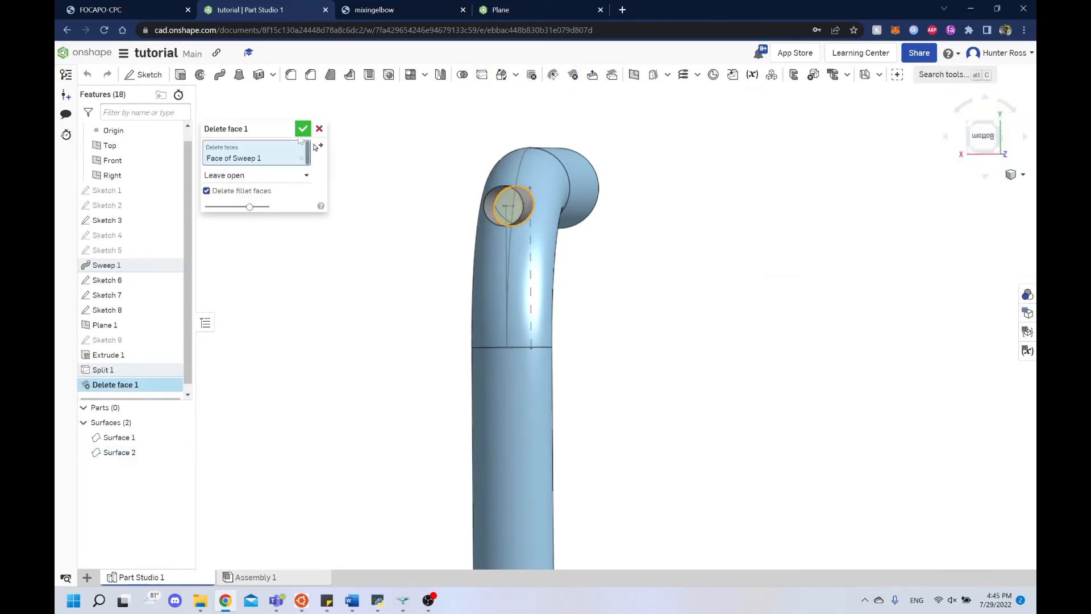
{"action": "left_click", "coordinate": [299, 126]}
Compare the opened elbow and branch pipe model with the mixing elbow drawing
{"action": "right_click_drag", "start_coordinate": [300, 140], "coordinate": [892, 180]}
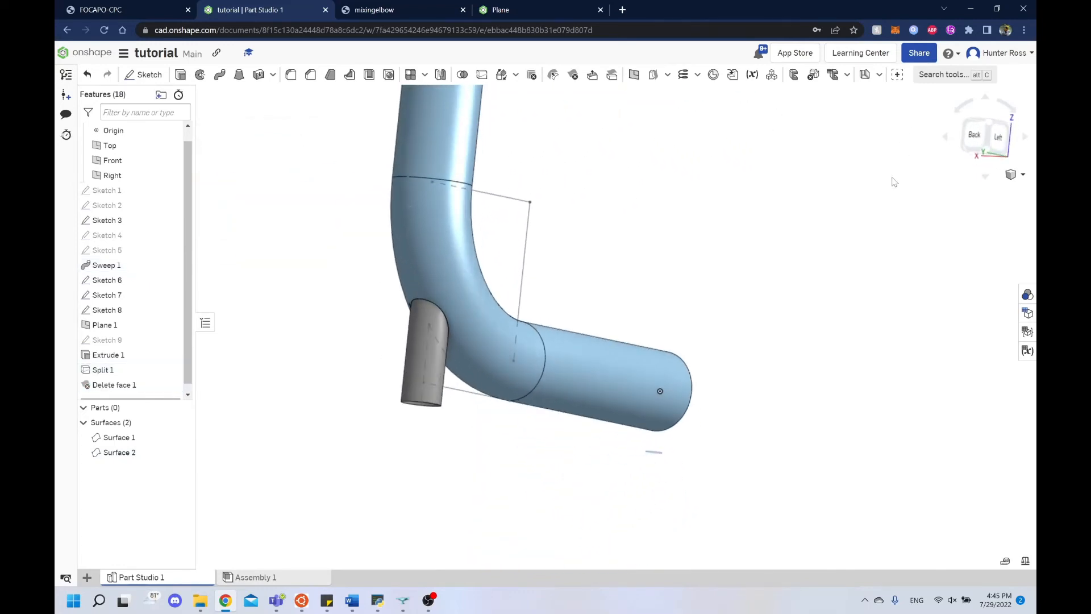
{"action": "scroll", "coordinate": [805, 287], "scroll_direction": "down", "scroll_amount": 5}
{"action": "right_click_drag", "start_coordinate": [792, 245], "coordinate": [554, 204]}
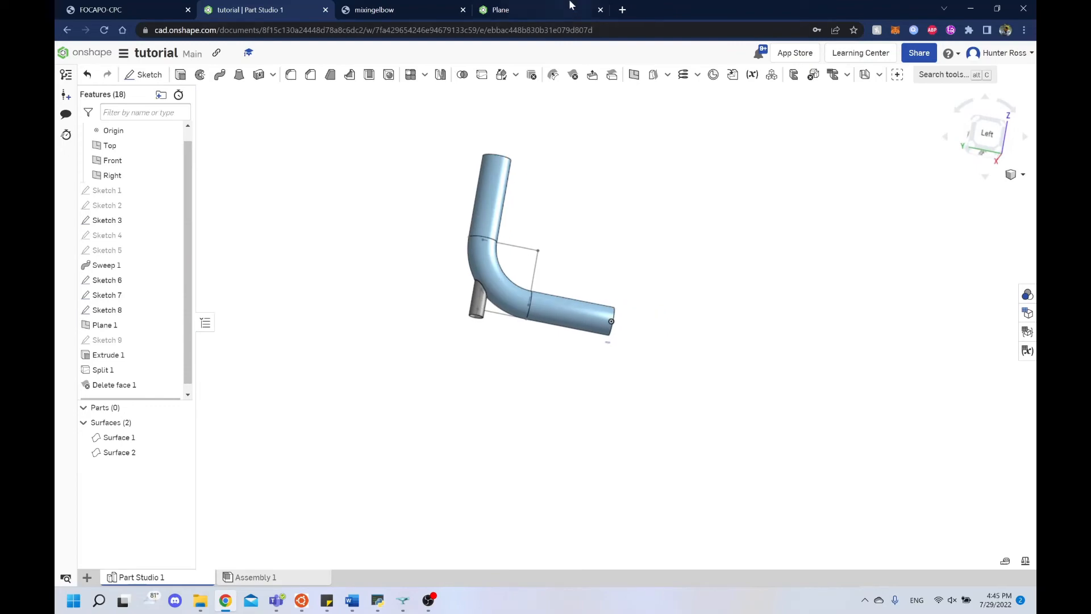
{"action": "left_click", "coordinate": [554, 14]}
{"action": "left_click", "coordinate": [370, 8]}
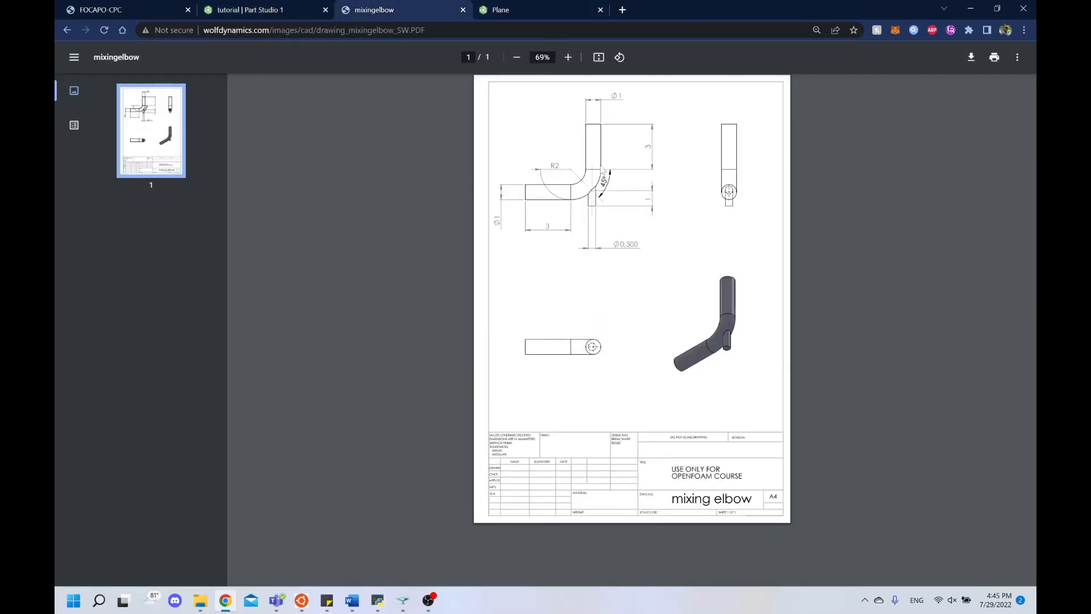
{"action": "left_click", "coordinate": [267, 10]}
{"action": "scroll", "coordinate": [571, 230], "scroll_direction": "up", "scroll_amount": 5}
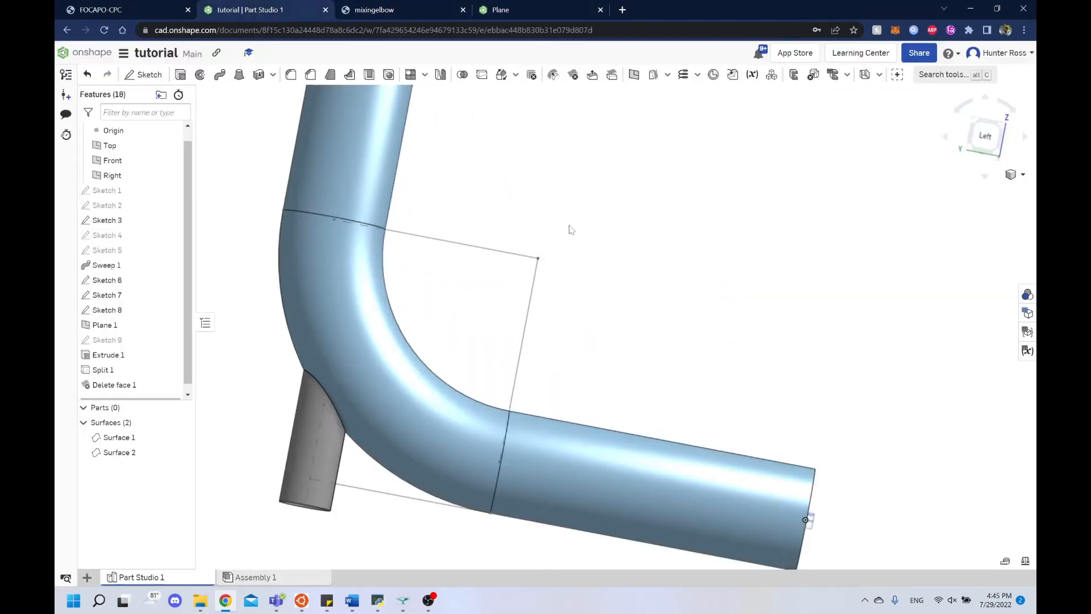
{"action": "scroll", "coordinate": [549, 221], "scroll_direction": "down", "scroll_amount": 5}
{"action": "right_click_drag", "start_coordinate": [563, 221], "coordinate": [603, 201]}
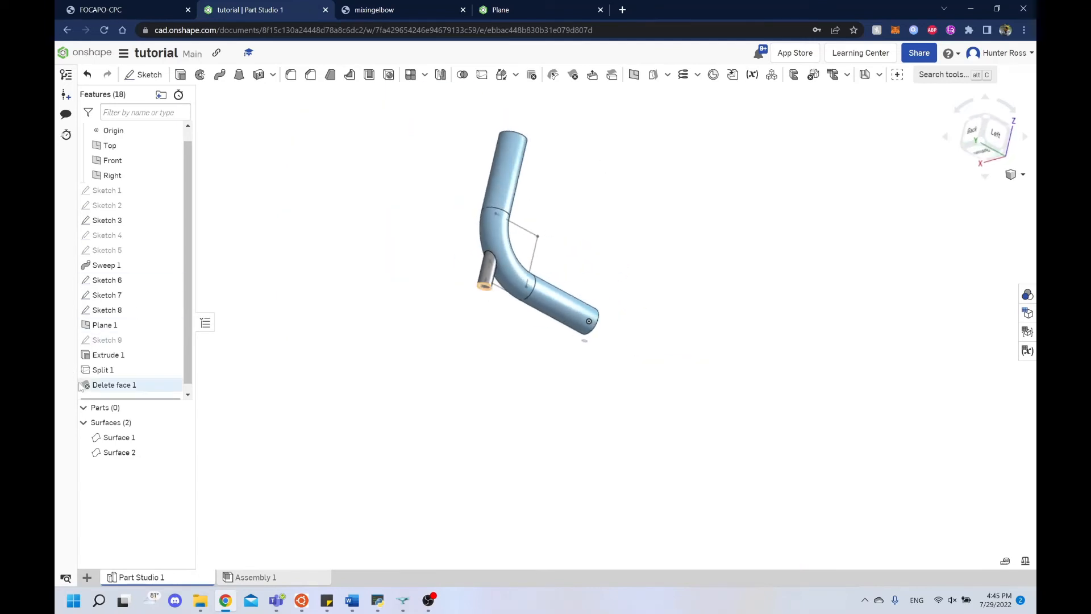
Undo the face deletion and the split of the elbow surface
{"action": "key", "text": "ctrl+z"}
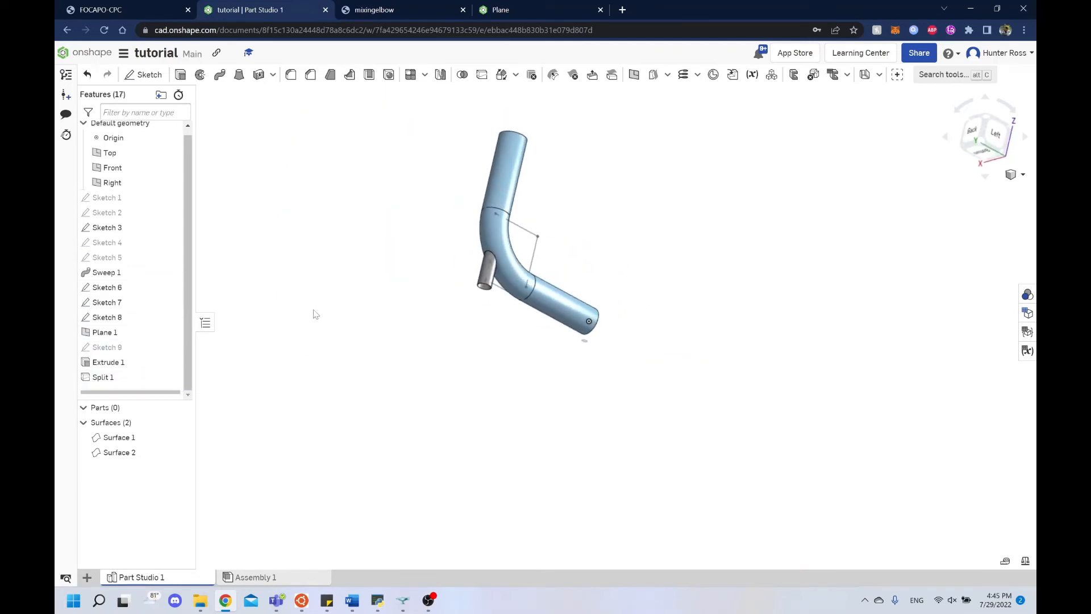
{"action": "right_click_drag", "start_coordinate": [425, 291], "coordinate": [444, 250]}
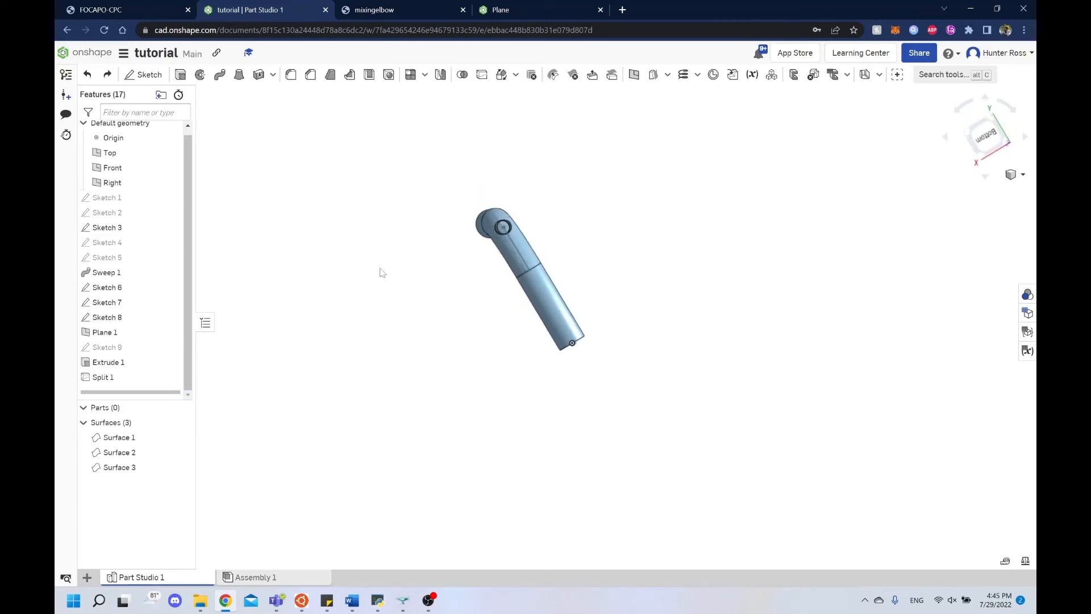
{"action": "left_click", "coordinate": [111, 379]}
{"action": "left_click", "coordinate": [287, 235]}
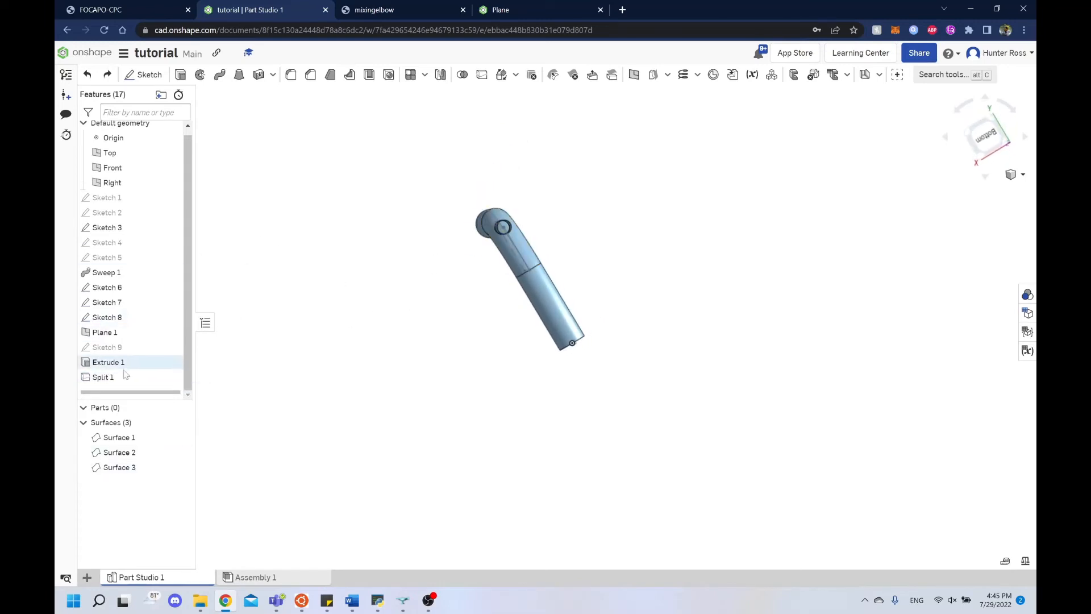
{"action": "scroll", "coordinate": [451, 252], "scroll_direction": "down", "scroll_amount": 3}
{"action": "scroll", "coordinate": [445, 257], "scroll_direction": "up", "scroll_amount": 5}
{"action": "key", "text": "ctrl+z"}
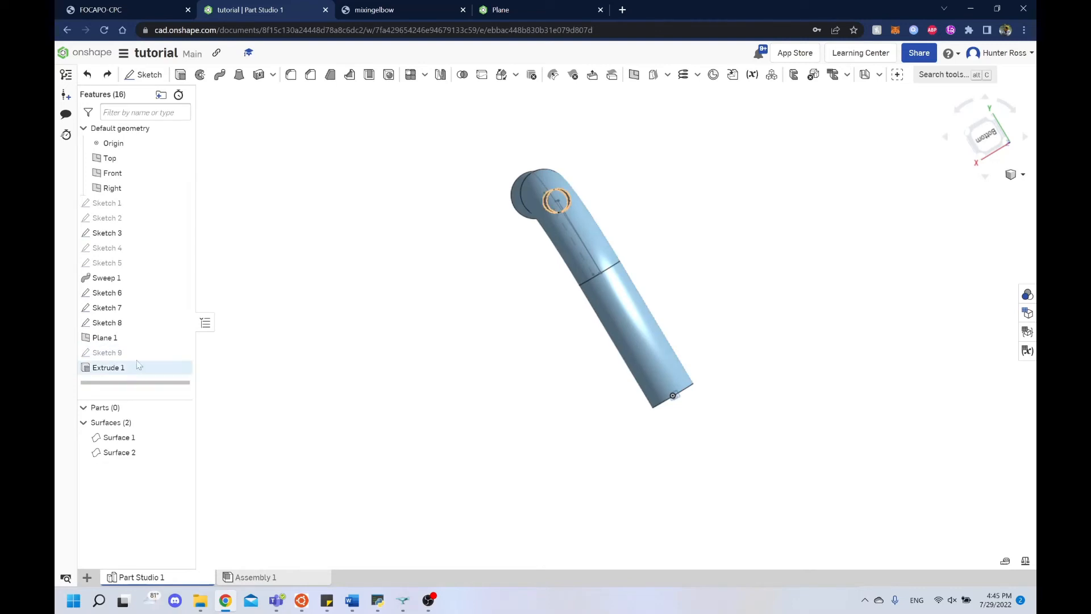
Examine the branch pipe's open end and its circular edge from several angles
{"action": "scroll", "coordinate": [568, 192], "scroll_direction": "up", "scroll_amount": 5}
{"action": "right_click_drag", "start_coordinate": [567, 192], "coordinate": [591, 178]}
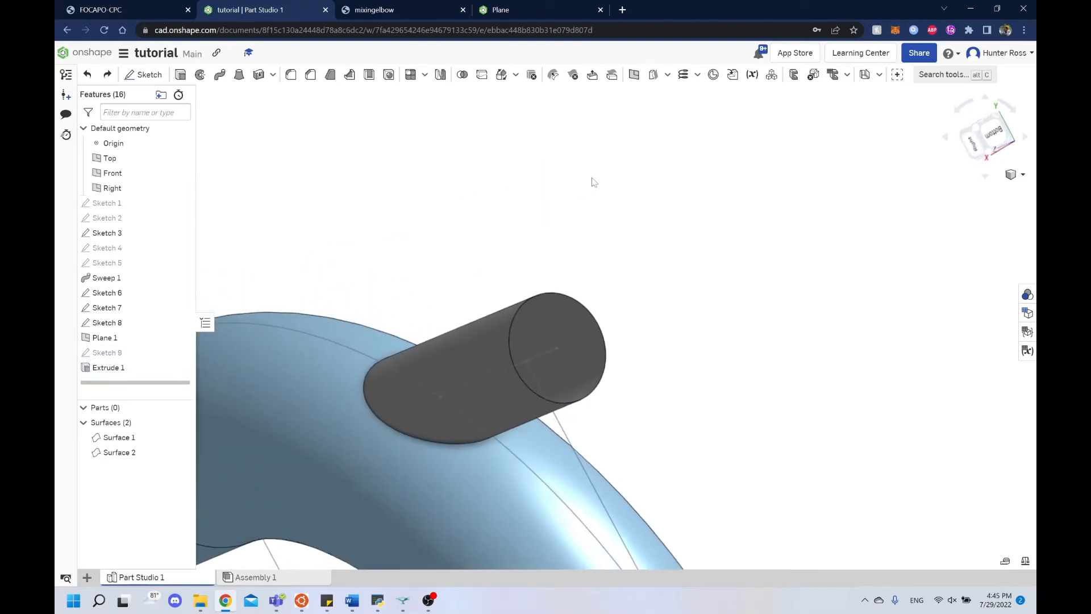
{"action": "left_click", "coordinate": [585, 309]}
{"action": "mouse_move", "coordinate": [690, 296]}
{"action": "right_mouse_down"}
{"action": "mouse_move", "coordinate": [667, 302]}
{"action": "mouse_move", "coordinate": [680, 307]}
{"action": "right_mouse_up"}
{"action": "scroll", "coordinate": [671, 317], "scroll_direction": "up", "scroll_amount": 3}
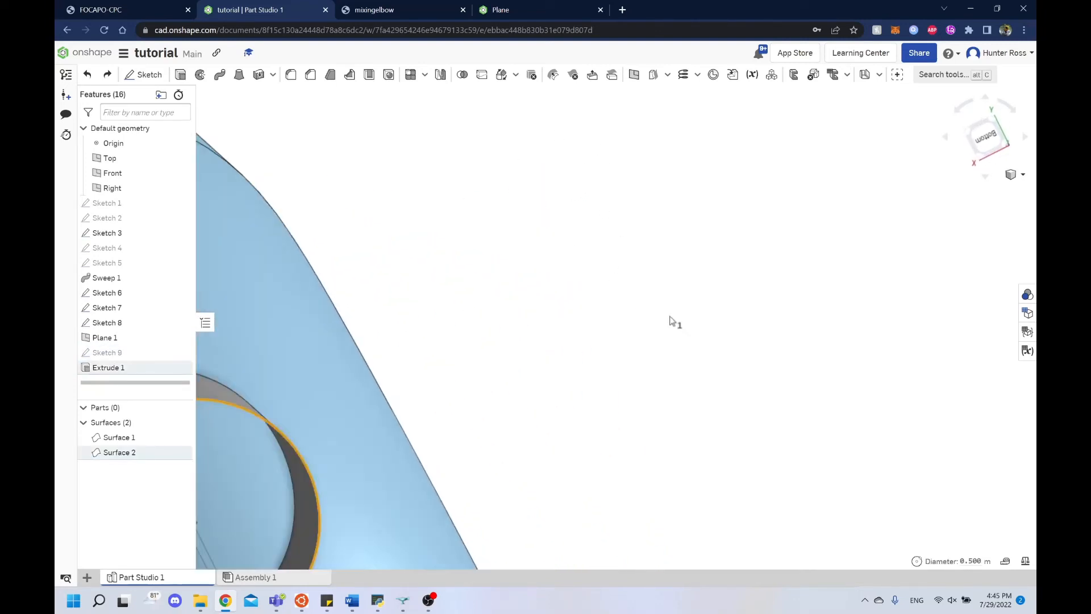
{"action": "scroll", "coordinate": [659, 313], "scroll_direction": "down", "scroll_amount": 5}
{"action": "scroll", "coordinate": [363, 188], "scroll_direction": "down", "scroll_amount": 4}
{"action": "right_click_drag", "start_coordinate": [352, 182], "coordinate": [350, 167]}
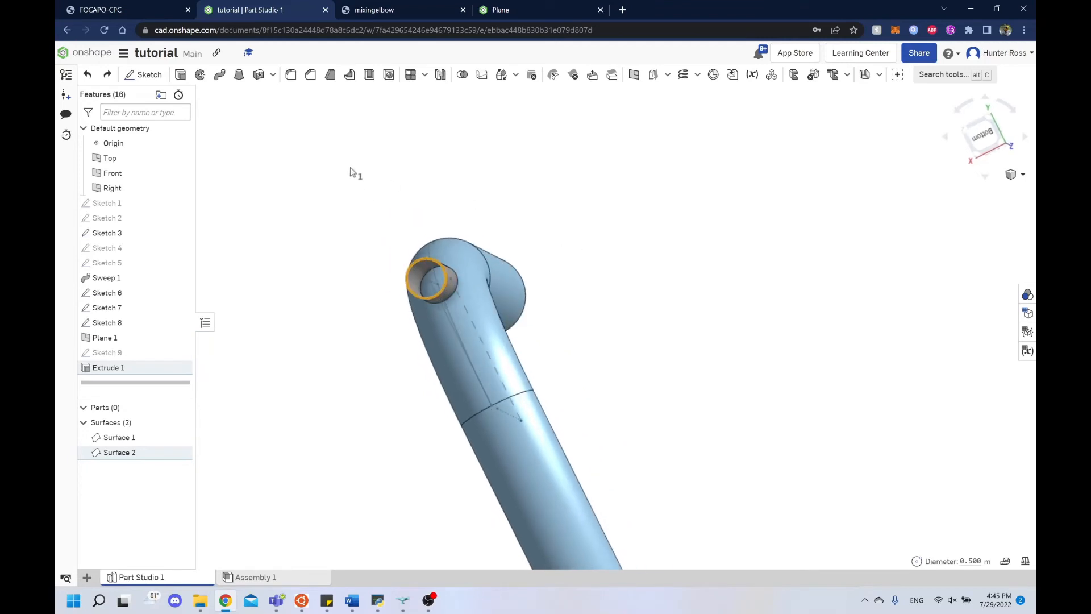
{"action": "middle_click_drag", "start_coordinate": [350, 167], "coordinate": [392, 193]}
{"action": "mouse_move", "coordinate": [402, 200]}
{"action": "right_mouse_down"}
{"action": "mouse_move", "coordinate": [560, 210]}
{"action": "mouse_move", "coordinate": [408, 203]}
{"action": "right_mouse_up"}
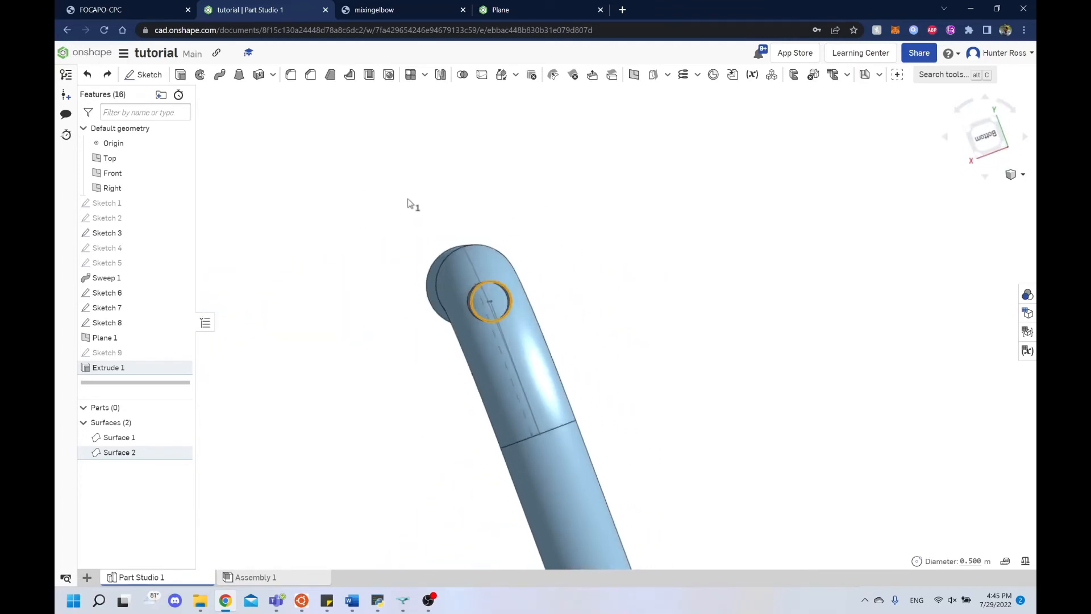
{"action": "left_click", "coordinate": [346, 182]}
Start a new solid extrusion from the circular face of Sketch 9 at the branch pipe's open end
{"action": "left_click", "coordinate": [180, 75]}
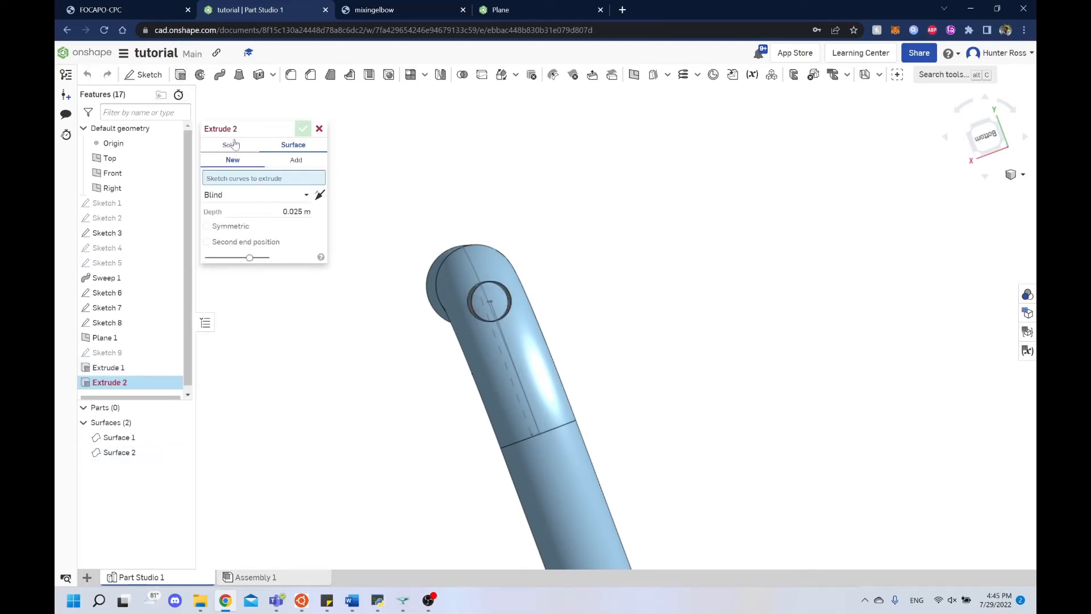
{"action": "right_click_drag", "start_coordinate": [529, 250], "coordinate": [626, 251]}
{"action": "scroll", "coordinate": [621, 254], "scroll_direction": "up", "scroll_amount": 5}
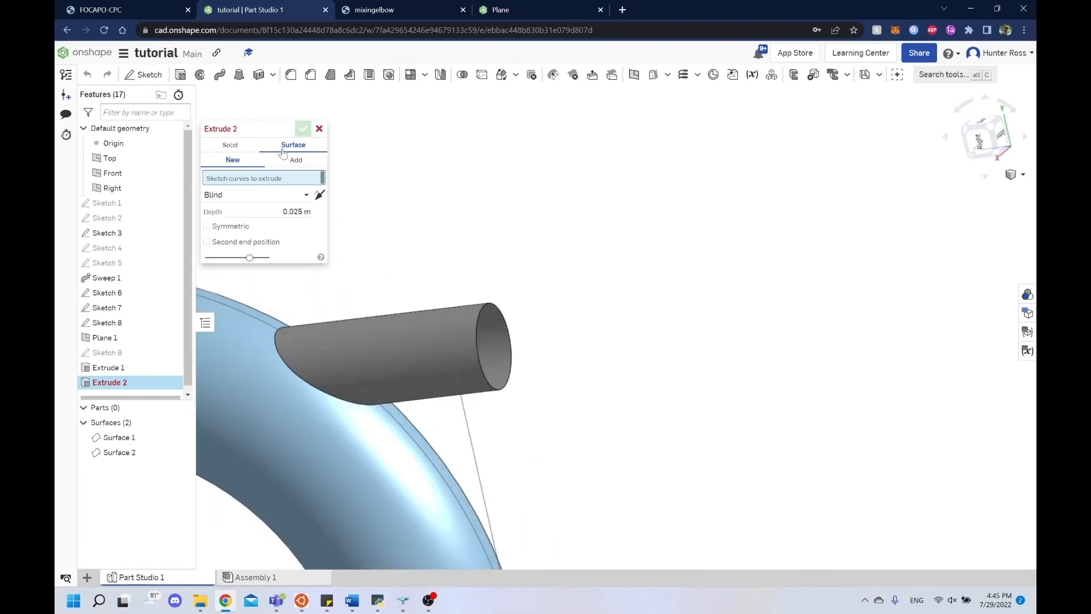
{"action": "left_click", "coordinate": [230, 145]}
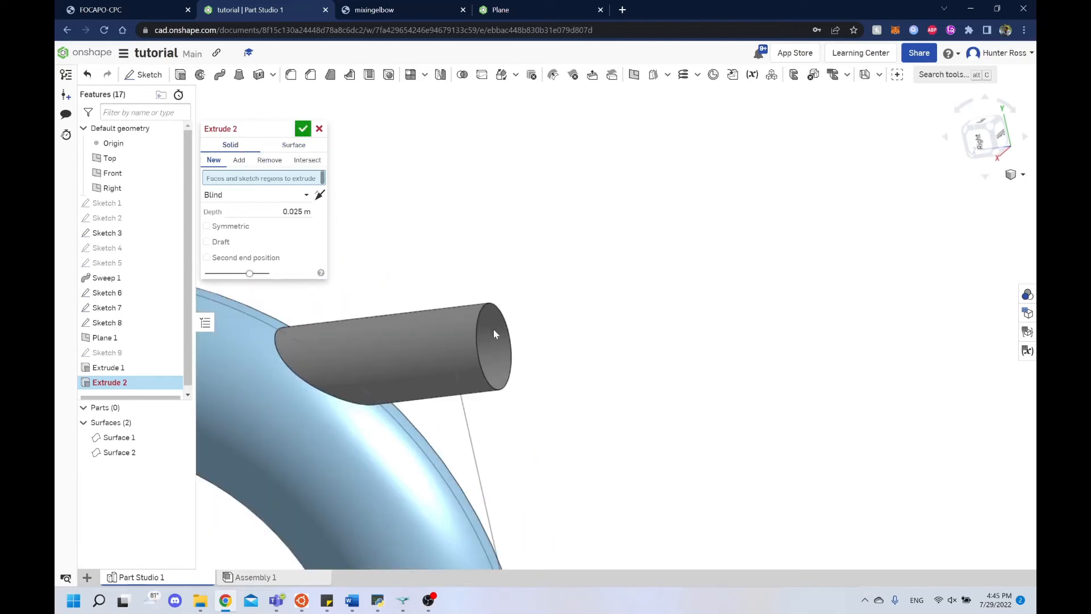
{"action": "right_click_drag", "start_coordinate": [493, 333], "coordinate": [375, 371]}
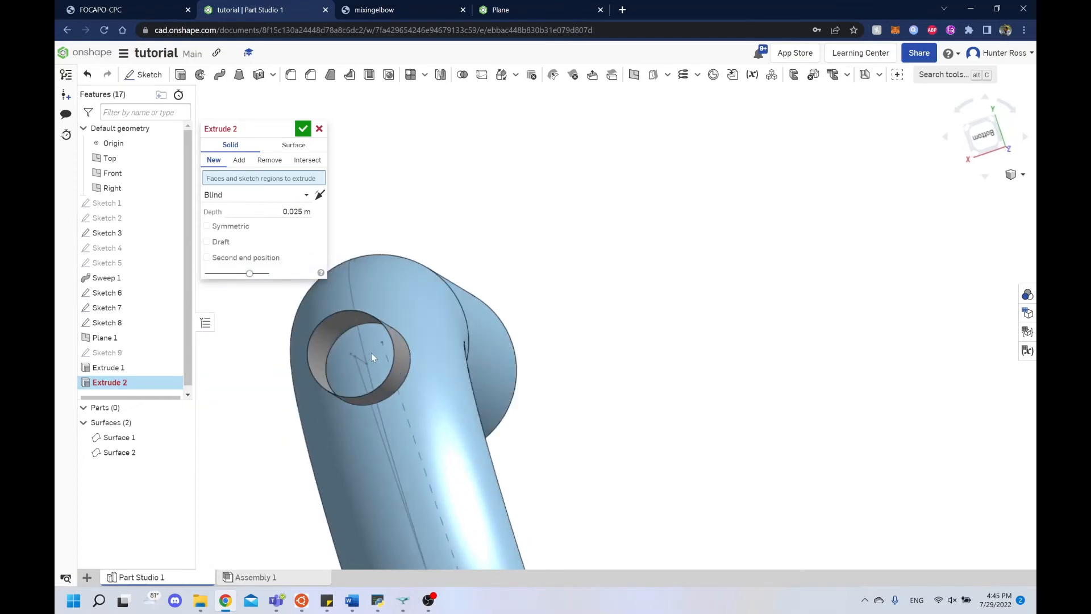
{"action": "left_click", "coordinate": [286, 147]}
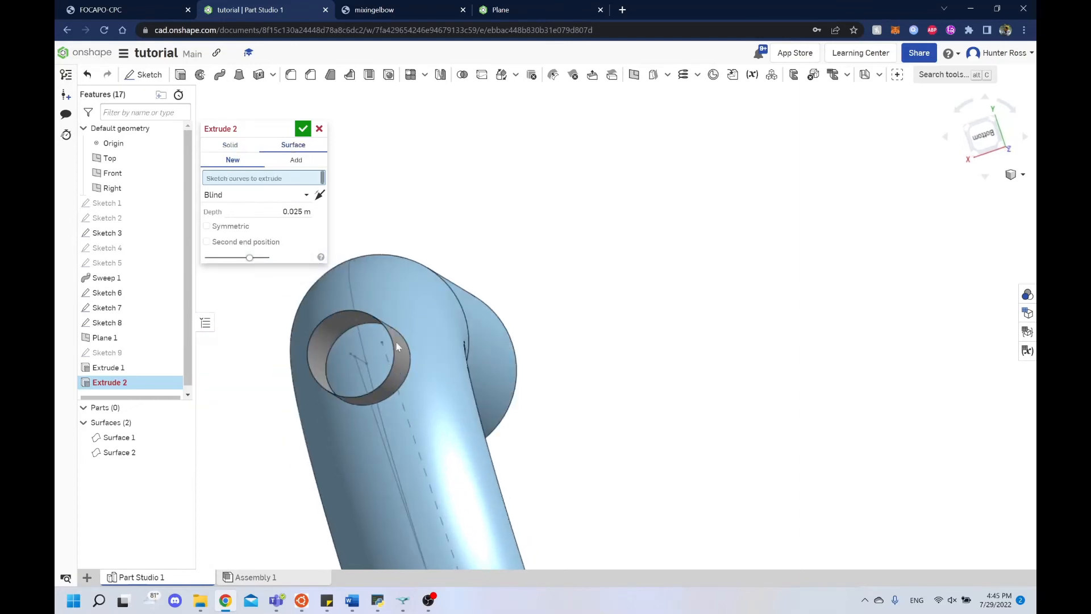
{"action": "right_click_drag", "start_coordinate": [465, 325], "coordinate": [499, 322]}
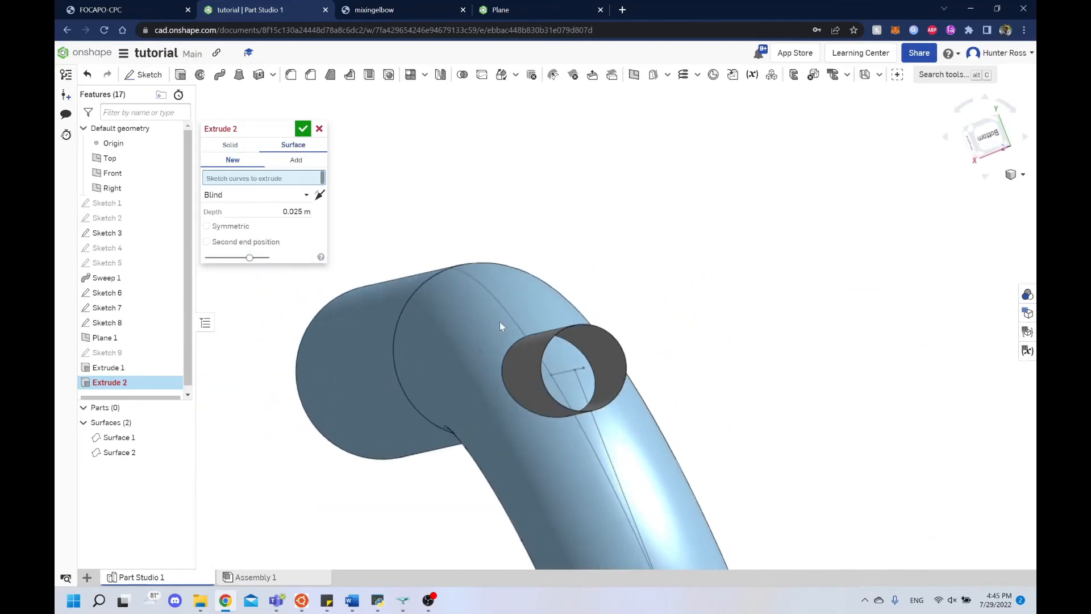
{"action": "middle_click_drag", "start_coordinate": [663, 291], "coordinate": [580, 212]}
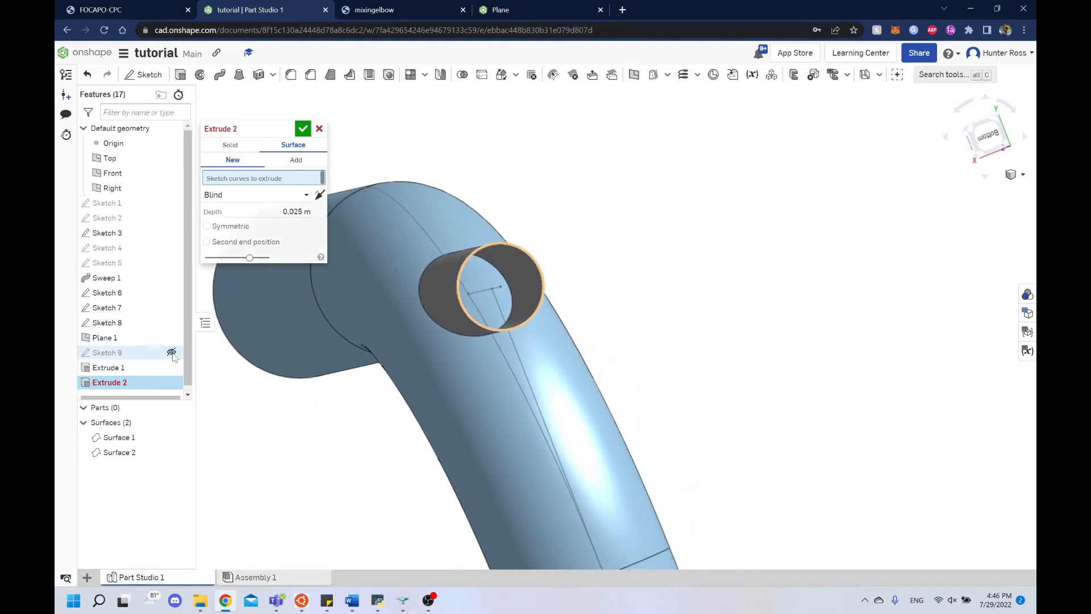
{"action": "left_click", "coordinate": [532, 275]}
{"action": "left_click", "coordinate": [241, 146]}
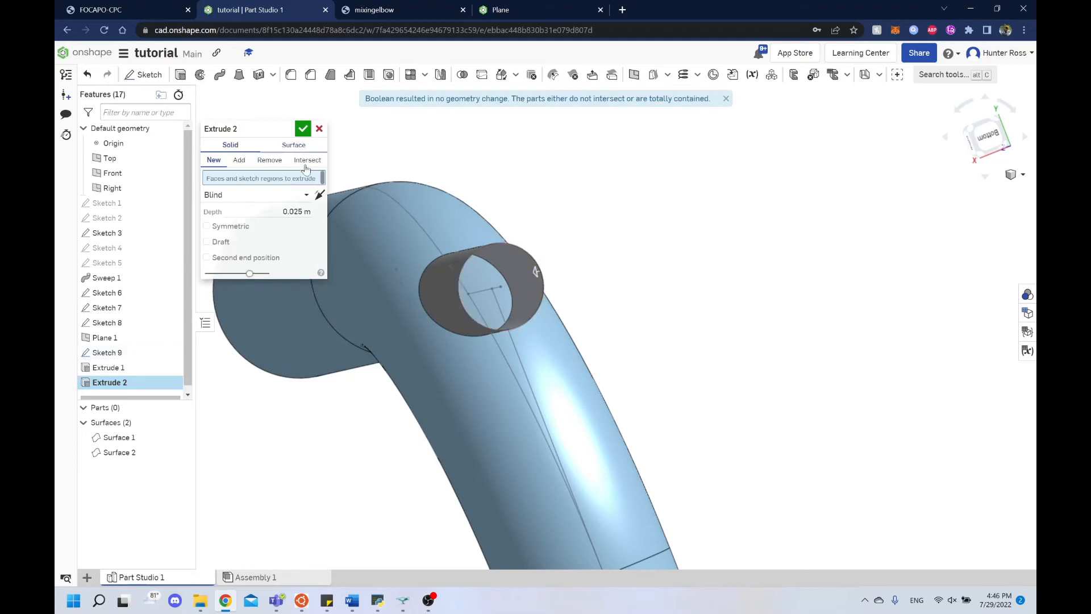
{"action": "left_click", "coordinate": [523, 263]}
{"action": "mouse_move", "coordinate": [679, 269]}
{"action": "right_mouse_down"}
{"action": "mouse_move", "coordinate": [647, 252]}
{"action": "mouse_move", "coordinate": [729, 256]}
{"action": "right_mouse_up"}
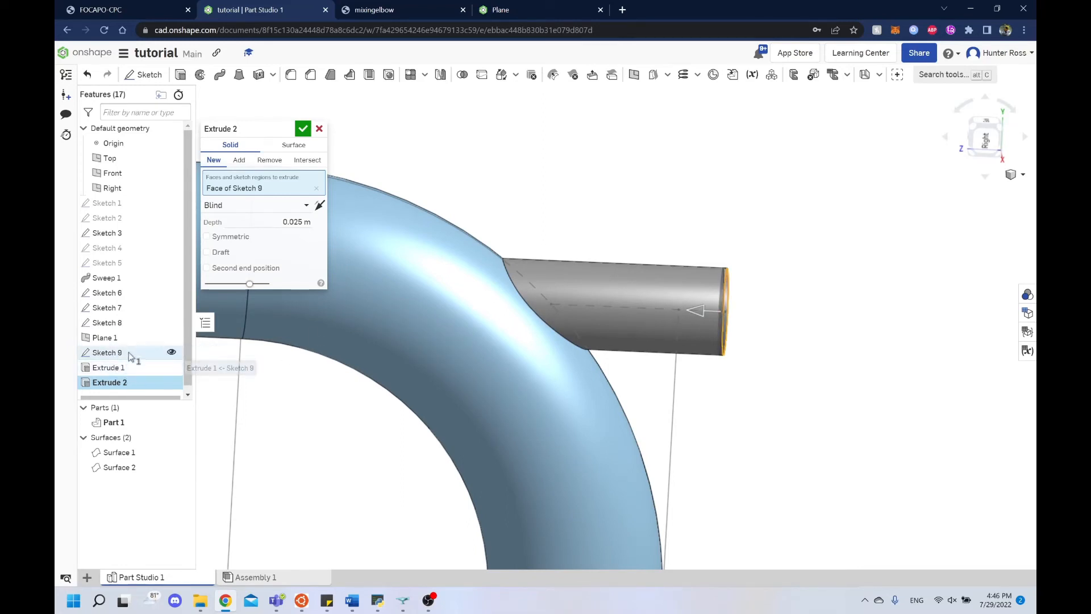
Set the blind depth of the solid extrusion to 1.5 m into the elbow and finish the feature
{"action": "scroll", "coordinate": [131, 370], "scroll_direction": "down", "scroll_amount": 1}
{"action": "mouse_move", "coordinate": [796, 284]}
{"action": "right_mouse_down"}
{"action": "mouse_move", "coordinate": [721, 283]}
{"action": "mouse_move", "coordinate": [763, 275]}
{"action": "right_mouse_up"}
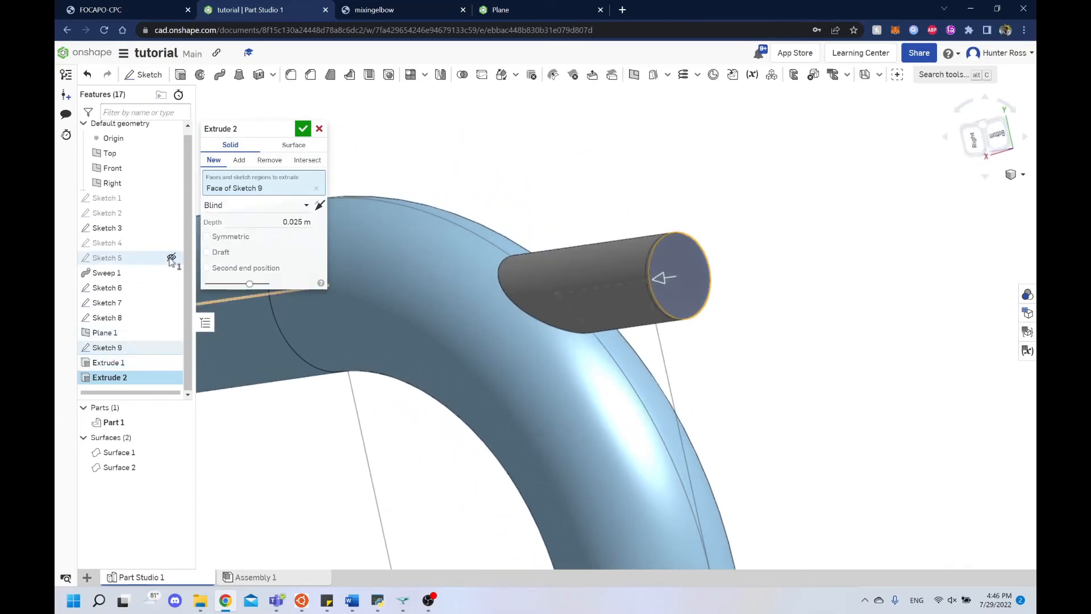
{"action": "right_click_drag", "start_coordinate": [794, 330], "coordinate": [627, 260]}
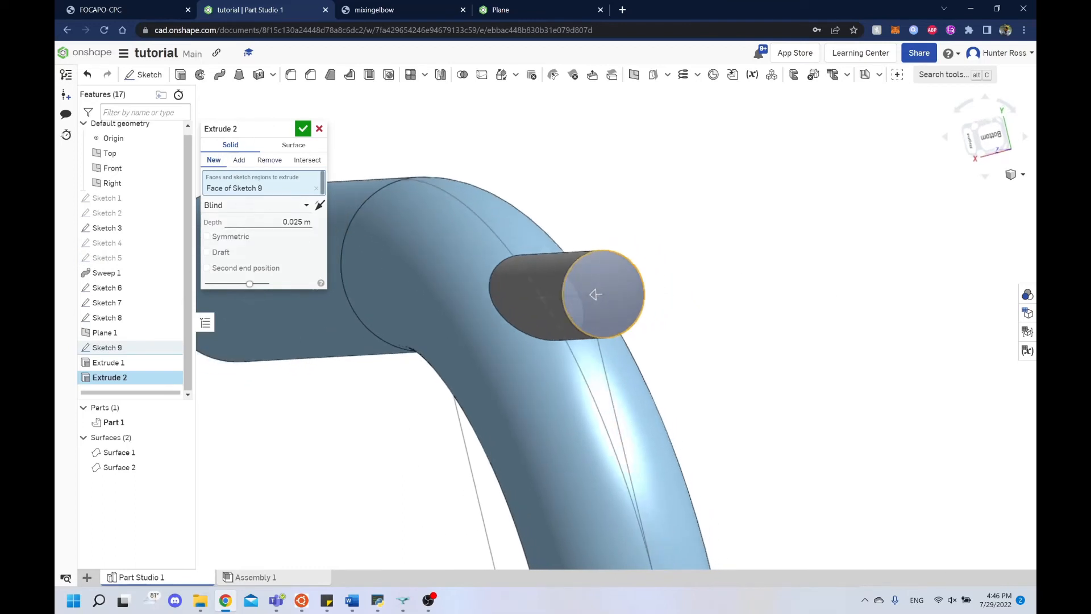
{"action": "left_click", "coordinate": [304, 221]}
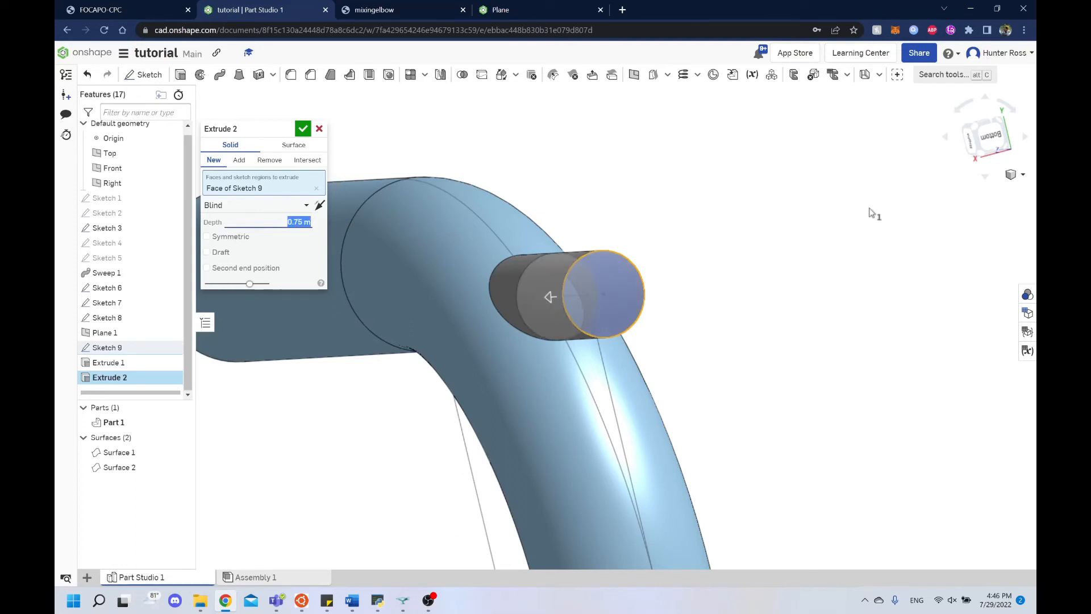
{"action": "right_click_drag", "start_coordinate": [691, 232], "coordinate": [804, 232]}
{"action": "right_click_drag", "start_coordinate": [641, 285], "coordinate": [549, 231]}
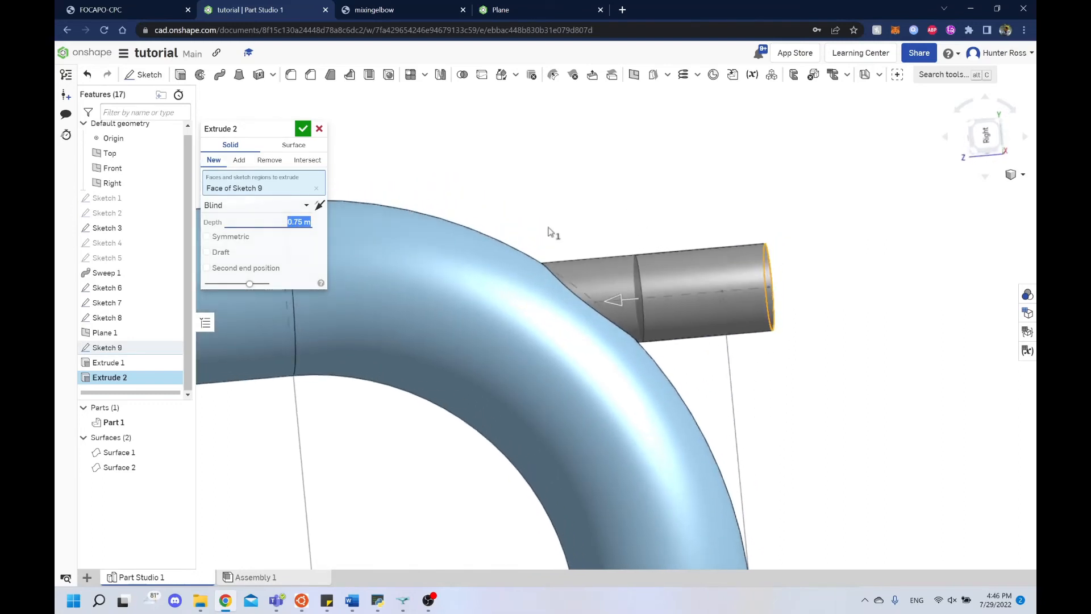
{"action": "key", "text": "F1"}
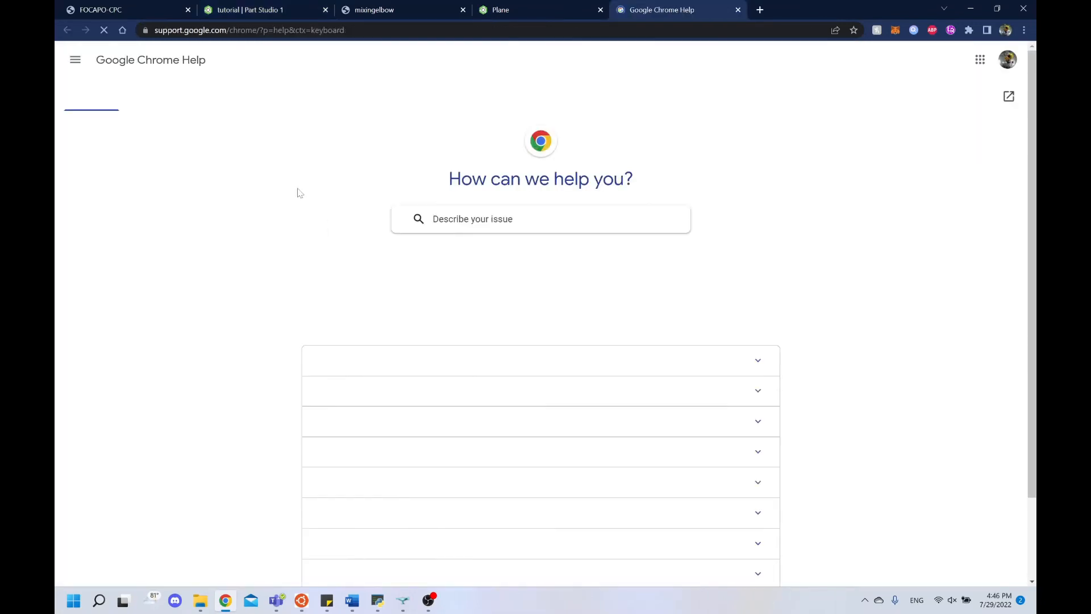
{"action": "left_click", "coordinate": [741, 10]}
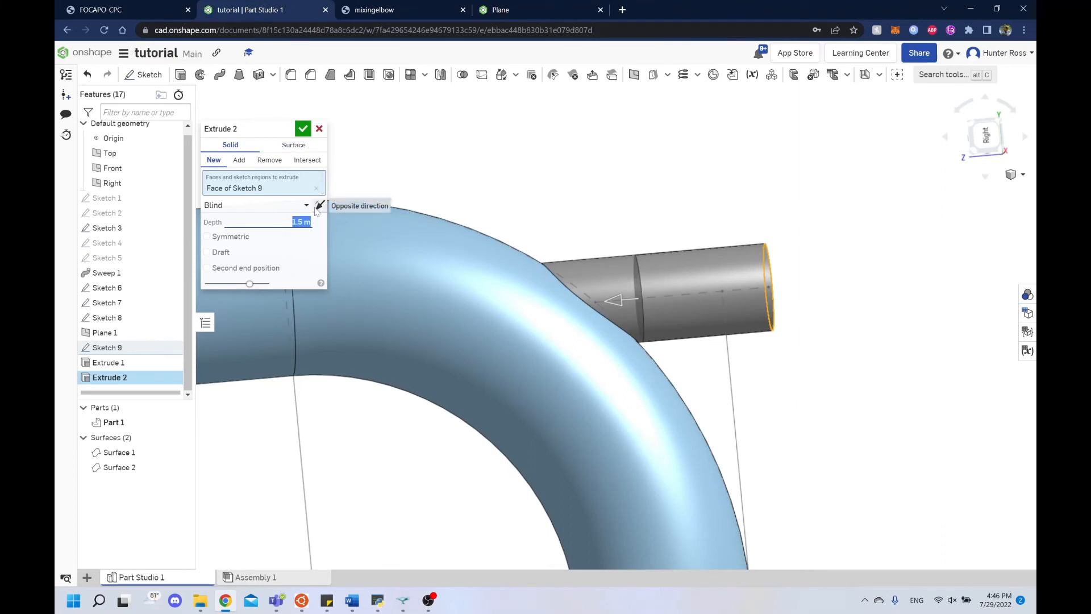
{"action": "left_click", "coordinate": [317, 207]}
{"action": "right_click_drag", "start_coordinate": [557, 238], "coordinate": [396, 184]}
{"action": "left_click", "coordinate": [303, 129]}
{"action": "right_click_drag", "start_coordinate": [486, 292], "coordinate": [677, 366]}
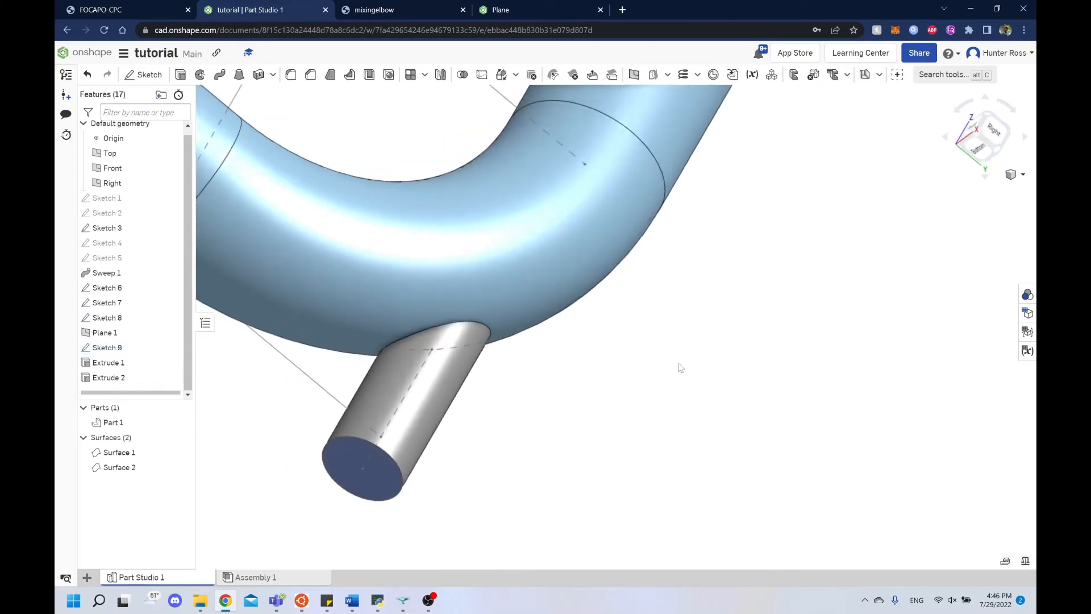
Subtract the solid branch cylinder, Part 1, from the elbow's Surface 1 with a Boolean, without keeping the tool
{"action": "right_click_drag", "start_coordinate": [459, 314], "coordinate": [625, 258]}
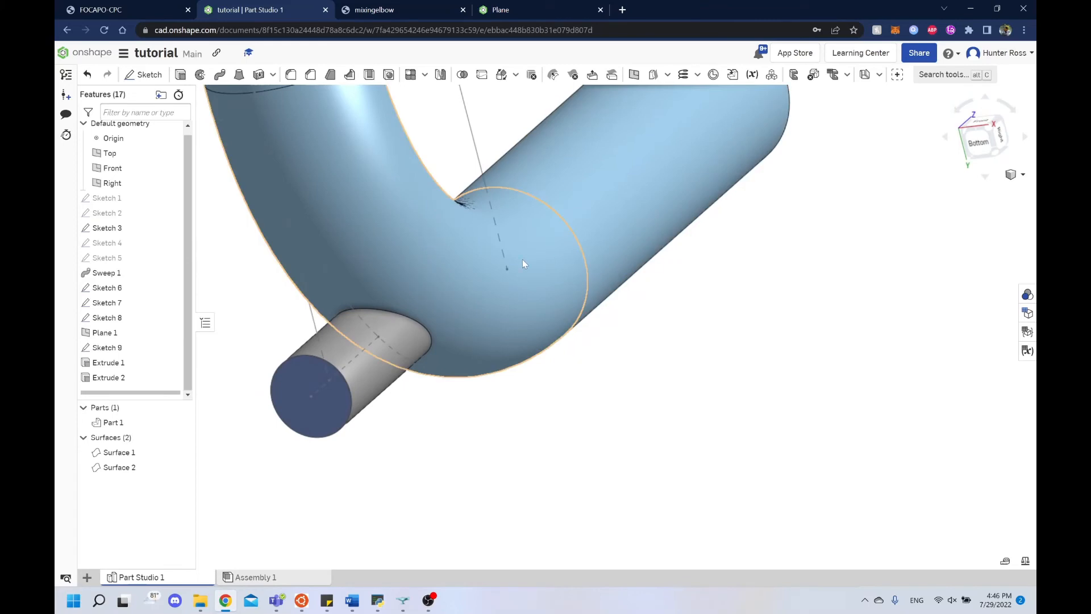
{"action": "left_click", "coordinate": [605, 223]}
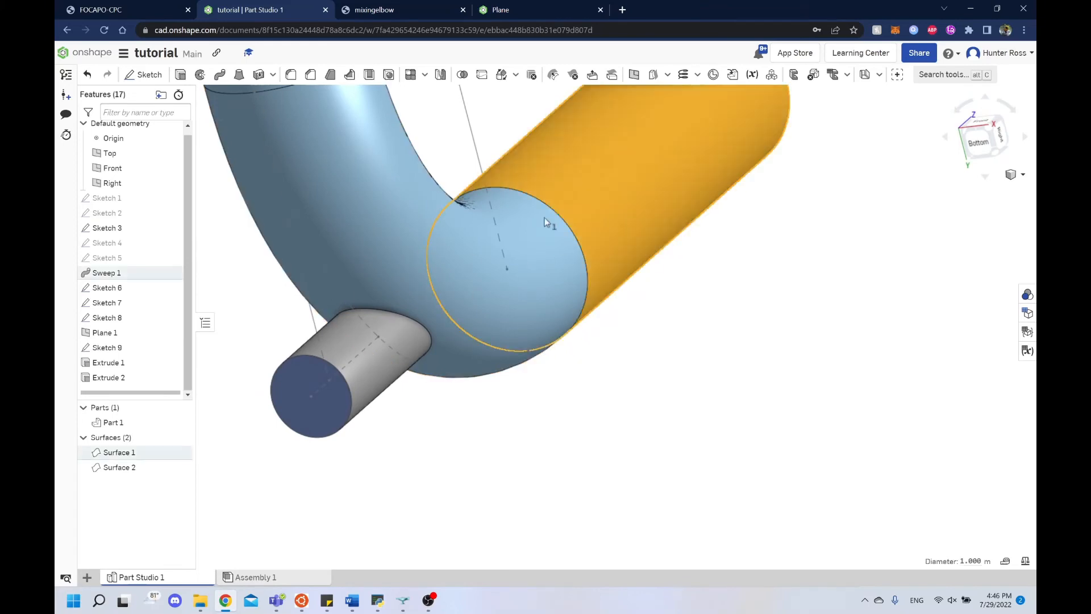
{"action": "left_click", "coordinate": [453, 127]}
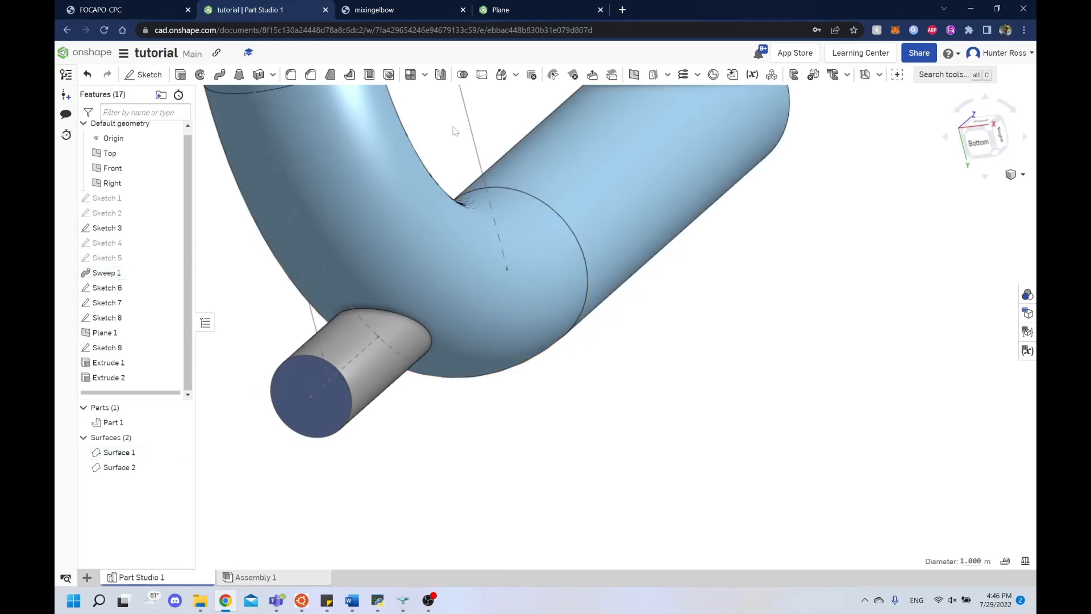
{"action": "left_click", "coordinate": [463, 76]}
{"action": "scroll", "coordinate": [680, 403], "scroll_direction": "down", "scroll_amount": 5}
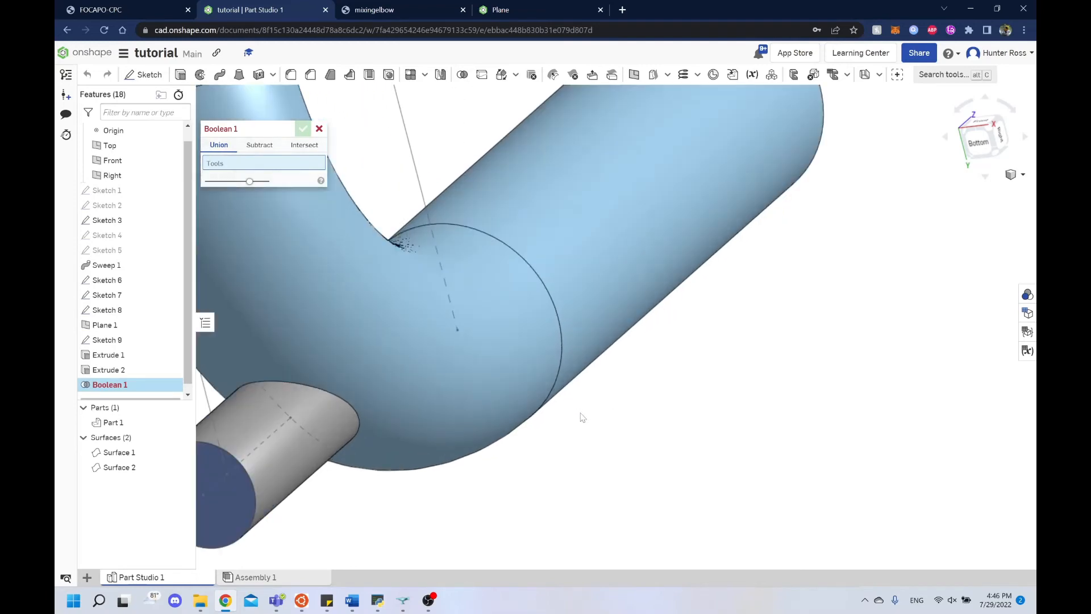
{"action": "left_click", "coordinate": [265, 148]}
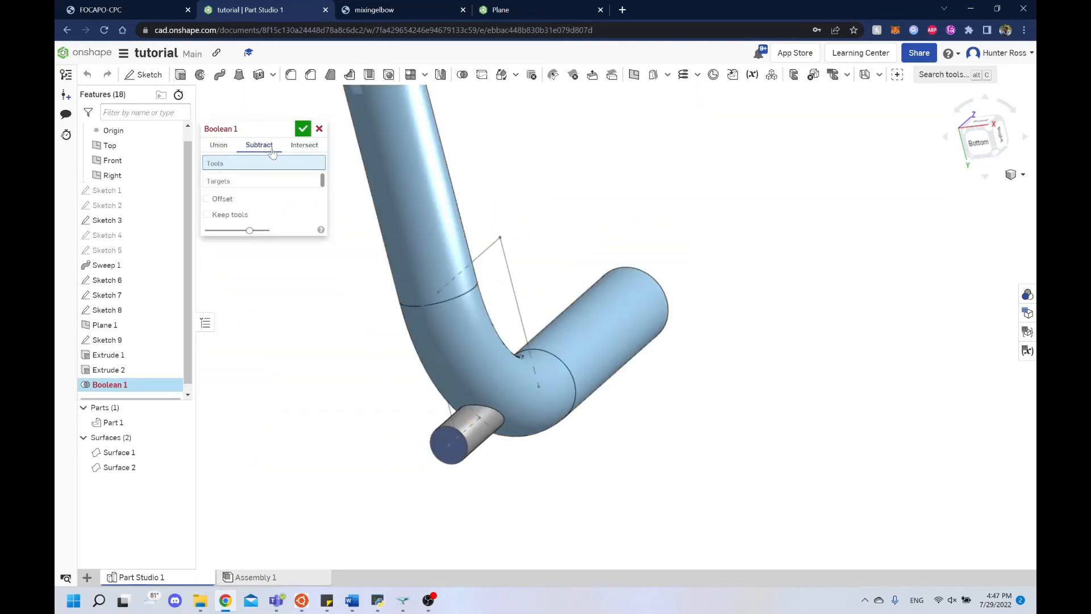
{"action": "right_click_drag", "start_coordinate": [574, 168], "coordinate": [501, 173]}
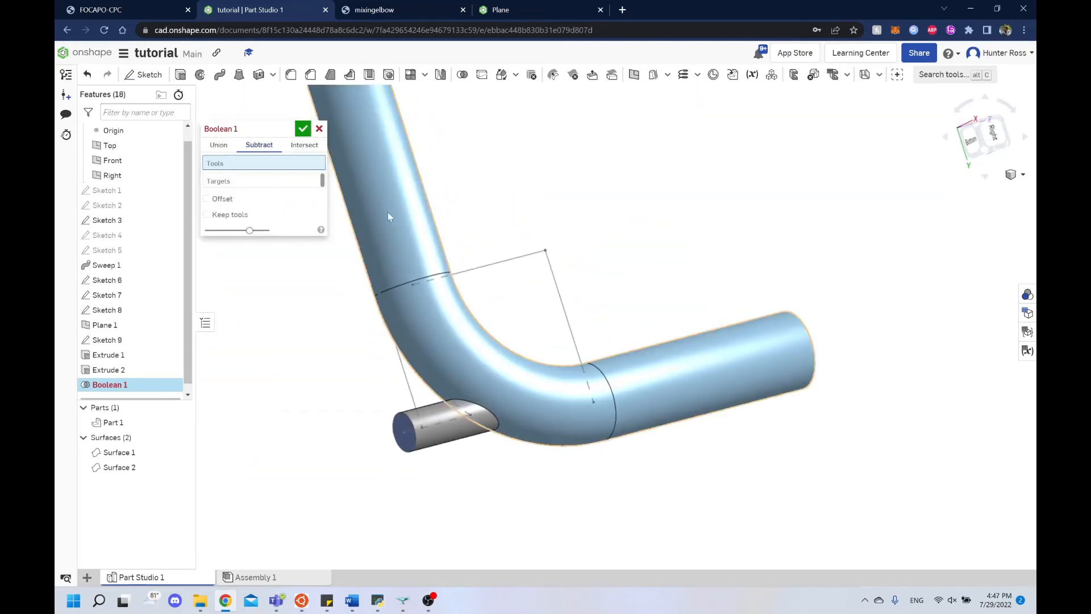
{"action": "left_click", "coordinate": [405, 433]}
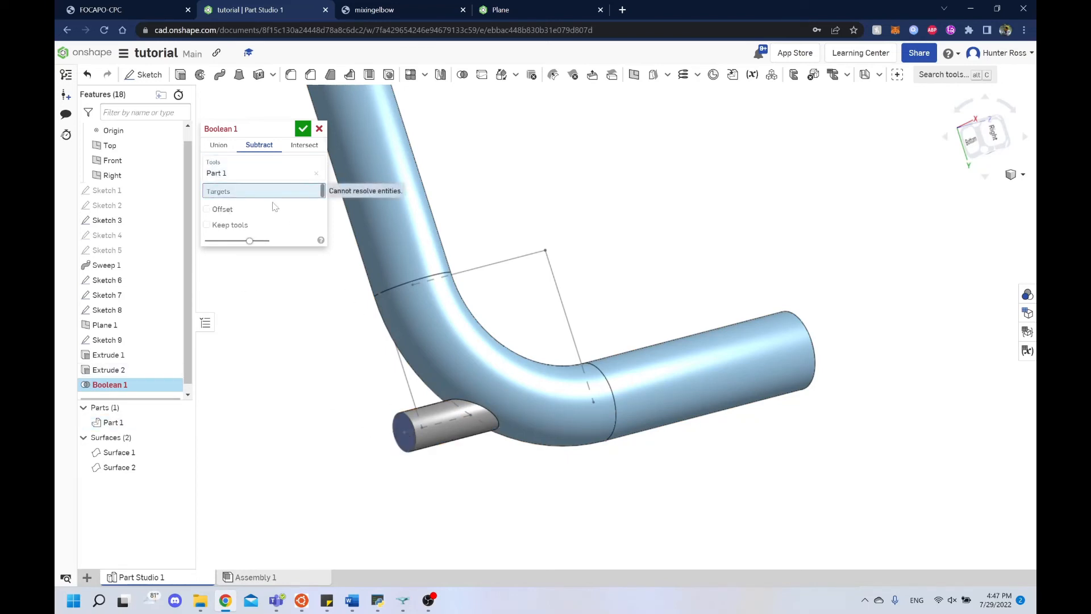
{"action": "left_click", "coordinate": [407, 263]}
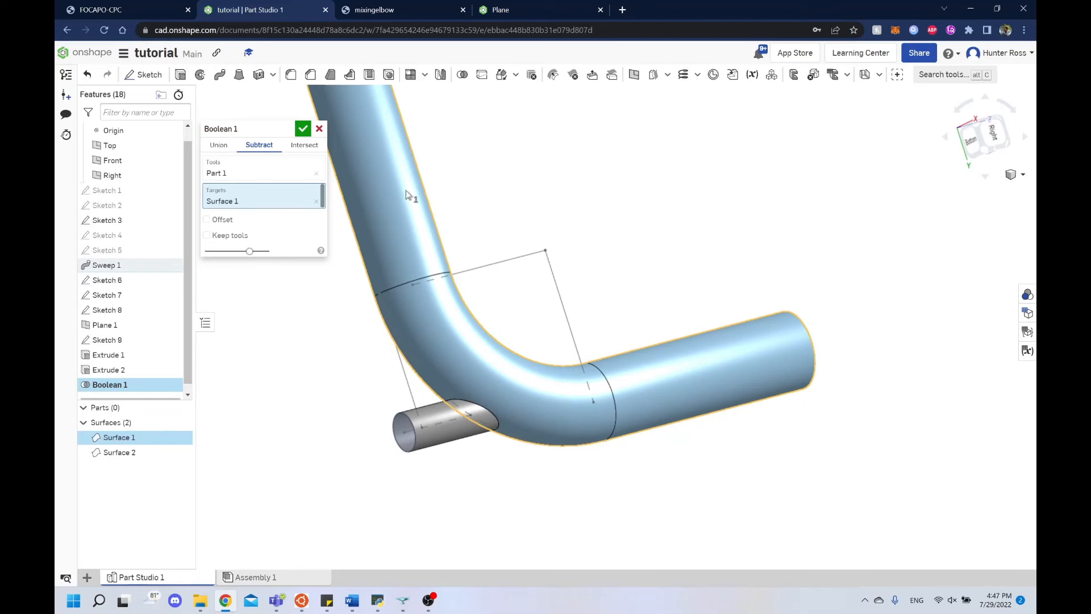
{"action": "left_click", "coordinate": [303, 130]}
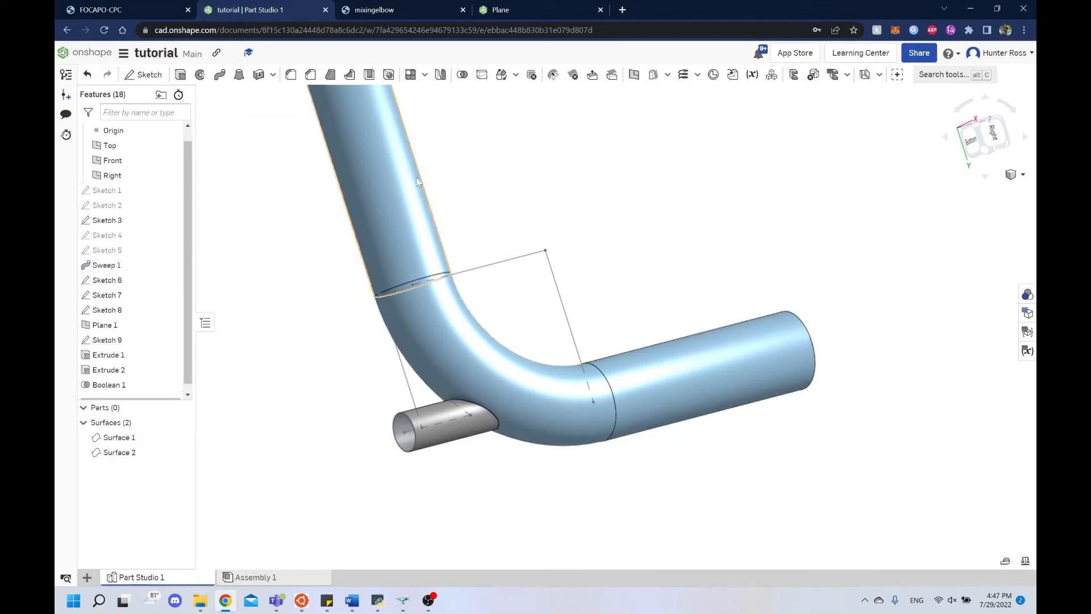
Examine the passage between the branch pipe and the elbow, and the overall pipe model, from several angles
{"action": "right_click_drag", "start_coordinate": [653, 455], "coordinate": [809, 453]}
{"action": "scroll", "coordinate": [628, 409], "scroll_direction": "up", "scroll_amount": 5}
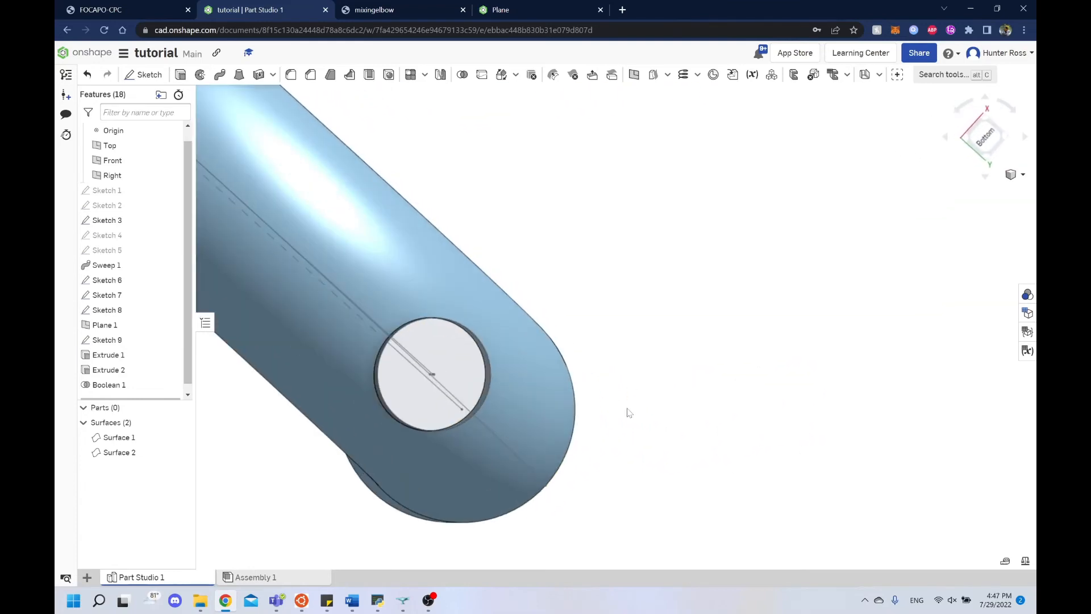
{"action": "right_click_drag", "start_coordinate": [628, 409], "coordinate": [685, 318]}
{"action": "scroll", "coordinate": [585, 277], "scroll_direction": "down", "scroll_amount": 3}
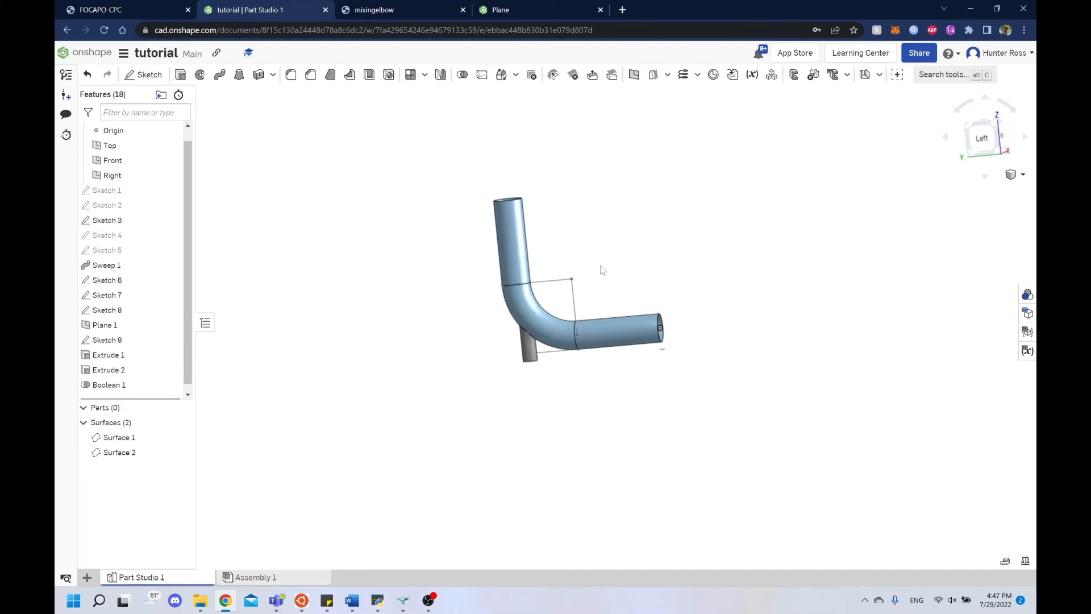
{"action": "middle_click_drag", "start_coordinate": [602, 265], "coordinate": [573, 293]}
{"action": "scroll", "coordinate": [768, 244], "scroll_direction": "up", "scroll_amount": 5}
{"action": "scroll", "coordinate": [838, 202], "scroll_direction": "down", "scroll_amount": 4}
{"action": "right_click_drag", "start_coordinate": [625, 254], "coordinate": [795, 249]}
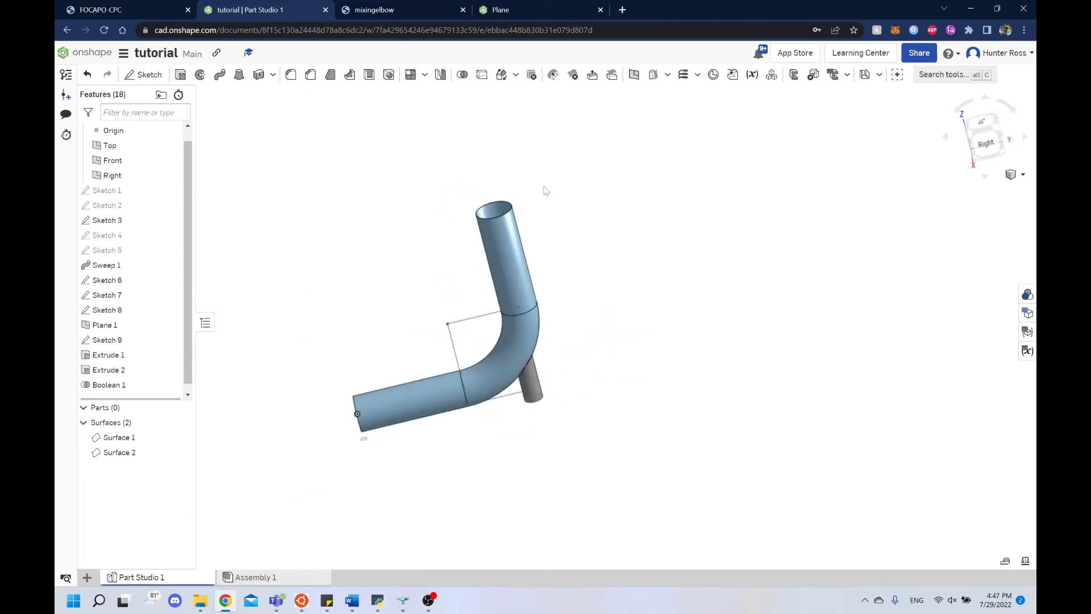
{"action": "right_click_drag", "start_coordinate": [458, 194], "coordinate": [549, 241]}
{"action": "left_click", "coordinate": [997, 137]}
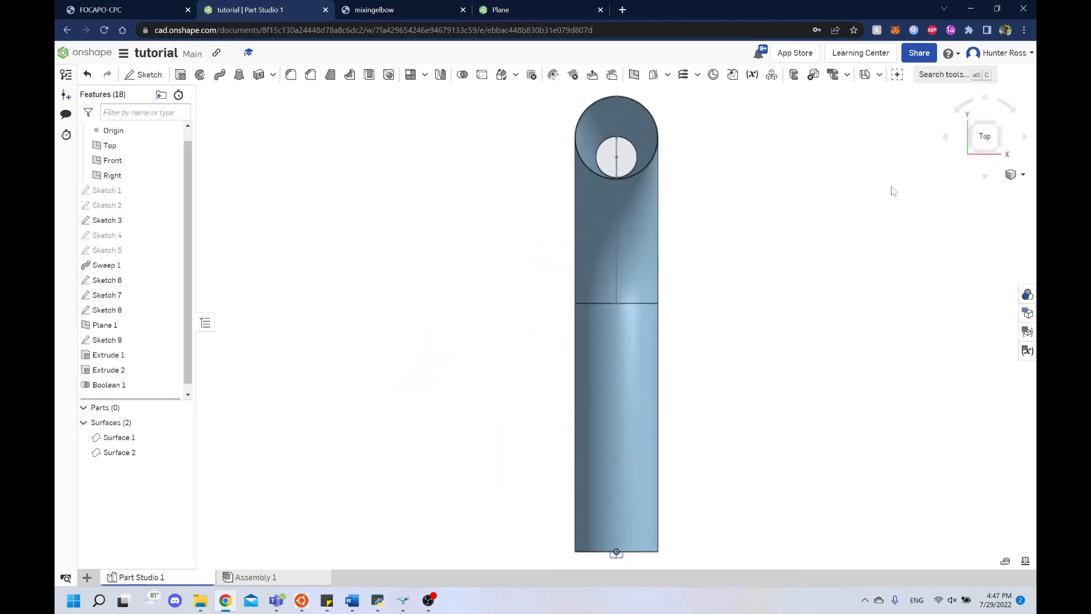
{"action": "right_click_drag", "start_coordinate": [892, 188], "coordinate": [930, 148]}
{"action": "middle_click_drag", "start_coordinate": [726, 169], "coordinate": [537, 271]}
{"action": "scroll", "coordinate": [630, 222], "scroll_direction": "up", "scroll_amount": 4}
{"action": "right_click_drag", "start_coordinate": [589, 272], "coordinate": [543, 257]}
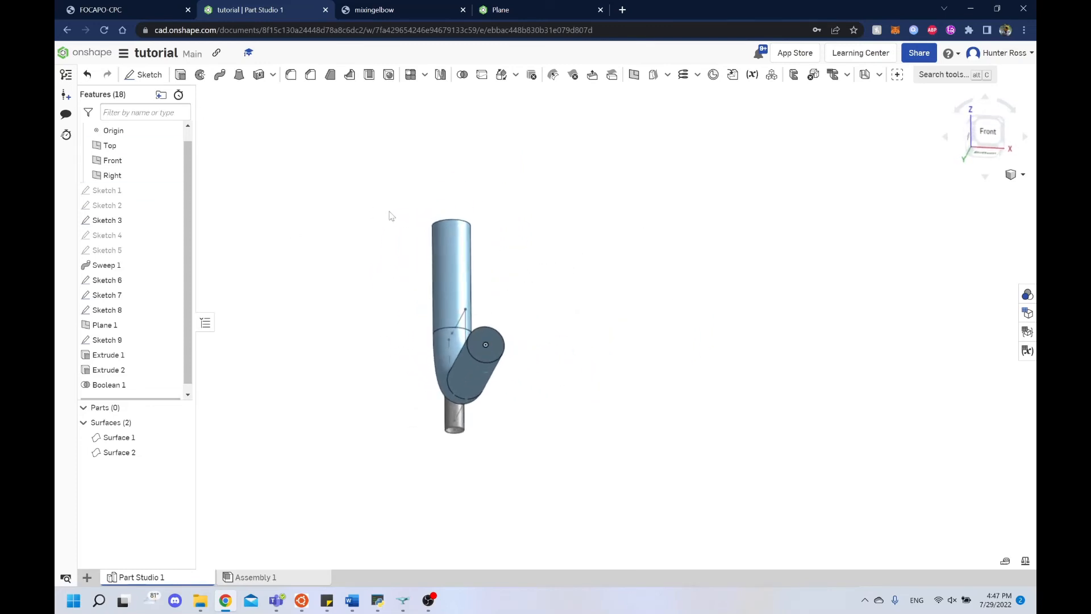
{"action": "right_click_drag", "start_coordinate": [392, 216], "coordinate": [491, 241]}
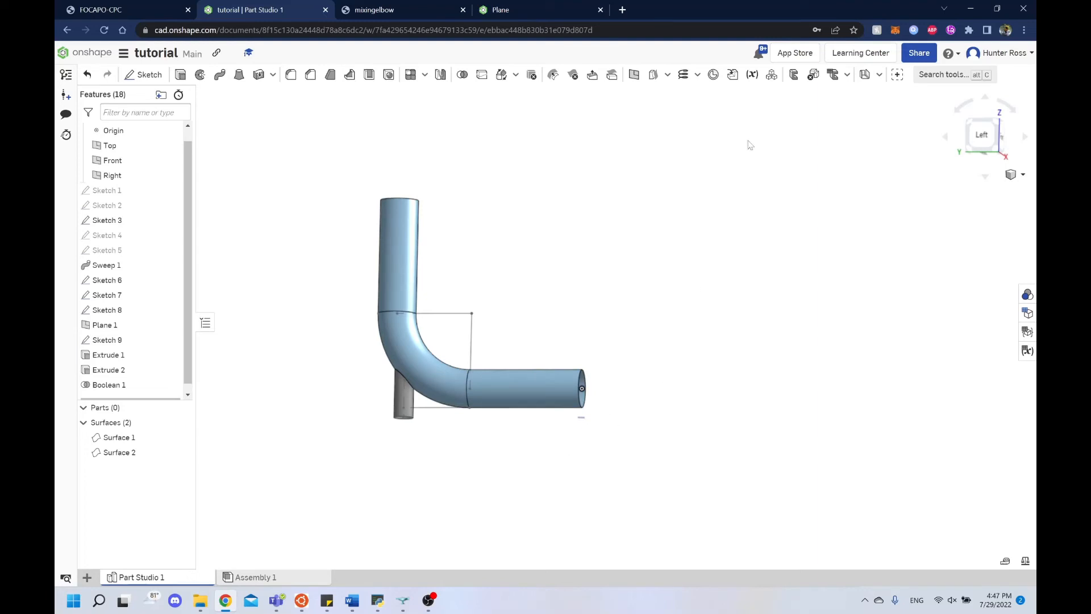
{"action": "mouse_move", "coordinate": [483, 221]}
{"action": "right_mouse_down"}
{"action": "mouse_move", "coordinate": [441, 214]}
{"action": "mouse_move", "coordinate": [490, 230]}
{"action": "right_mouse_up"}
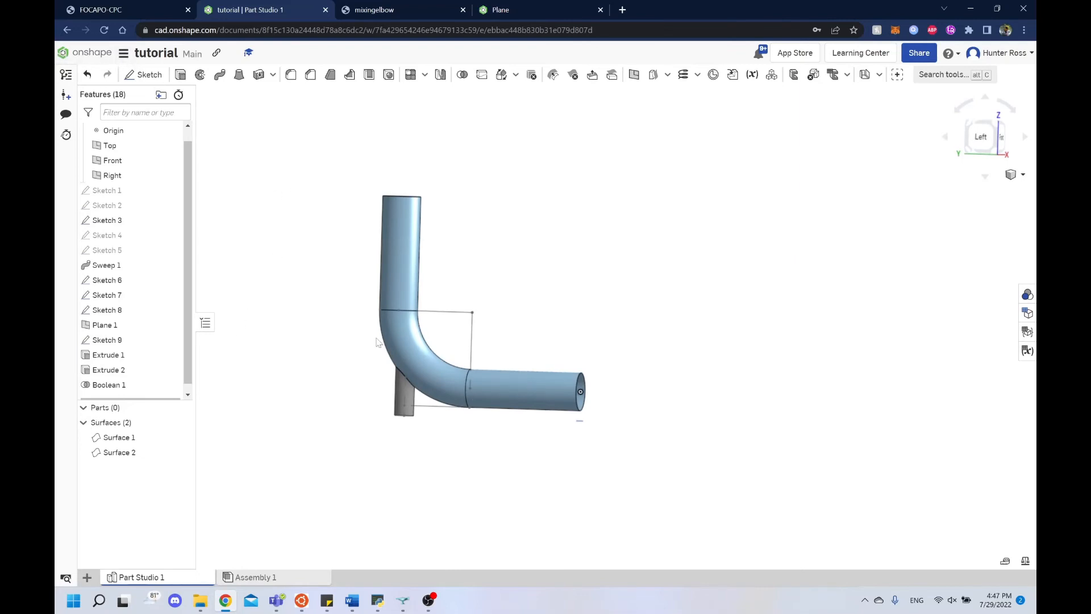
{"action": "mouse_move", "coordinate": [489, 275]}
{"action": "right_mouse_down"}
{"action": "mouse_move", "coordinate": [524, 246]}
{"action": "mouse_move", "coordinate": [540, 261]}
{"action": "mouse_move", "coordinate": [490, 273]}
{"action": "right_mouse_up"}
{"action": "right_click", "coordinate": [132, 441]}
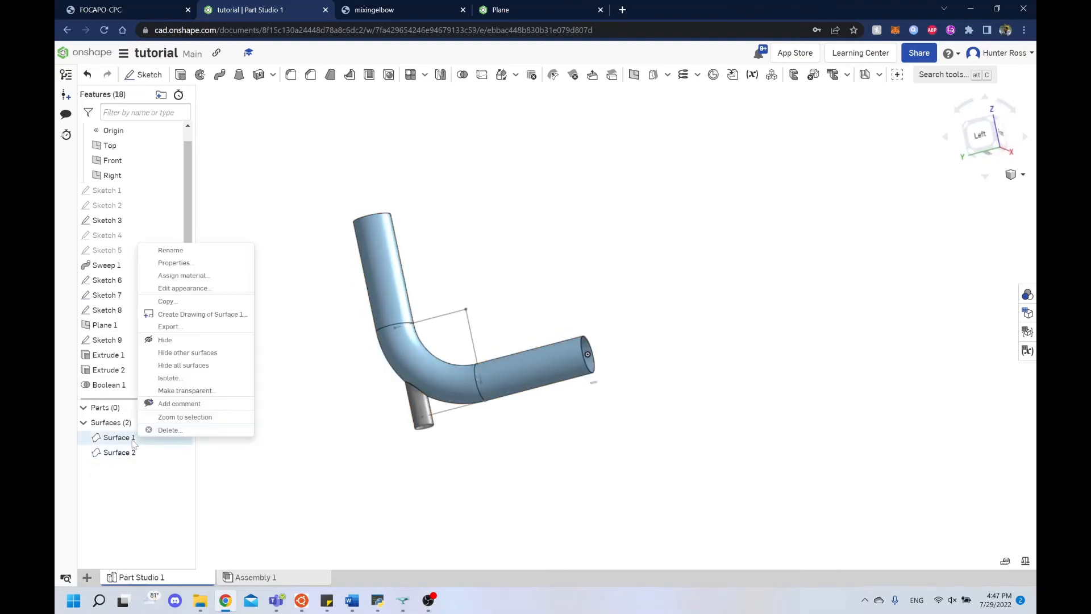
{"action": "left_click", "coordinate": [187, 326]}
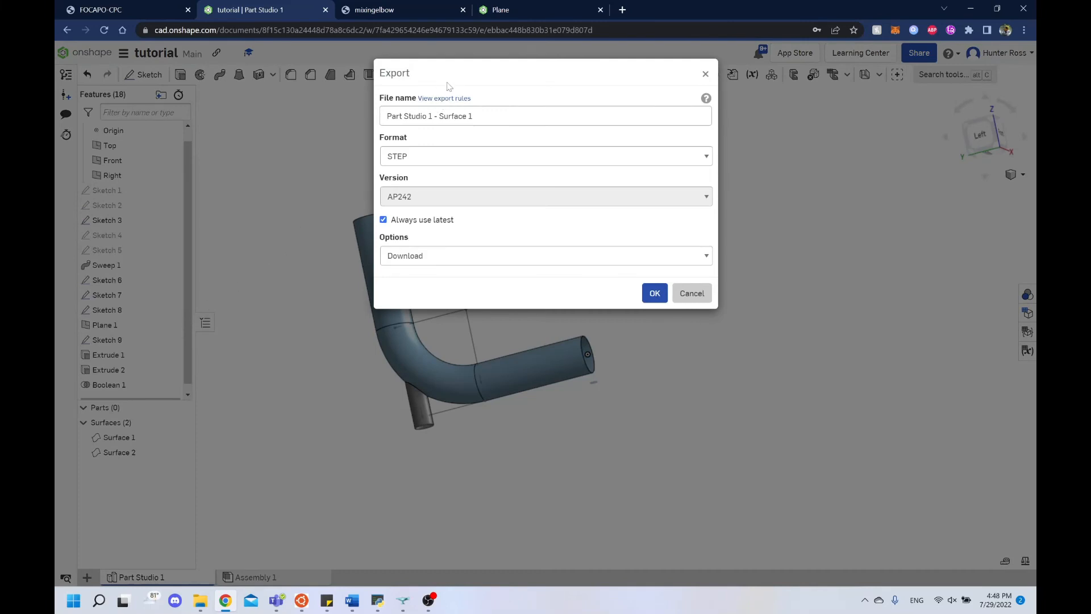
{"action": "left_click", "coordinate": [416, 162]}
{"action": "left_click", "coordinate": [406, 157]}
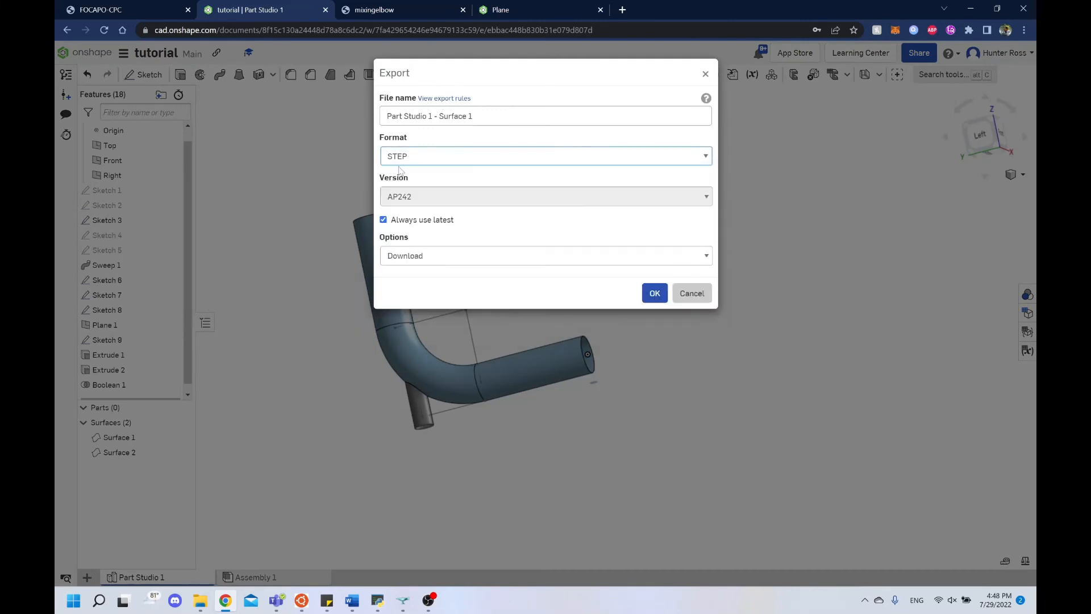
{"action": "left_click_drag", "start_coordinate": [482, 116], "coordinate": [454, 117]}
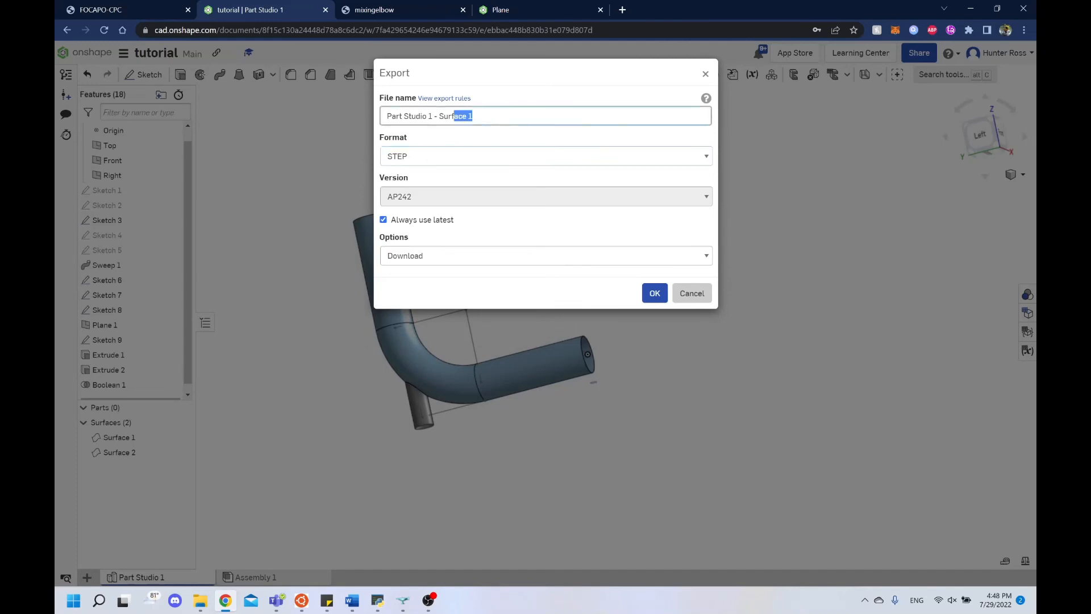
{"action": "left_click", "coordinate": [688, 293]}
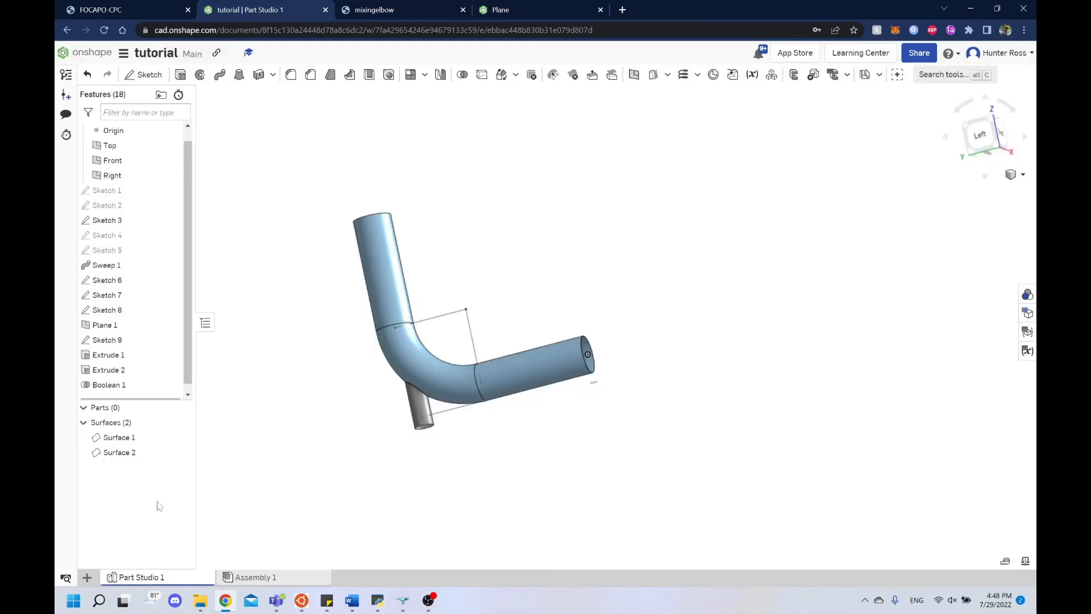
{"action": "right_click", "coordinate": [120, 438]}
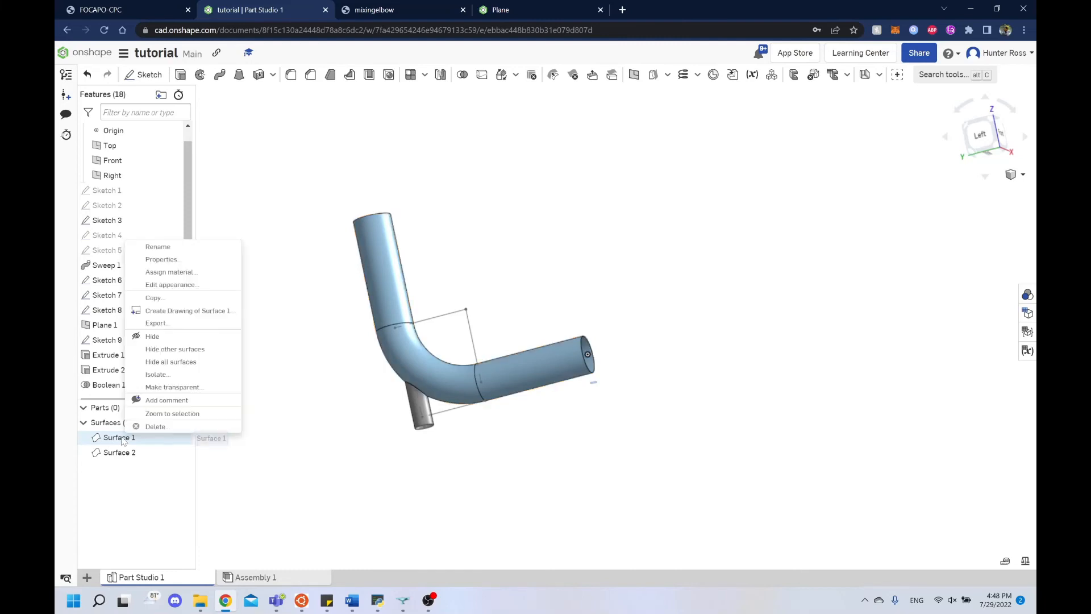
{"action": "left_click", "coordinate": [383, 459]}
Check which pipe sections belong to Surface 1 and Surface 2 by selecting the faces and both surfaces
{"action": "left_click", "coordinate": [415, 366]}
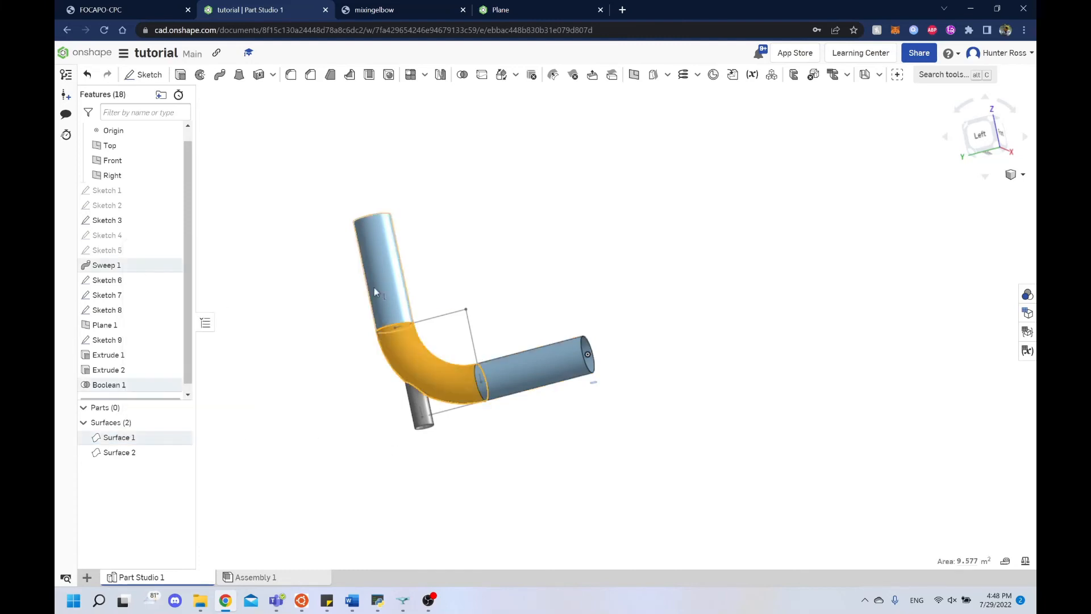
{"action": "left_click", "coordinate": [372, 286]}
{"action": "left_click", "coordinate": [517, 363]}
{"action": "left_click", "coordinate": [478, 254]}
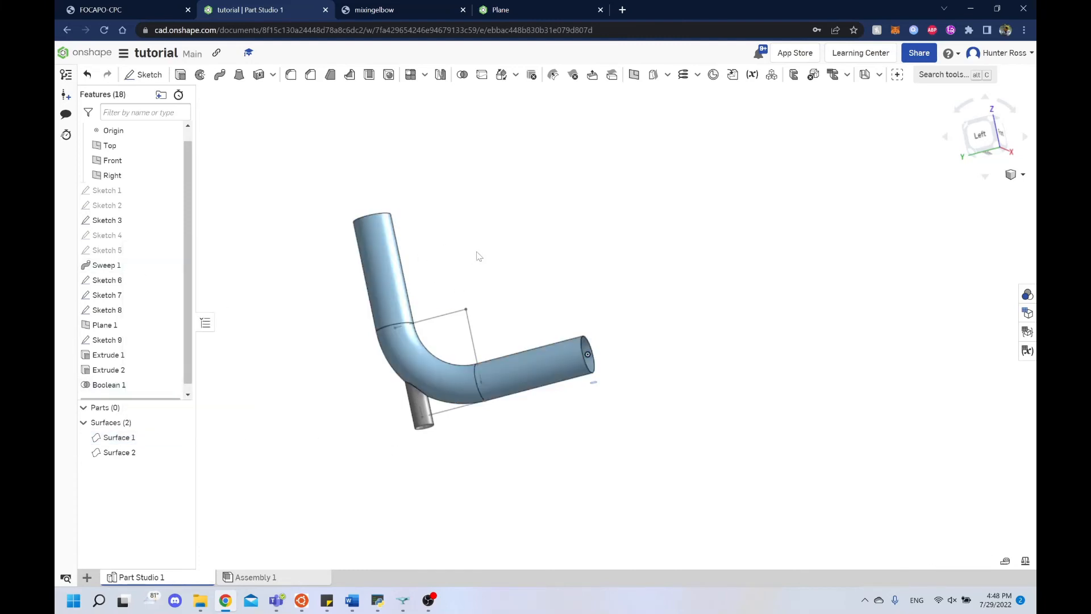
{"action": "left_click", "coordinate": [127, 439]}
{"action": "left_click", "coordinate": [135, 453]}
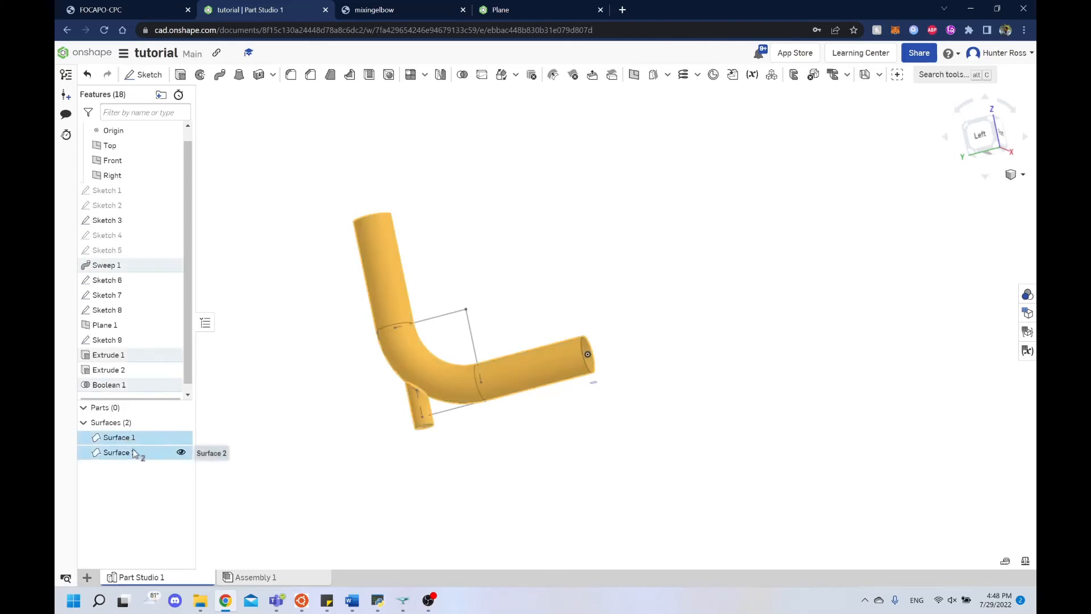
{"action": "left_click", "coordinate": [249, 391]}
{"action": "left_click", "coordinate": [129, 439]}
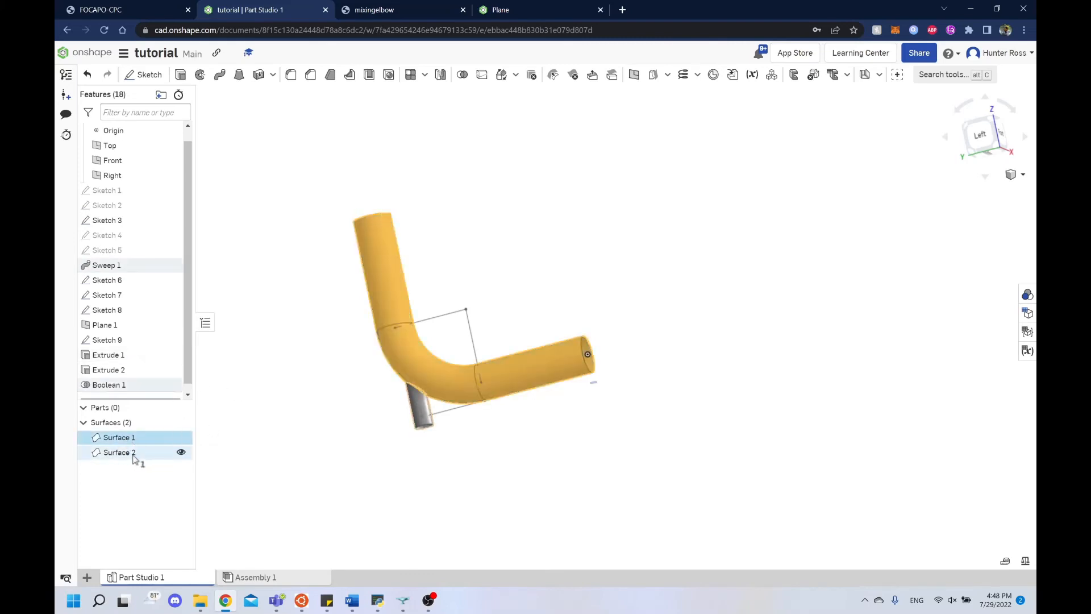
{"action": "left_click", "coordinate": [135, 456]}
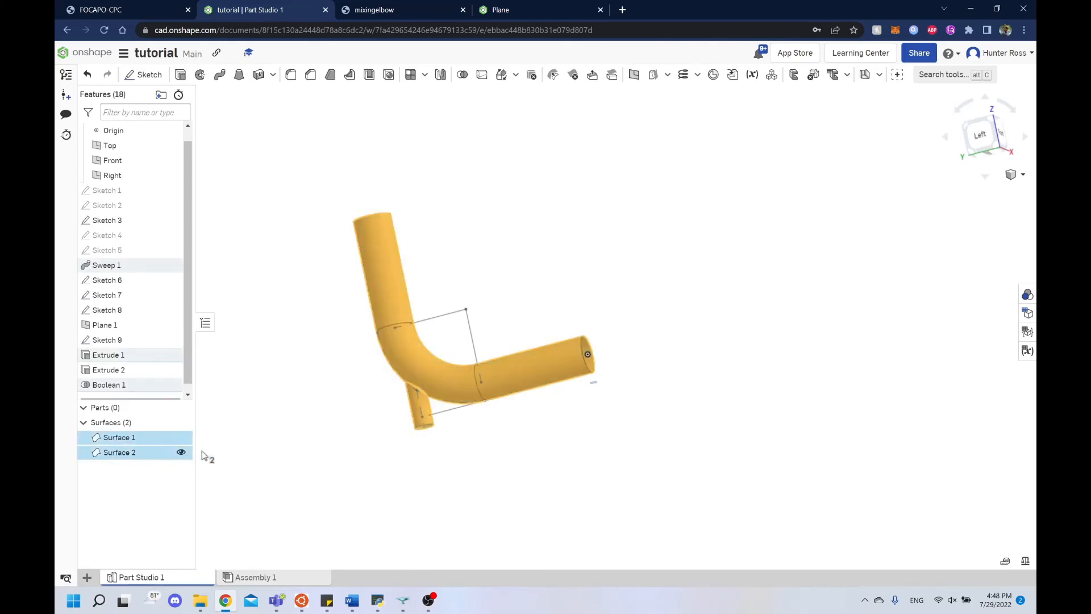
{"action": "right_click", "coordinate": [134, 449]}
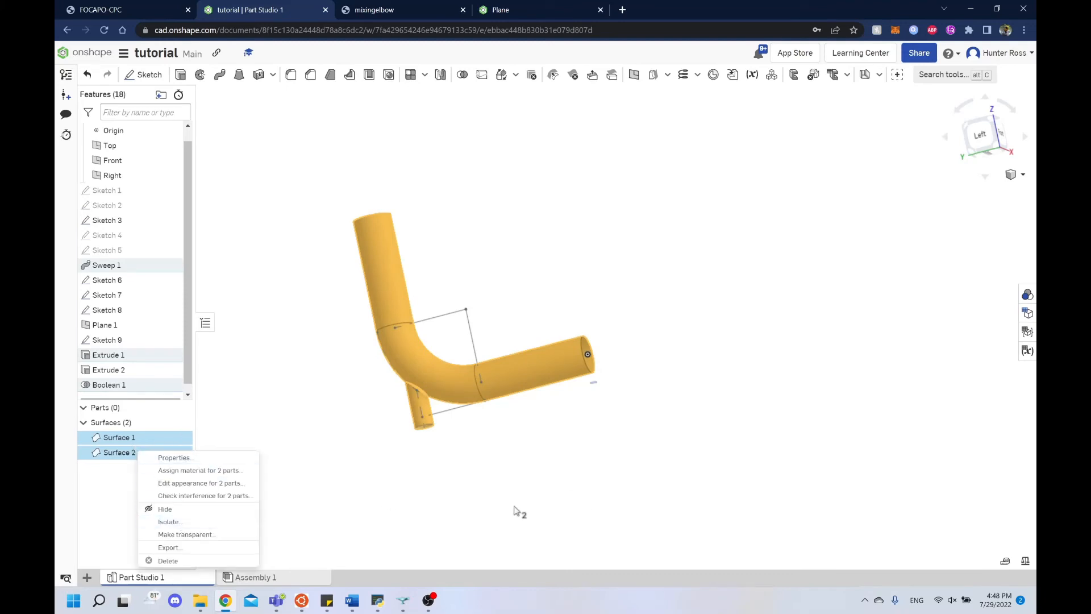
{"action": "left_click", "coordinate": [519, 238]}
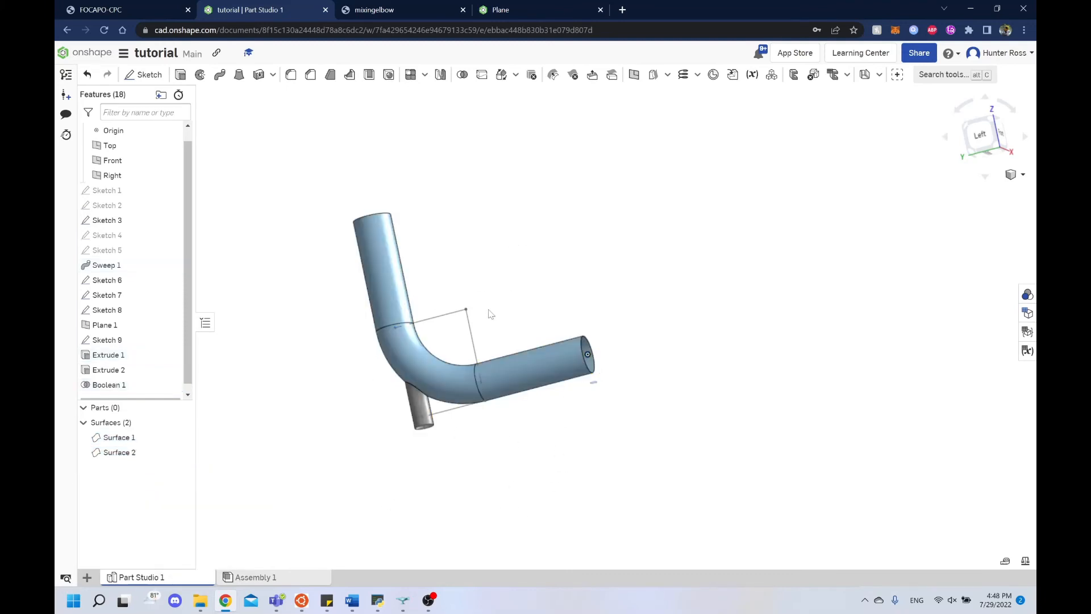
Examine the open ends of the elbow and the branch pipe from the front, side, top and back
{"action": "key", "text": "shift+1"}
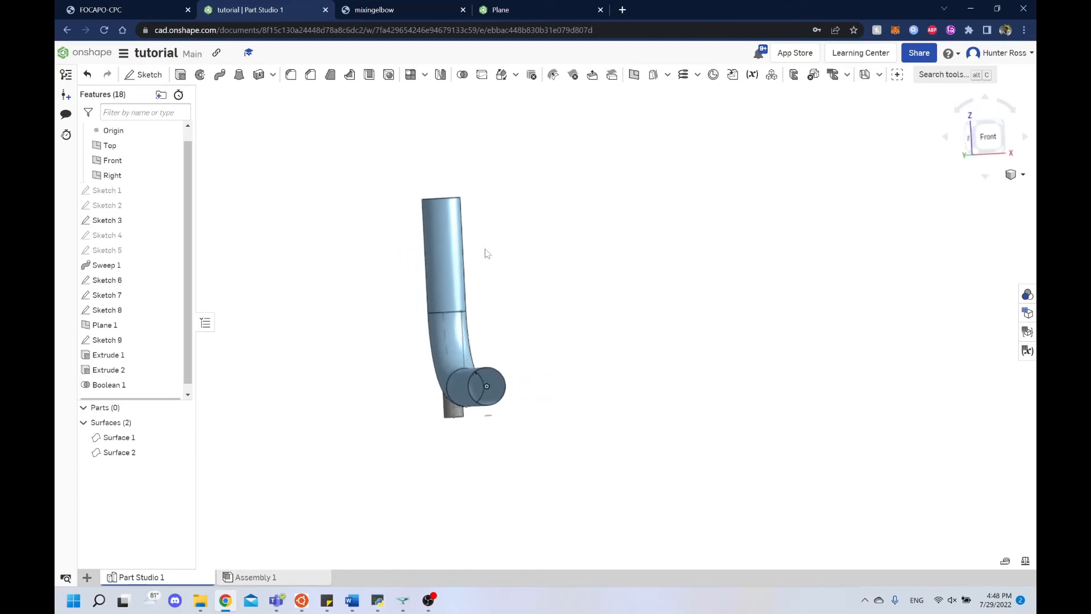
{"action": "mouse_move", "coordinate": [477, 247]}
{"action": "right_mouse_down"}
{"action": "mouse_move", "coordinate": [743, 222]}
{"action": "mouse_move", "coordinate": [675, 319]}
{"action": "mouse_move", "coordinate": [711, 231]}
{"action": "mouse_move", "coordinate": [775, 161]}
{"action": "mouse_move", "coordinate": [563, 303]}
{"action": "mouse_move", "coordinate": [531, 307]}
{"action": "mouse_move", "coordinate": [585, 290]}
{"action": "mouse_move", "coordinate": [599, 299]}
{"action": "mouse_move", "coordinate": [1004, 131]}
{"action": "mouse_move", "coordinate": [792, 136]}
{"action": "mouse_move", "coordinate": [672, 246]}
{"action": "mouse_move", "coordinate": [686, 250]}
{"action": "mouse_move", "coordinate": [694, 319]}
{"action": "mouse_move", "coordinate": [692, 295]}
{"action": "mouse_move", "coordinate": [643, 307]}
{"action": "mouse_move", "coordinate": [462, 243]}
{"action": "right_mouse_up"}
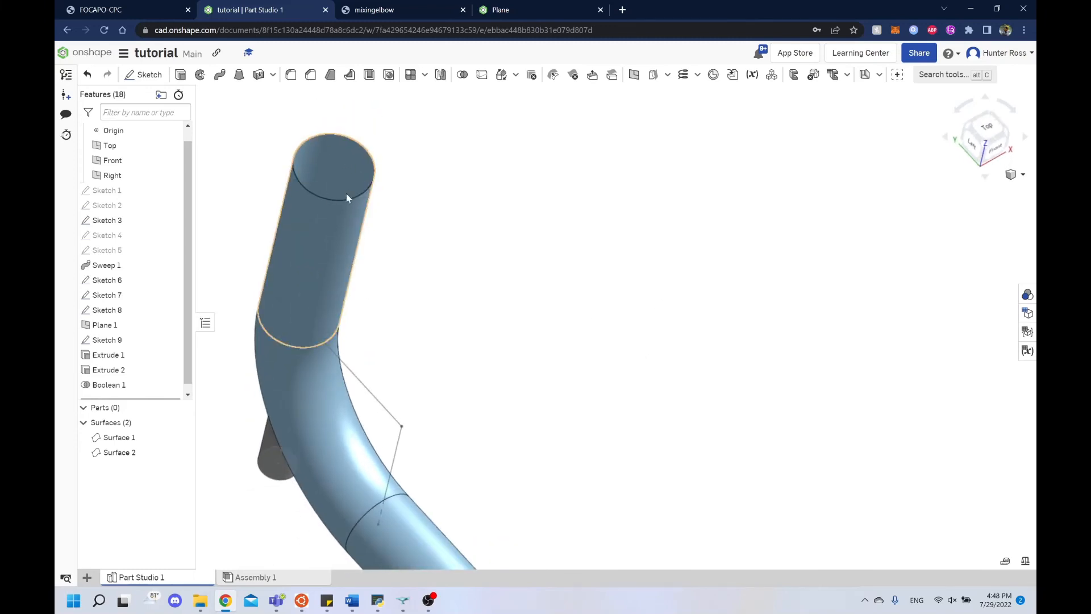
{"action": "right_click_drag", "start_coordinate": [346, 193], "coordinate": [655, 226]}
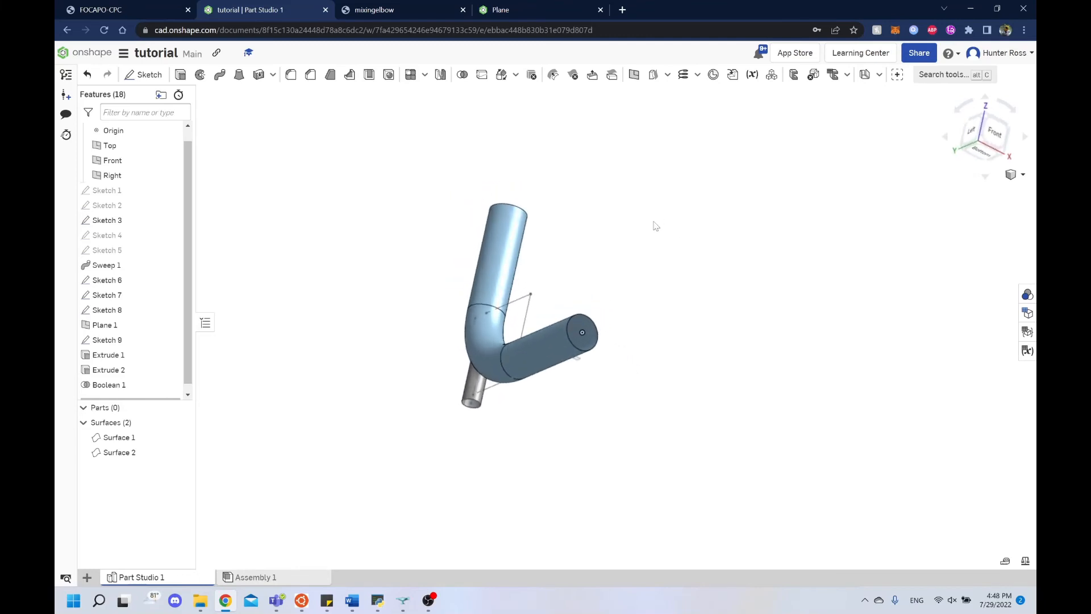
{"action": "right_click_drag", "start_coordinate": [675, 332], "coordinate": [476, 366]}
{"action": "right_click_drag", "start_coordinate": [504, 269], "coordinate": [487, 314]}
{"action": "left_click", "coordinate": [984, 137]}
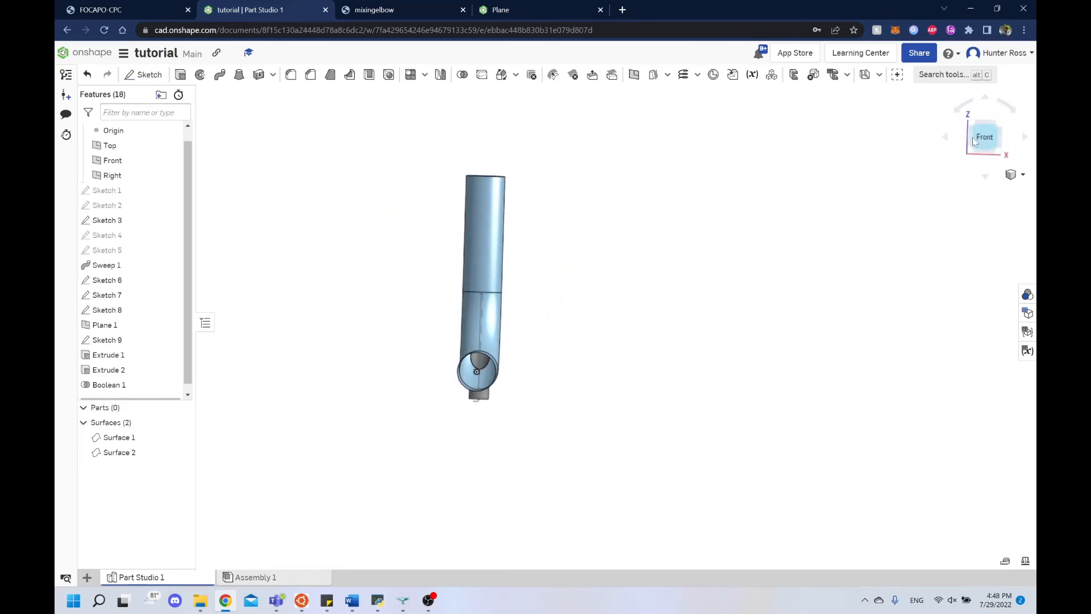
{"action": "right_click_drag", "start_coordinate": [763, 410], "coordinate": [789, 400]}
{"action": "right_click_drag", "start_coordinate": [575, 222], "coordinate": [555, 249]}
{"action": "scroll", "coordinate": [603, 230], "scroll_direction": "down", "scroll_amount": 5}
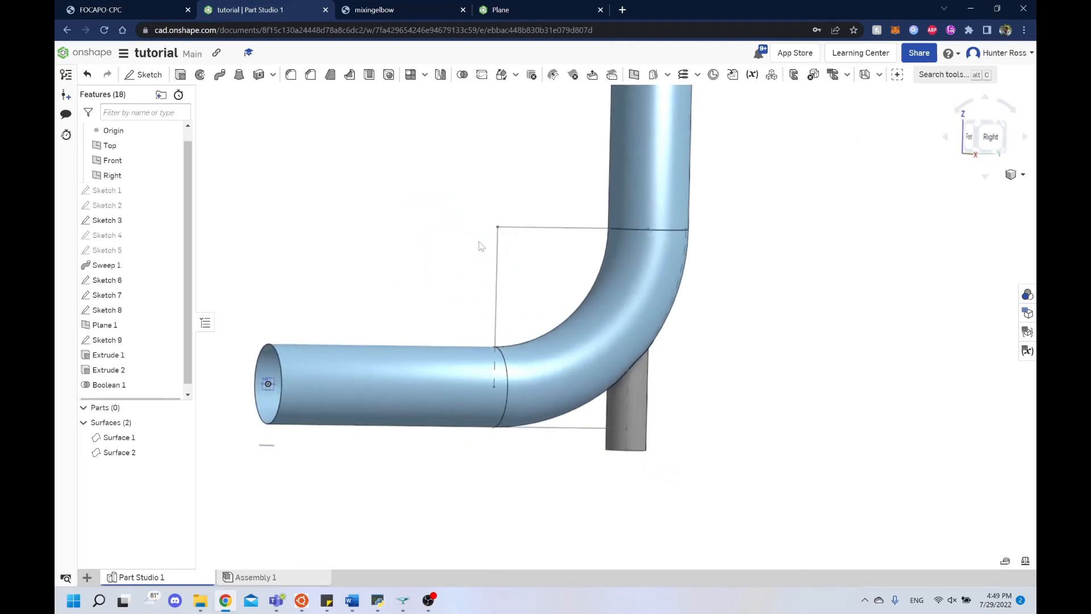
{"action": "right_click_drag", "start_coordinate": [427, 269], "coordinate": [444, 332]}
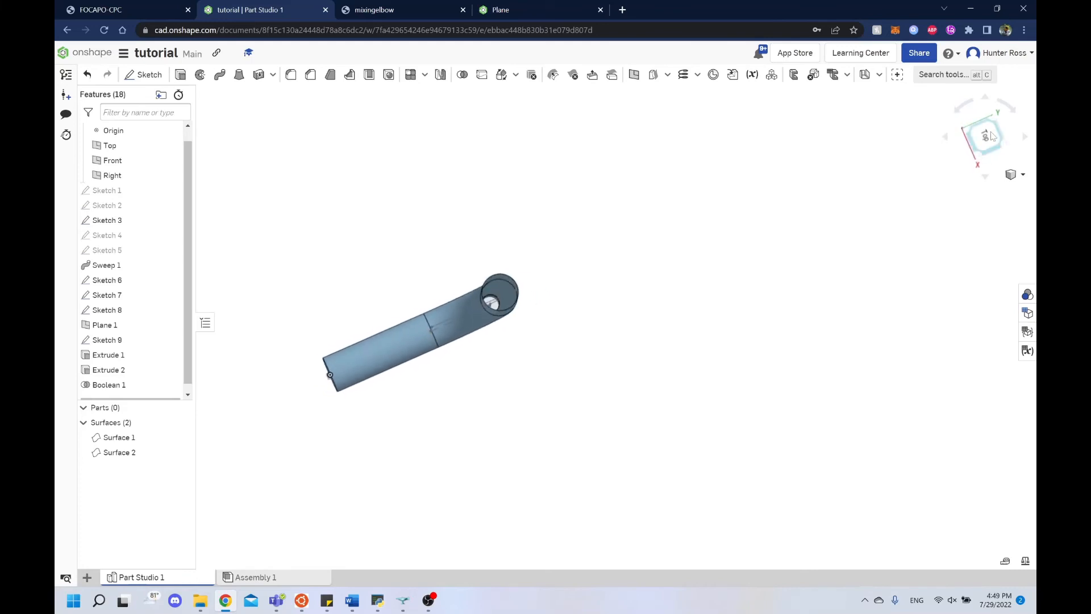
{"action": "left_click", "coordinate": [978, 146]}
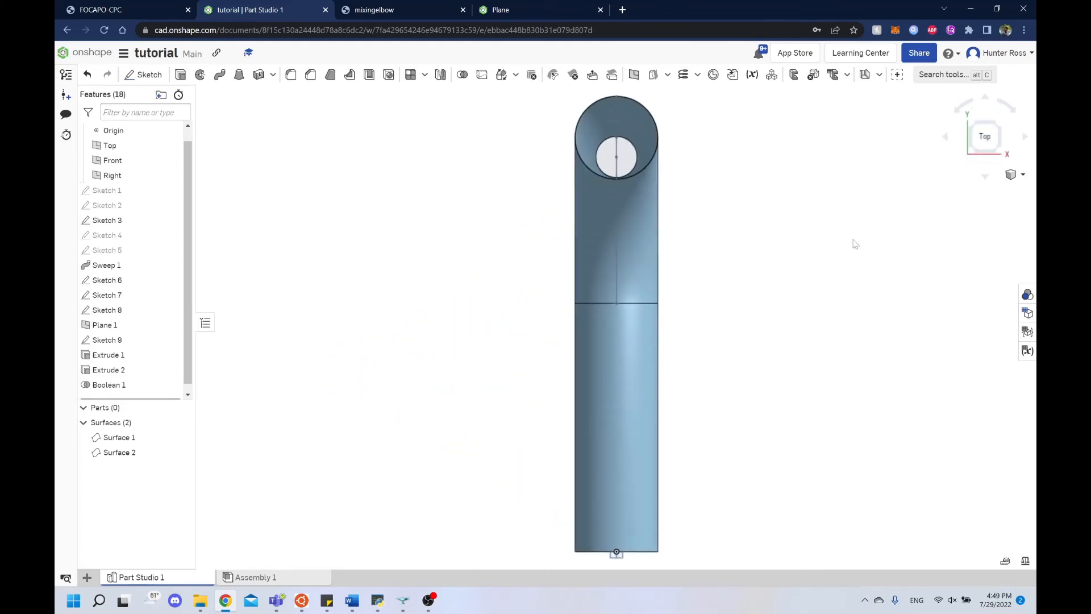
{"action": "scroll", "coordinate": [759, 335], "scroll_direction": "up", "scroll_amount": 5}
{"action": "scroll", "coordinate": [733, 347], "scroll_direction": "down", "scroll_amount": 6}
{"action": "right_click_drag", "start_coordinate": [728, 348], "coordinate": [835, 291]}
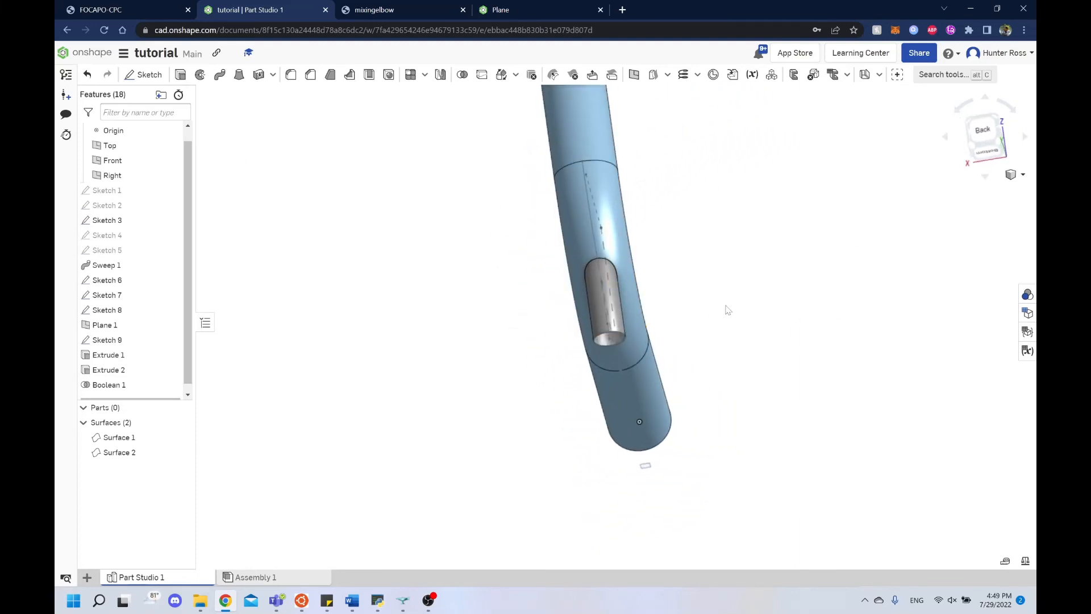
{"action": "right_click_drag", "start_coordinate": [728, 310], "coordinate": [719, 322]}
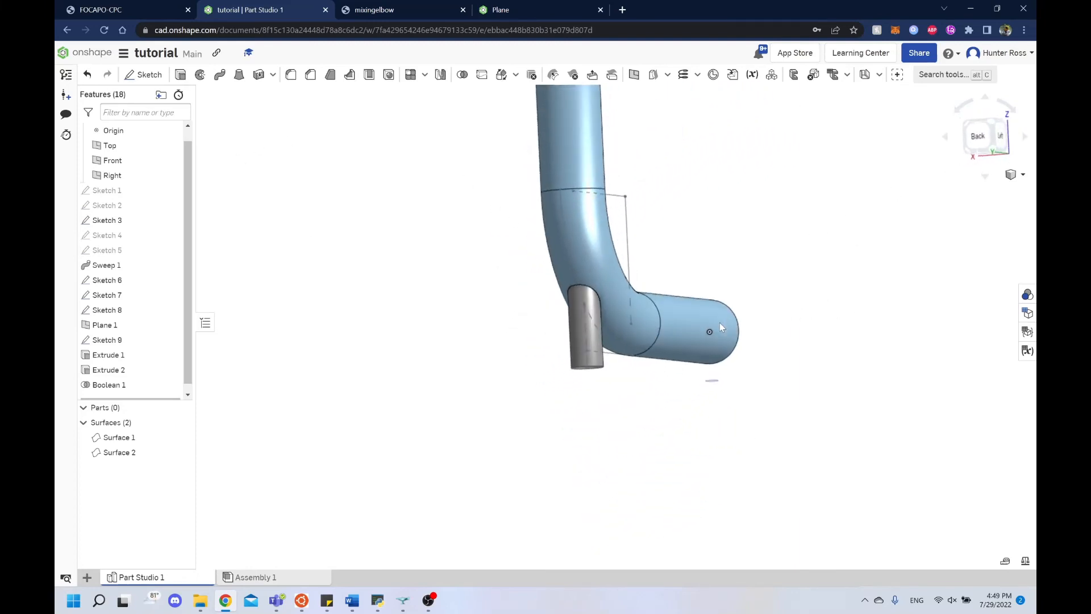
Hide Sketches 3, 6, 7, 8 and 9 so only the pipe surfaces remain displayed
{"action": "left_click", "coordinate": [170, 221]}
{"action": "scroll", "coordinate": [148, 275], "scroll_direction": "down", "scroll_amount": 1}
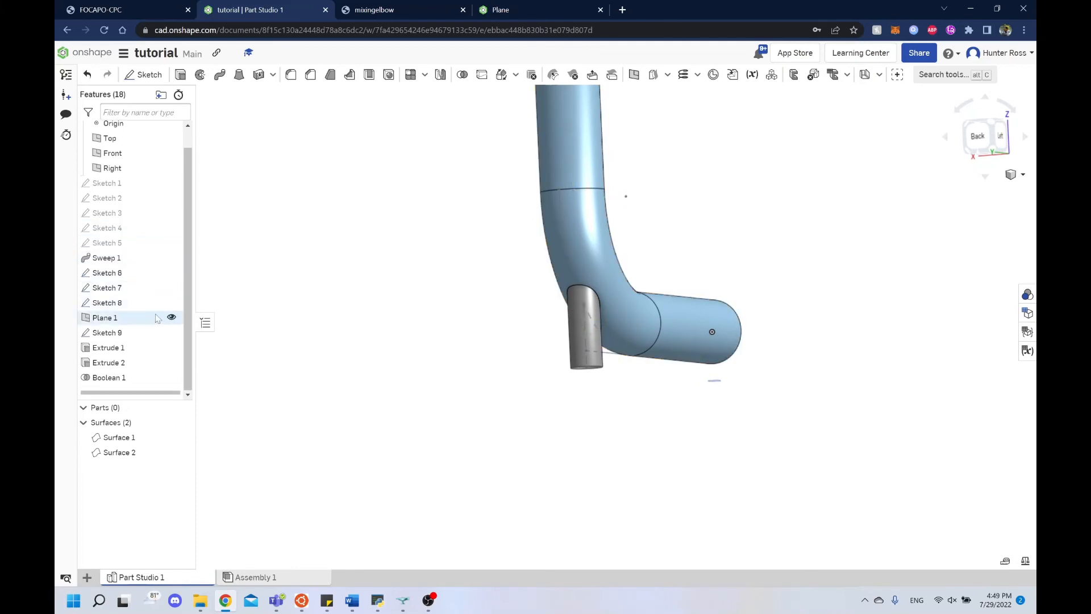
{"action": "left_click", "coordinate": [171, 273]}
{"action": "left_click", "coordinate": [171, 287]}
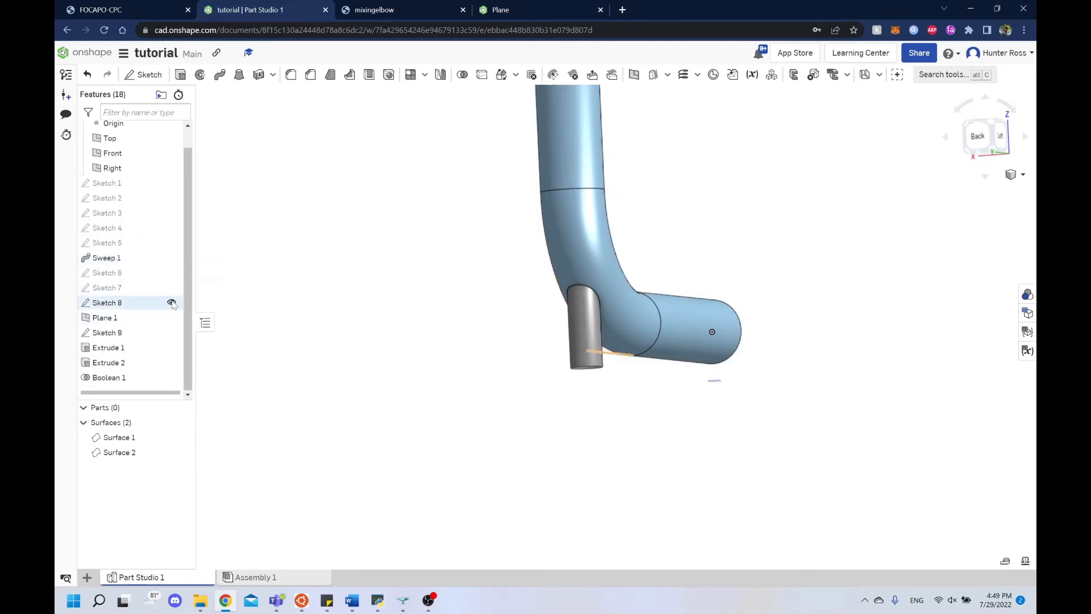
{"action": "left_click", "coordinate": [171, 303]}
{"action": "left_click", "coordinate": [172, 333]}
{"action": "mouse_move", "coordinate": [392, 271]}
{"action": "right_mouse_down"}
{"action": "mouse_move", "coordinate": [423, 162]}
{"action": "mouse_move", "coordinate": [454, 172]}
{"action": "mouse_move", "coordinate": [108, 262]}
{"action": "right_mouse_up"}
{"action": "right_click", "coordinate": [113, 278]}
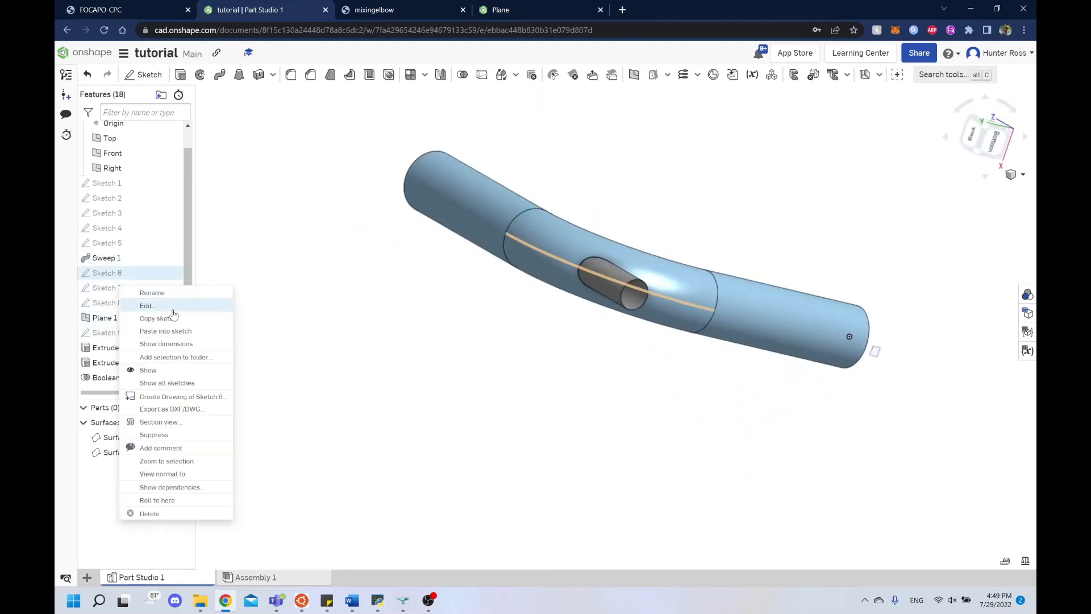
{"action": "left_click", "coordinate": [332, 325]}
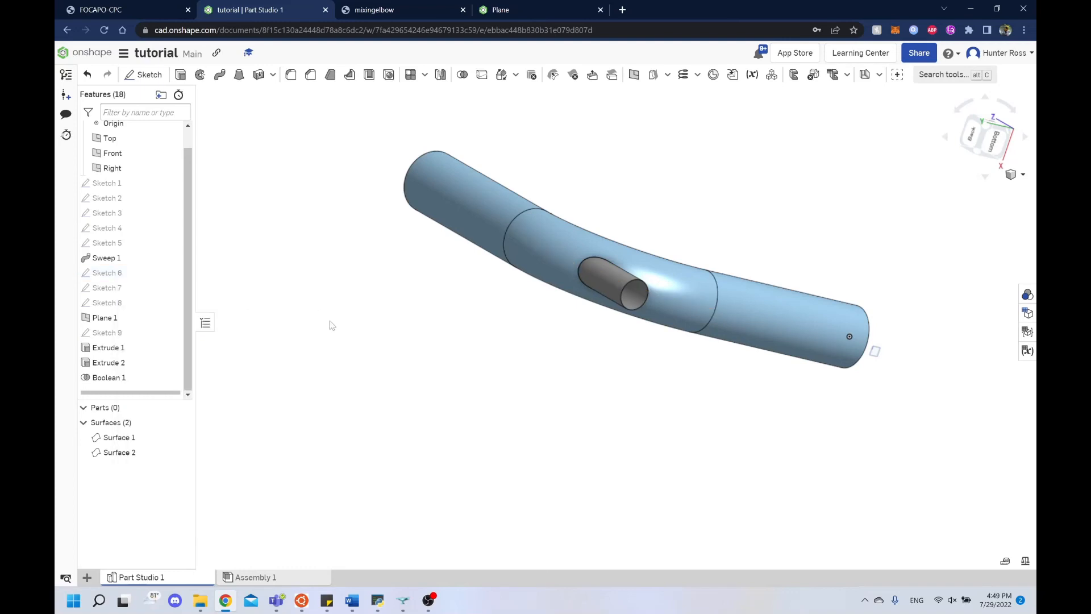
Cap the branch pipe's open circular end with a Fill surface added to the existing branch surface
{"action": "right_click_drag", "start_coordinate": [522, 334], "coordinate": [493, 368]}
{"action": "left_click", "coordinate": [984, 120]}
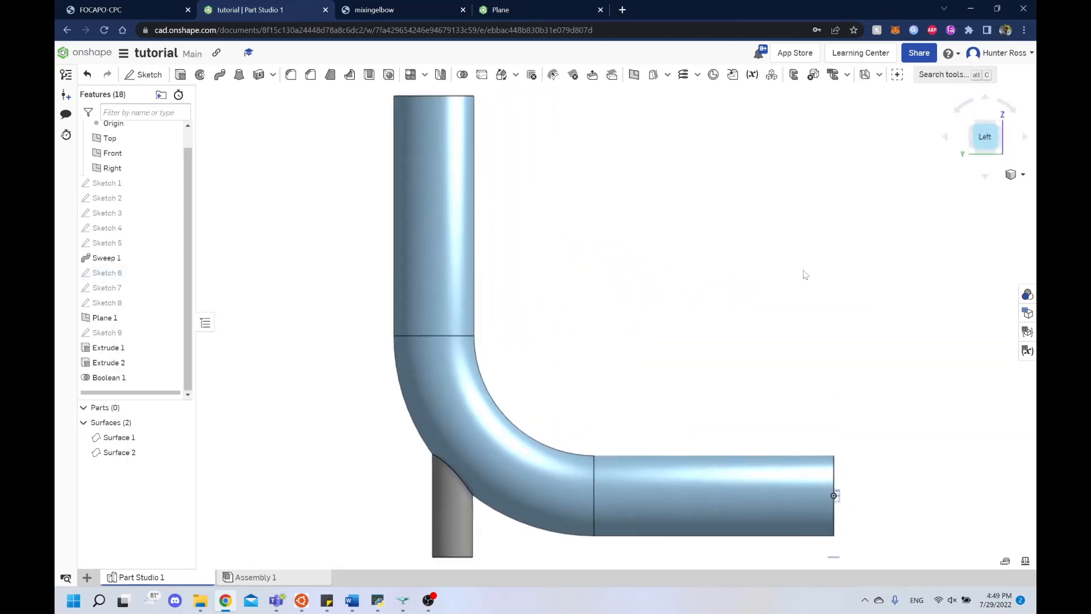
{"action": "middle_click_drag", "start_coordinate": [748, 278], "coordinate": [738, 193]}
{"action": "right_click_drag", "start_coordinate": [665, 318], "coordinate": [625, 253]}
{"action": "right_click_drag", "start_coordinate": [527, 242], "coordinate": [508, 197]}
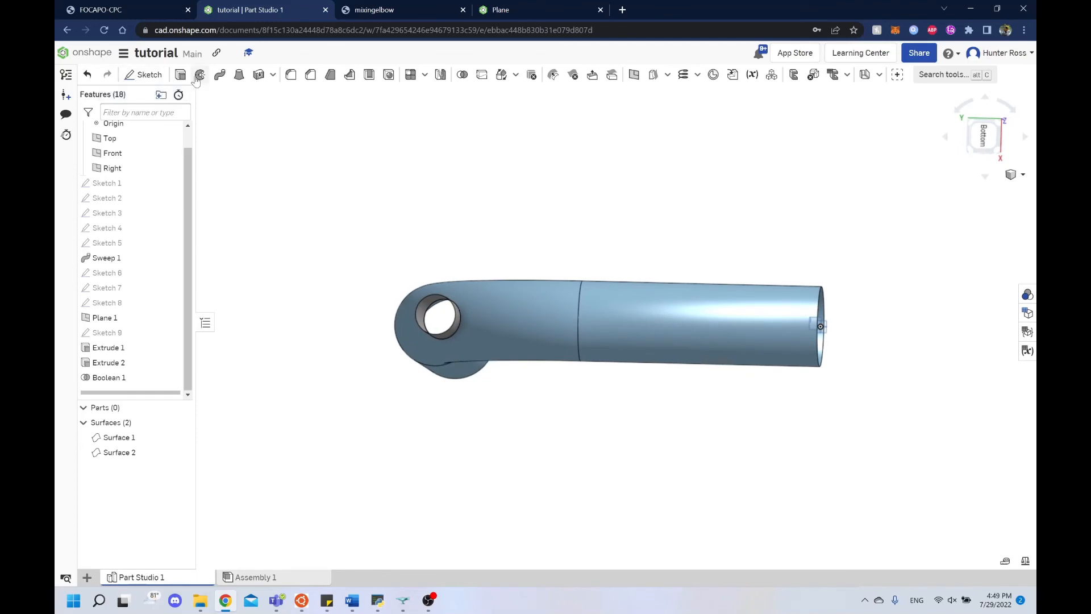
{"action": "left_click", "coordinate": [421, 304]}
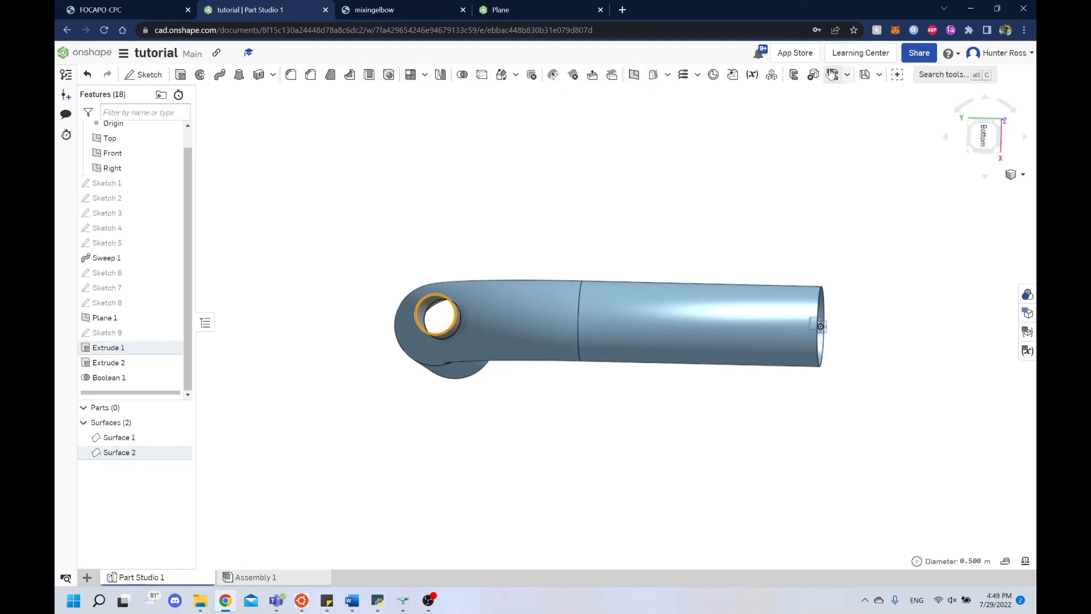
{"action": "left_click", "coordinate": [943, 78]}
{"action": "type", "text": "fill"}
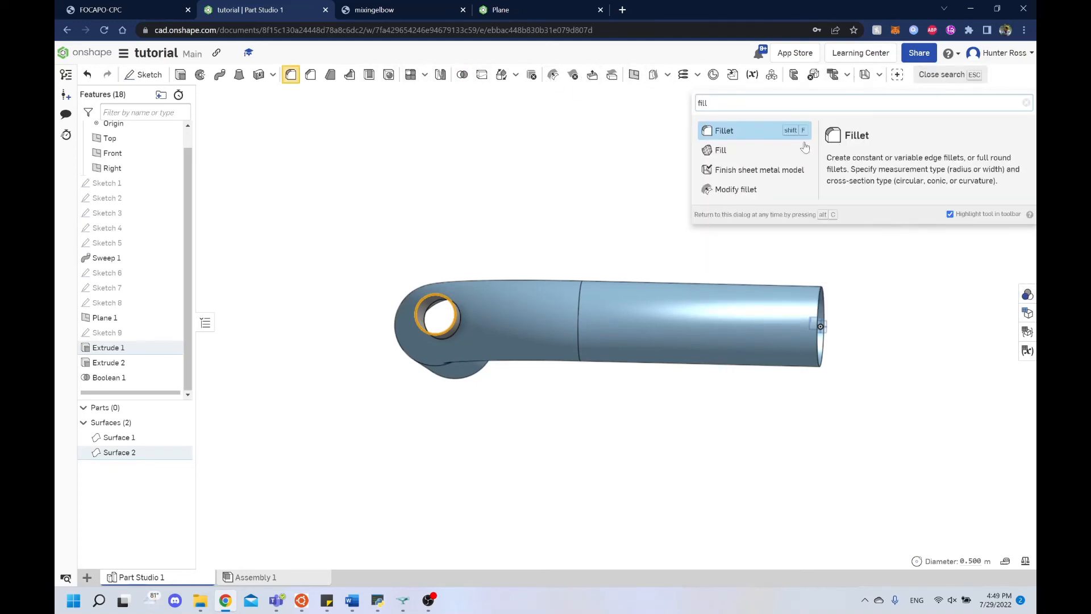
{"action": "left_click", "coordinate": [739, 150]}
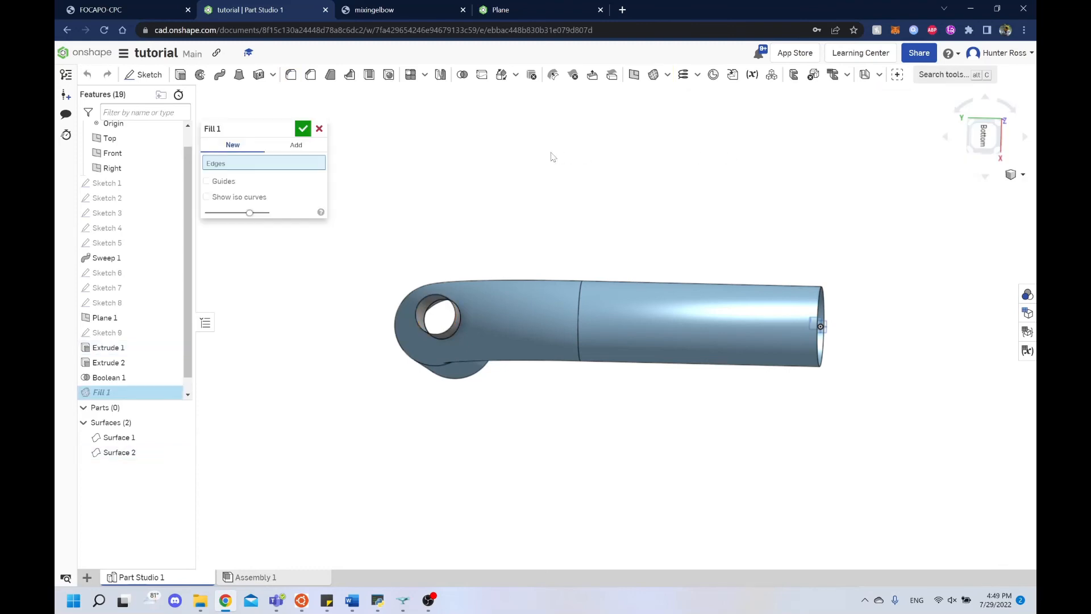
{"action": "right_click_drag", "start_coordinate": [551, 156], "coordinate": [524, 168]}
{"action": "left_click", "coordinate": [303, 129]}
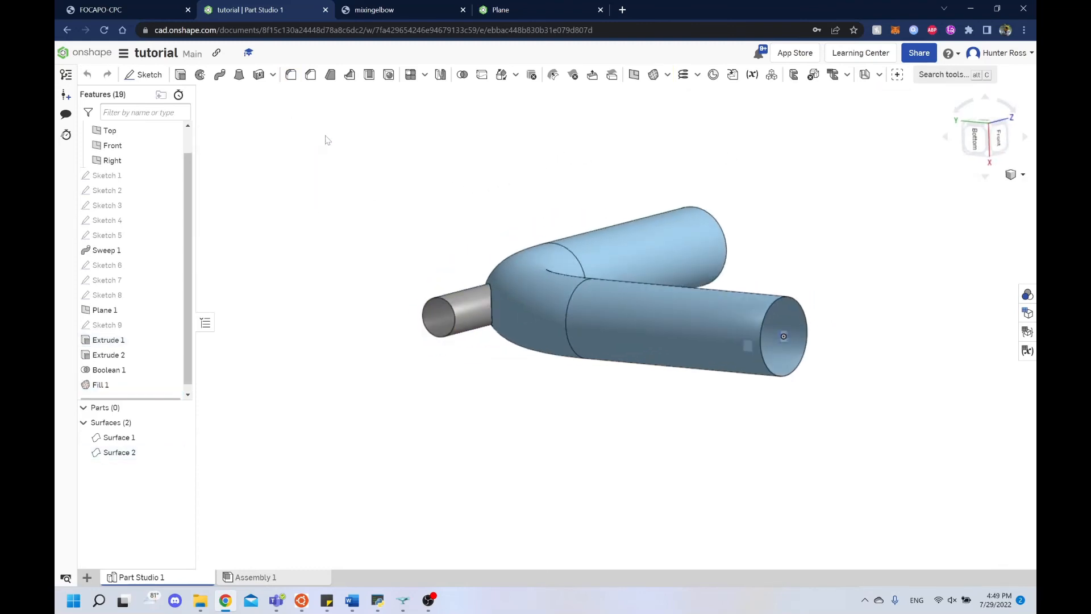
Edit Fill 1 so the cap on the branch pipe's open end is created as a new surface instead of being added
{"action": "right_click_drag", "start_coordinate": [380, 147], "coordinate": [468, 122]}
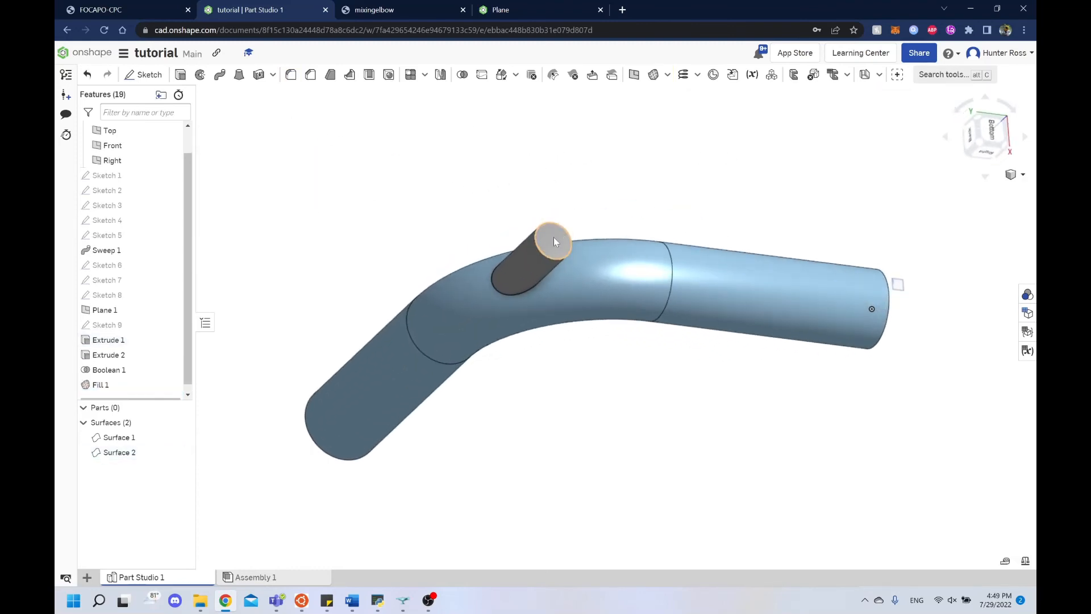
{"action": "right_click", "coordinate": [108, 379]}
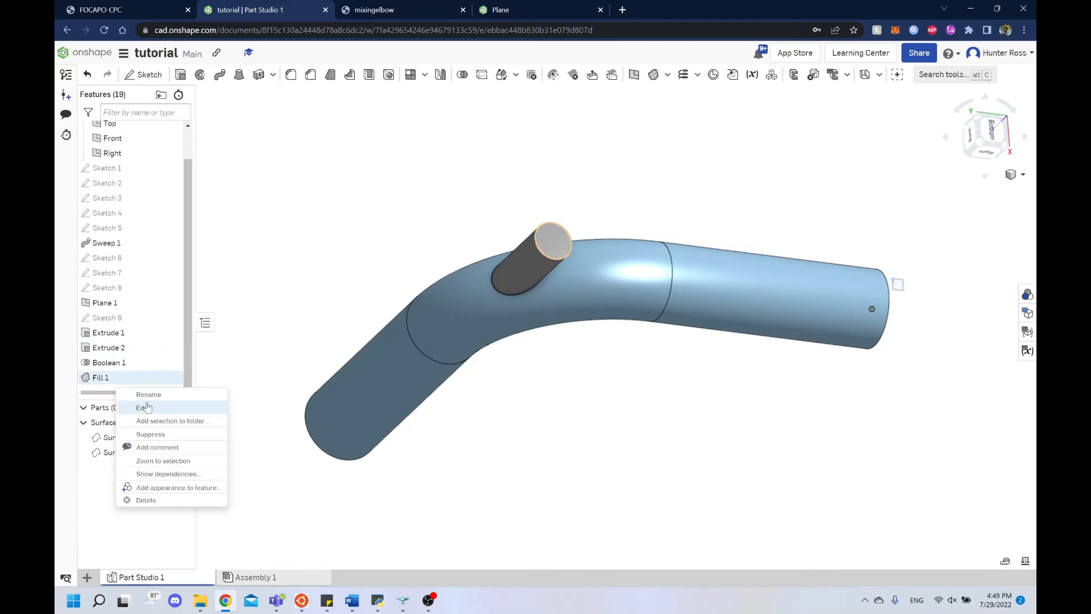
{"action": "left_click", "coordinate": [142, 408]}
{"action": "right_click_drag", "start_coordinate": [539, 259], "coordinate": [531, 166]}
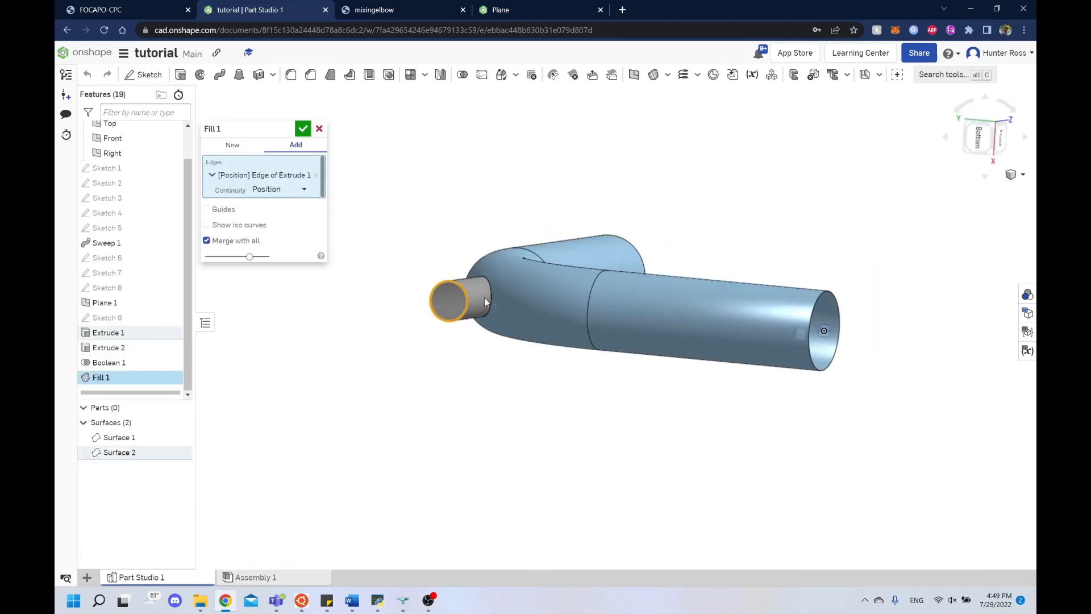
{"action": "right_click_drag", "start_coordinate": [486, 302], "coordinate": [454, 253]}
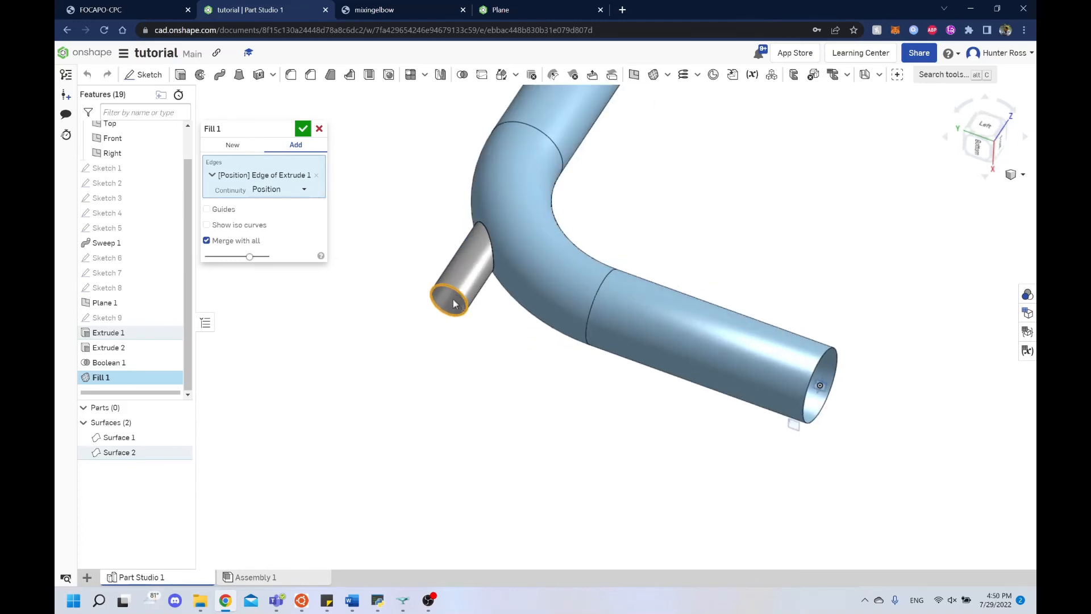
{"action": "right_click_drag", "start_coordinate": [417, 191], "coordinate": [423, 164]}
{"action": "left_click", "coordinate": [233, 145]}
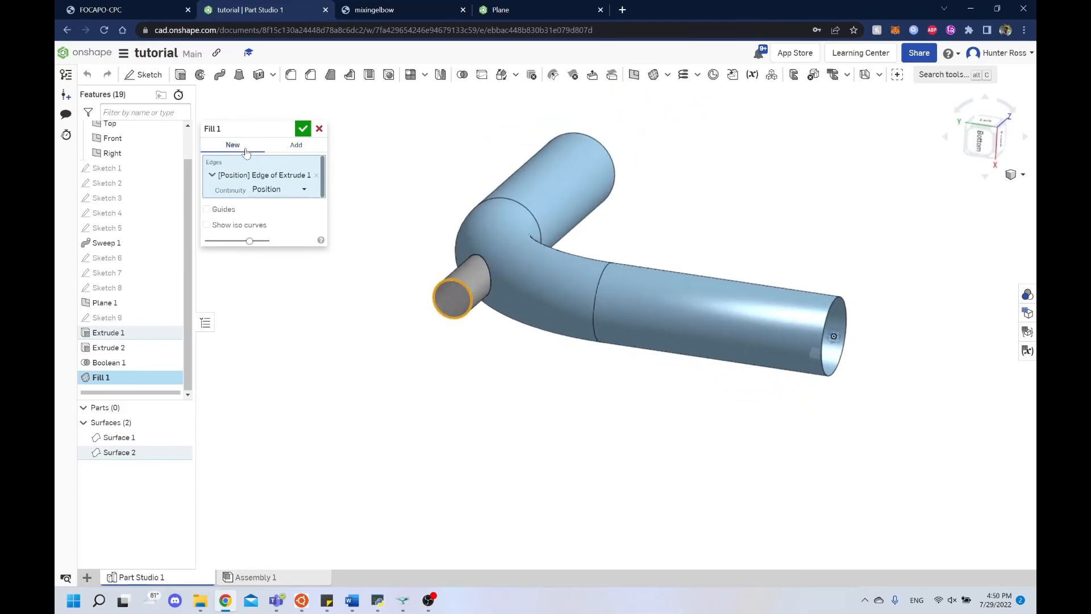
Inspect the cap on the branch pipe's end from several angles and accept the edited Fill 1
{"action": "right_click_drag", "start_coordinate": [370, 139], "coordinate": [329, 178]}
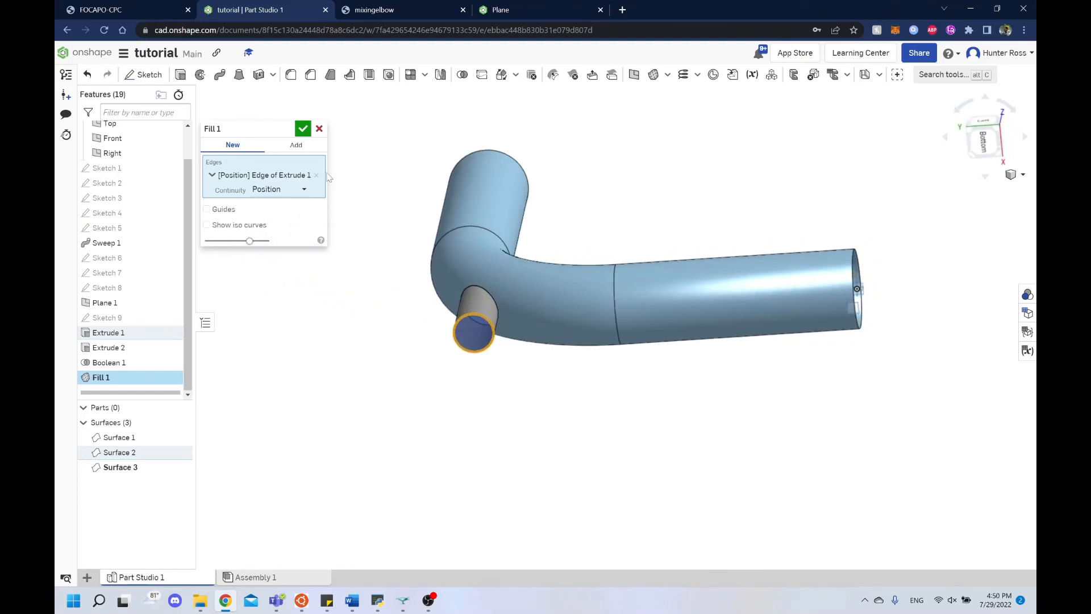
{"action": "right_click_drag", "start_coordinate": [459, 330], "coordinate": [661, 378]}
{"action": "scroll", "coordinate": [687, 390], "scroll_direction": "up", "scroll_amount": 5}
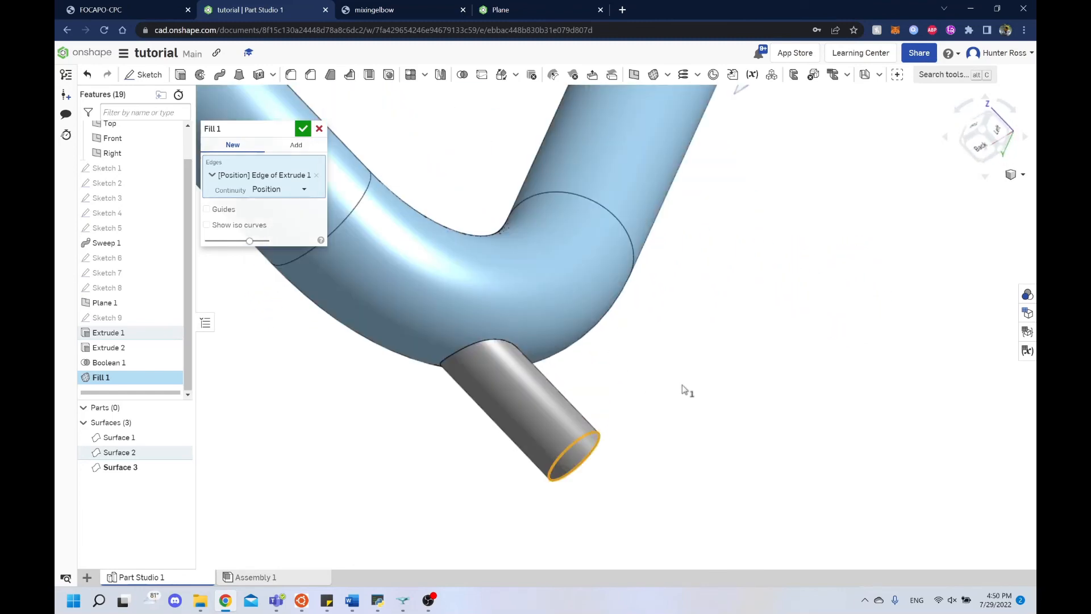
{"action": "scroll", "coordinate": [603, 322], "scroll_direction": "down", "scroll_amount": 1}
{"action": "scroll", "coordinate": [659, 281], "scroll_direction": "down", "scroll_amount": 4}
{"action": "right_click_drag", "start_coordinate": [714, 210], "coordinate": [636, 277]}
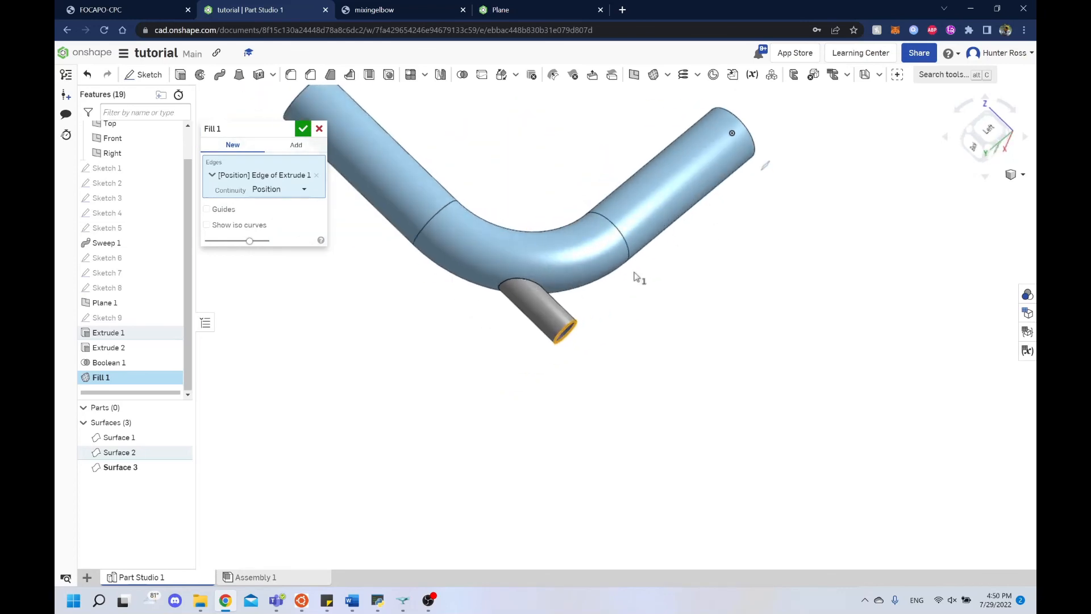
{"action": "scroll", "coordinate": [584, 341], "scroll_direction": "up", "scroll_amount": 2}
{"action": "right_click_drag", "start_coordinate": [585, 341], "coordinate": [565, 235]}
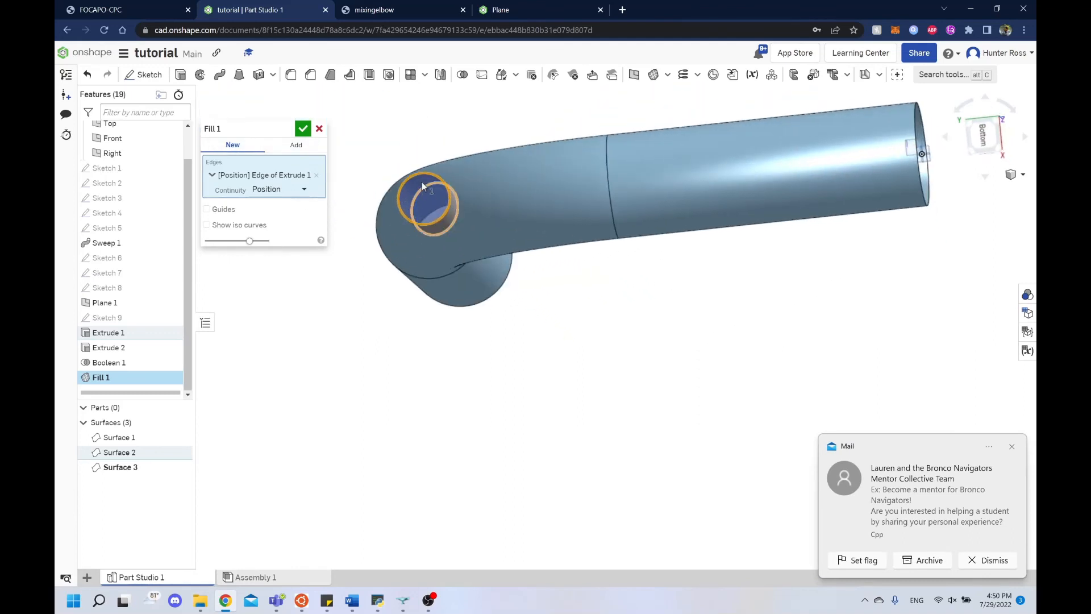
{"action": "right_click_drag", "start_coordinate": [422, 185], "coordinate": [405, 109]}
{"action": "right_click_drag", "start_coordinate": [435, 196], "coordinate": [540, 349]}
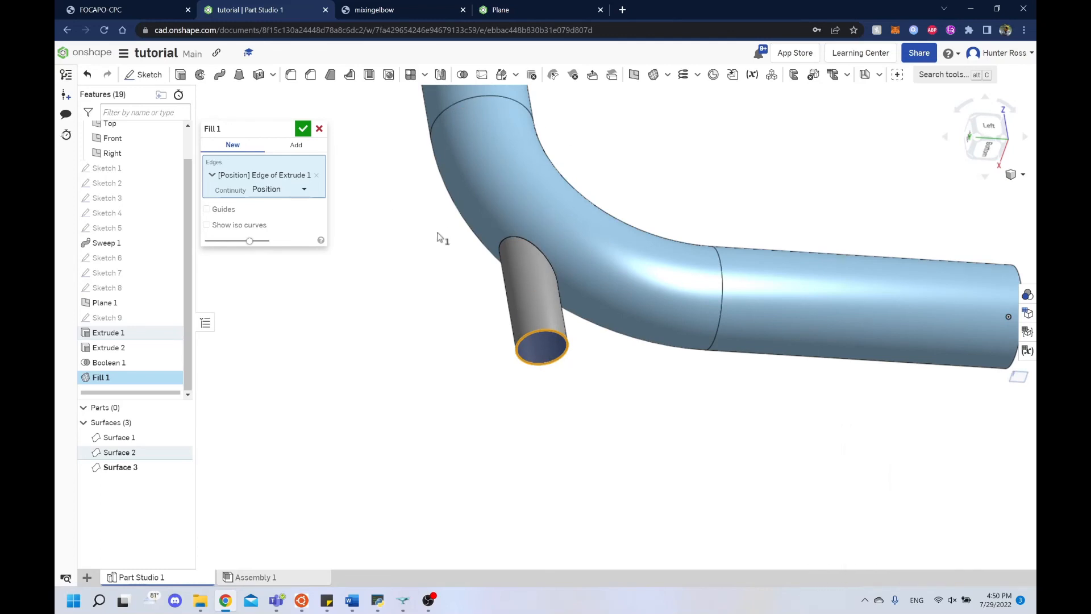
{"action": "right_click_drag", "start_coordinate": [467, 358], "coordinate": [466, 331]}
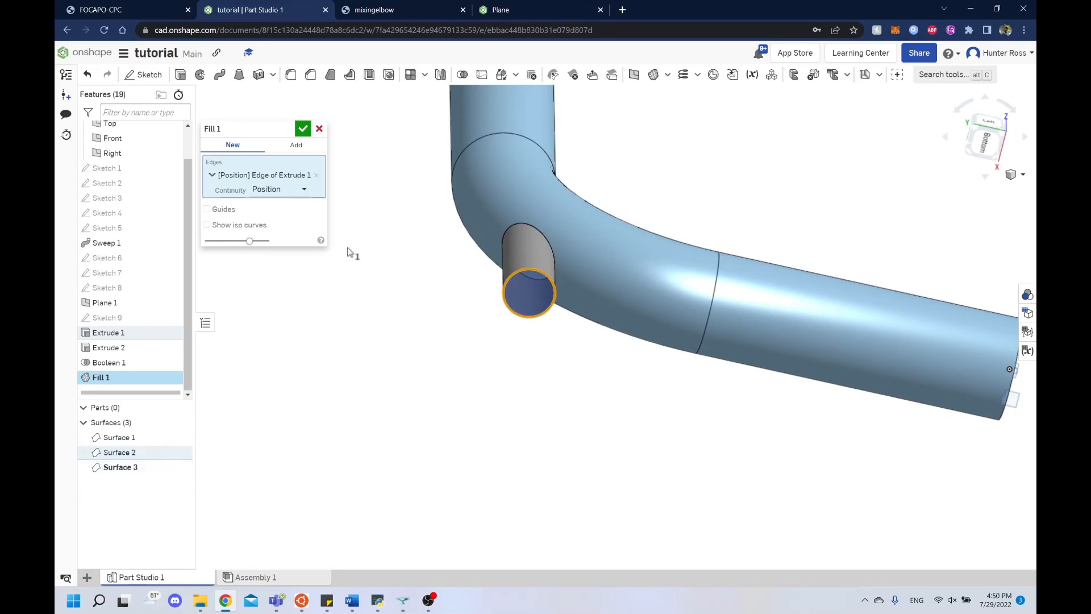
{"action": "left_click", "coordinate": [303, 130]}
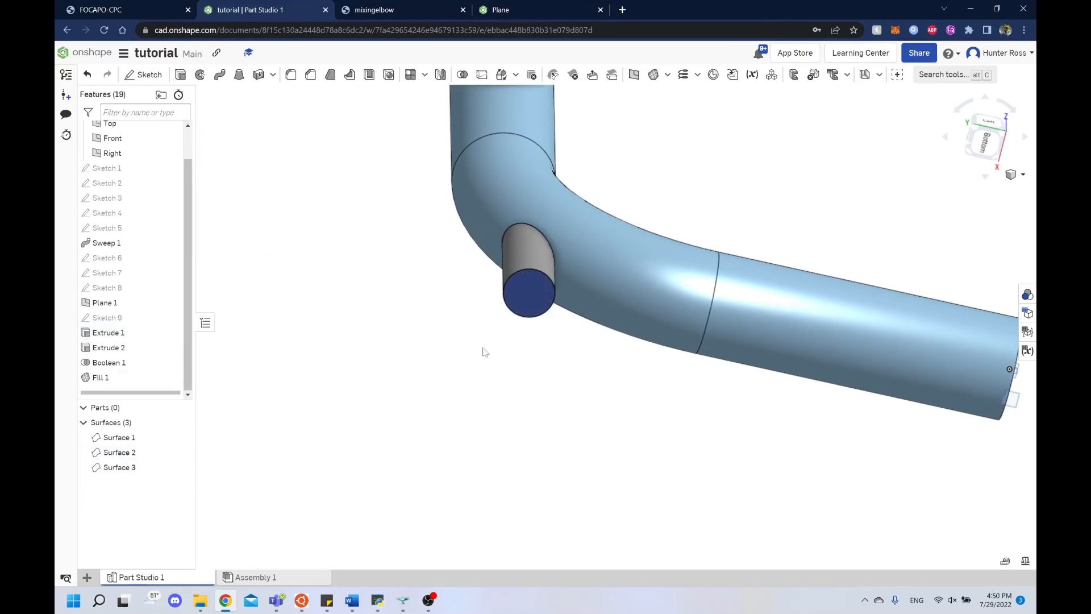
Cap the elbow's open circular end facing the front with a Fill created as a new surface
{"action": "right_click_drag", "start_coordinate": [557, 389], "coordinate": [768, 364]}
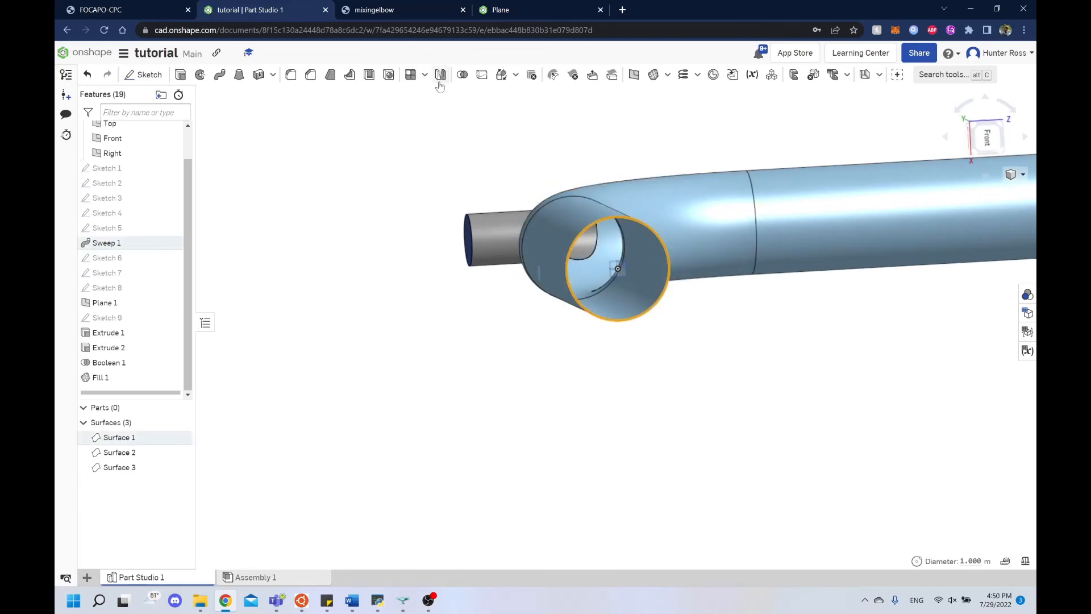
{"action": "left_click", "coordinate": [932, 75]}
{"action": "left_click", "coordinate": [731, 141]}
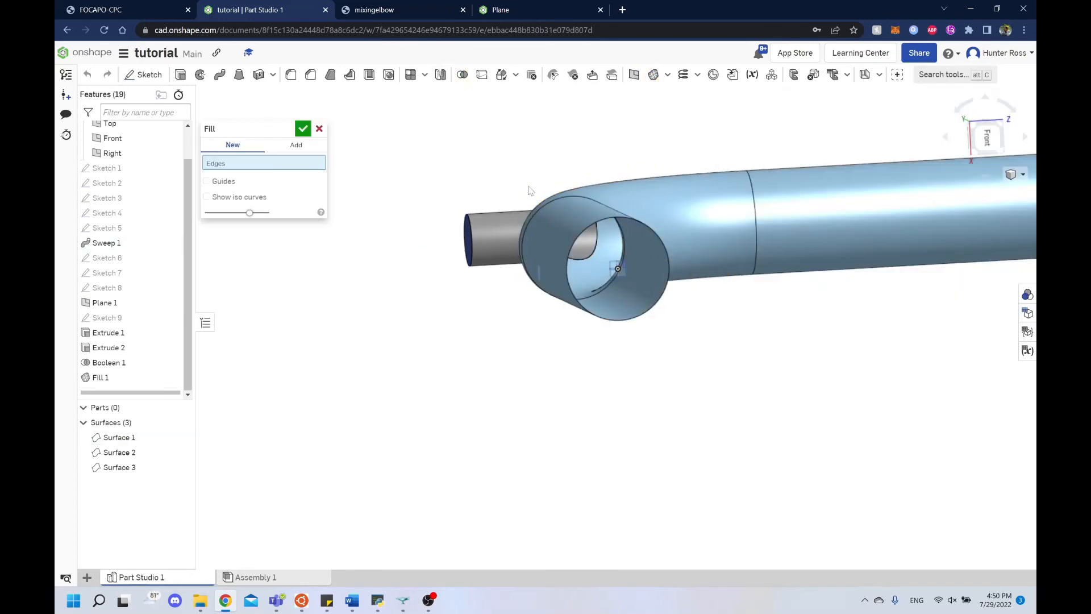
{"action": "left_click", "coordinate": [227, 146]}
{"action": "left_click", "coordinate": [300, 133]}
Cap the elbow's remaining open circular end with a Fill surface in Add mode
{"action": "right_click_drag", "start_coordinate": [736, 130], "coordinate": [684, 156]}
{"action": "scroll", "coordinate": [684, 157], "scroll_direction": "down", "scroll_amount": 5}
{"action": "middle_click_drag", "start_coordinate": [684, 156], "coordinate": [540, 214]}
{"action": "left_click", "coordinate": [634, 244]}
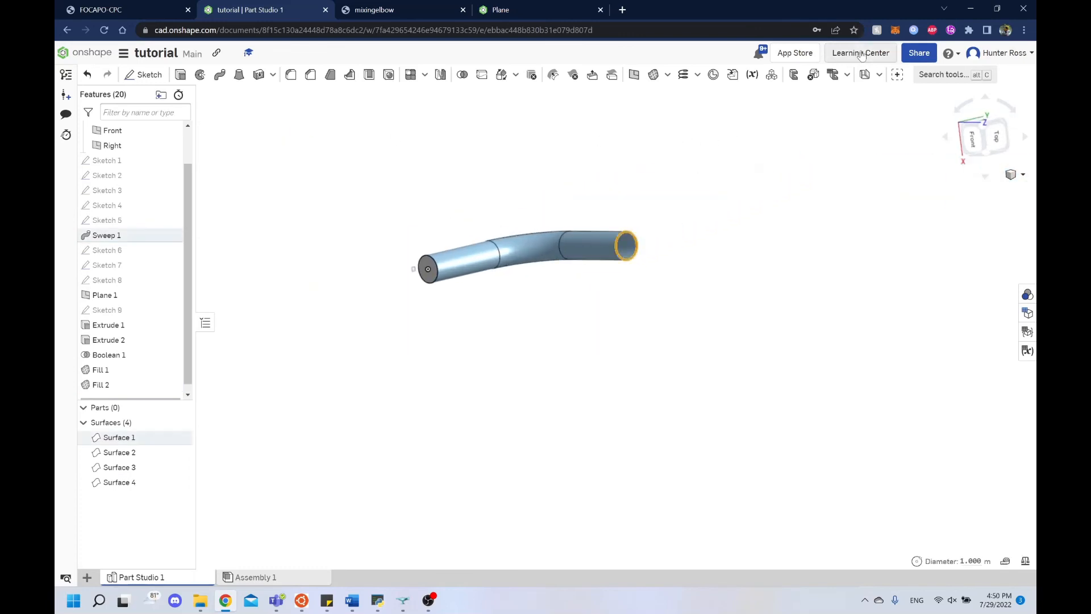
{"action": "left_click", "coordinate": [940, 74]}
{"action": "type", "text": "f"}
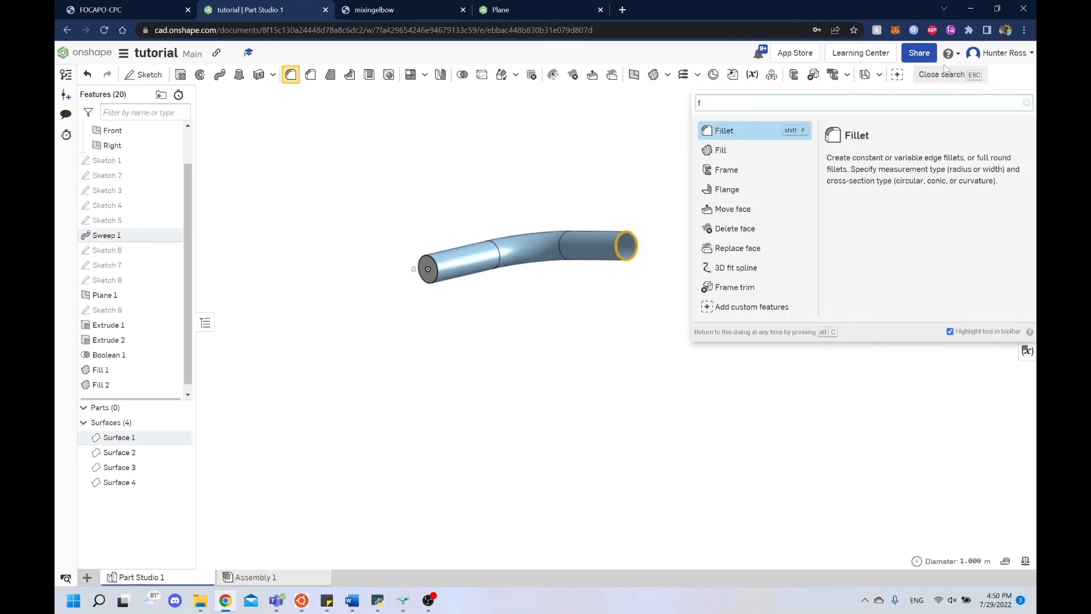
{"action": "left_click", "coordinate": [762, 150]}
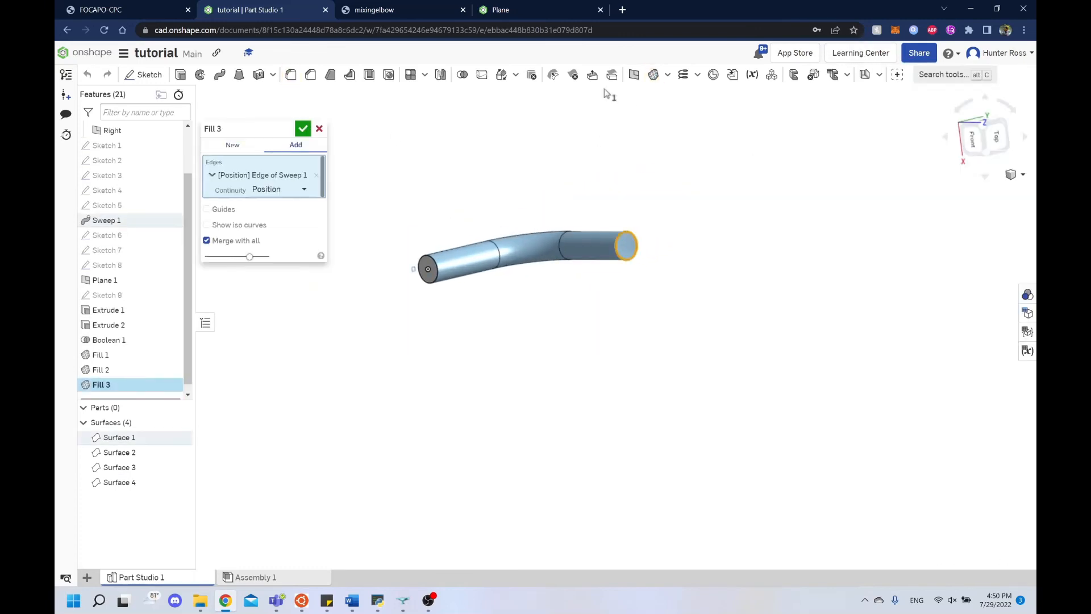
{"action": "left_click", "coordinate": [303, 129]}
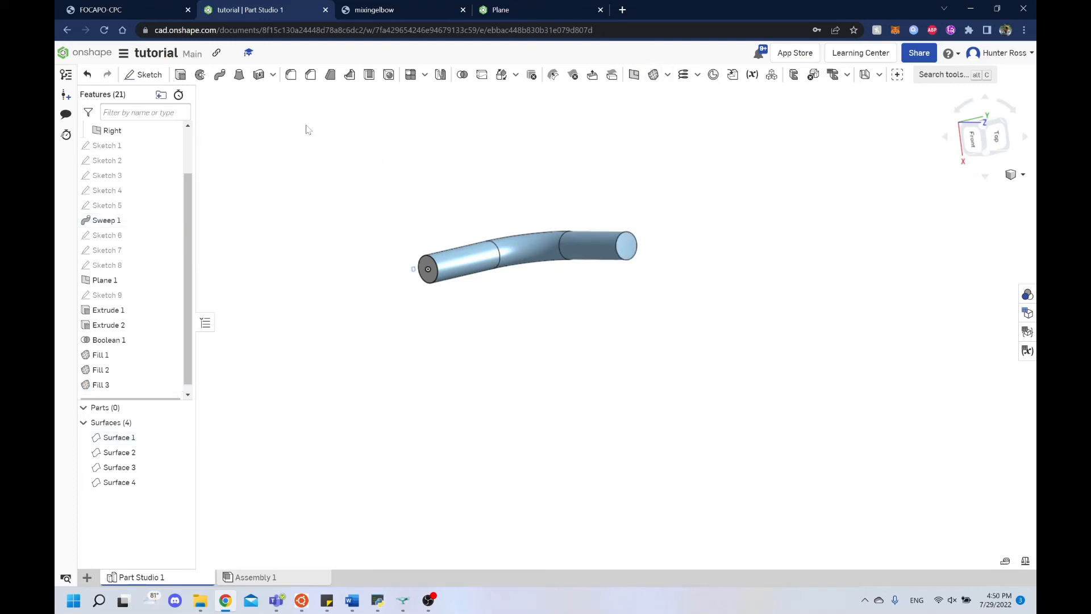
Edit Fill 3 so the cap on the elbow's second end is created as a new surface, and check the cap
{"action": "right_click", "coordinate": [116, 378]}
{"action": "left_click", "coordinate": [138, 398]}
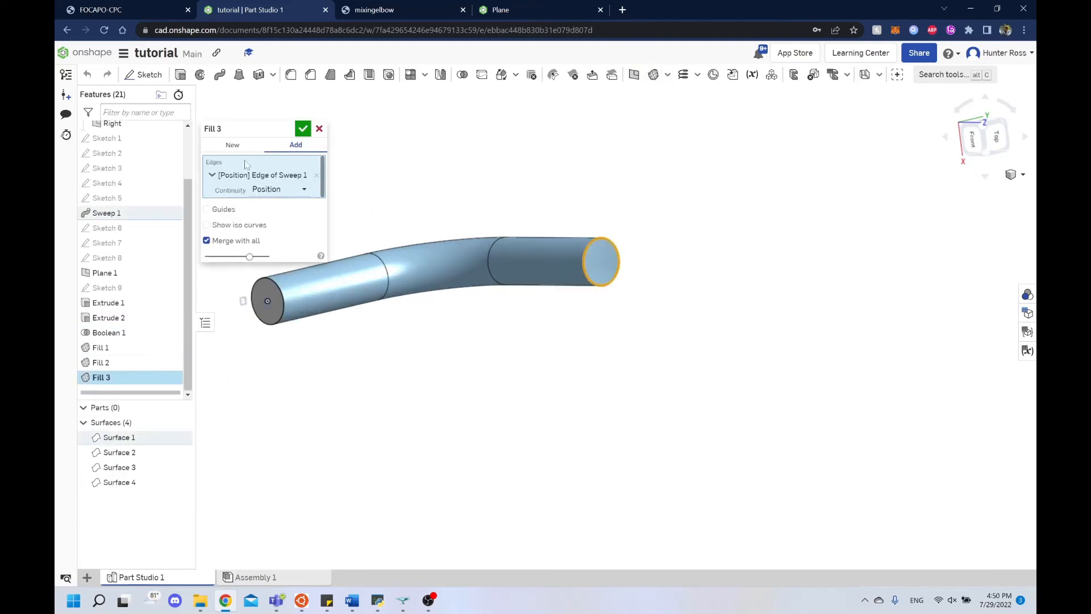
{"action": "left_click", "coordinate": [303, 129]}
{"action": "right_click_drag", "start_coordinate": [587, 170], "coordinate": [554, 261]}
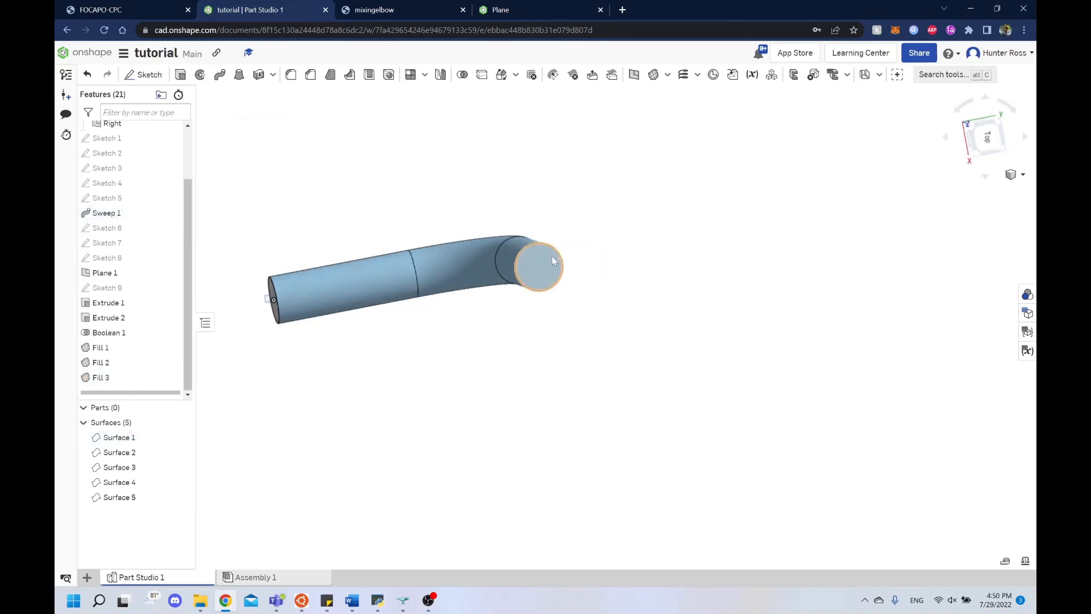
{"action": "right_click_drag", "start_coordinate": [516, 167], "coordinate": [341, 299]}
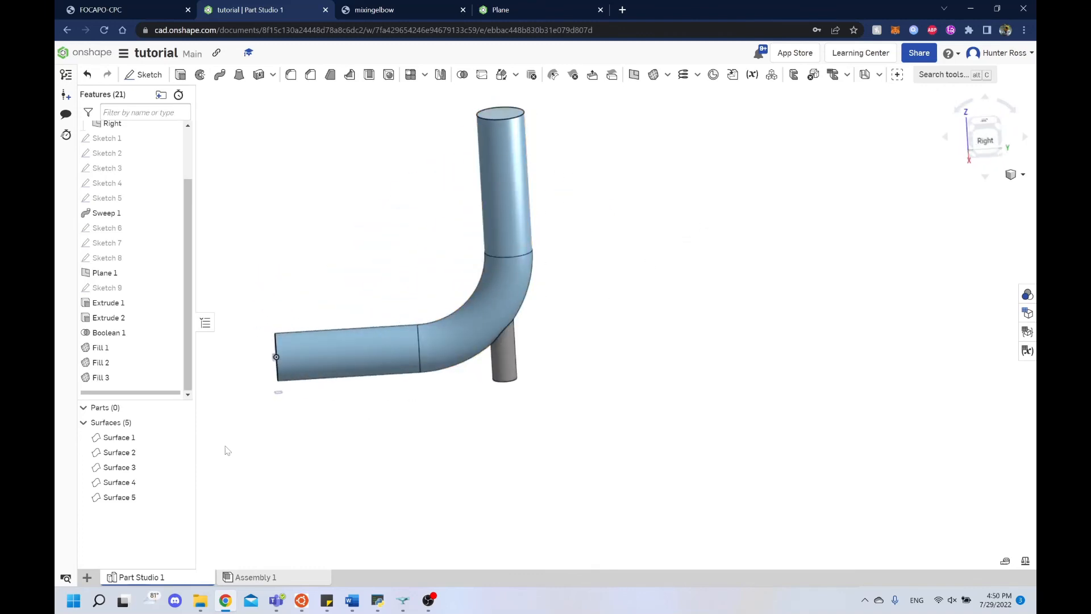
{"action": "right_click", "coordinate": [123, 441]}
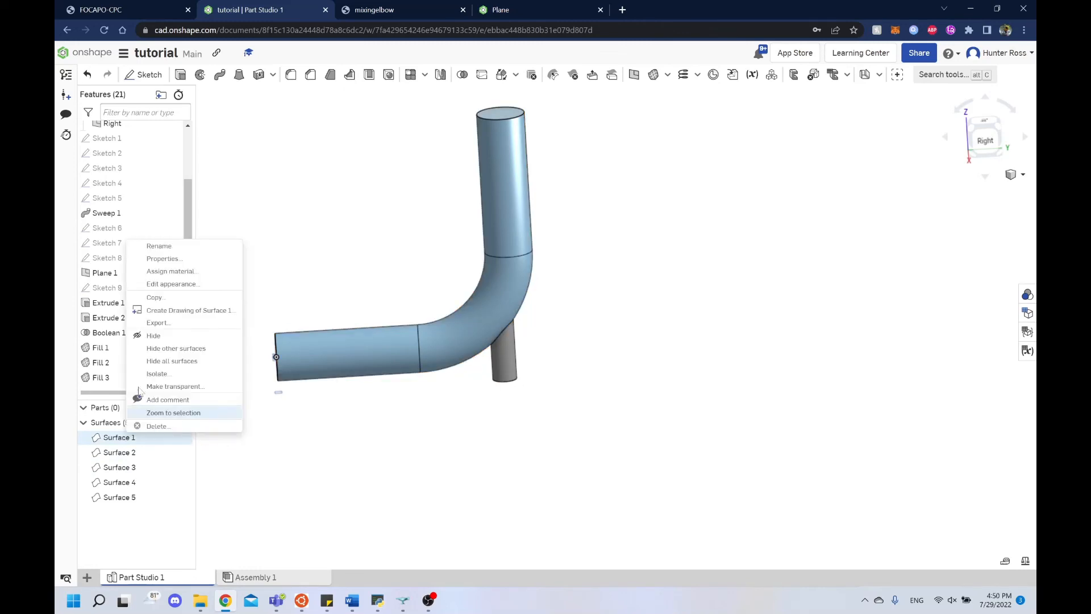
{"action": "left_click", "coordinate": [359, 231]}
{"action": "right_click_drag", "start_coordinate": [359, 232], "coordinate": [545, 221]}
{"action": "right_click", "coordinate": [129, 438]}
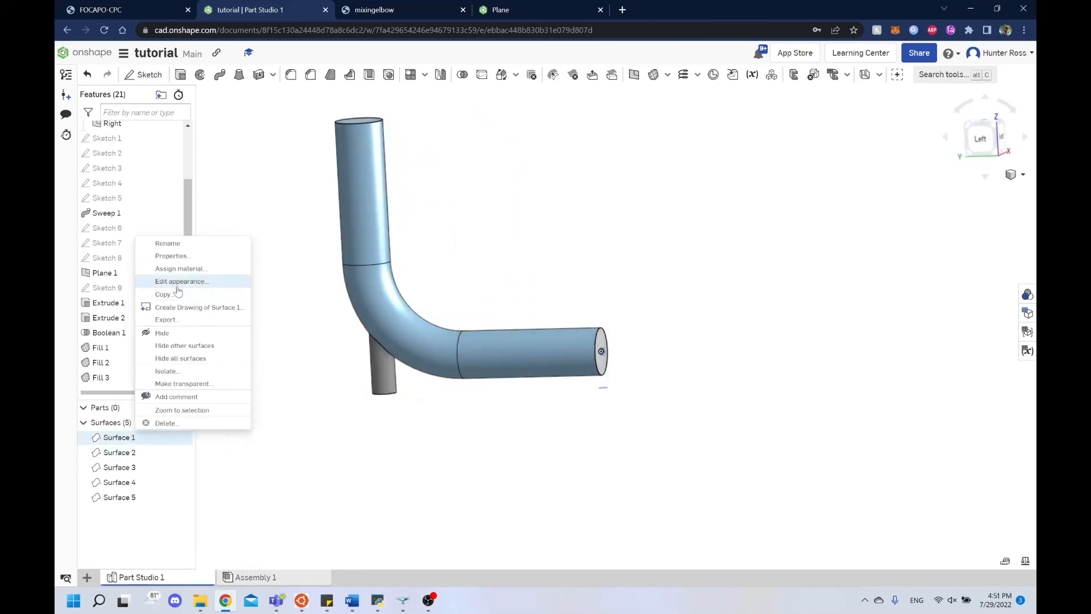
{"action": "left_click", "coordinate": [167, 243]}
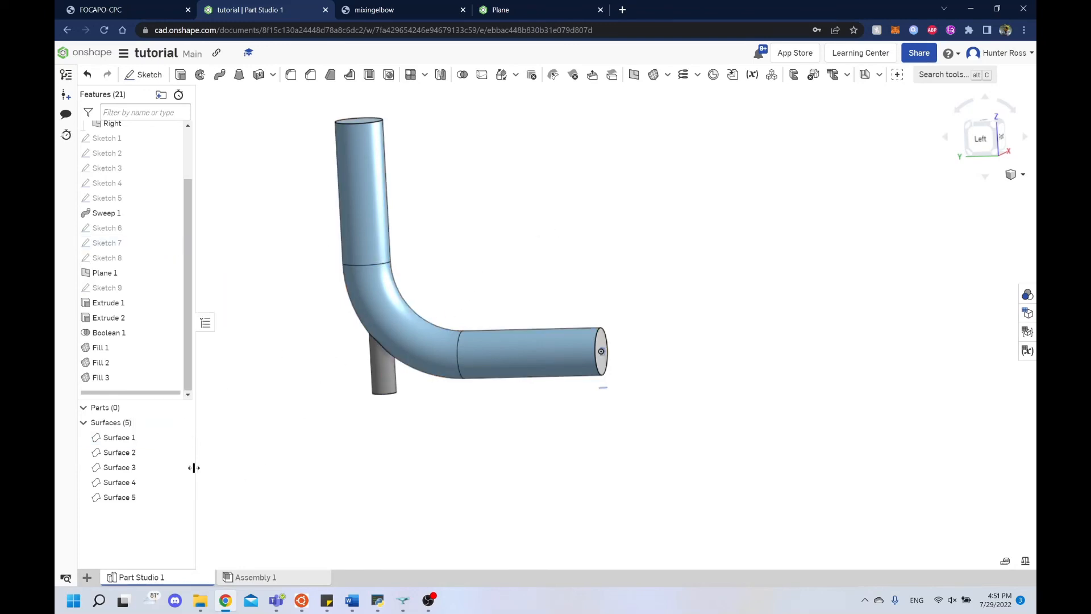
{"action": "left_click", "coordinate": [128, 442]}
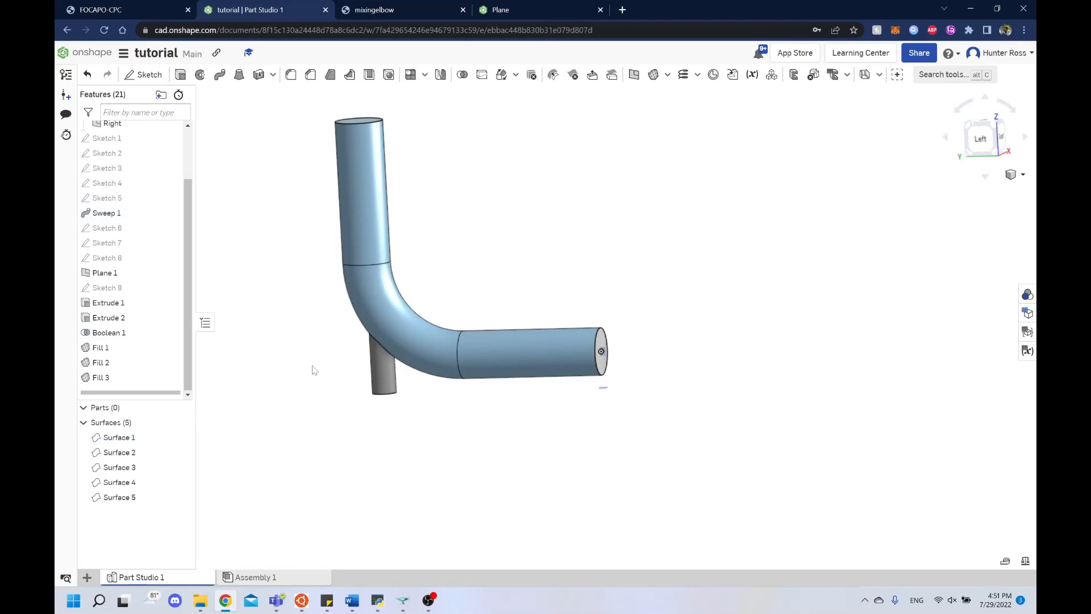
{"action": "right_click", "coordinate": [139, 439]}
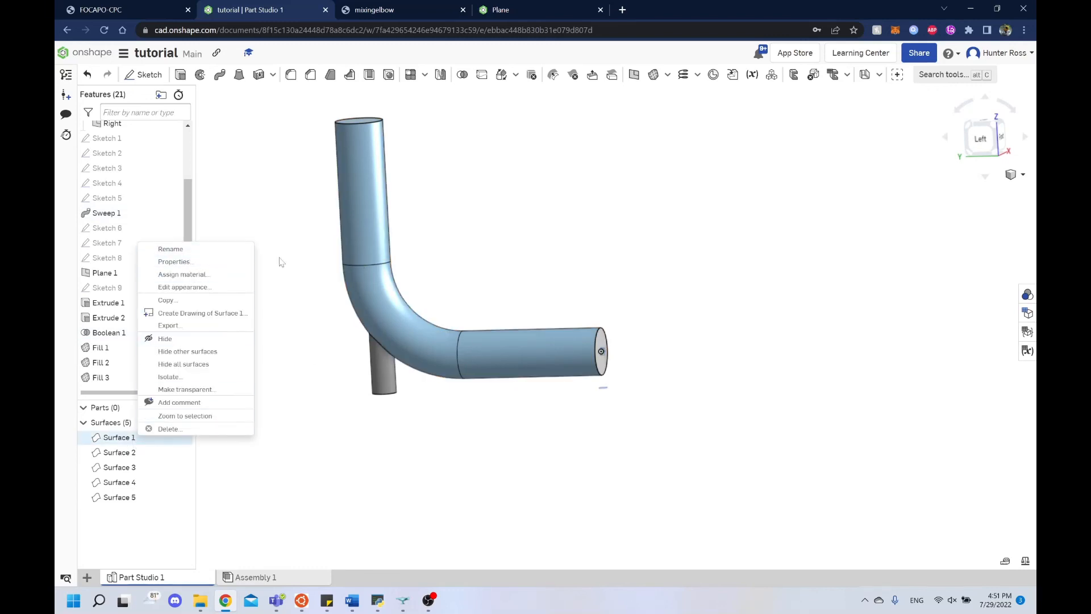
{"action": "left_click", "coordinate": [538, 211]}
{"action": "right_click_drag", "start_coordinate": [493, 246], "coordinate": [520, 223]}
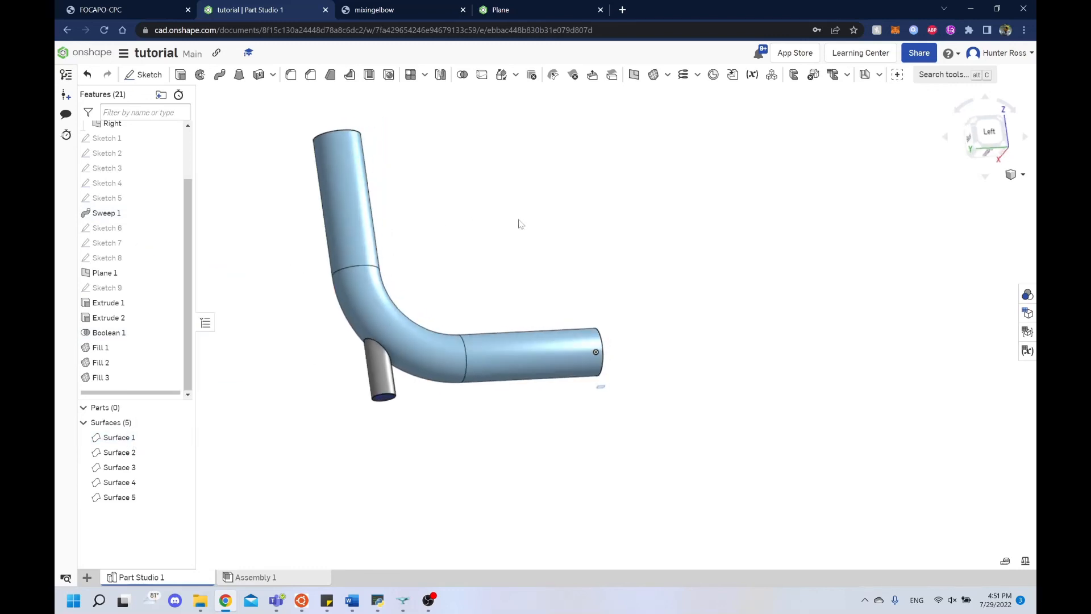
Join the elbow's Surface 1 and the branch pipe's Surface 2 with a Boolean union
{"action": "left_click", "coordinate": [152, 437]}
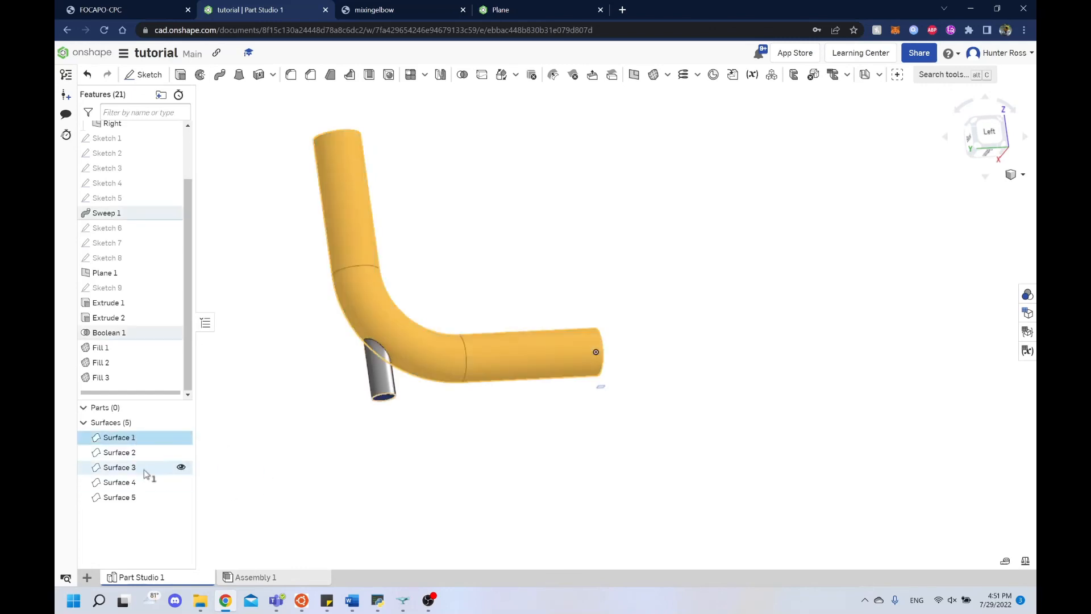
{"action": "left_click", "coordinate": [134, 458], "text": "ctrl"}
{"action": "right_click_drag", "start_coordinate": [426, 492], "coordinate": [237, 455]}
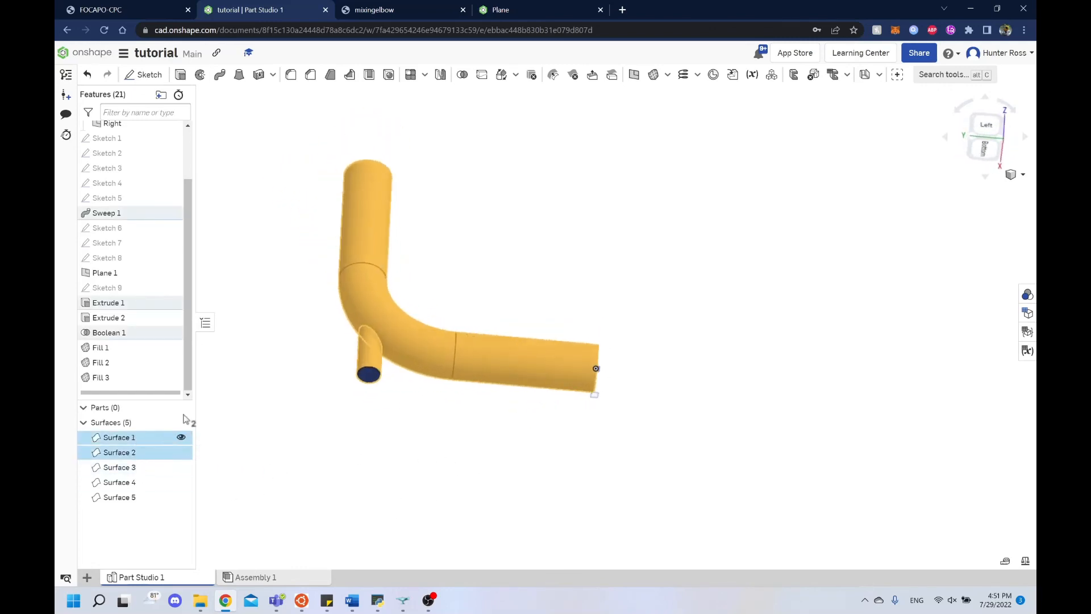
{"action": "left_click", "coordinate": [462, 75]}
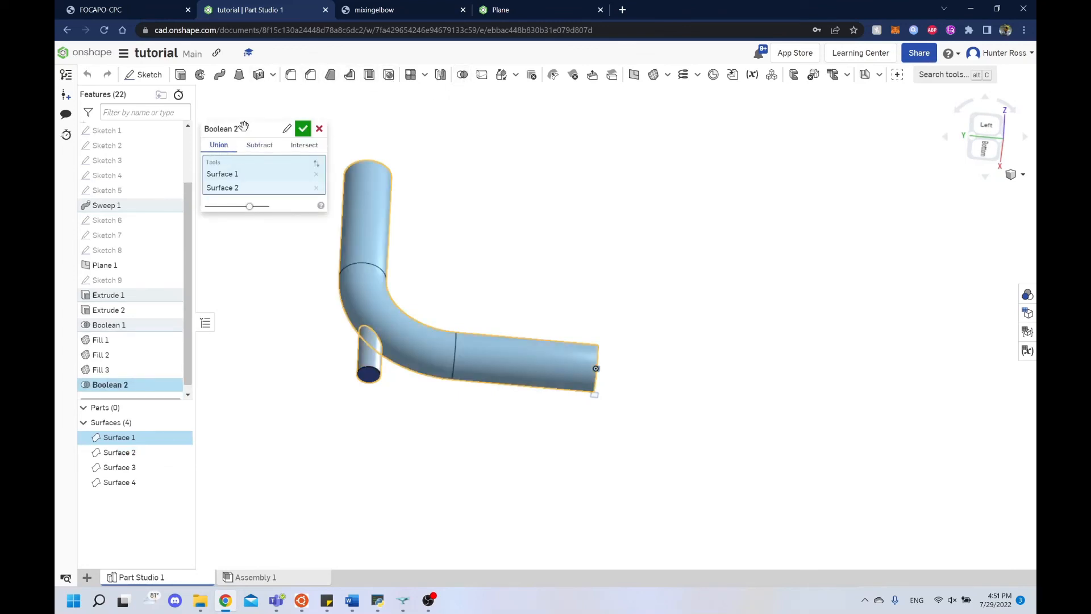
{"action": "left_click", "coordinate": [301, 130]}
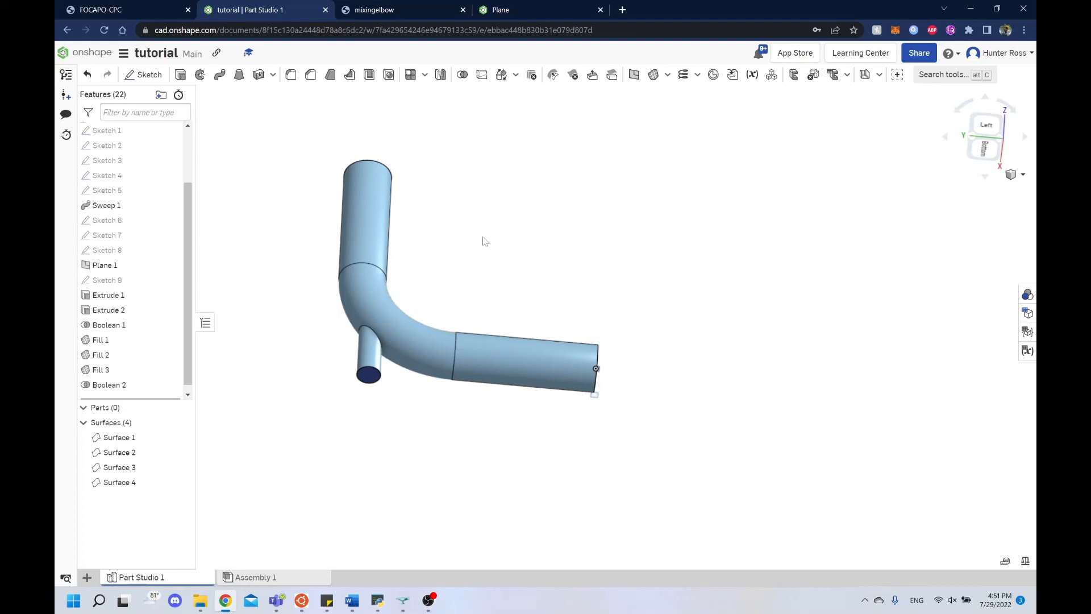
Rename the joined pipe surface, Surface 1, as pipeWall
{"action": "right_click_drag", "start_coordinate": [485, 241], "coordinate": [538, 258]}
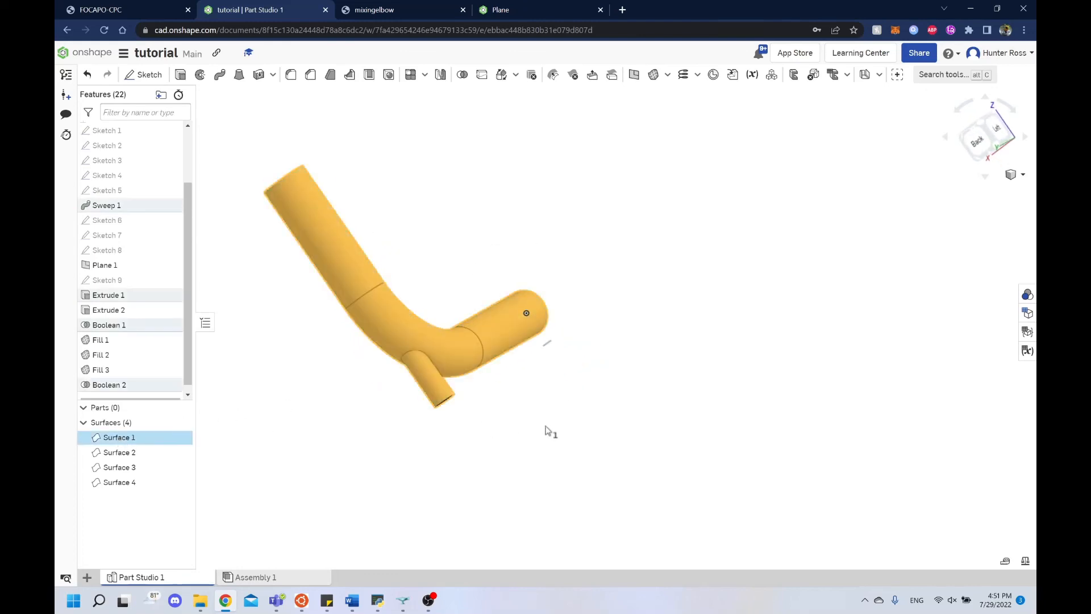
{"action": "right_click", "coordinate": [110, 440]}
{"action": "left_click", "coordinate": [210, 245]}
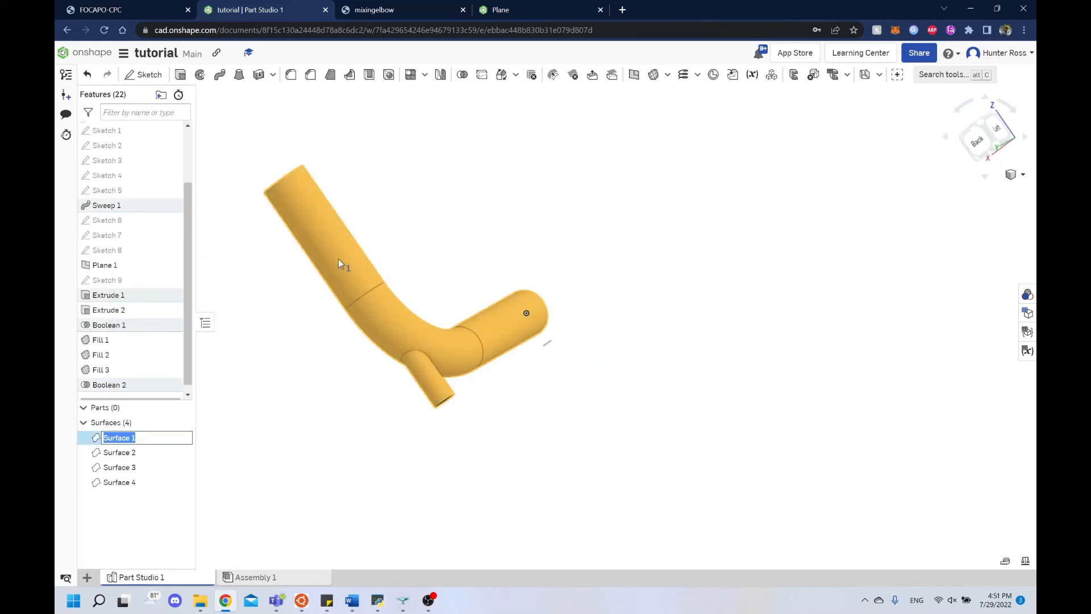
{"action": "type", "text": "pipeWall"}
{"action": "key", "text": "Return"}
Rename Surface 2, the cap on the small branch pipe's end, as inletSmall
{"action": "right_click_drag", "start_coordinate": [543, 195], "coordinate": [598, 250]}
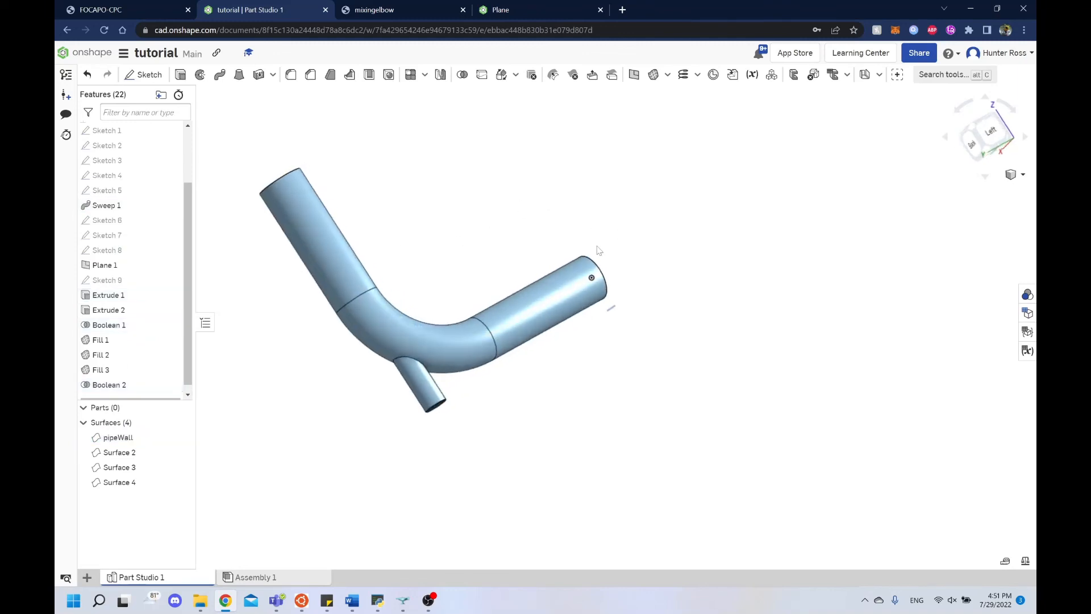
{"action": "right_click_drag", "start_coordinate": [498, 488], "coordinate": [511, 421]}
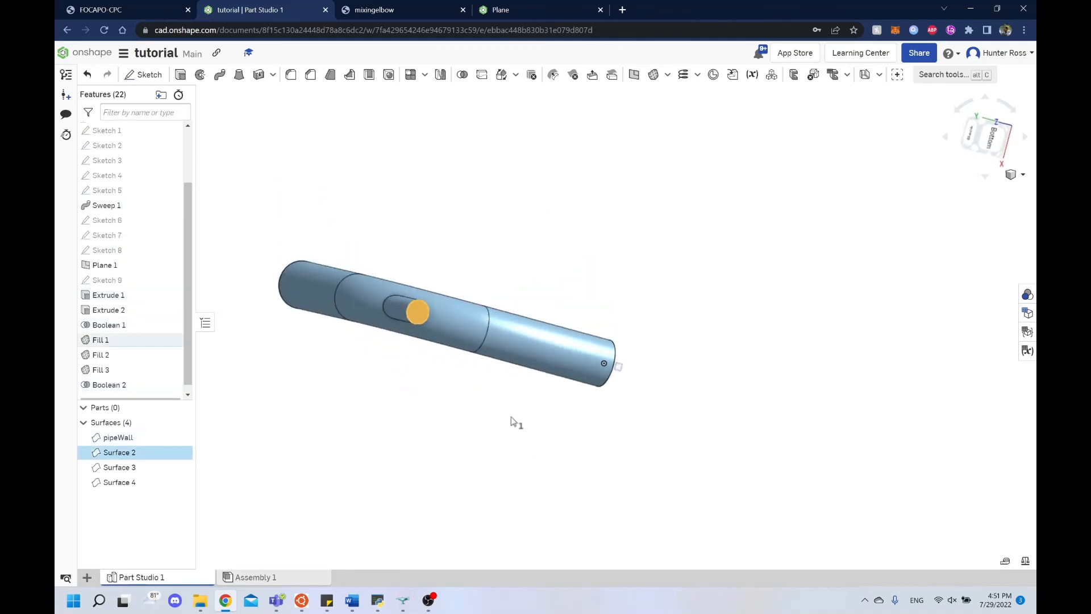
{"action": "right_click", "coordinate": [127, 452]}
{"action": "left_click", "coordinate": [219, 263]}
{"action": "right_click_drag", "start_coordinate": [535, 250], "coordinate": [521, 296]}
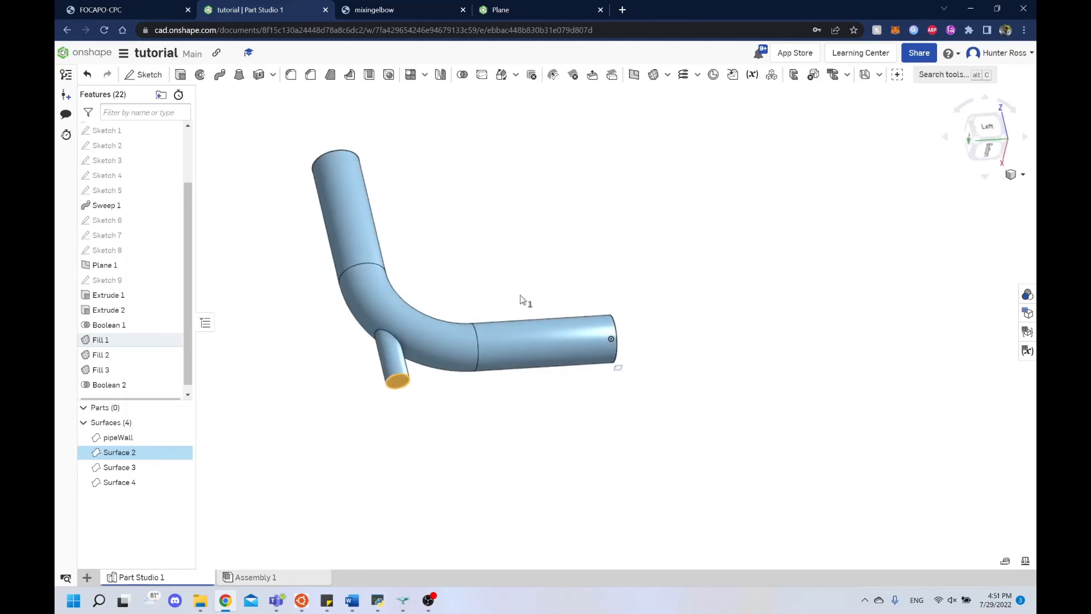
{"action": "right_click_drag", "start_coordinate": [403, 374], "coordinate": [438, 175]}
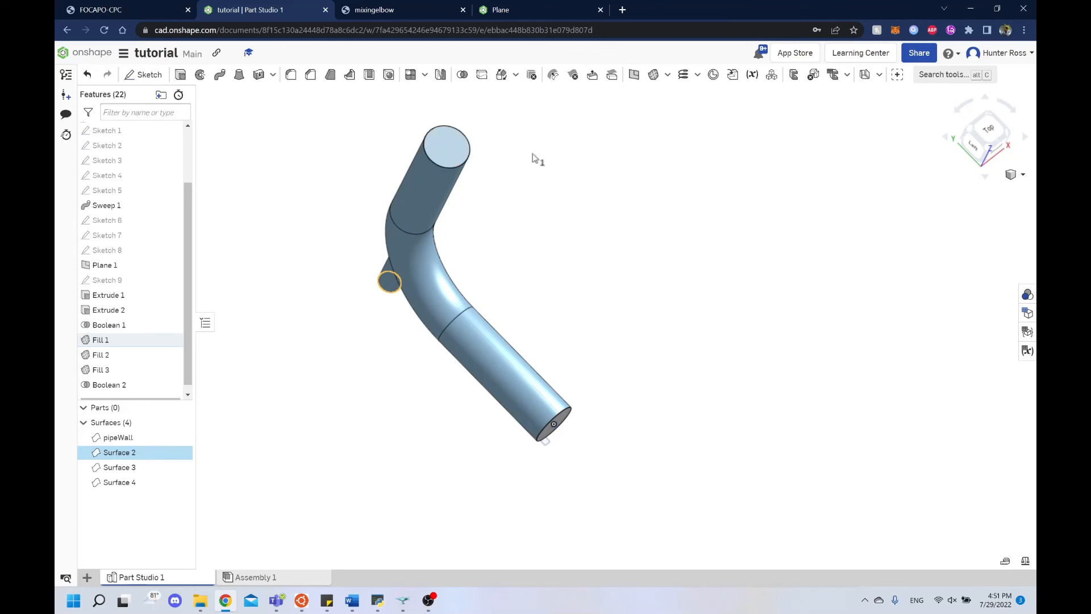
{"action": "right_click_drag", "start_coordinate": [532, 157], "coordinate": [677, 154]}
{"action": "right_click", "coordinate": [113, 454]}
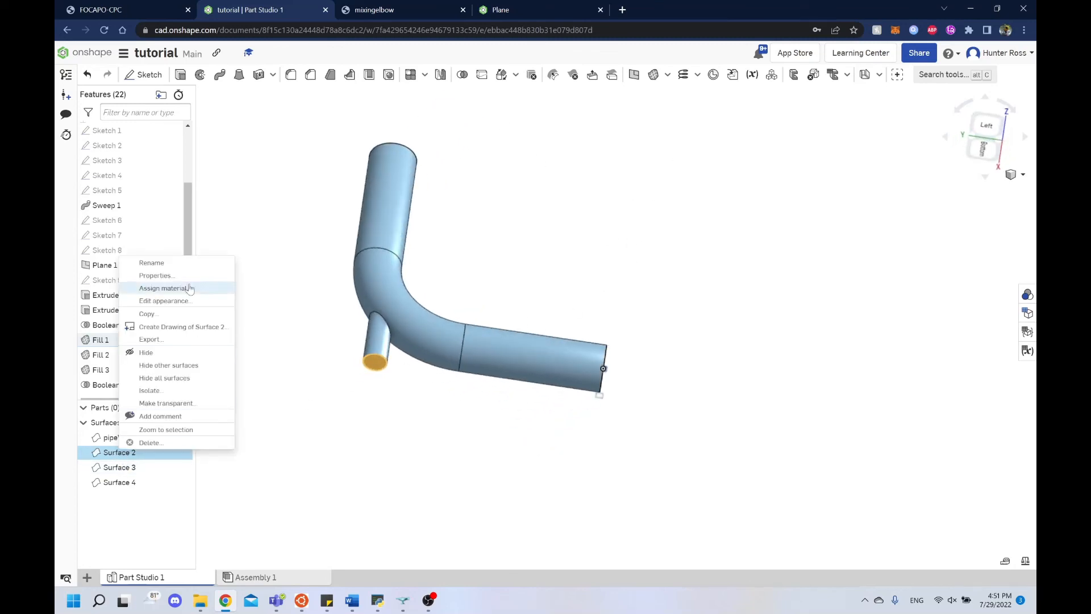
{"action": "left_click", "coordinate": [206, 263]}
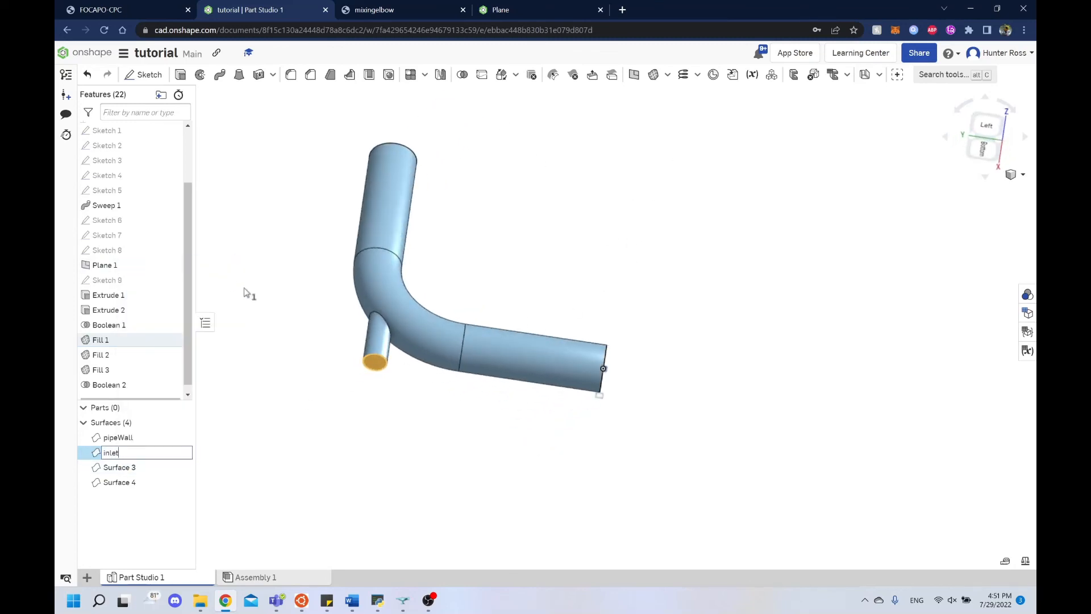
{"action": "type", "text": "inletSmall"}
{"action": "key", "text": "Return"}
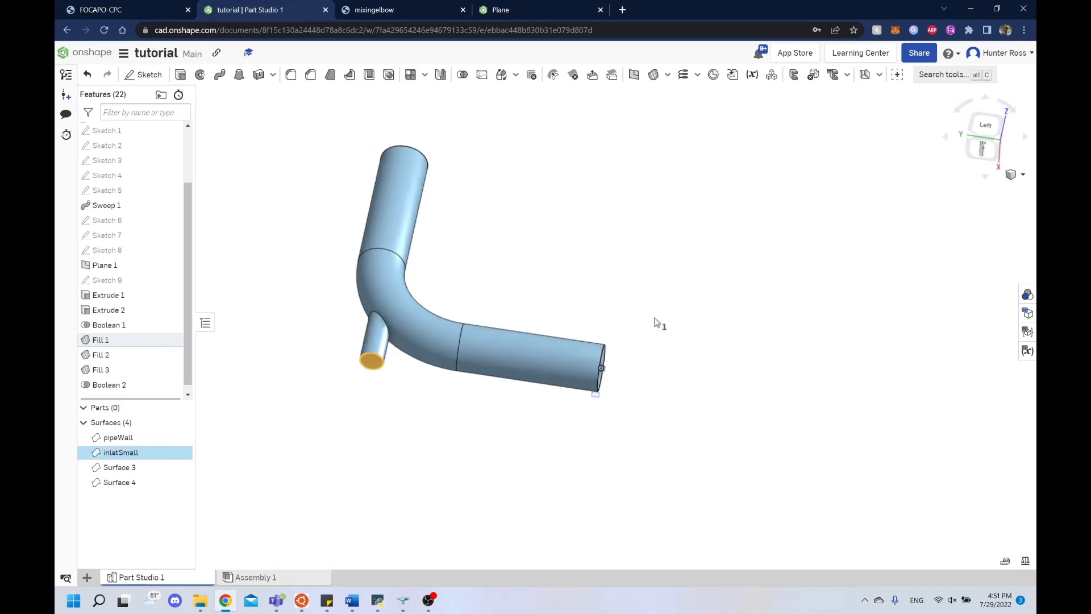
Rename Surface 3, the cap on the end of the elbow's horizontal leg, as inletBig
{"action": "right_click_drag", "start_coordinate": [653, 319], "coordinate": [540, 358]}
{"action": "left_click", "coordinate": [537, 360]}
{"action": "left_click", "coordinate": [688, 322]}
{"action": "left_click", "coordinate": [522, 361]}
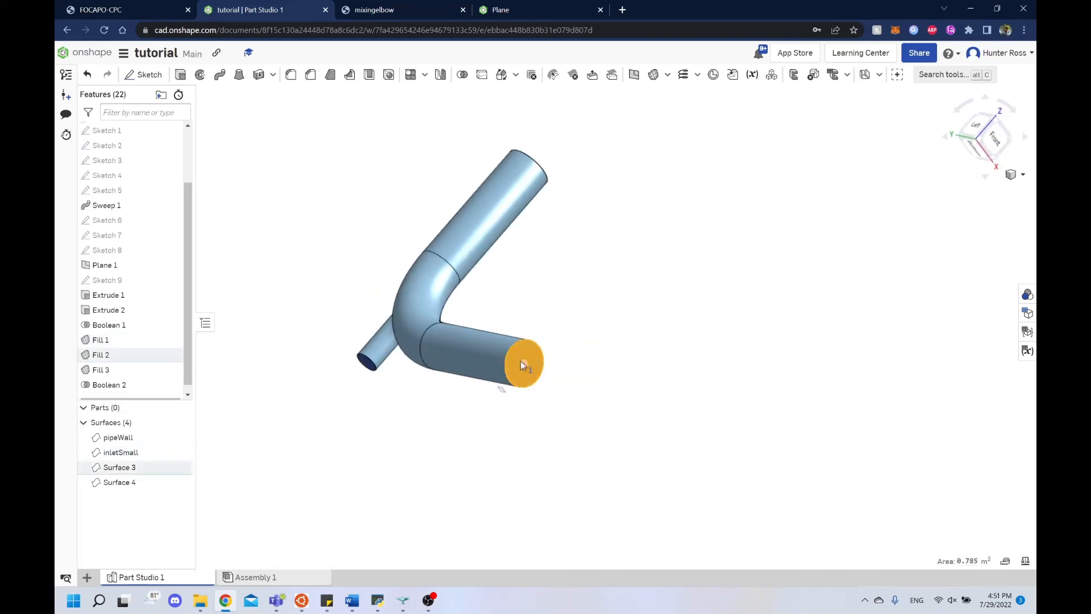
{"action": "right_click", "coordinate": [540, 356]}
{"action": "right_click", "coordinate": [126, 467]}
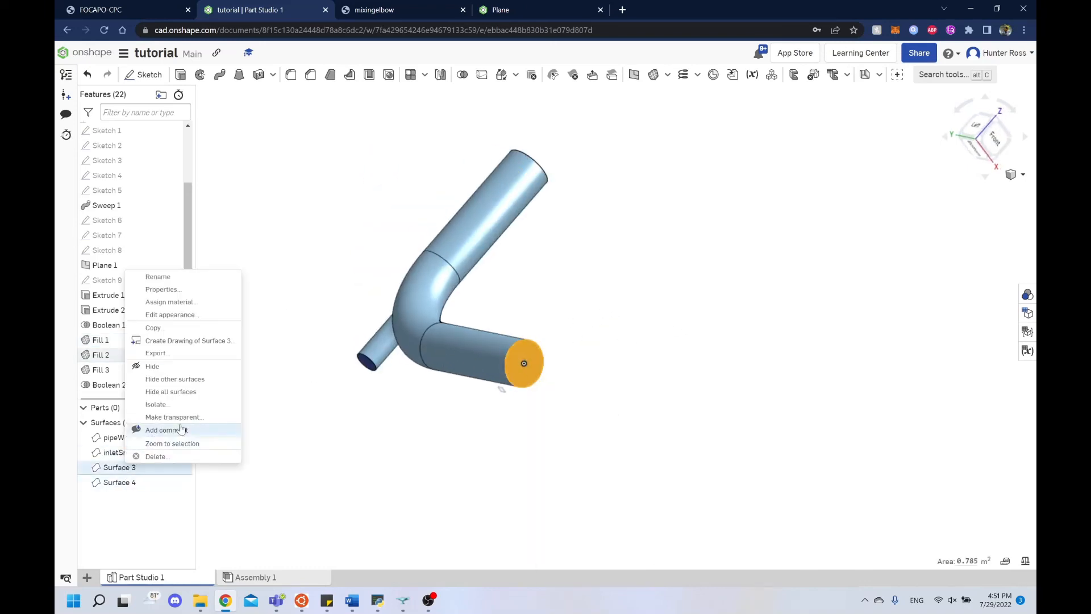
{"action": "left_click", "coordinate": [158, 277]}
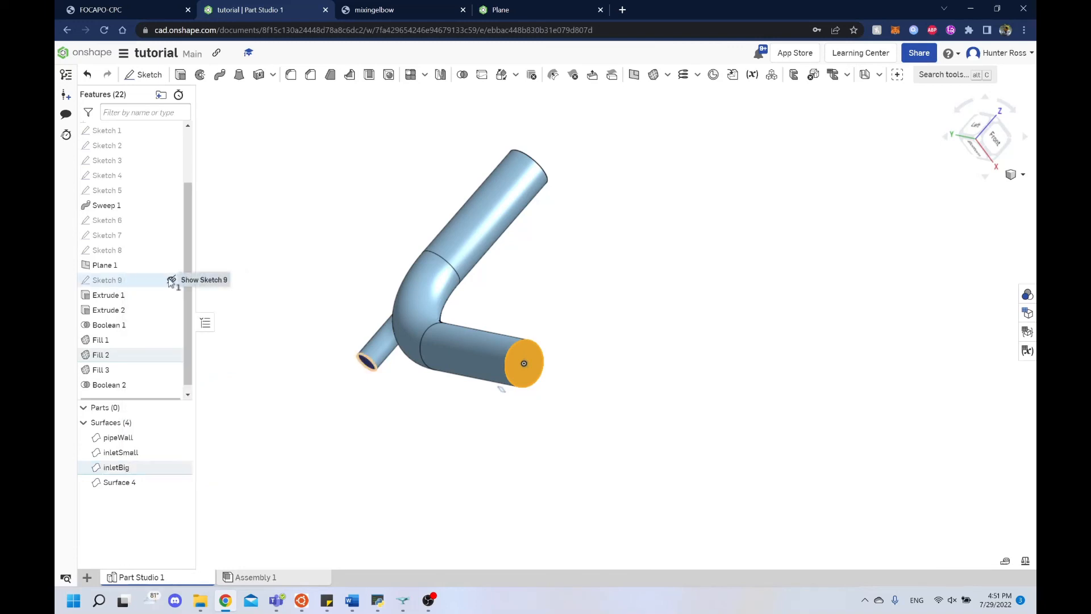
Rename Surface 4, the cap on the end of the elbow's vertical leg, as outlet
{"action": "left_click", "coordinate": [705, 208]}
{"action": "right_click_drag", "start_coordinate": [705, 208], "coordinate": [574, 284]}
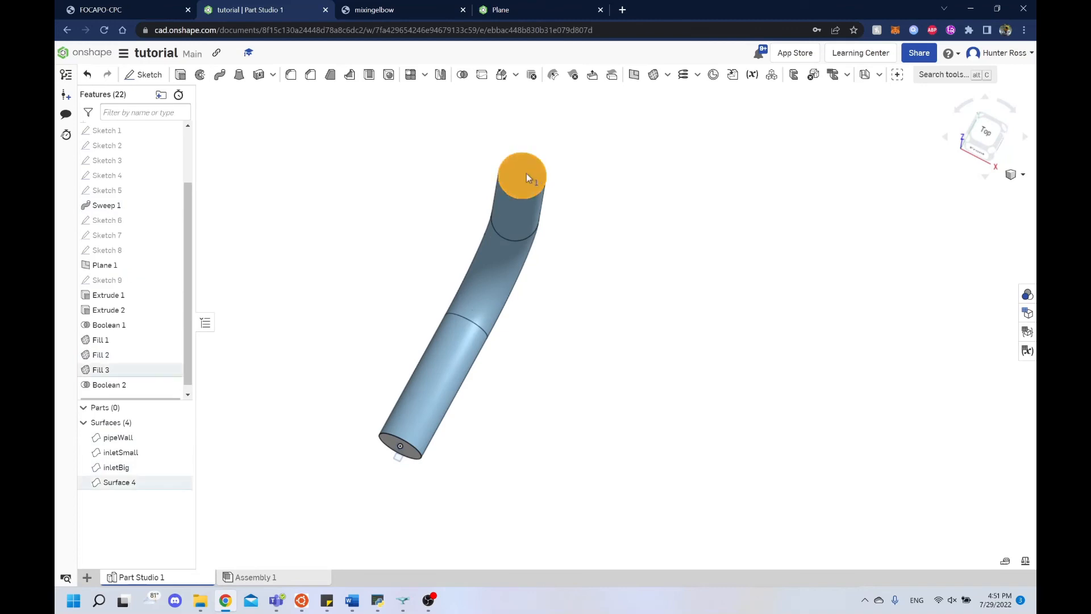
{"action": "right_click", "coordinate": [148, 488]}
{"action": "left_click", "coordinate": [171, 295]}
{"action": "right_click_drag", "start_coordinate": [438, 315], "coordinate": [518, 305]}
Export the pipeWall surface as a downloaded STEP file, shortening its file name to pipeWall
{"action": "left_click", "coordinate": [132, 438]}
{"action": "left_click", "coordinate": [545, 237]}
{"action": "right_click_drag", "start_coordinate": [546, 237], "coordinate": [531, 245]}
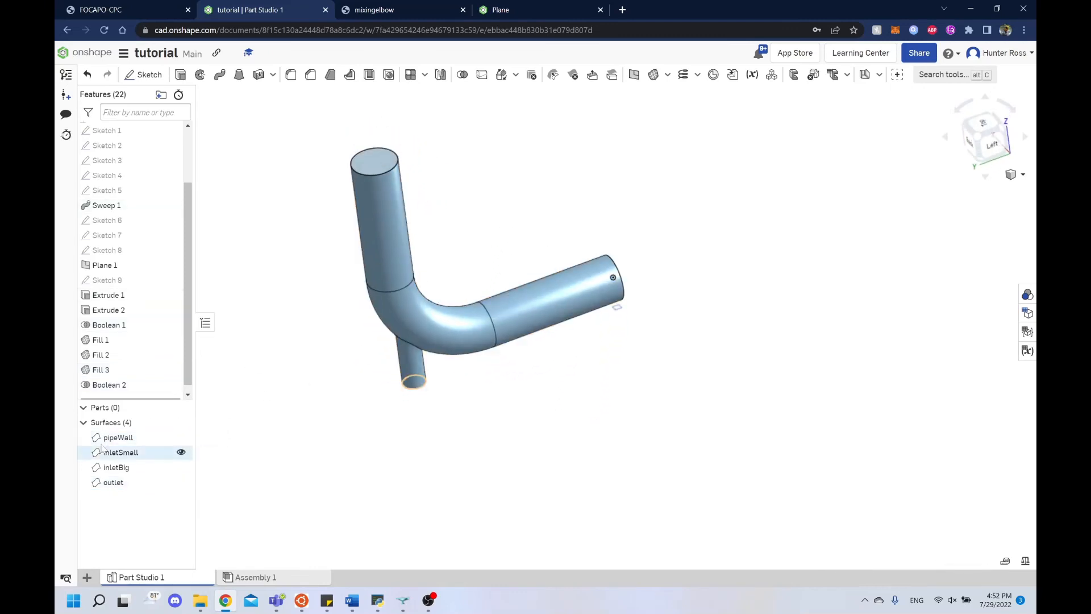
{"action": "left_click", "coordinate": [132, 438]}
{"action": "right_click_drag", "start_coordinate": [392, 170], "coordinate": [338, 211]}
{"action": "left_click", "coordinate": [487, 186]}
{"action": "right_click_drag", "start_coordinate": [487, 186], "coordinate": [446, 142]}
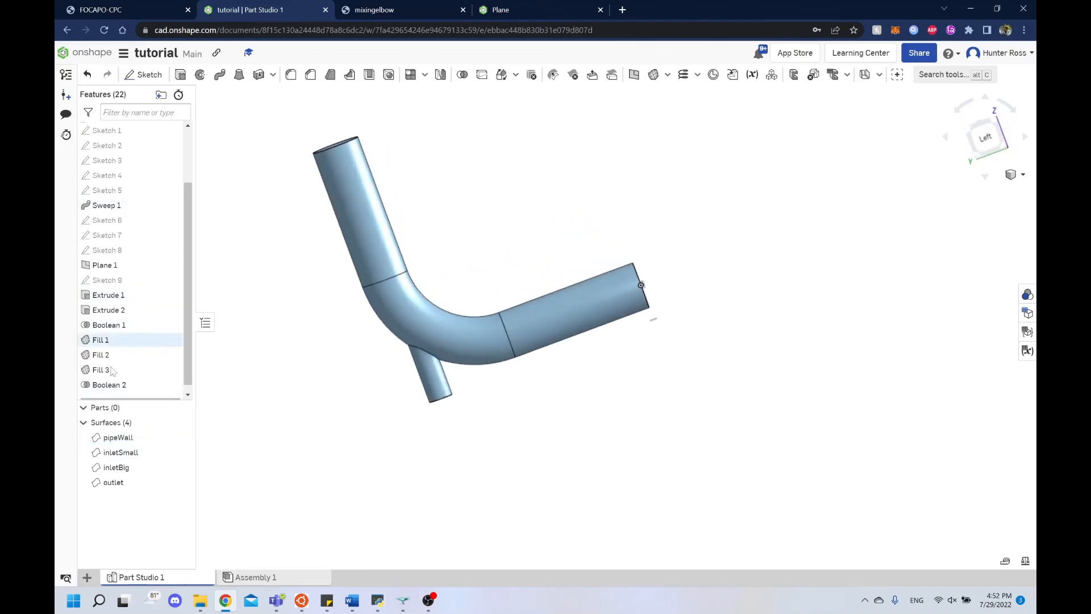
{"action": "right_click", "coordinate": [132, 436]}
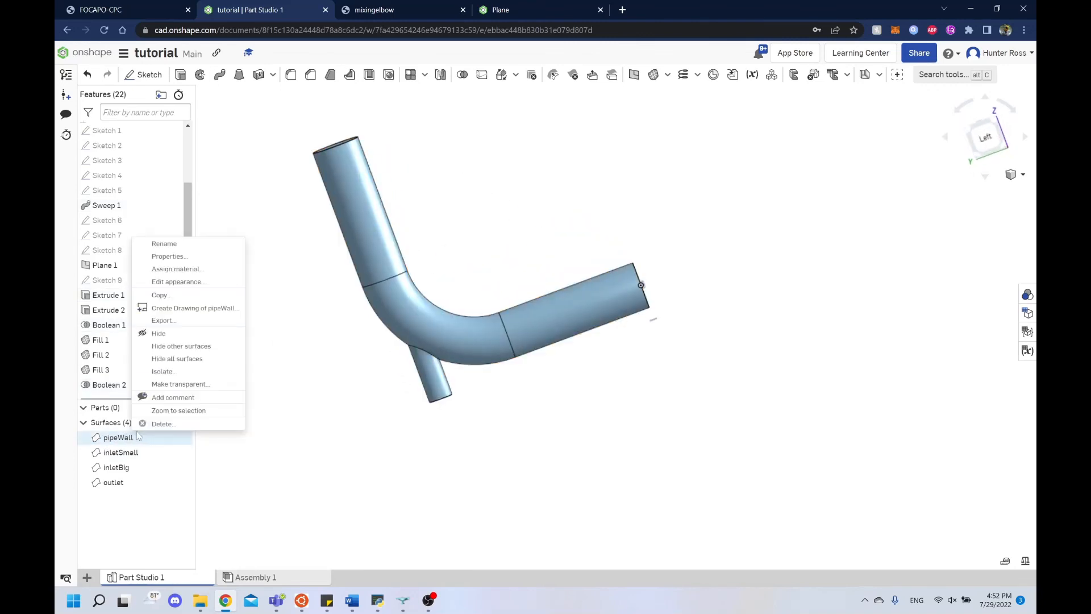
{"action": "left_click", "coordinate": [188, 320]}
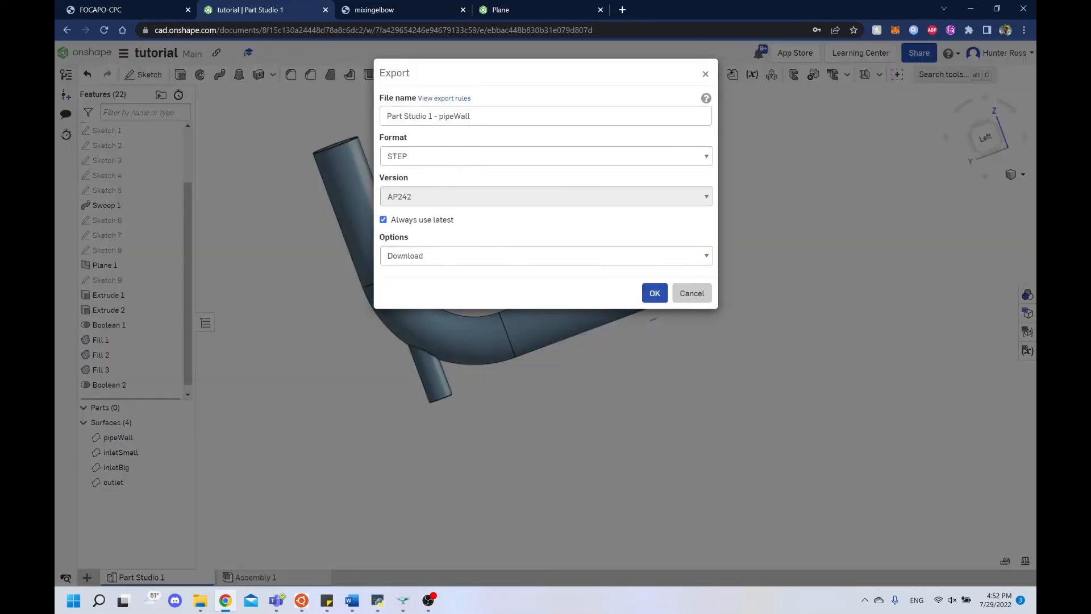
{"action": "left_click_drag", "start_coordinate": [439, 116], "coordinate": [308, 122]}
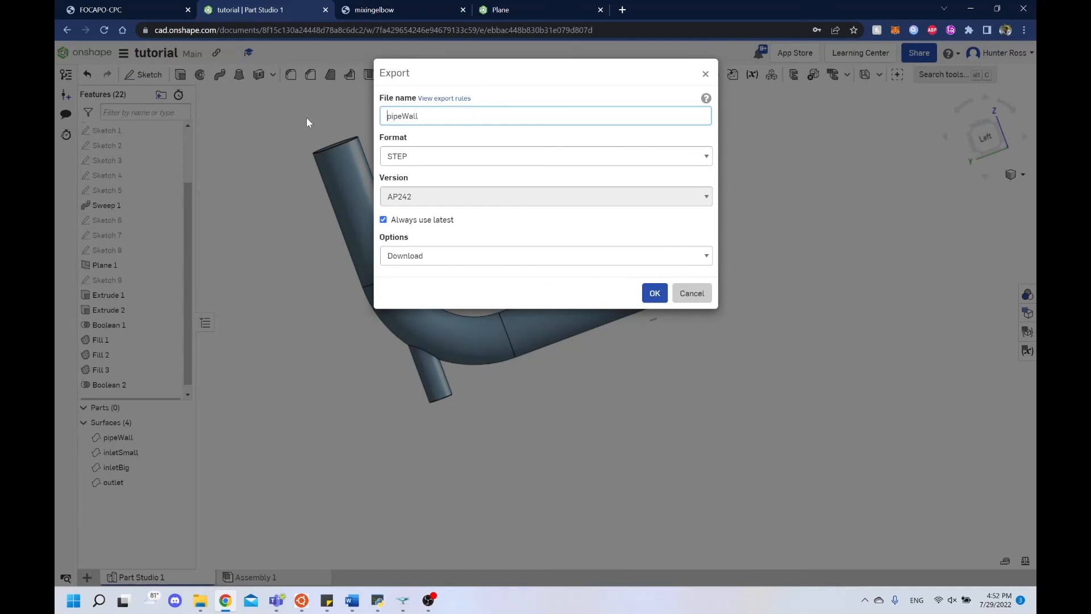
{"action": "left_click", "coordinate": [655, 294]}
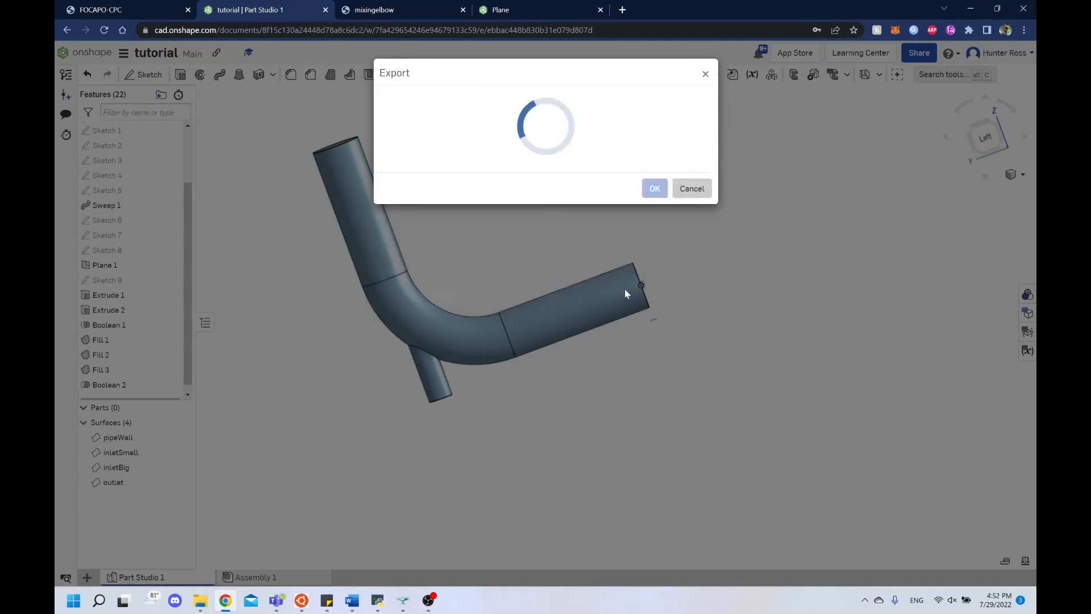
Export the inletSmall and inletBig surfaces as separate STEP downloads, keeping the default file names
{"action": "right_click", "coordinate": [119, 452]}
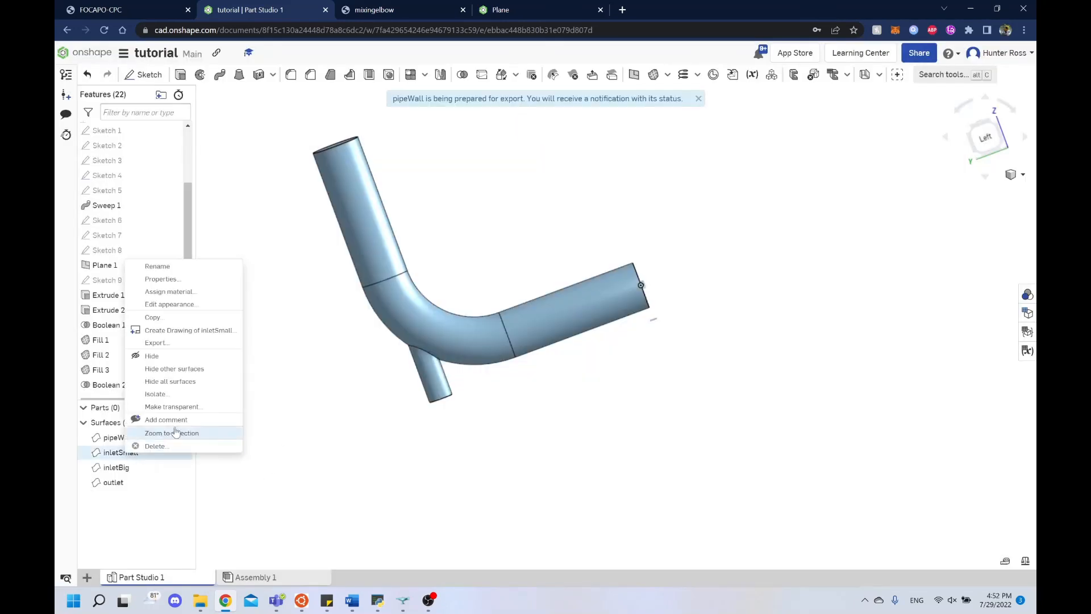
{"action": "left_click", "coordinate": [162, 343]}
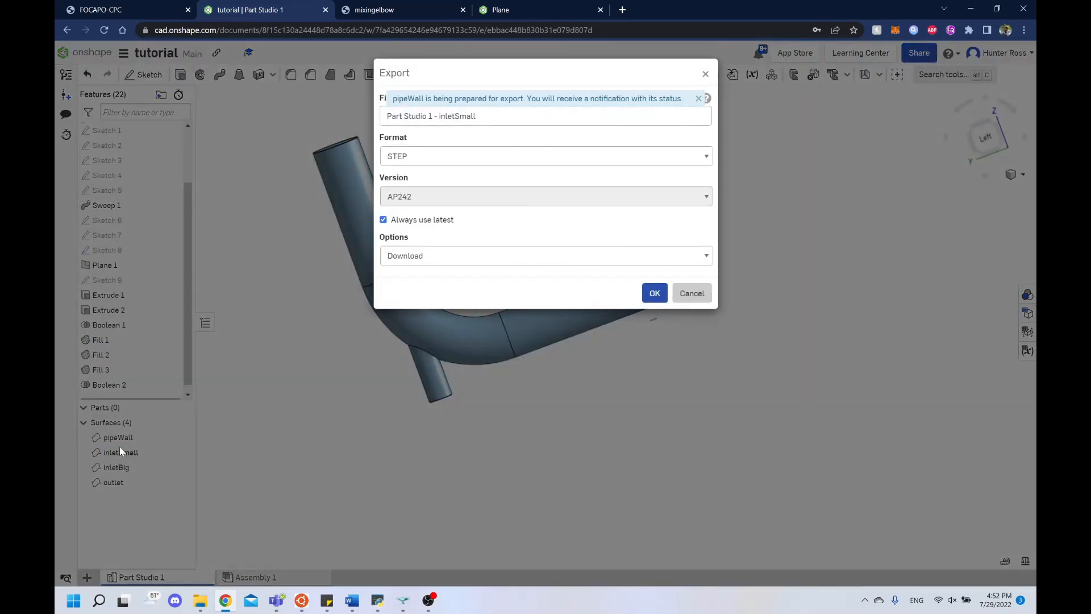
{"action": "left_click", "coordinate": [654, 293]}
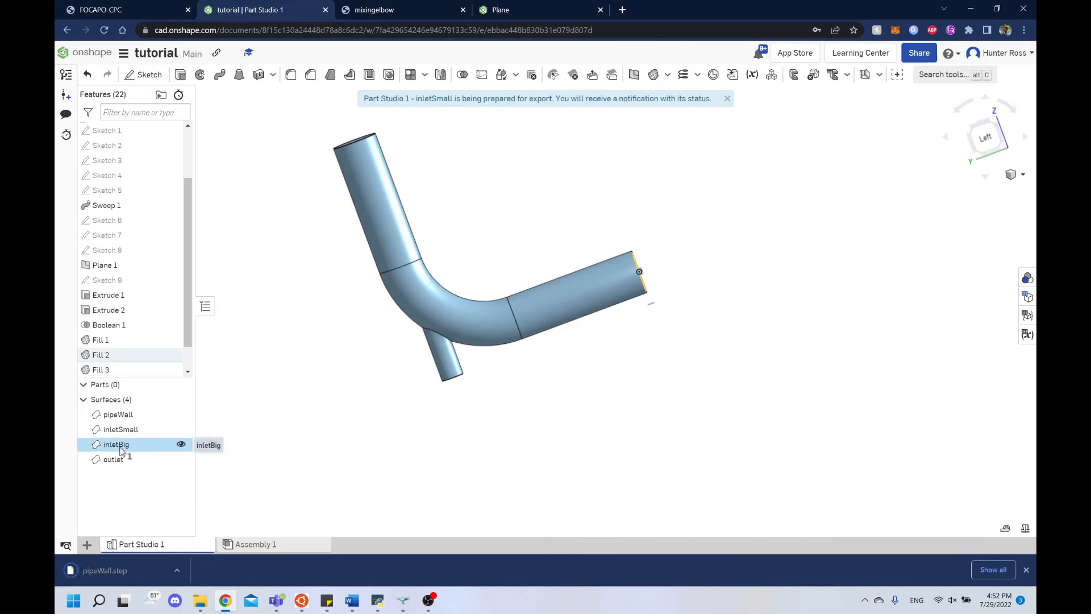
{"action": "right_click", "coordinate": [143, 449]}
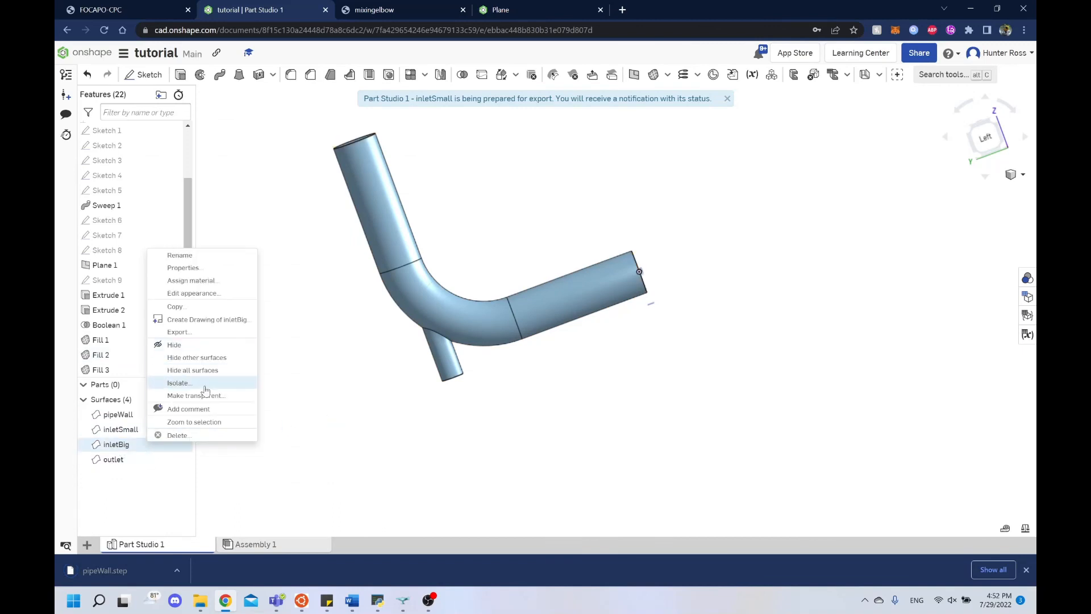
{"action": "left_click", "coordinate": [177, 332]}
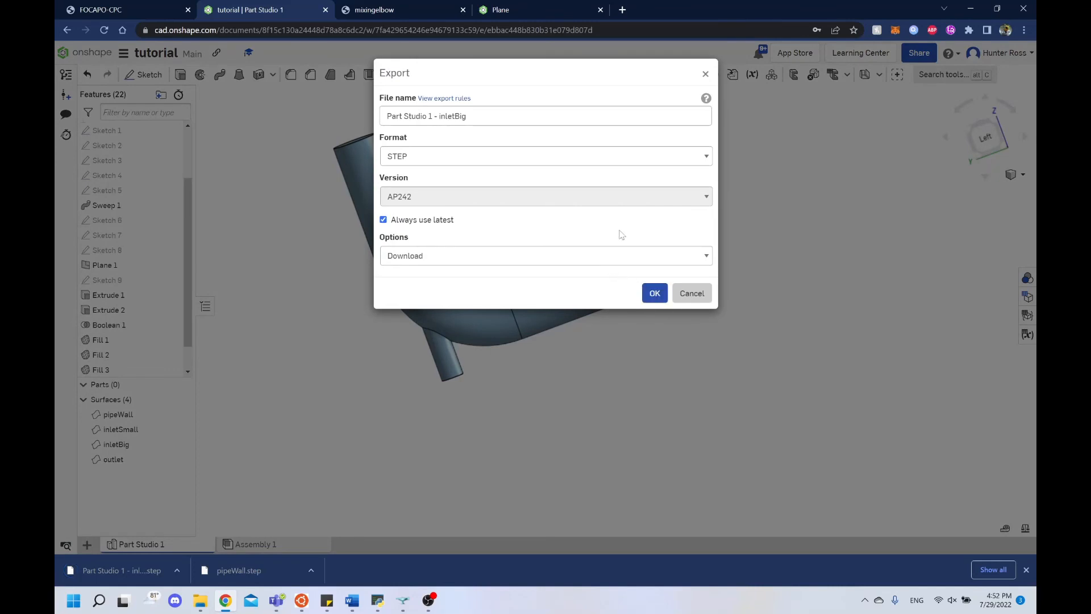
{"action": "left_click", "coordinate": [655, 293]}
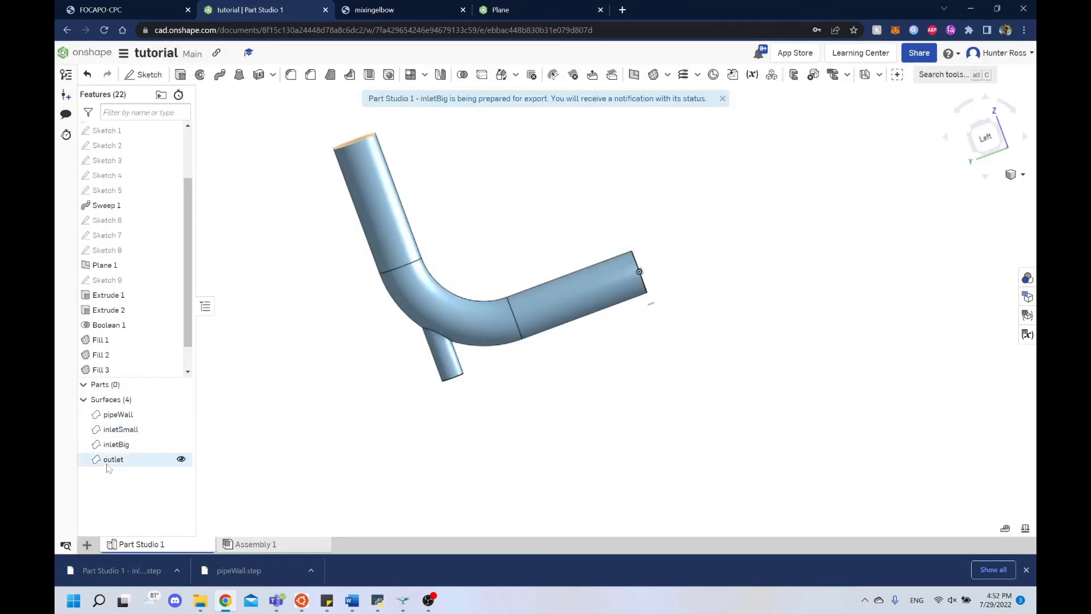
Export the outlet surface as a STEP download with its default file name, and set the model to the Left view
{"action": "right_click", "coordinate": [117, 460]}
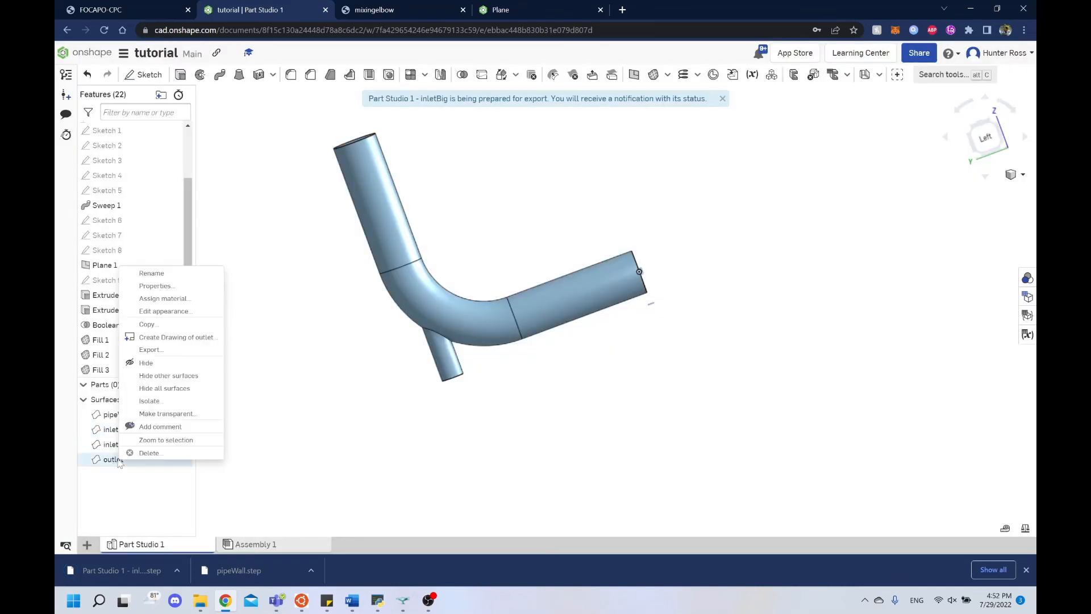
{"action": "left_click", "coordinate": [159, 351]}
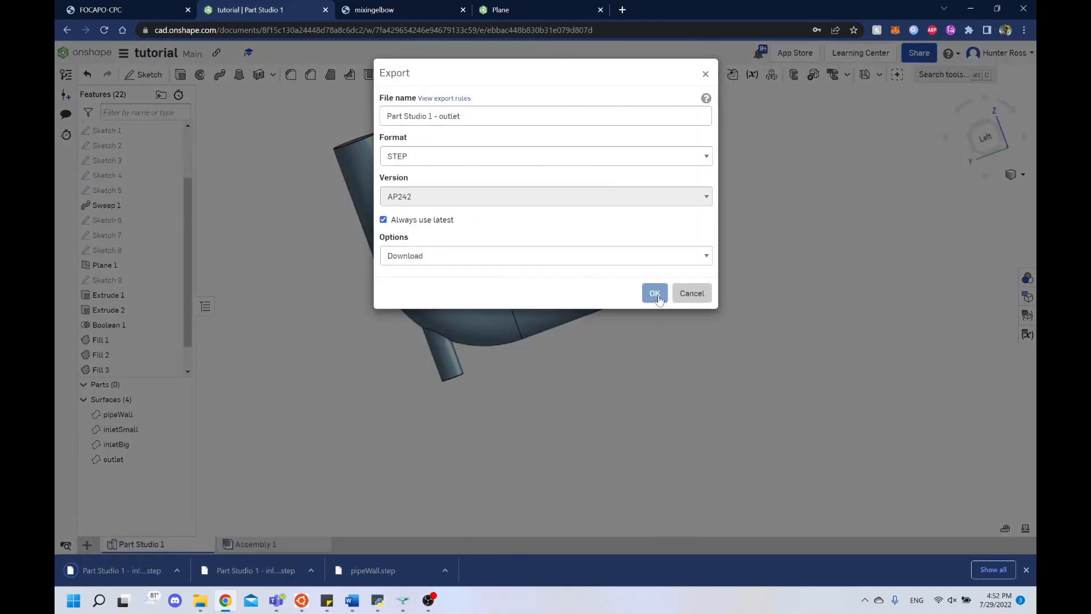
{"action": "left_click", "coordinate": [654, 293]}
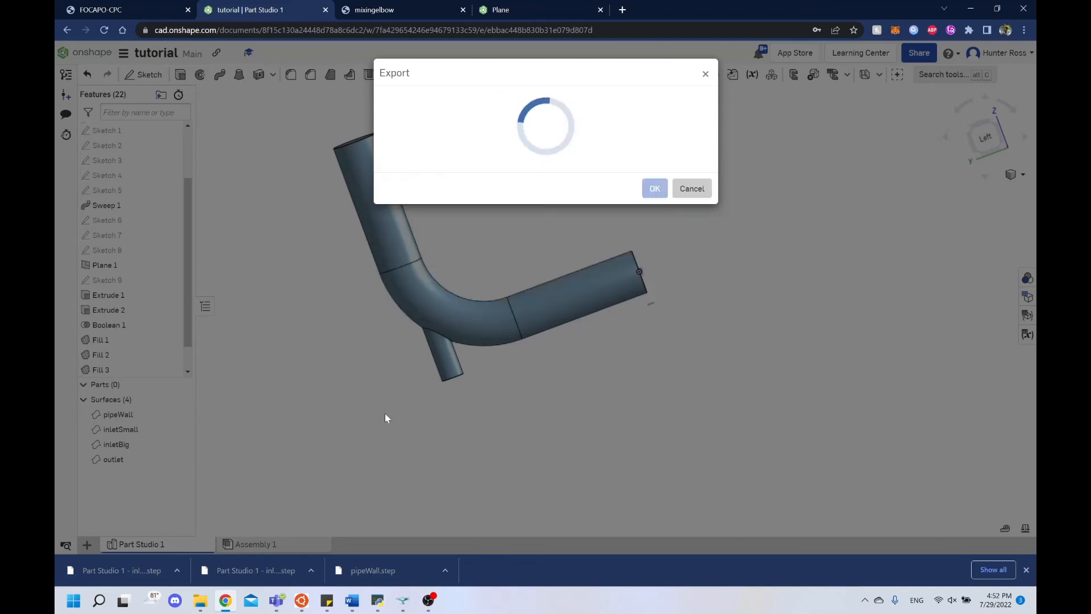
{"action": "right_click_drag", "start_coordinate": [619, 378], "coordinate": [801, 348]}
{"action": "left_click", "coordinate": [972, 149]}
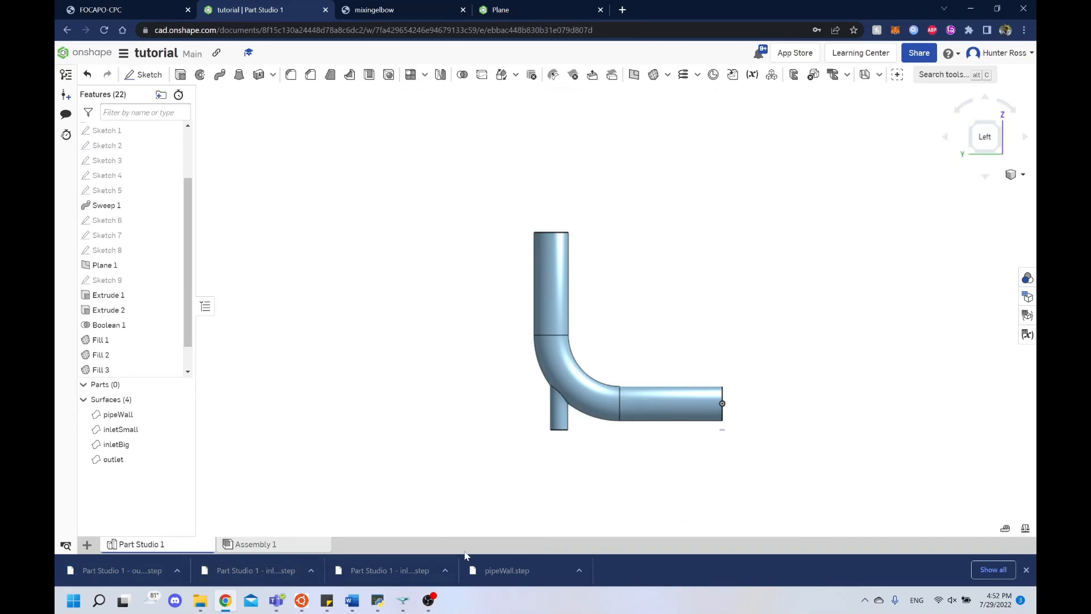
Switch to File Explorer and open the geometries folder inside Wayne State REU
{"action": "left_click", "coordinate": [202, 605]}
{"action": "left_click", "coordinate": [231, 538]}
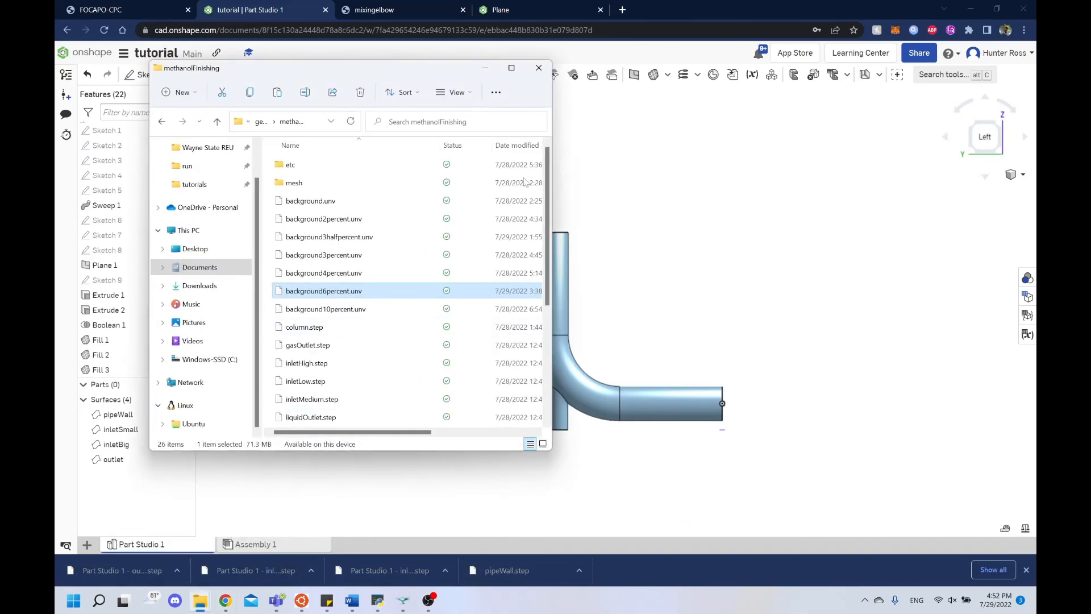
{"action": "scroll", "coordinate": [204, 239], "scroll_direction": "up", "scroll_amount": 2}
{"action": "left_click", "coordinate": [208, 189]}
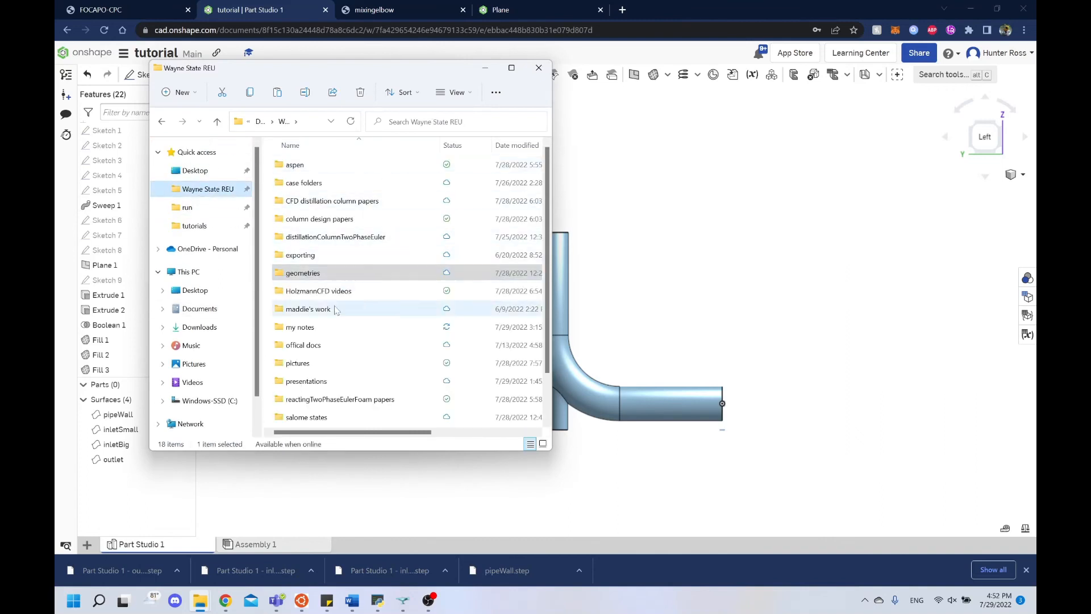
{"action": "left_click", "coordinate": [315, 275]}
{"action": "double_click", "coordinate": [316, 275]}
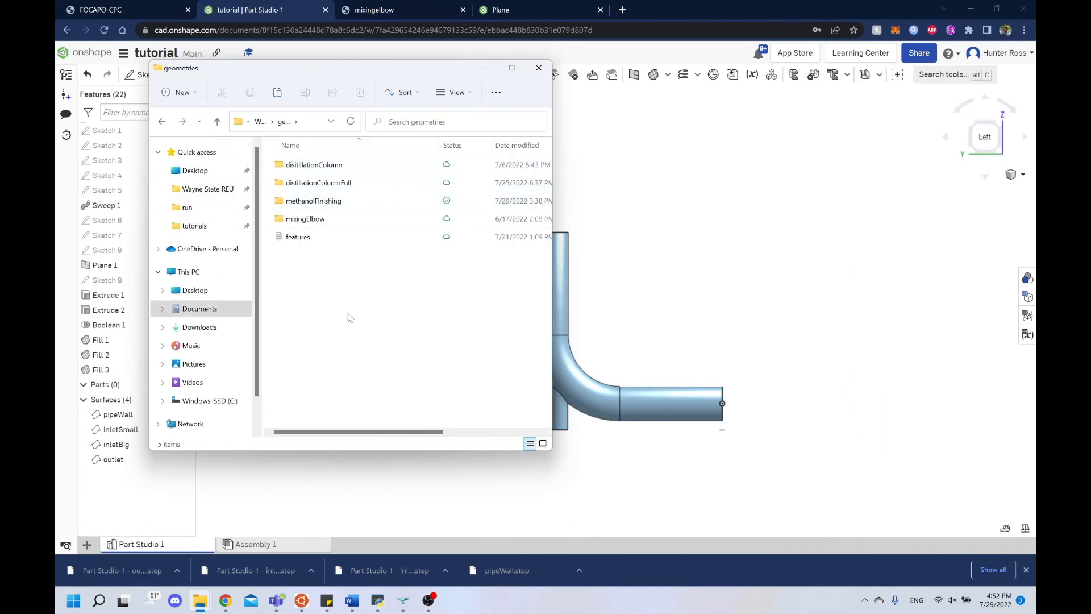
Create a new folder named tutorial in the geometries folder and open it
{"action": "right_click", "coordinate": [347, 318]}
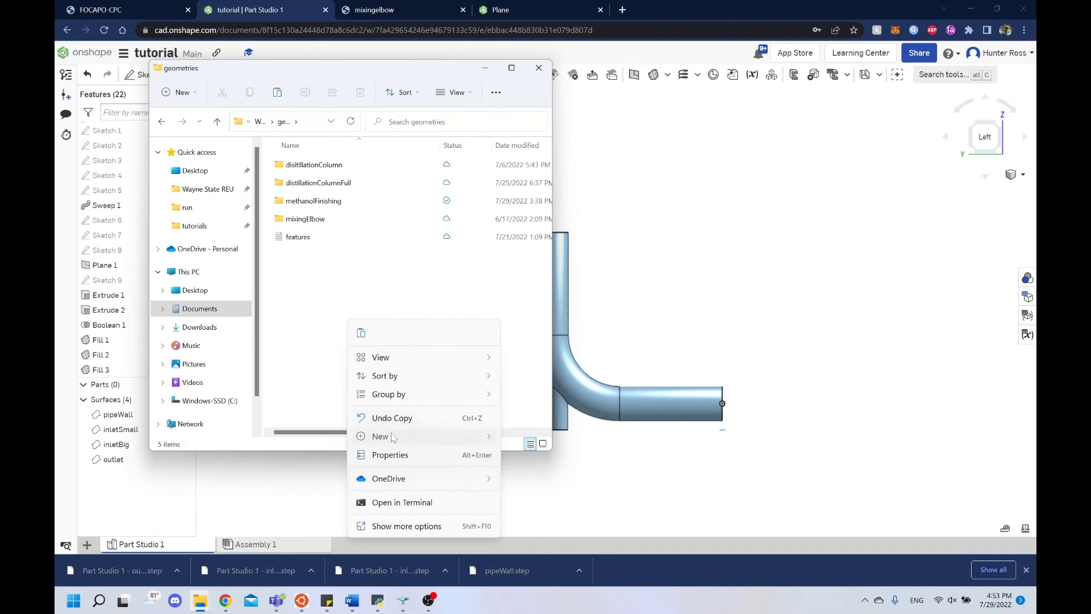
{"action": "mouse_move", "coordinate": [392, 437]}
{"action": "left_click", "coordinate": [585, 259]}
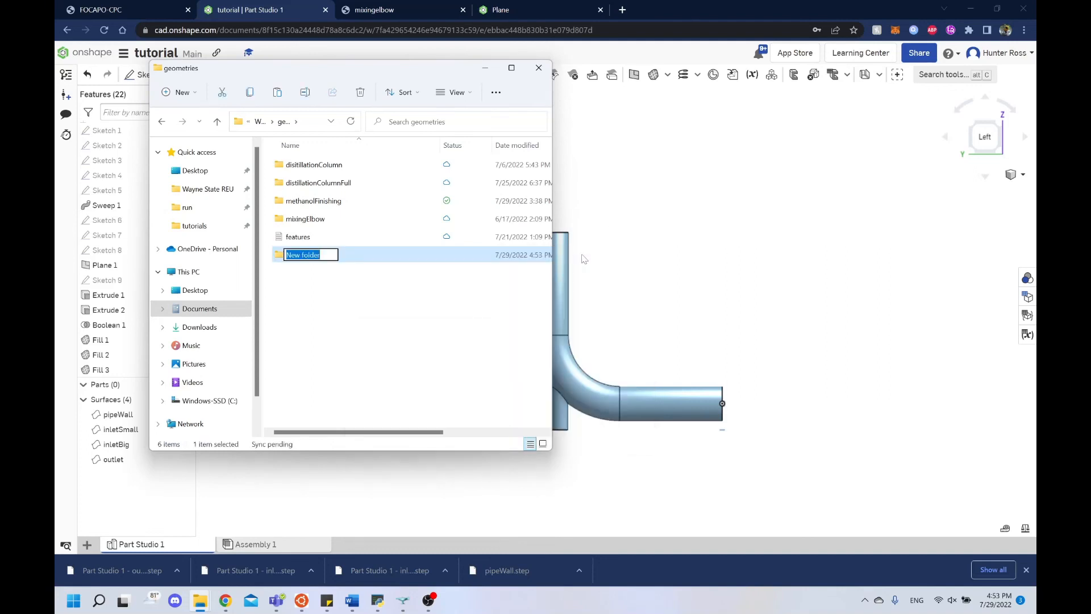
{"action": "type", "text": "tutorial"}
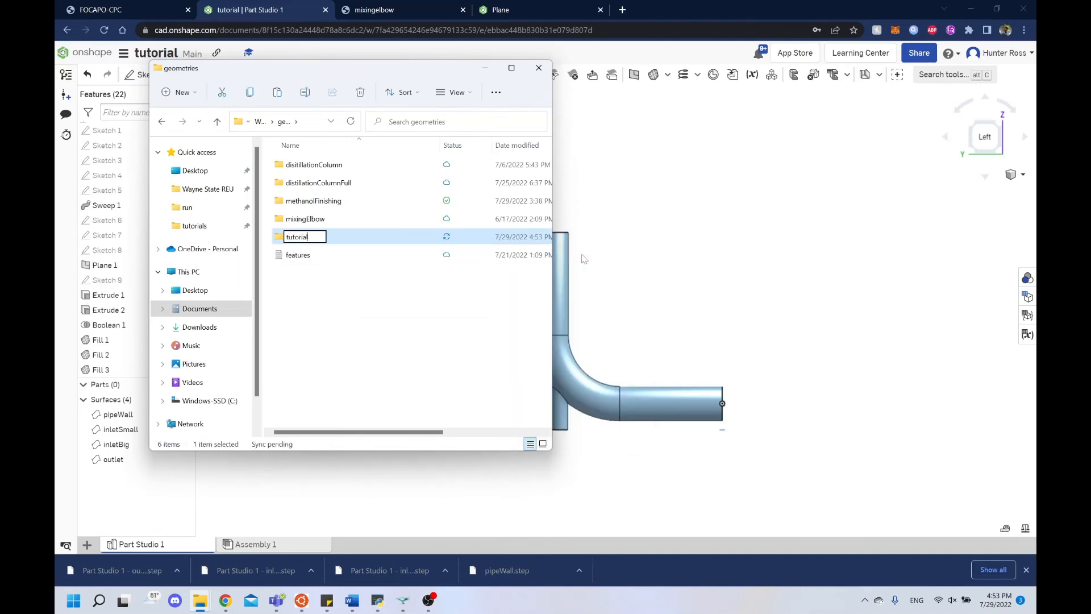
{"action": "double_click", "coordinate": [353, 238]}
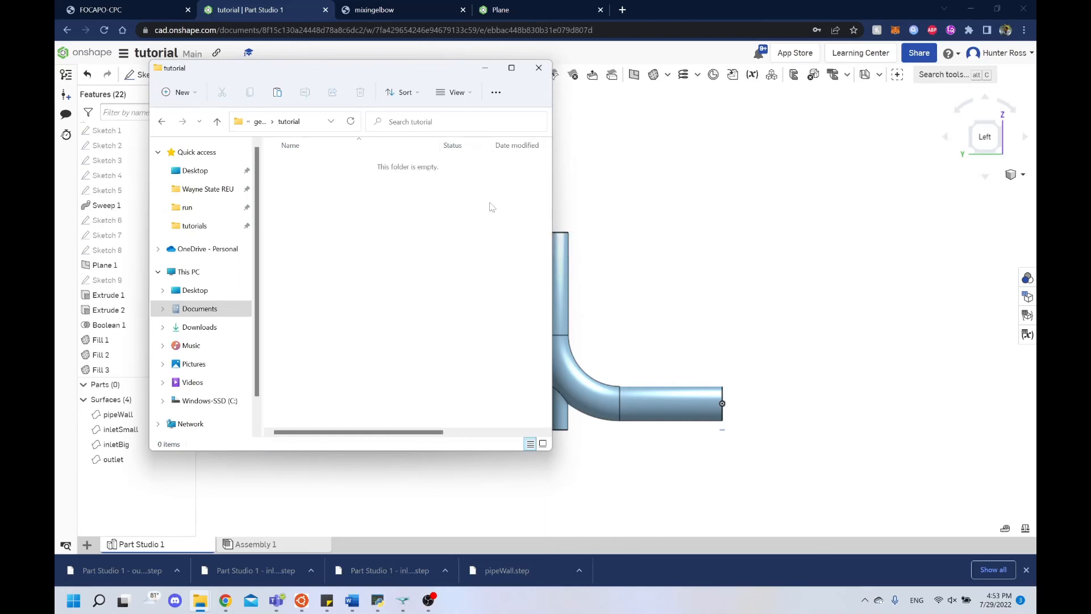
Shrink the browser window beside the tutorial folder and place the downloaded outlet, inletBig and inletSmall STEP files into that folder
{"action": "left_click_drag", "start_coordinate": [760, 11], "coordinate": [760, 62]}
{"action": "left_click_drag", "start_coordinate": [571, 473], "coordinate": [364, 228]}
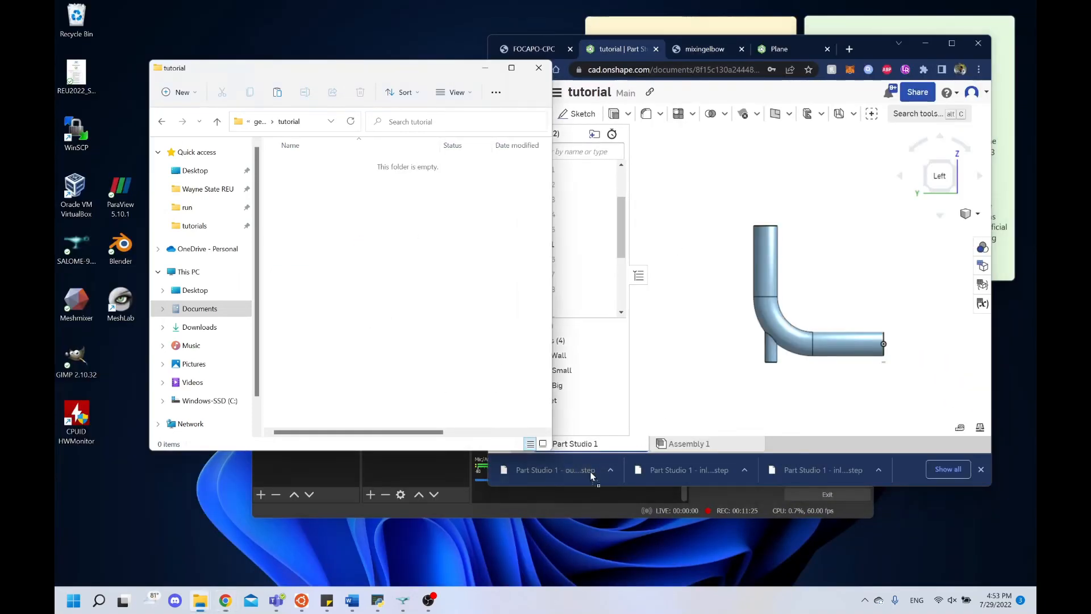
{"action": "left_click_drag", "start_coordinate": [689, 470], "coordinate": [364, 239]}
{"action": "left_click_drag", "start_coordinate": [797, 475], "coordinate": [329, 324]}
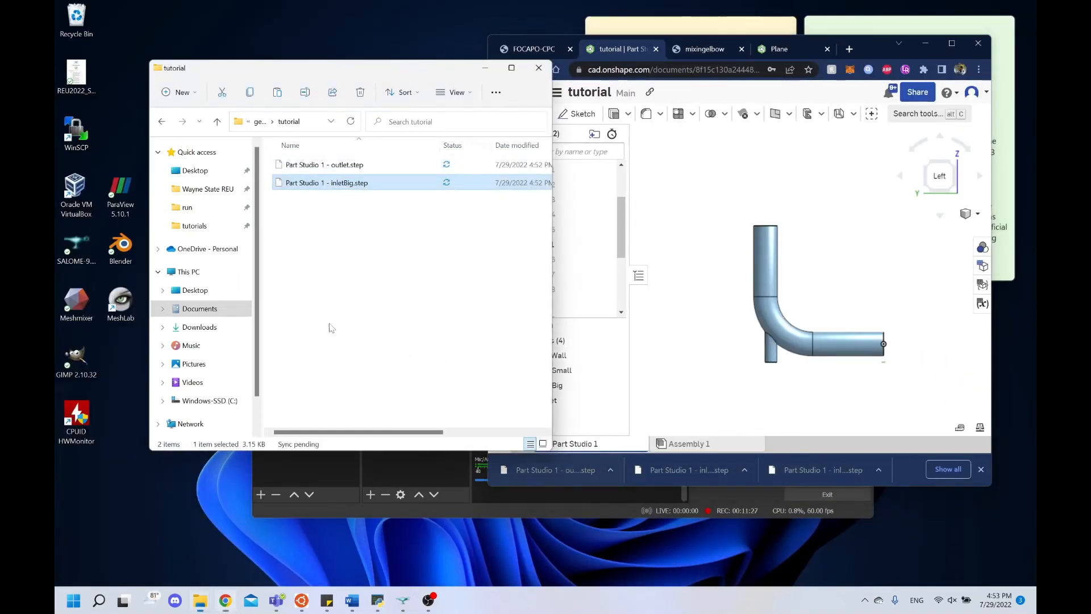
Show pipeWall.step in the Downloads folder, move it into the tutorial folder, and close the Downloads window and browser downloads page
{"action": "left_click", "coordinate": [966, 472]}
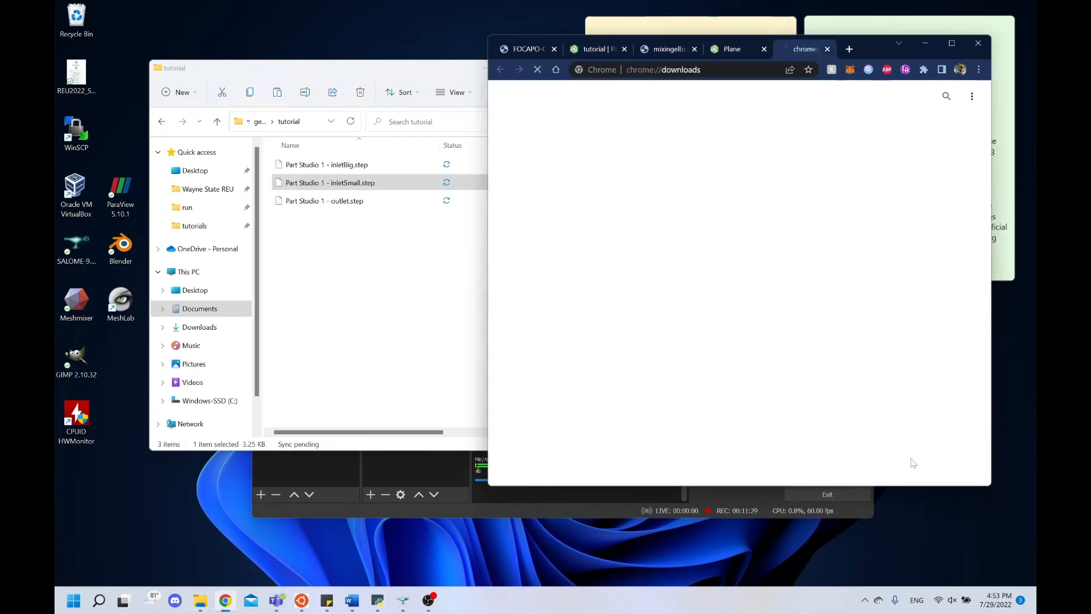
{"action": "left_click", "coordinate": [642, 448]}
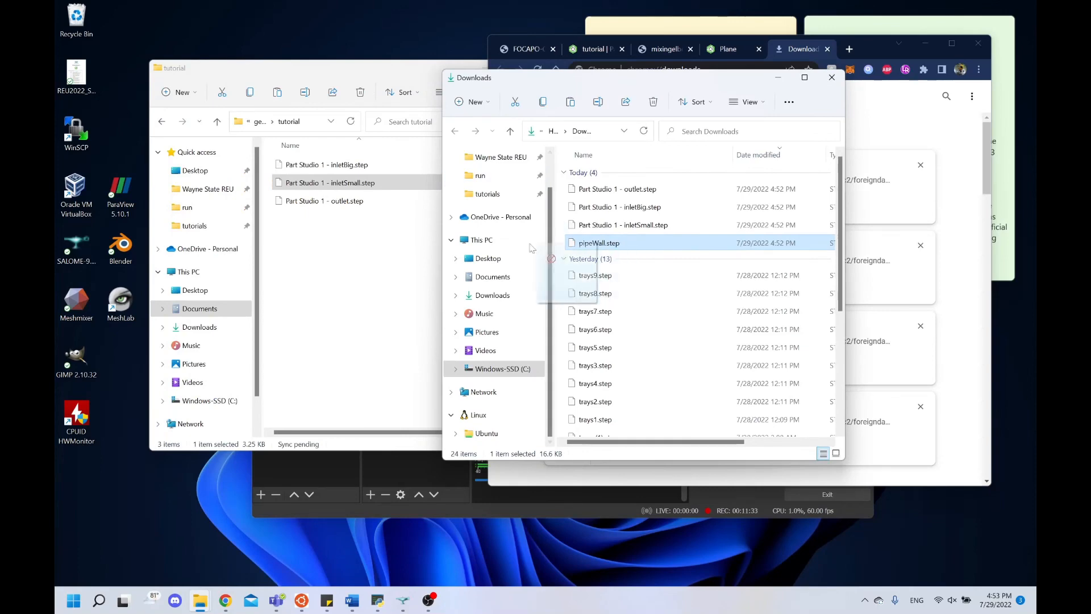
{"action": "left_click_drag", "start_coordinate": [599, 243], "coordinate": [341, 267]}
{"action": "left_click", "coordinate": [831, 78]}
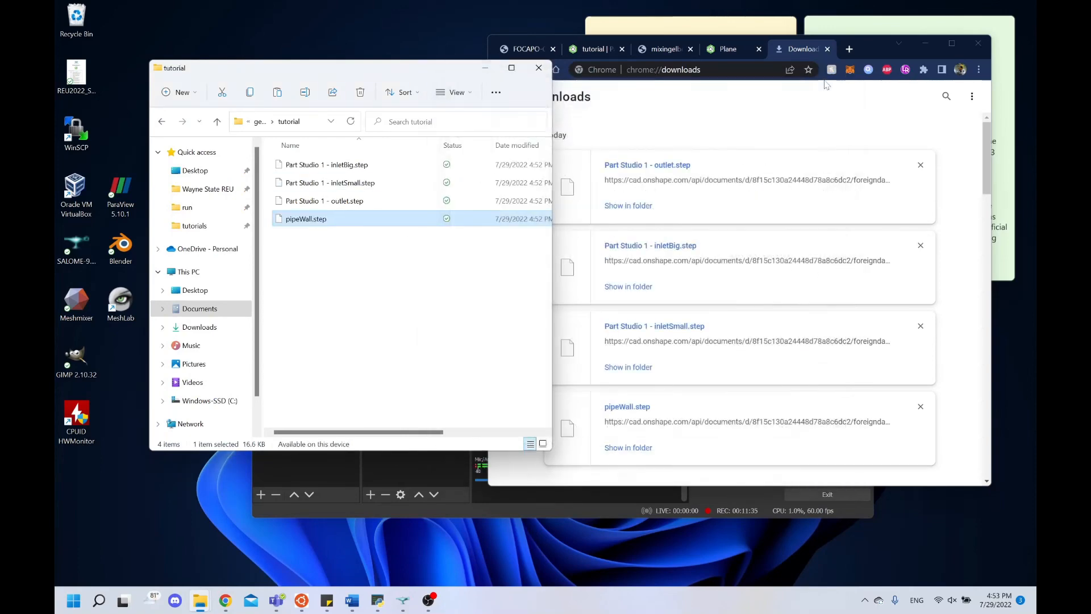
{"action": "left_click", "coordinate": [827, 49]}
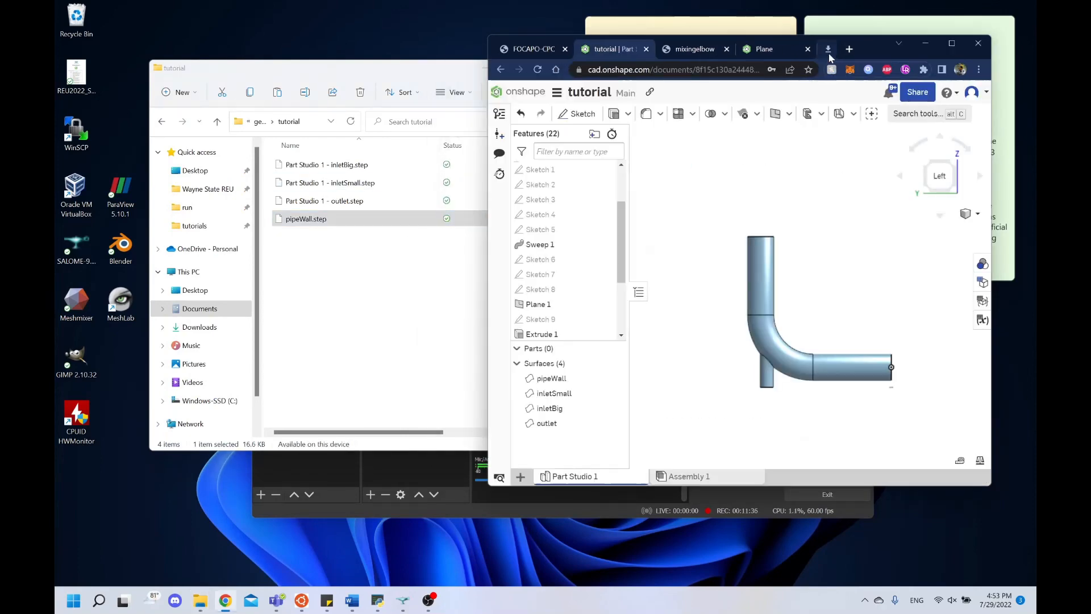
{"action": "left_click", "coordinate": [414, 248]}
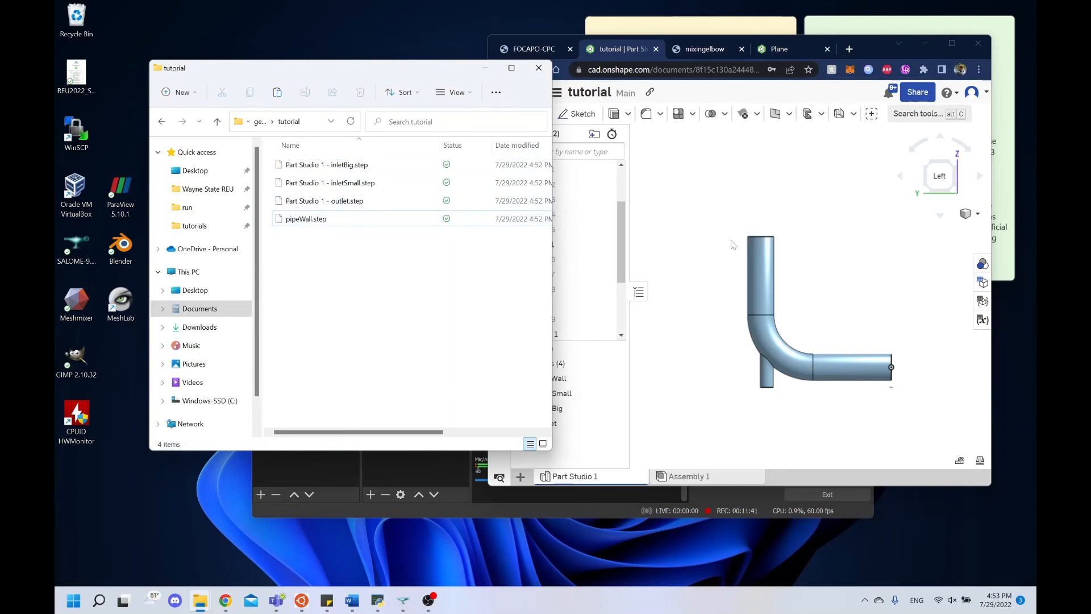
{"action": "left_click", "coordinate": [733, 505]}
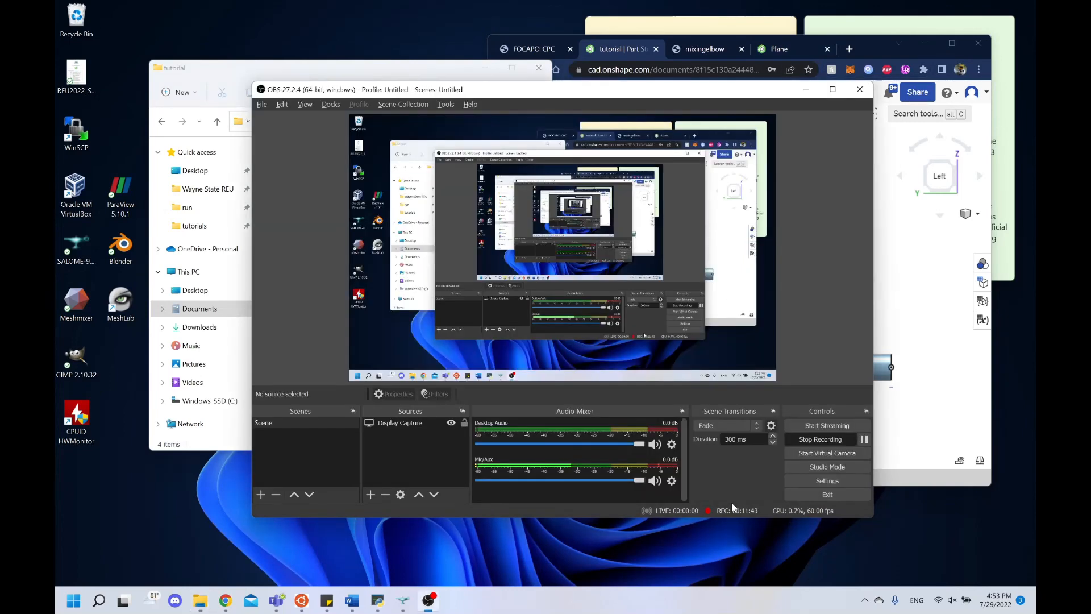